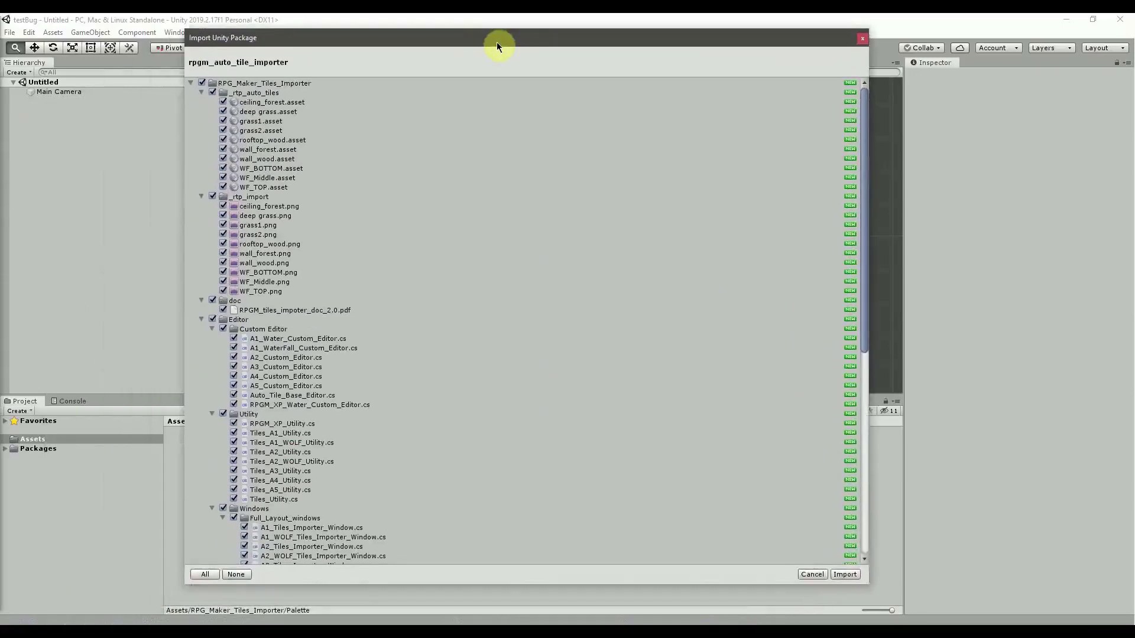
Shift the rpgm_auto_tile_importer Import Unity Package dialog slightly to the right.
drag(495, 43, 547, 47)
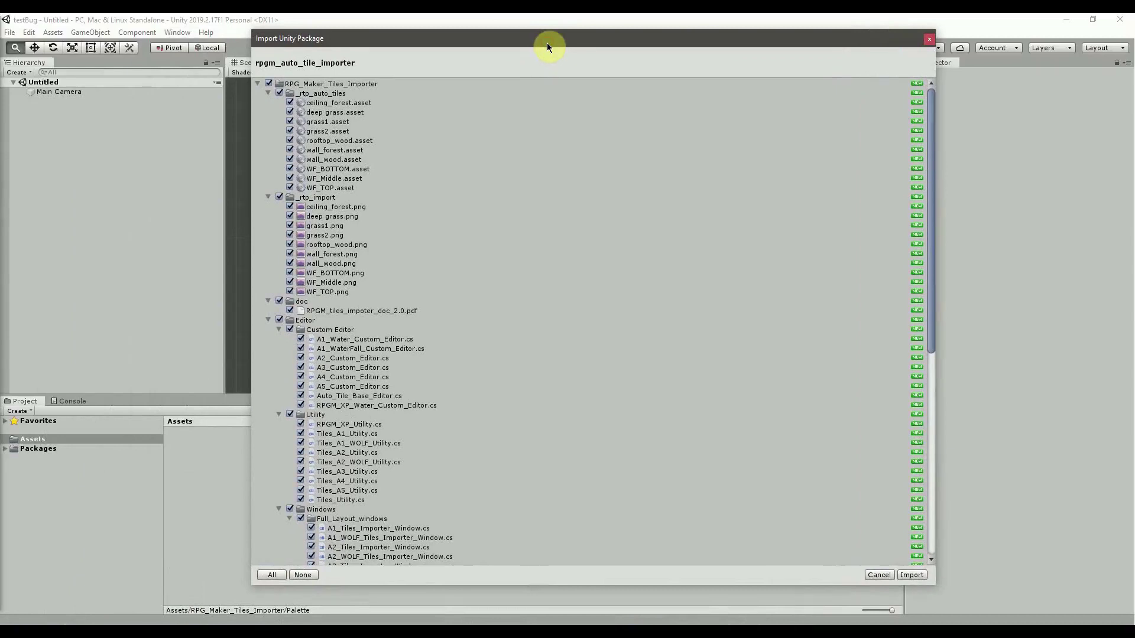
Collapse all nine package folders in the import list, from _rtp_auto_tiles to test sprite sheet.
click(268, 93)
click(268, 103)
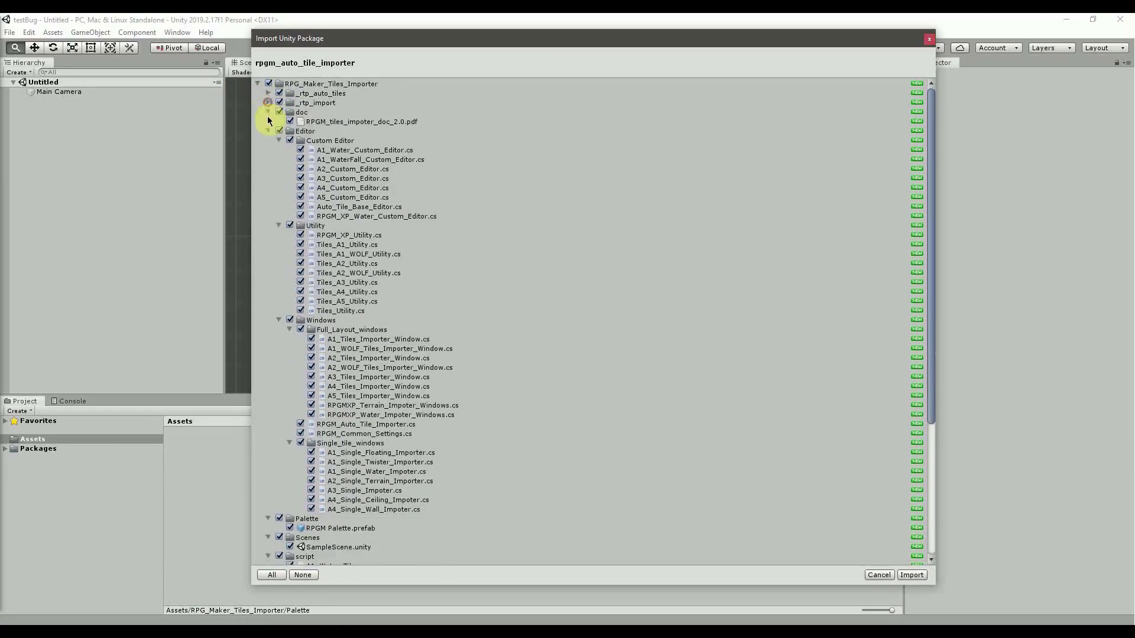
click(269, 112)
click(268, 122)
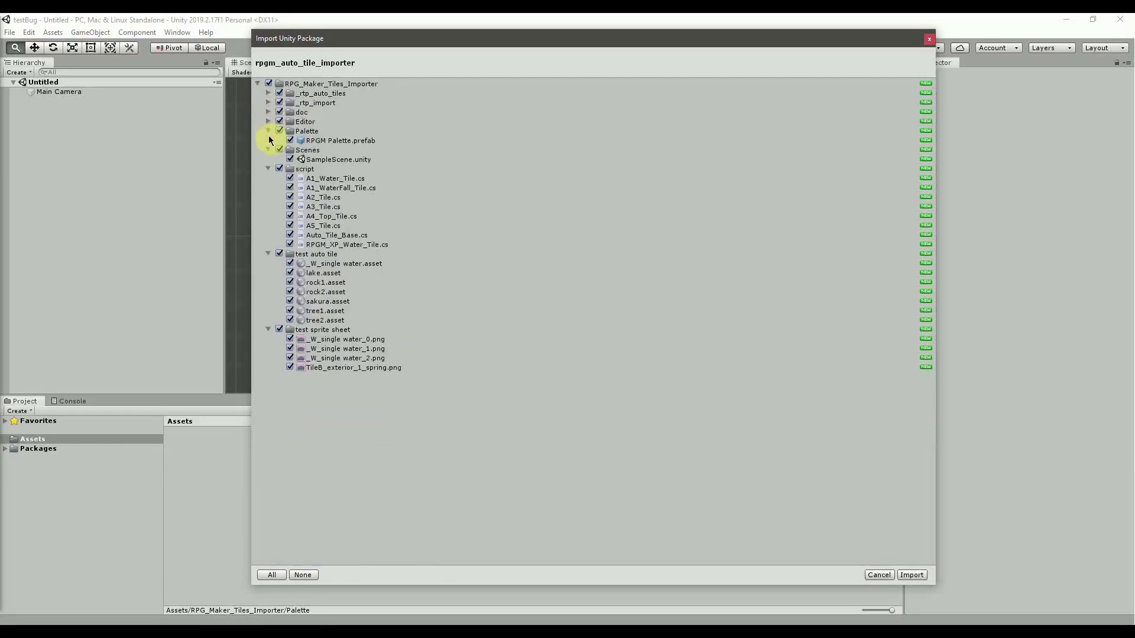
click(269, 131)
click(269, 140)
click(268, 150)
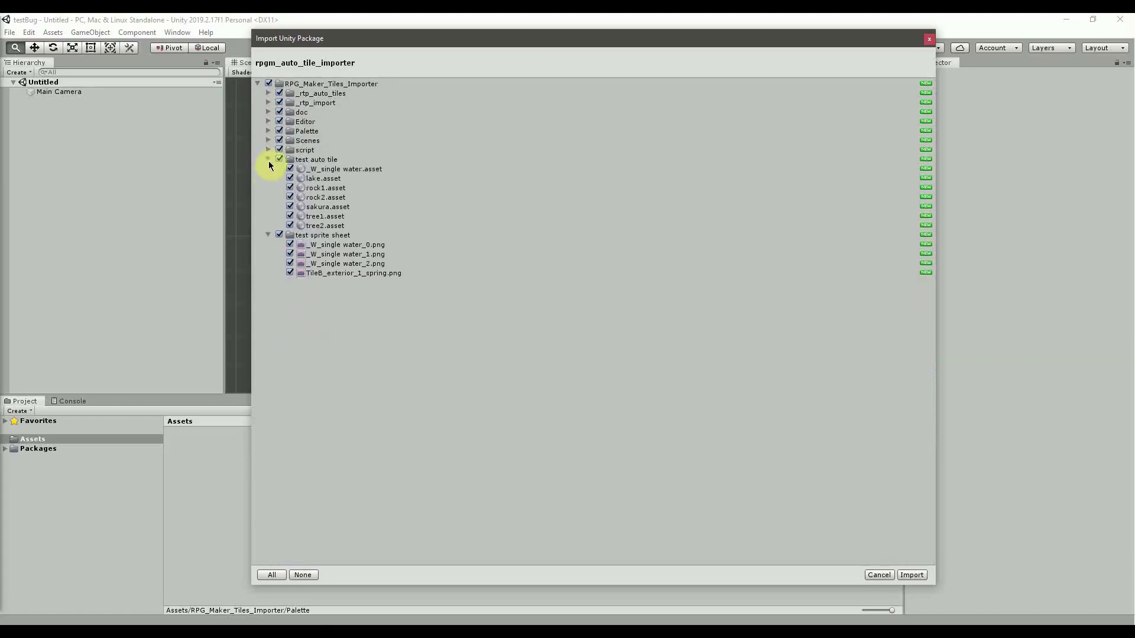
click(269, 159)
click(267, 169)
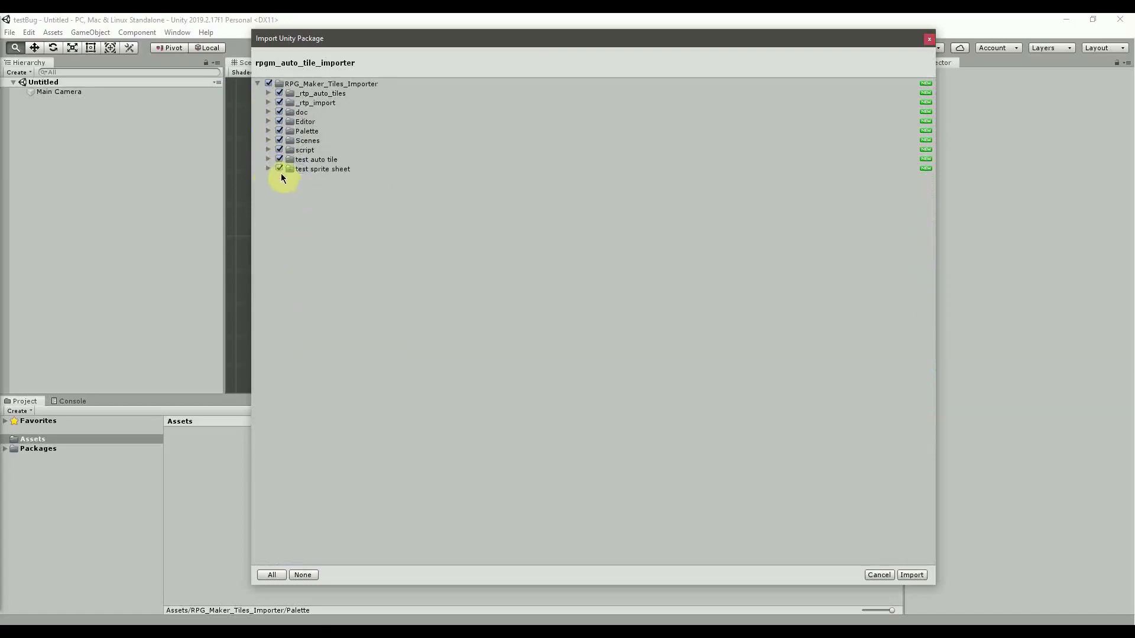
Deselect everything, tick only the Editor and script folders, and import them.
click(269, 84)
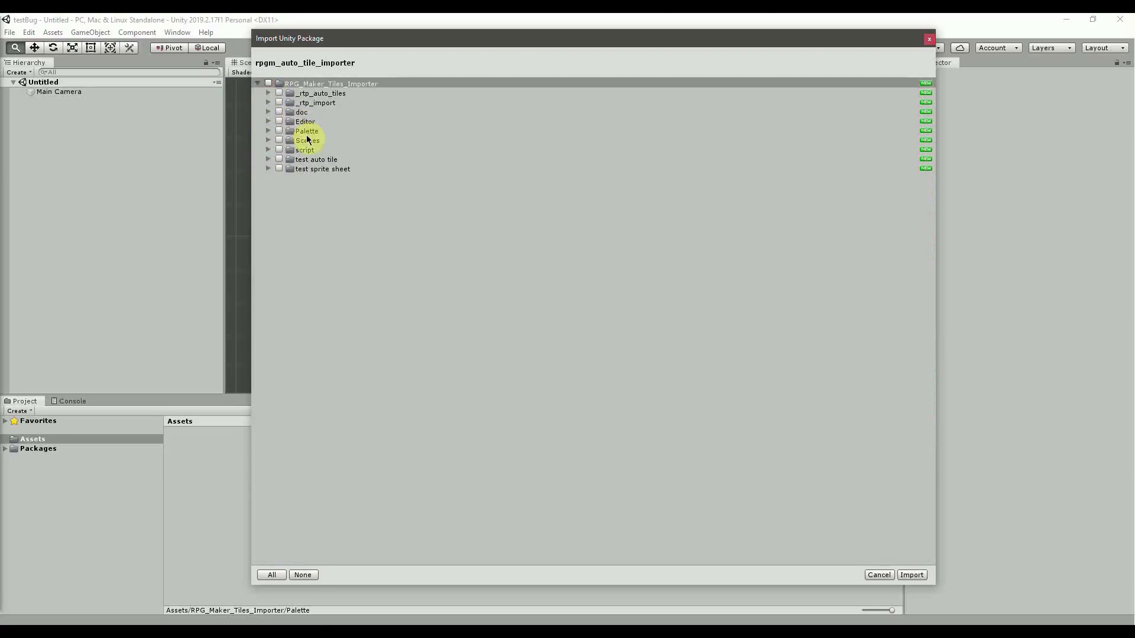
click(279, 121)
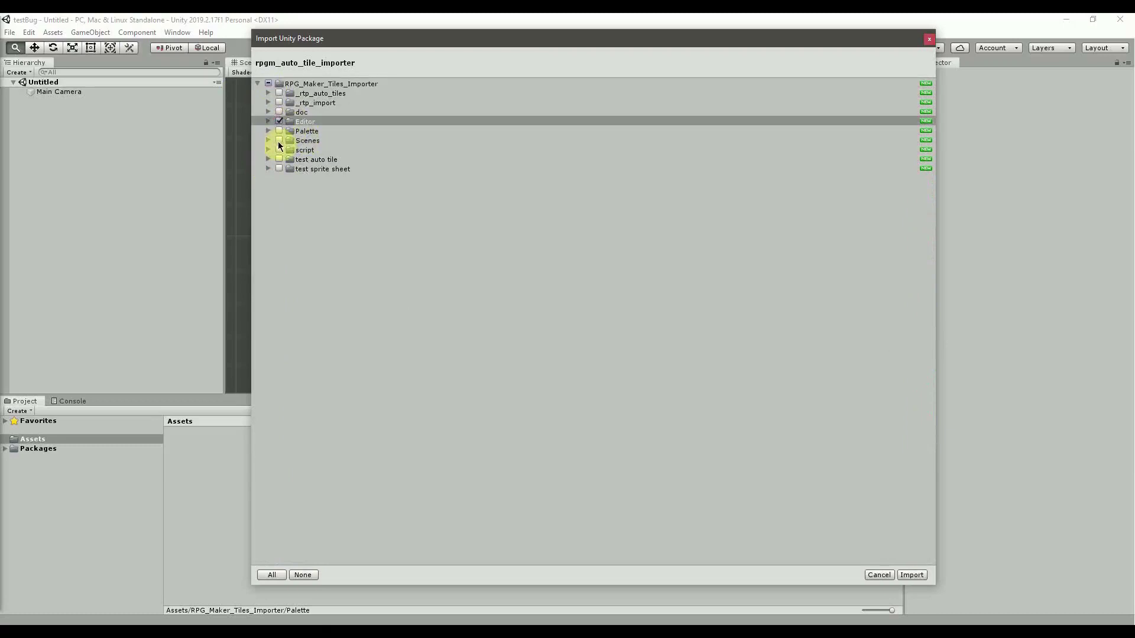
click(279, 151)
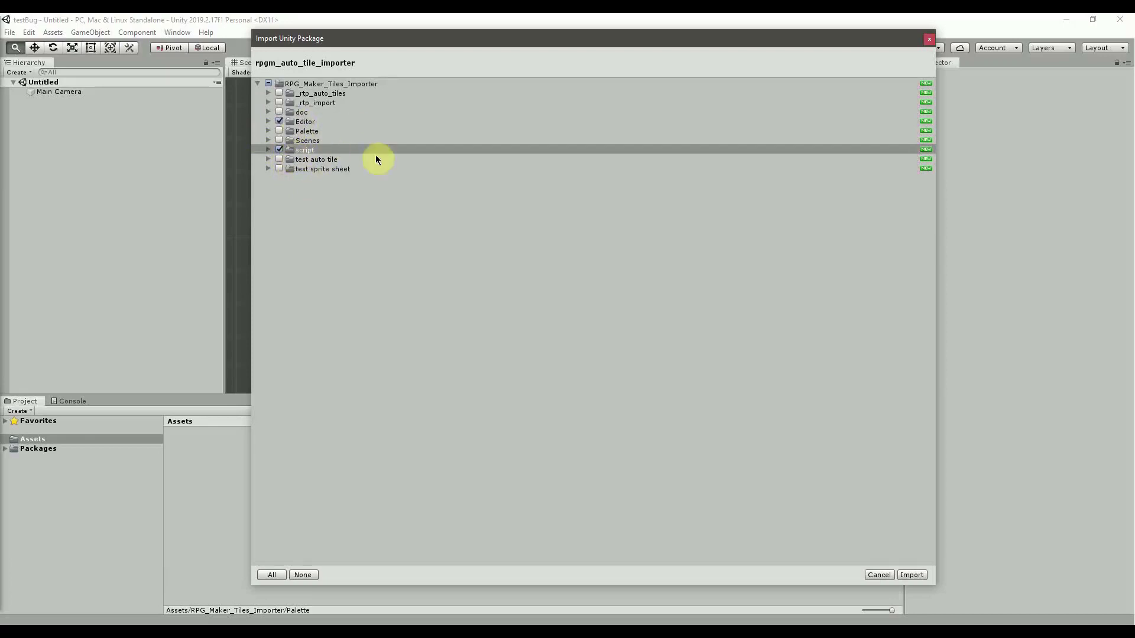
click(911, 574)
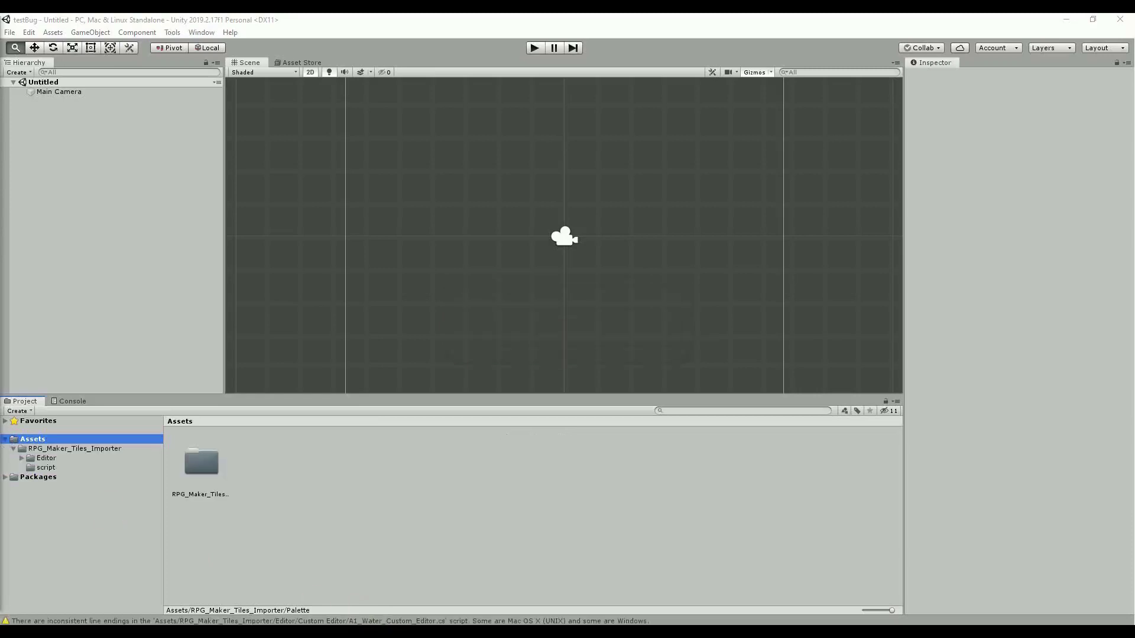
Review the Auto Tile Settings destination paths _rtp_import and _rtp_auto_tiles, then close the window.
click(292, 537)
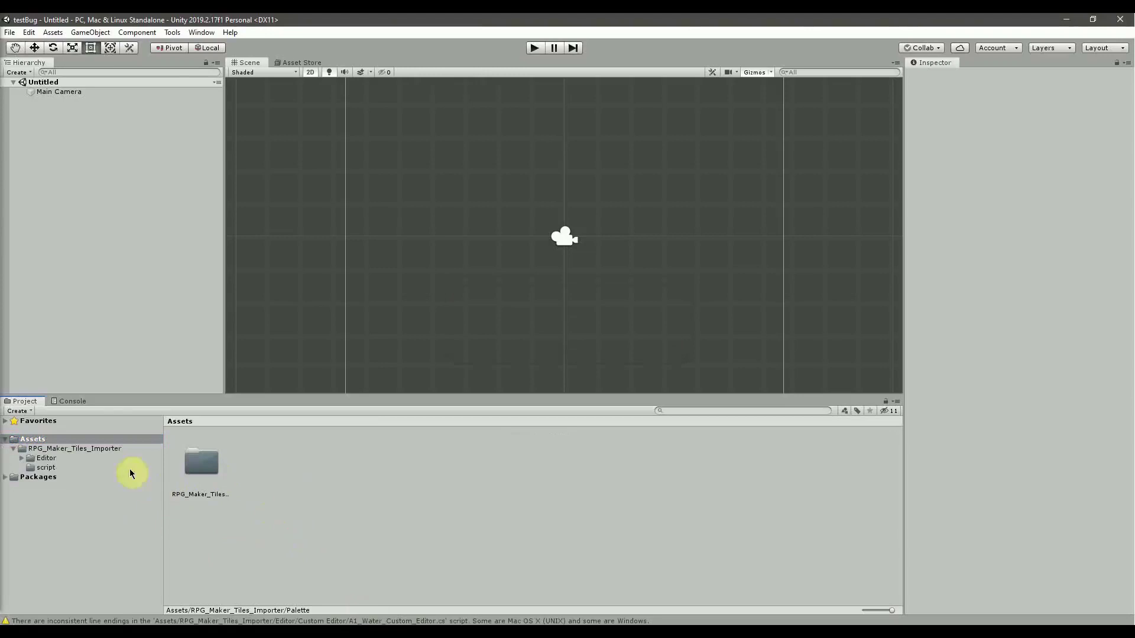
click(173, 33)
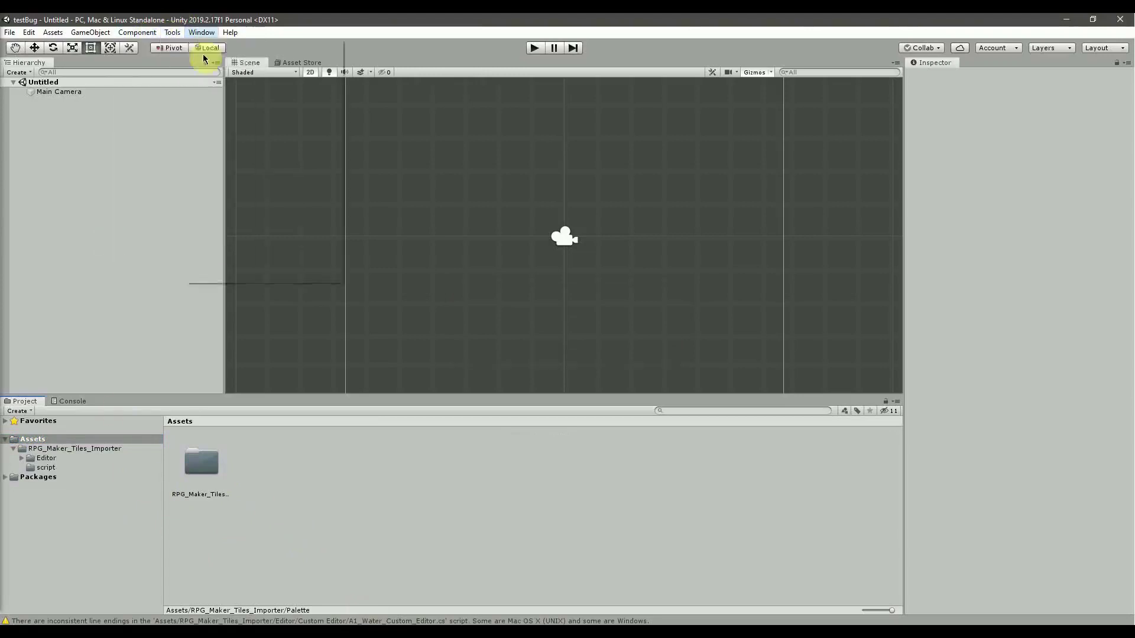
mouse_move(187, 62)
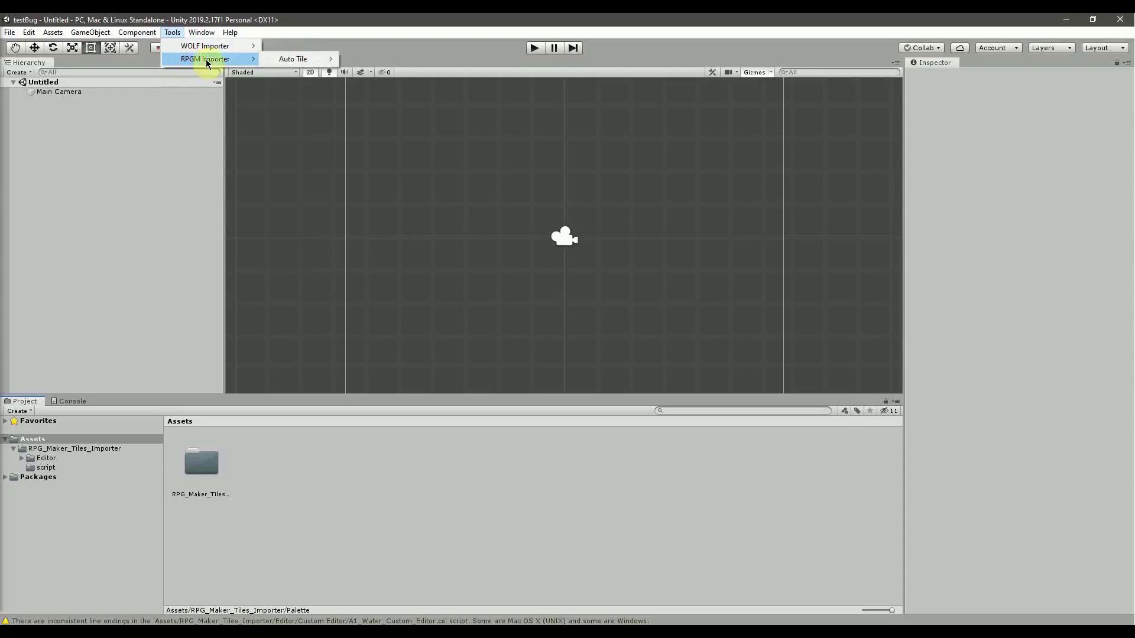
mouse_move(292, 61)
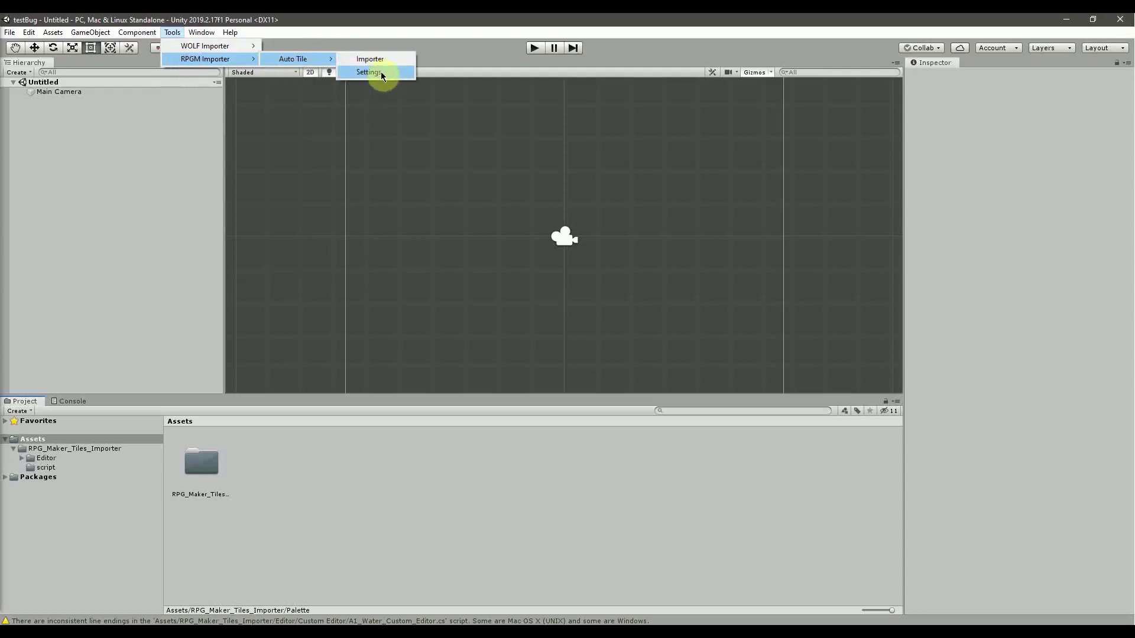
click(380, 72)
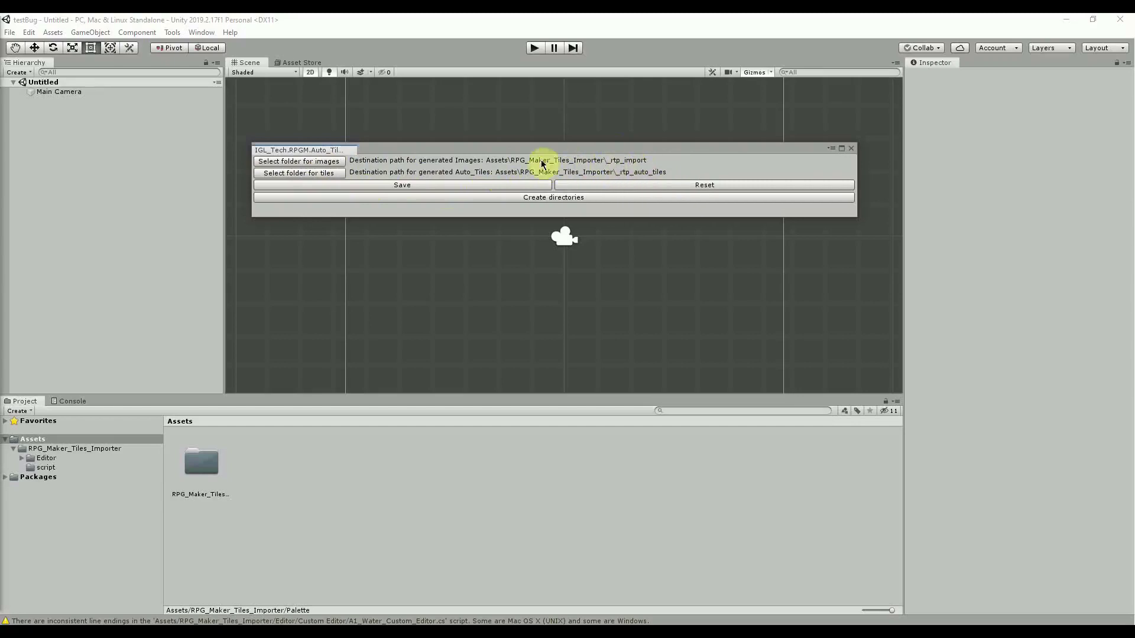
click(851, 148)
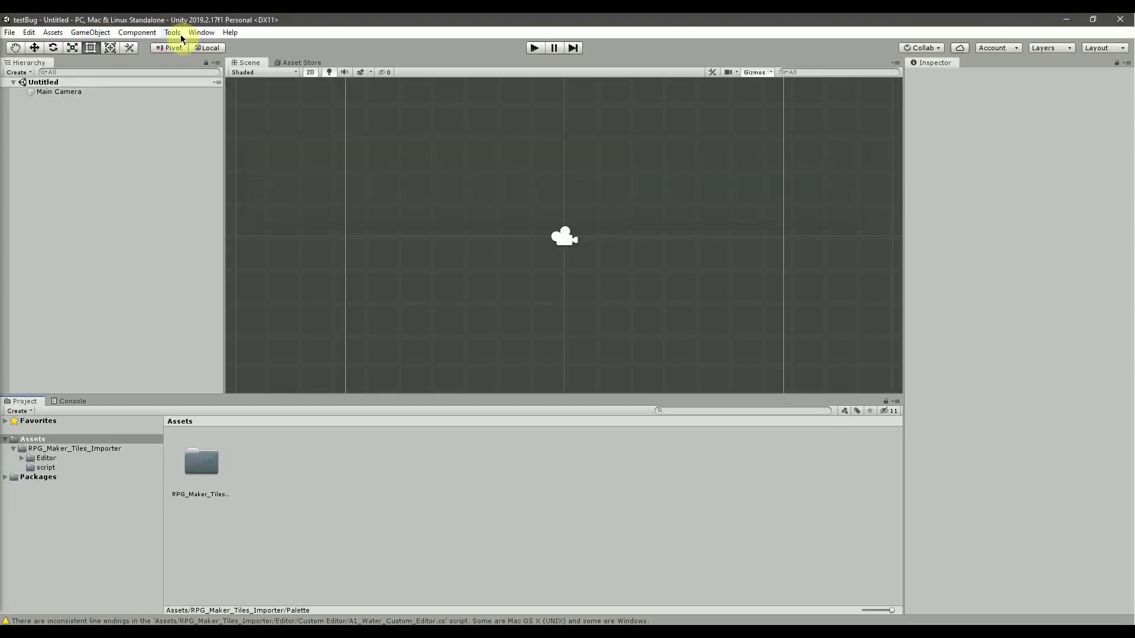
click(176, 33)
Open the RPGM auto tile Importer with layout A1_Full_Layout and start loading a tile set image.
mouse_move(281, 62)
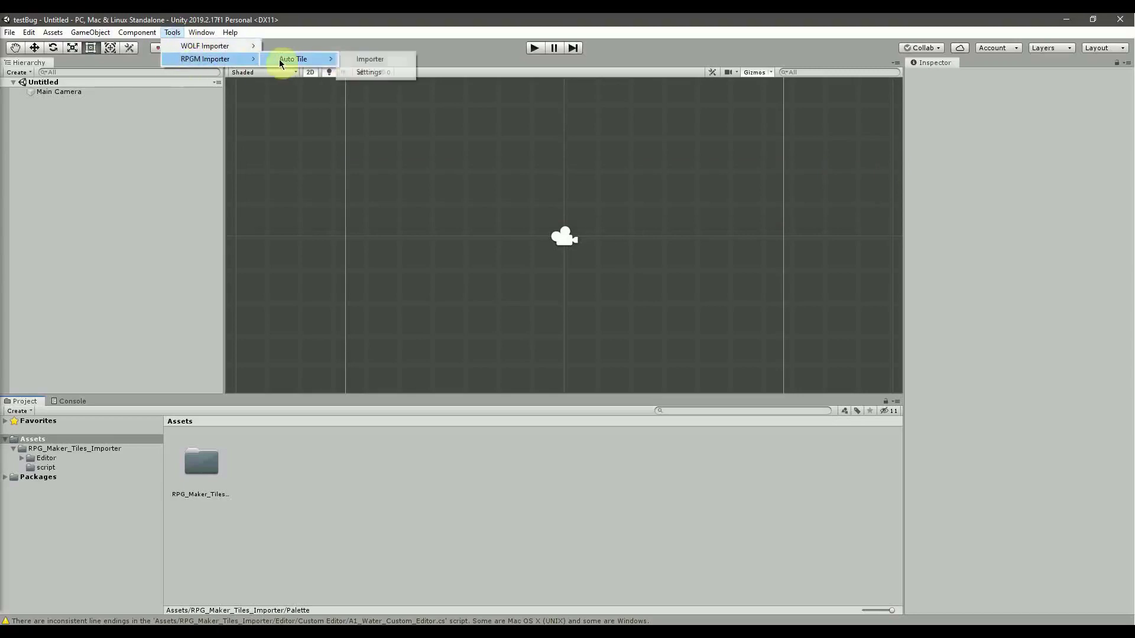
click(374, 61)
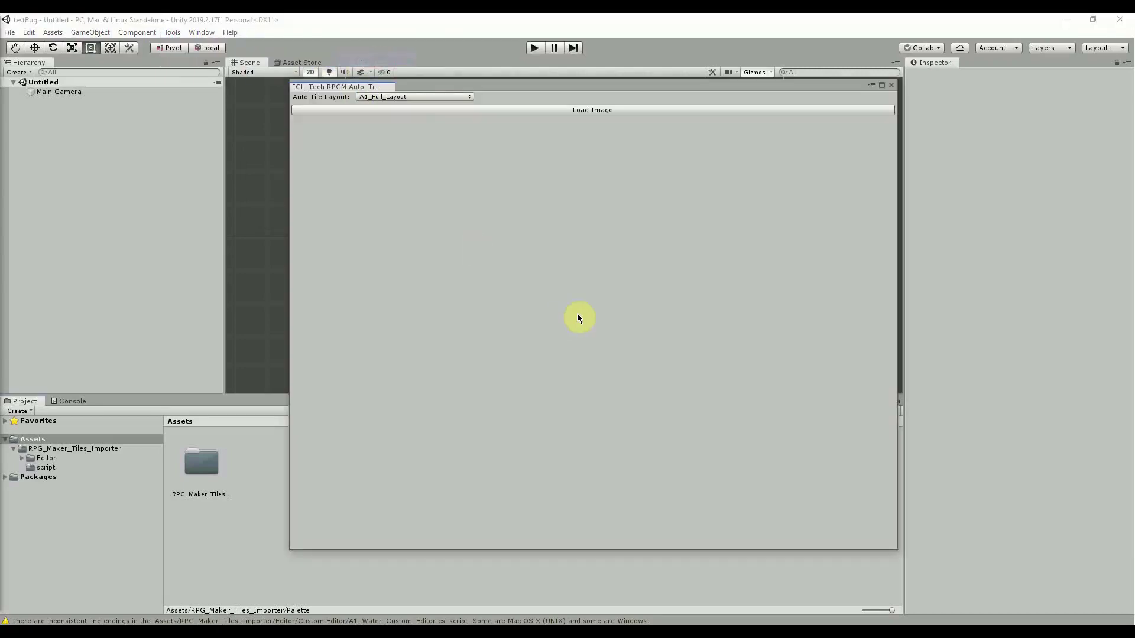
click(435, 98)
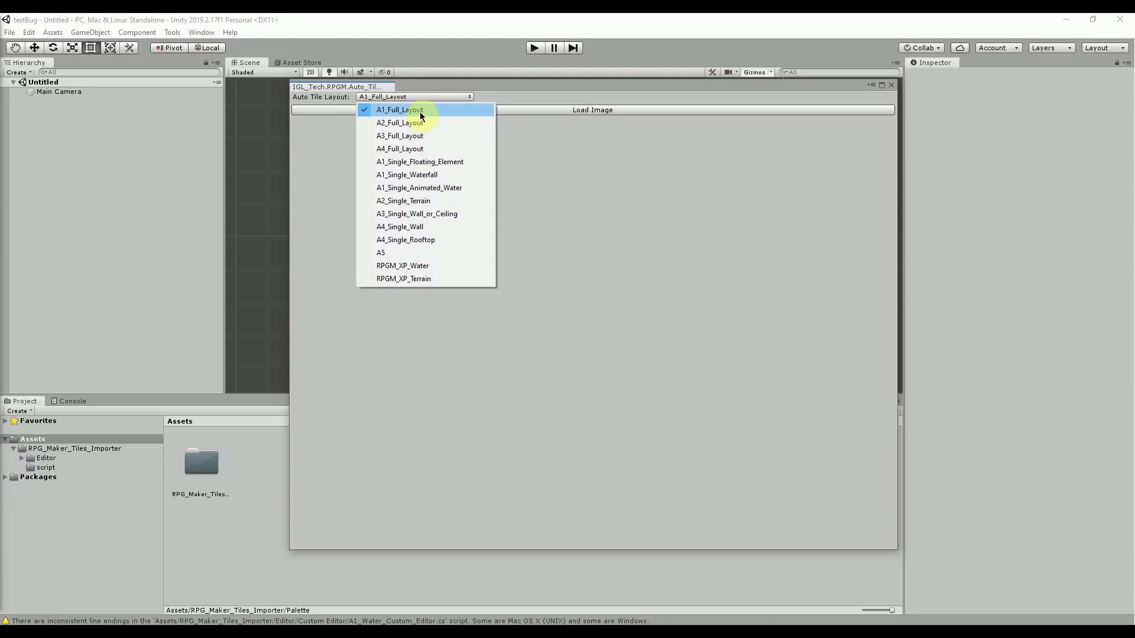
click(562, 152)
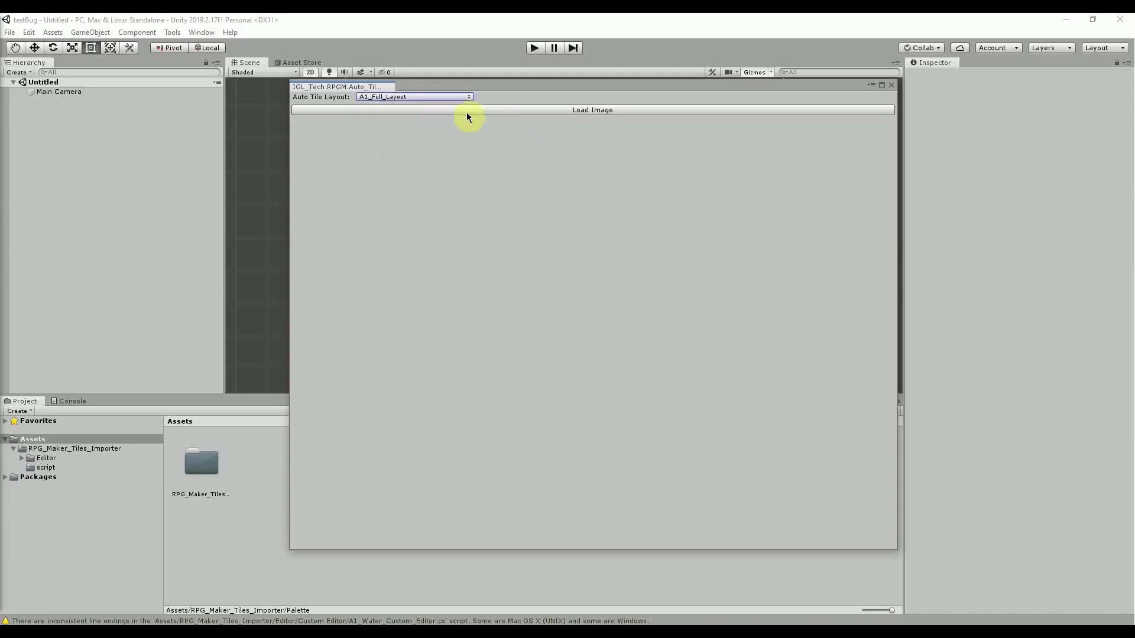
click(497, 112)
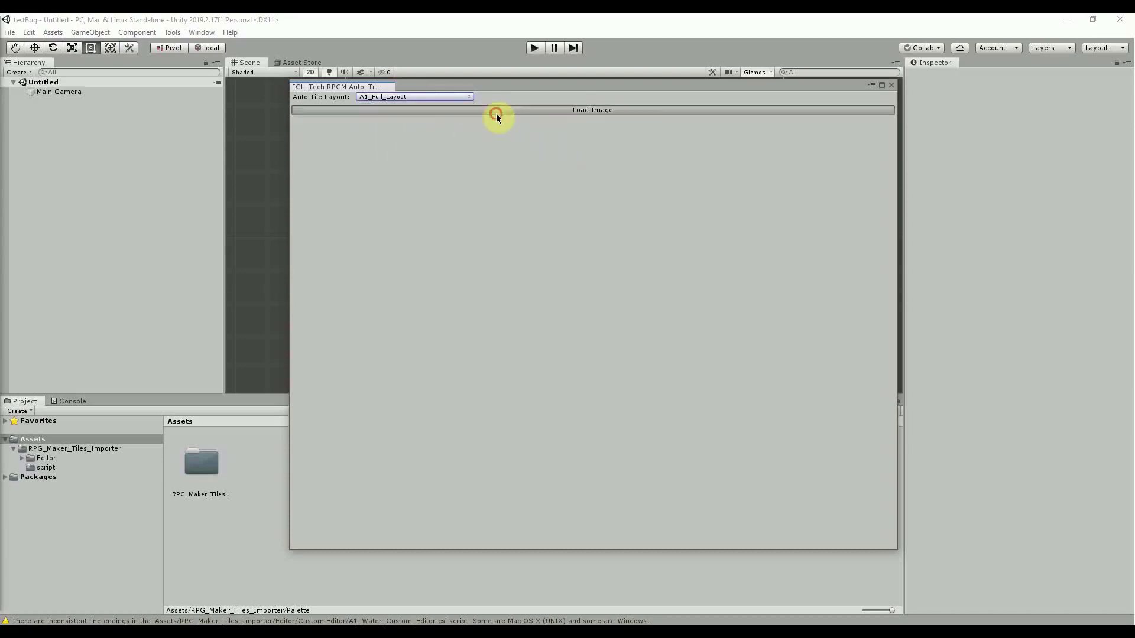
Load Tile_A1.png from the Load Tile Set dialog into the importer.
scroll(420, 303, down, 7)
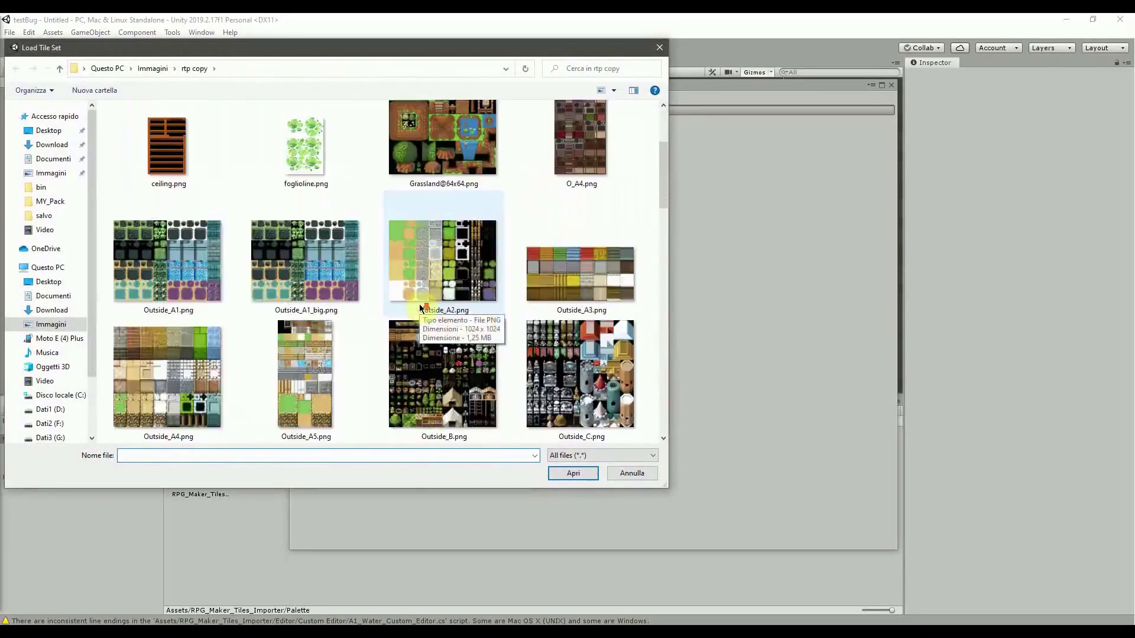
scroll(458, 311, down, 3)
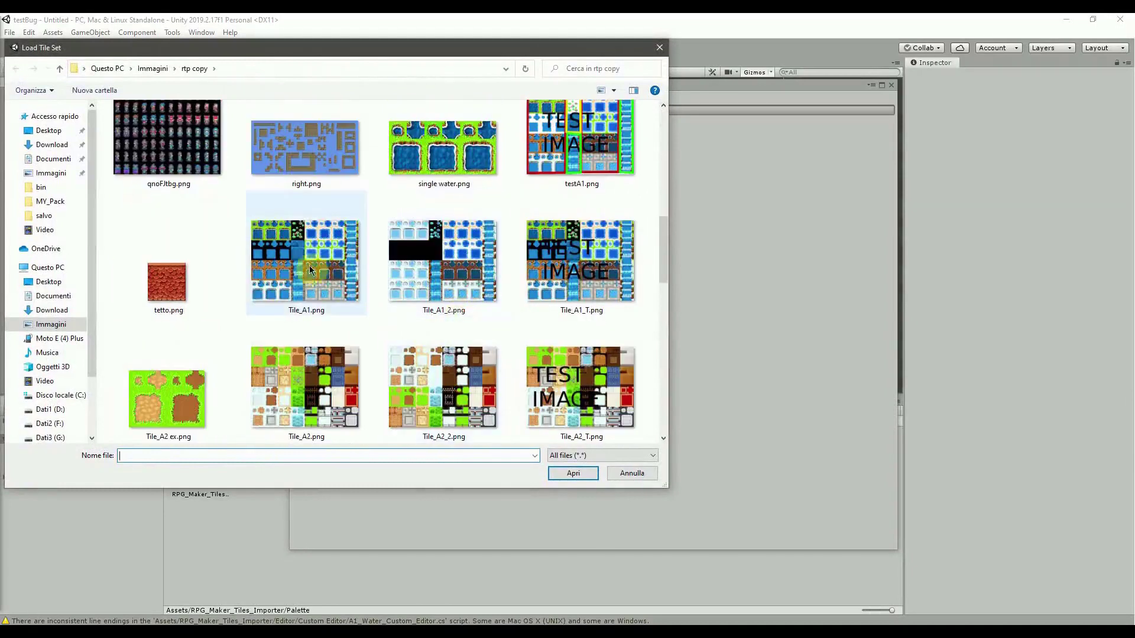
click(320, 289)
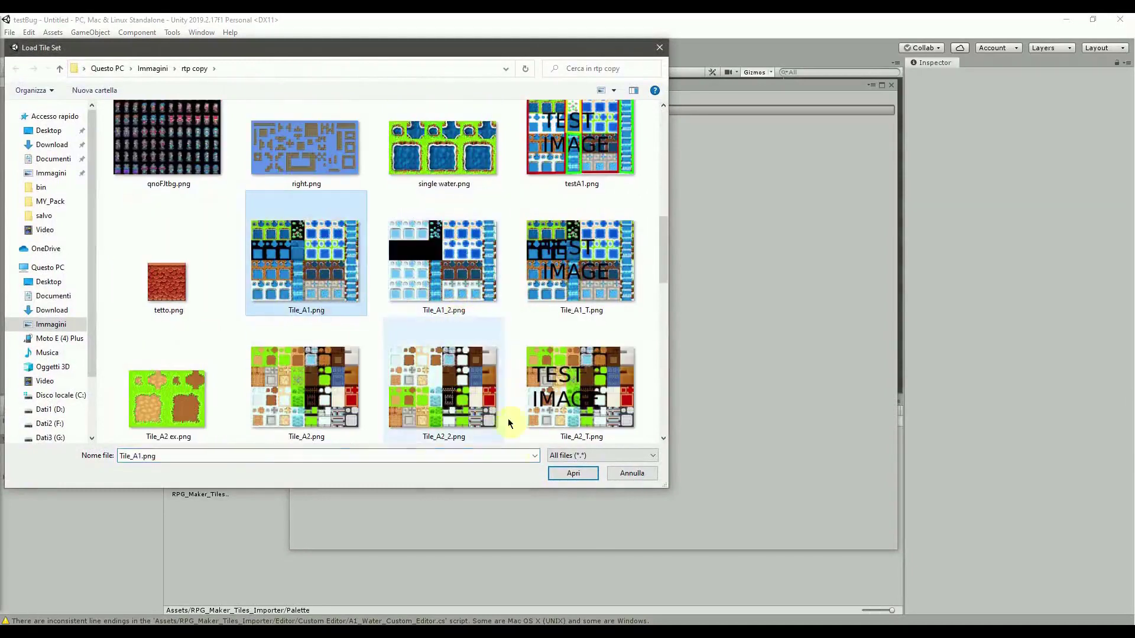
click(573, 476)
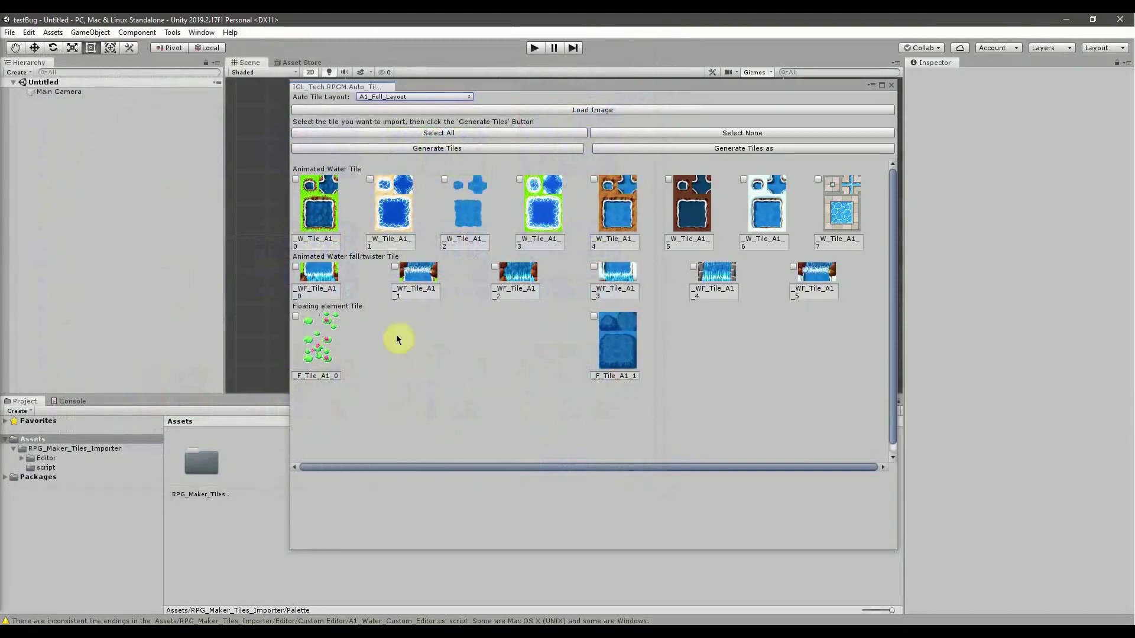
Generate tiles from WF_Tile_A1_0, WF_Tile_A1_1, WF_Tile_A1_2 and F_Tile_A1_0, then move the importer aside.
click(310, 276)
click(416, 273)
click(516, 273)
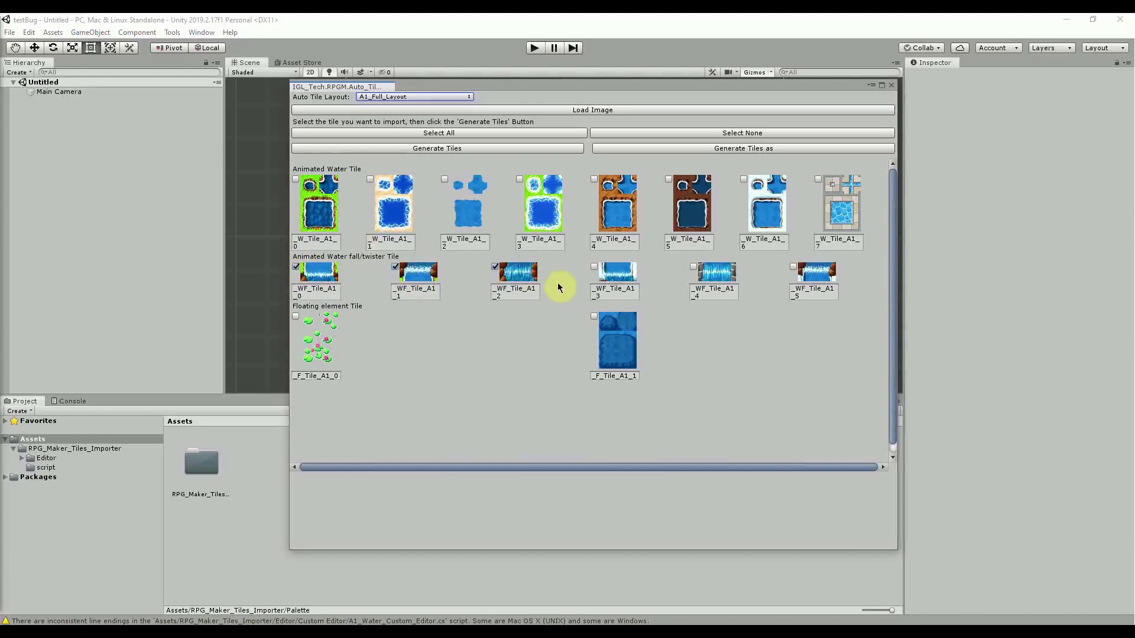
click(313, 339)
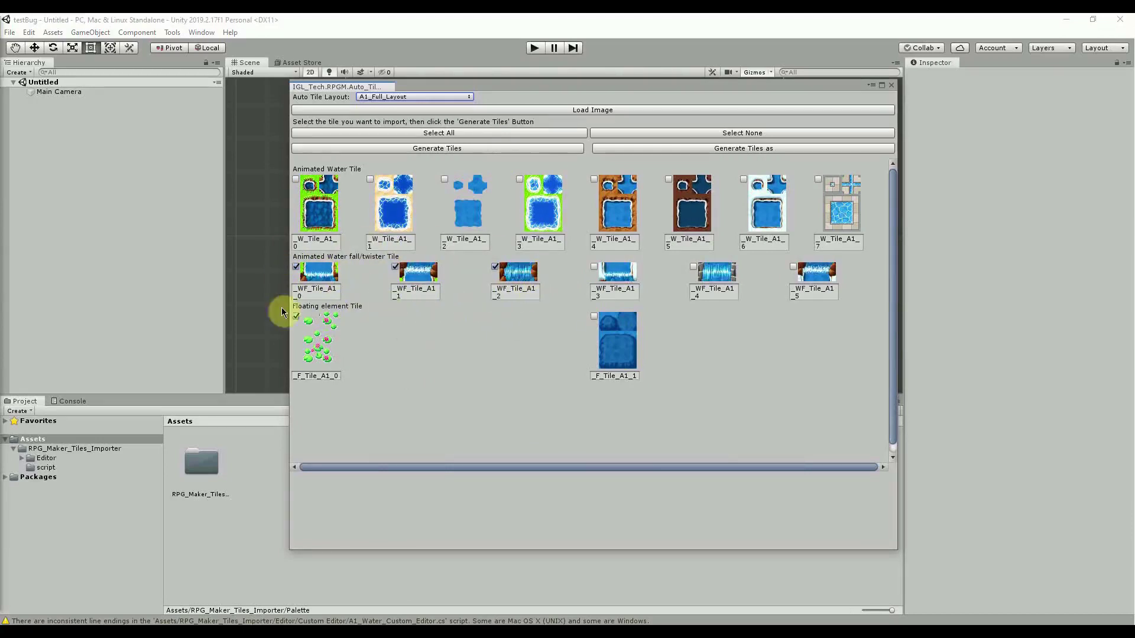
click(484, 153)
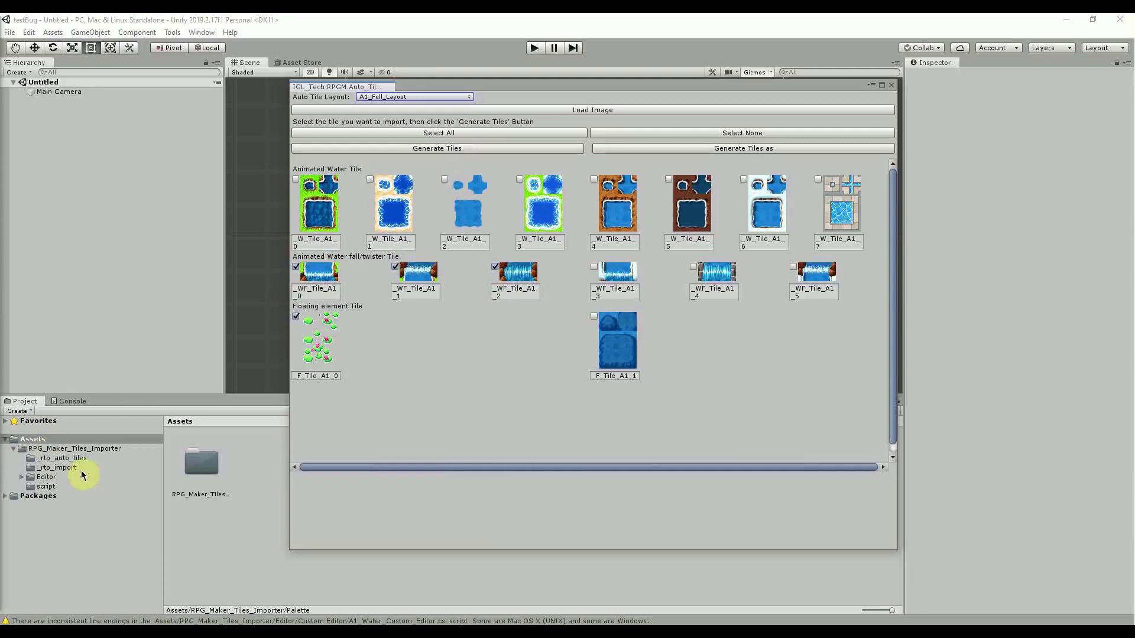
drag(633, 83, 1, 88)
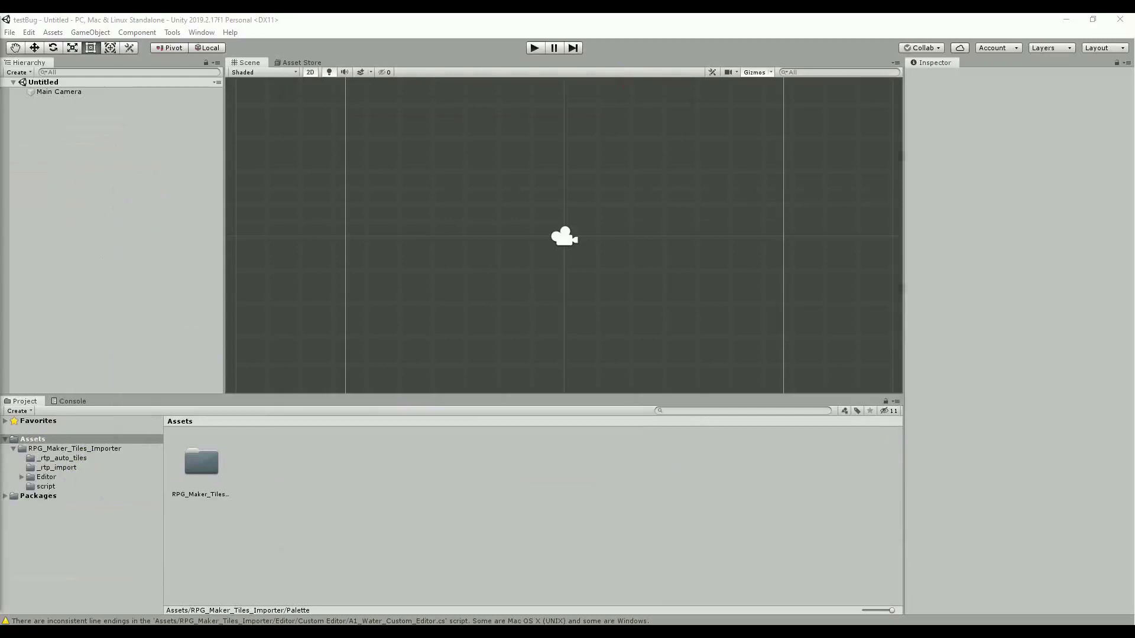
Inspect the generated _F_Tile_A1_0 and _WF_Tile_A1_0–2 images in _rtp_import.
click(57, 467)
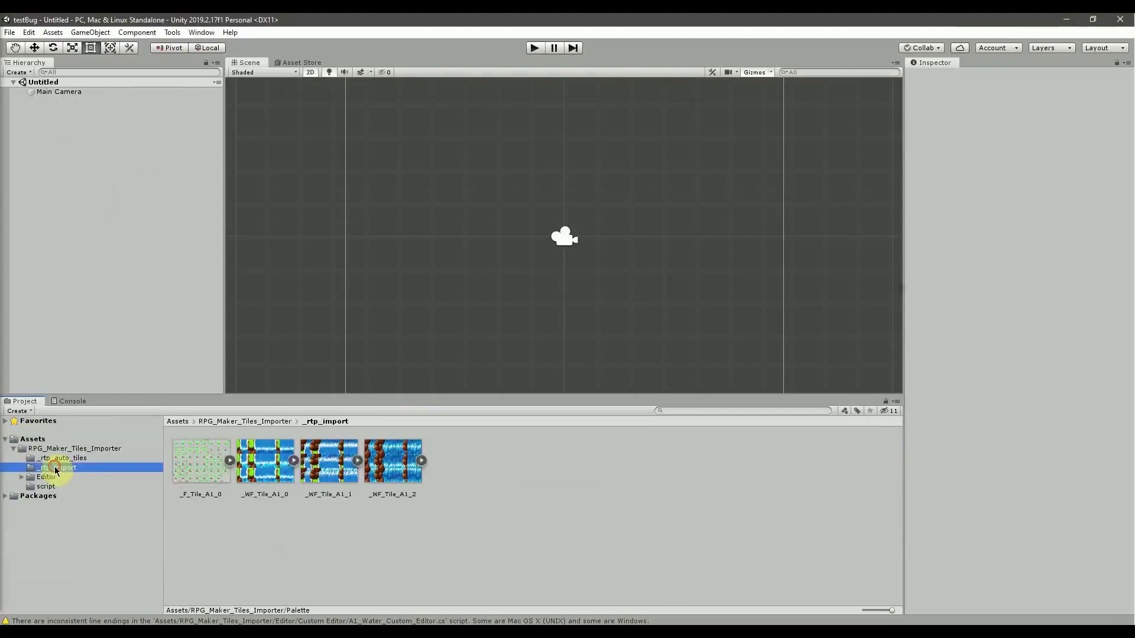
click(201, 474)
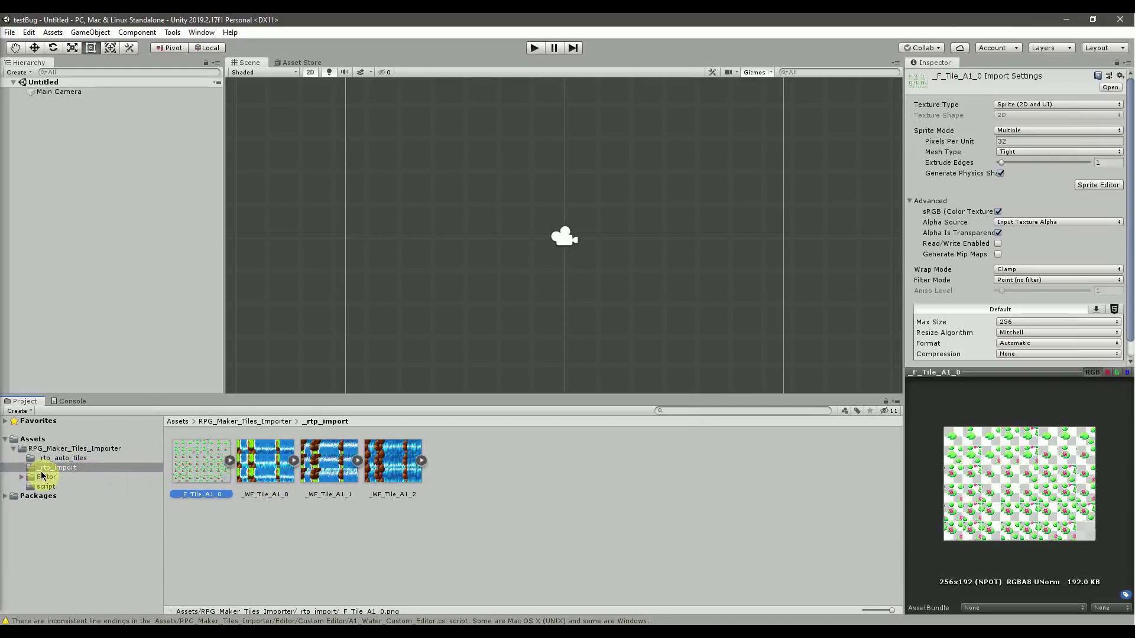
click(265, 467)
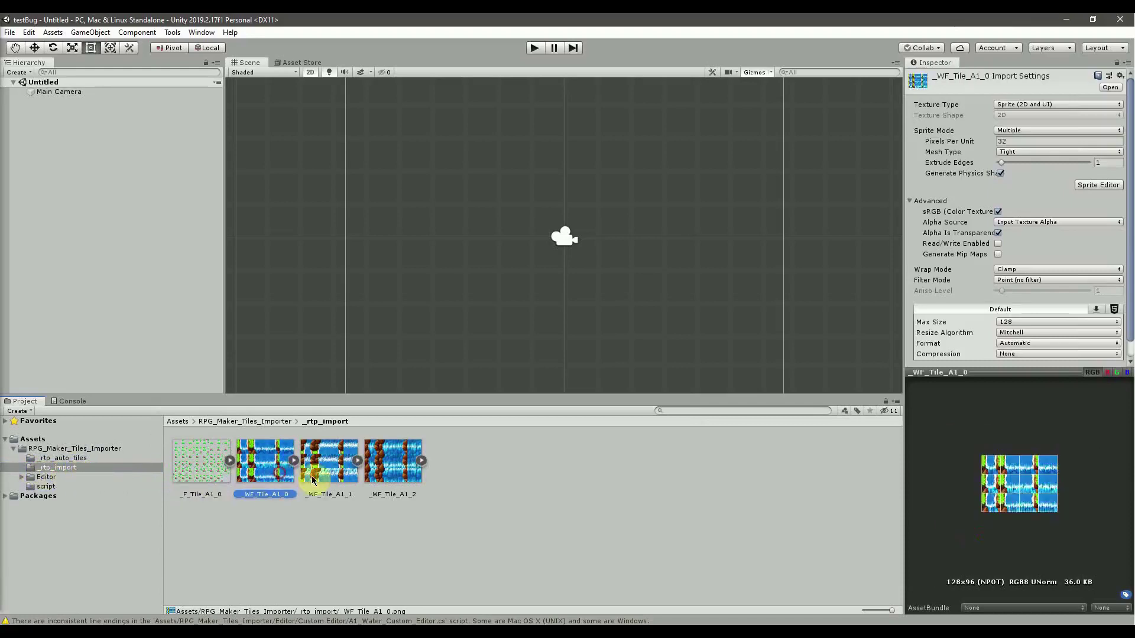
click(330, 470)
click(195, 467)
click(264, 466)
click(329, 467)
click(393, 467)
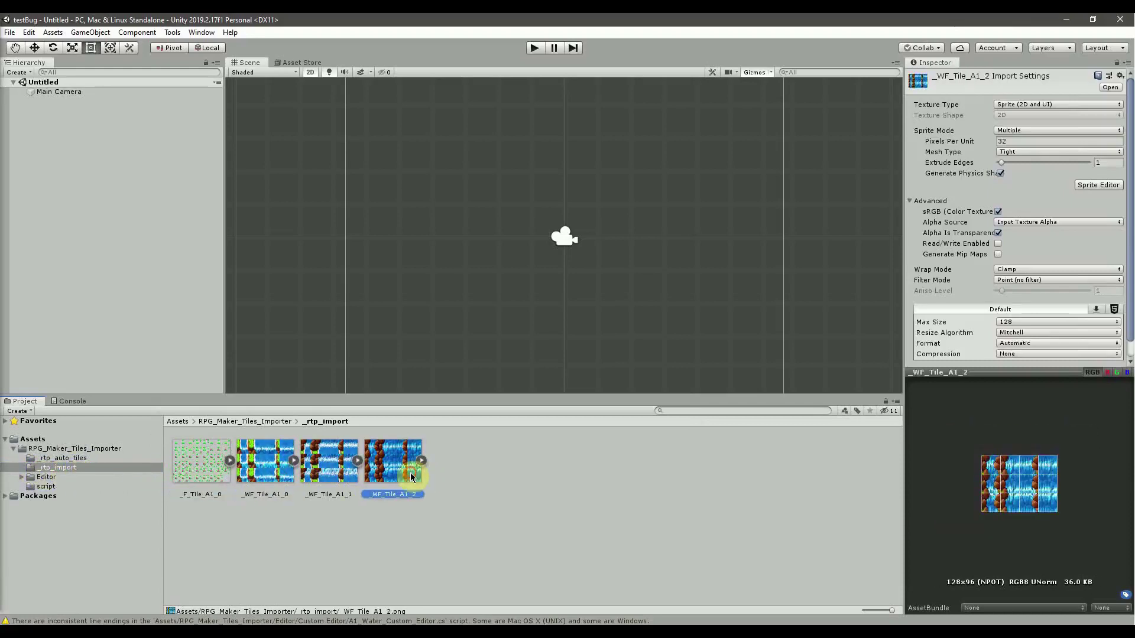
Inspect the four tile assets in _rtp_auto_tiles and widen the Inspector.
click(56, 459)
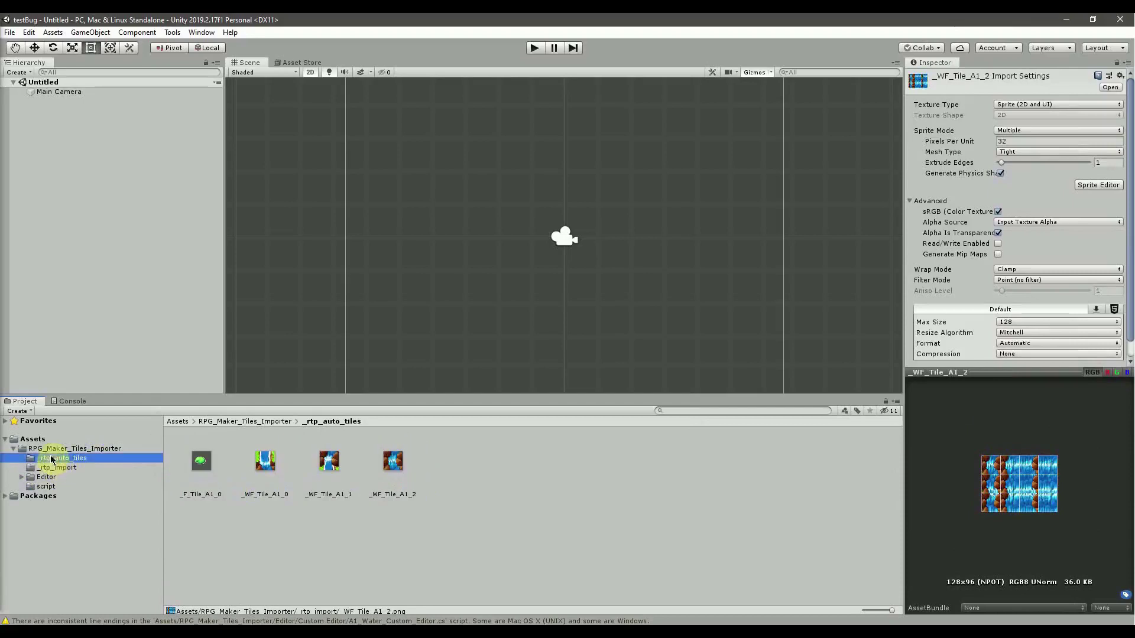
click(201, 489)
click(266, 469)
click(329, 474)
click(397, 473)
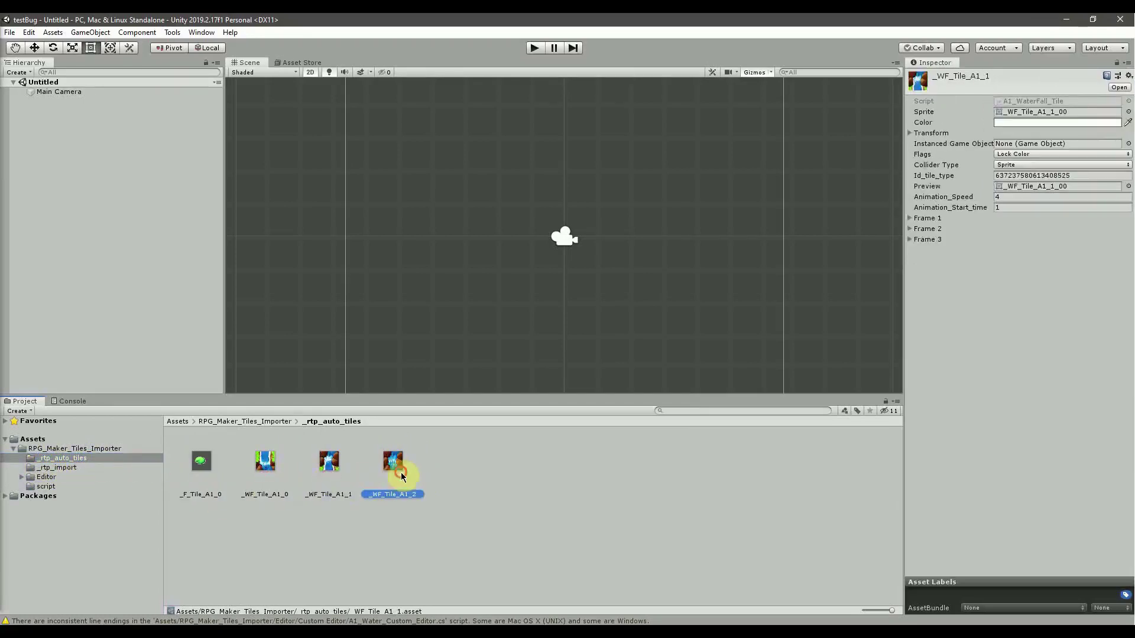
click(325, 469)
click(265, 464)
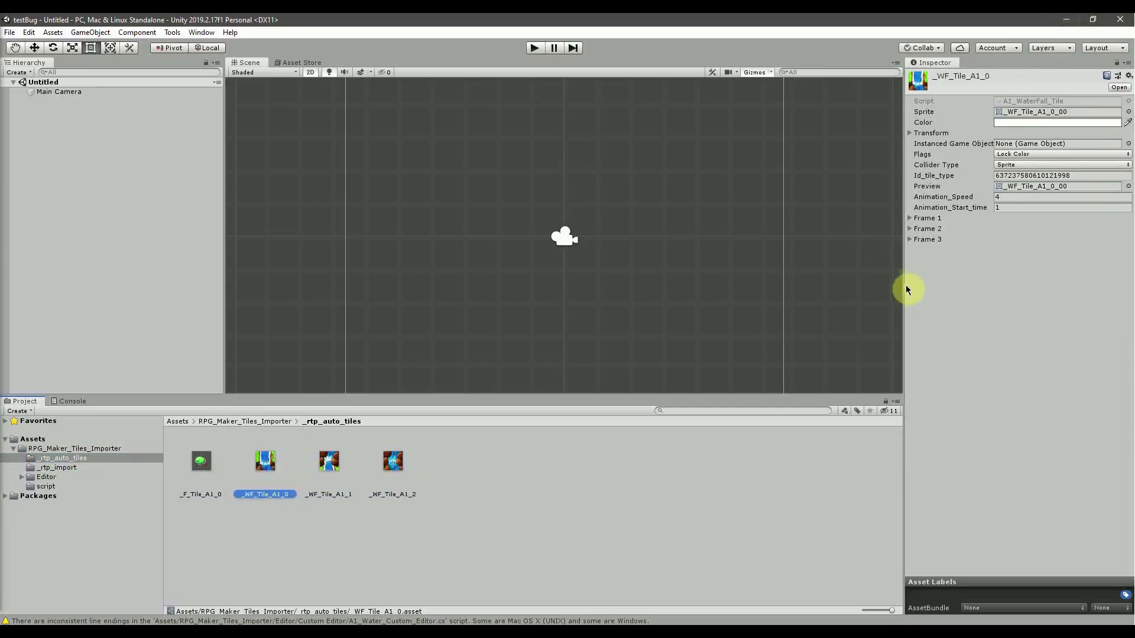
drag(905, 285, 863, 284)
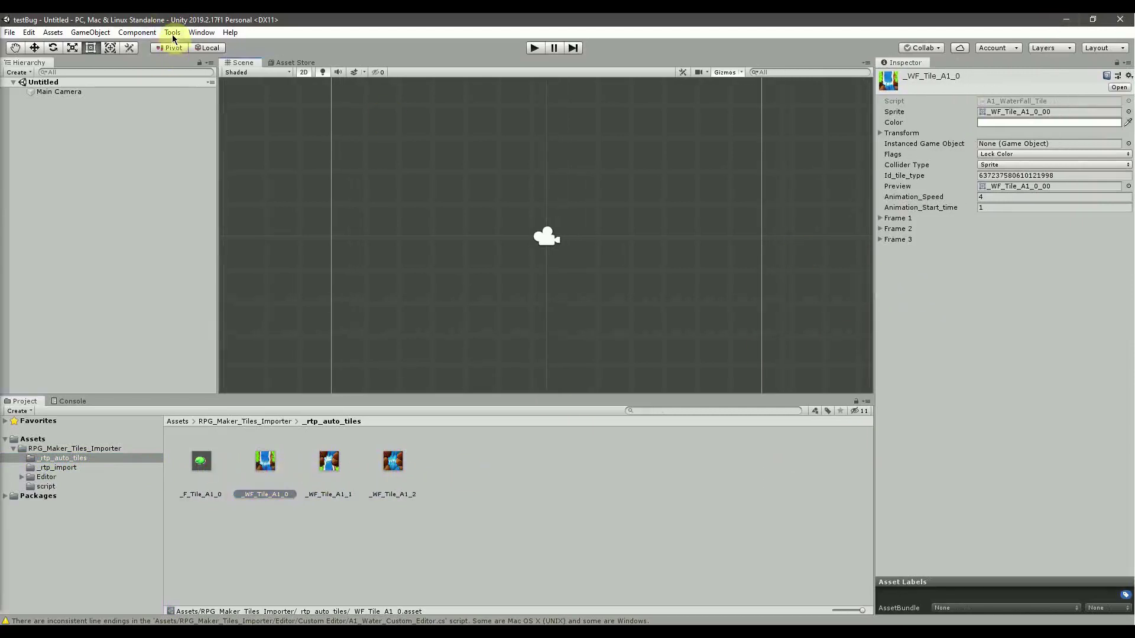
Open the Tile Palette window from Window > 2D and dock it beside the Inspector.
click(194, 33)
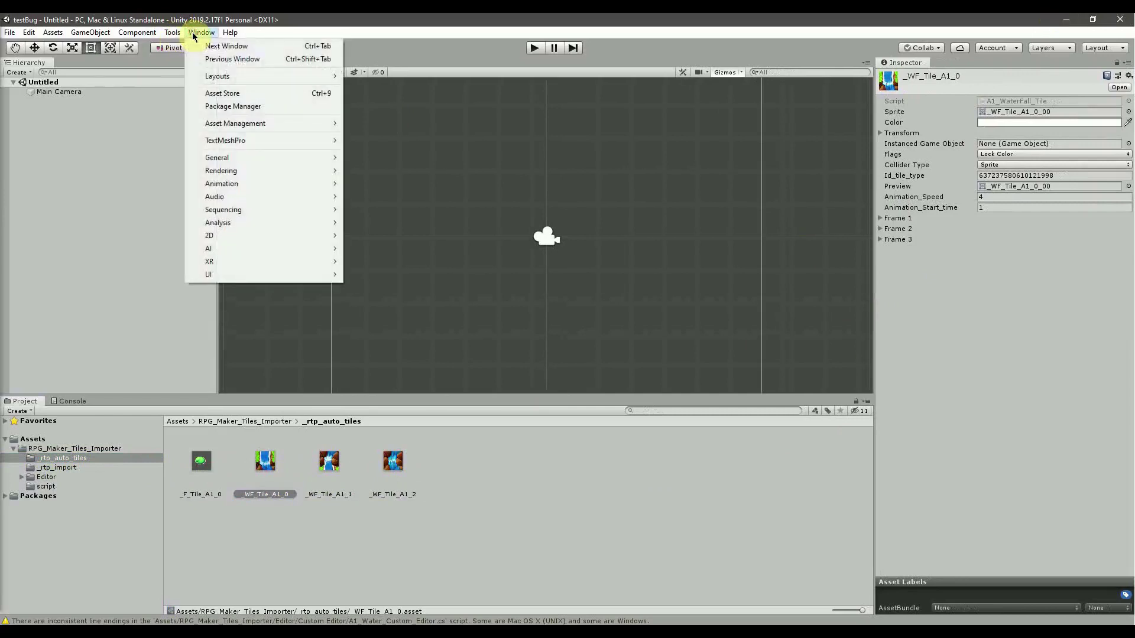
mouse_move(254, 235)
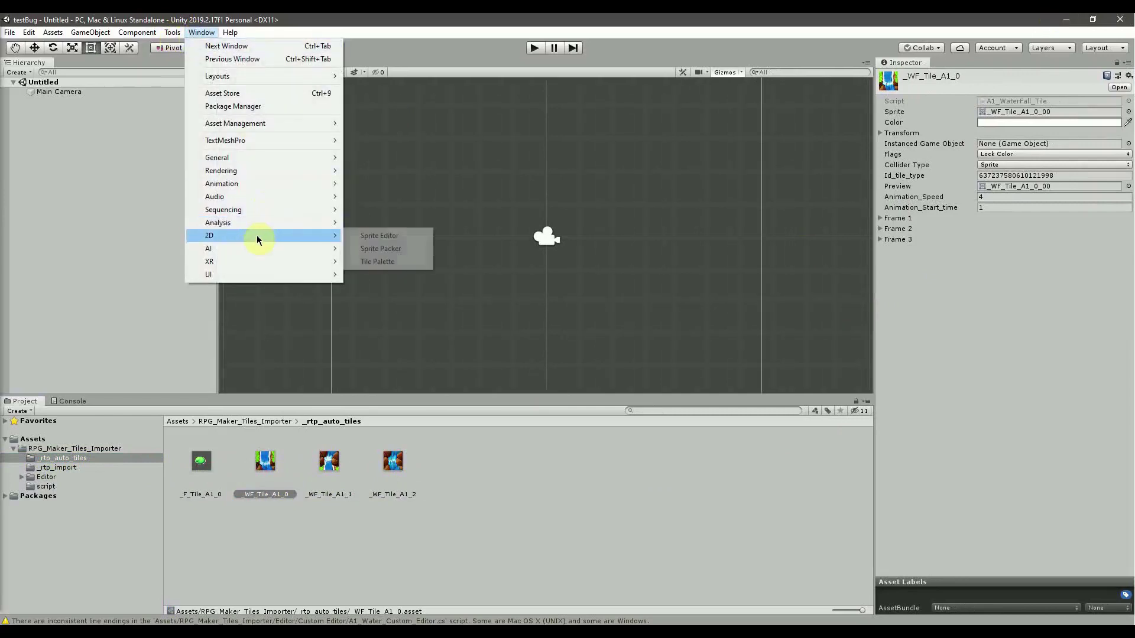
click(376, 263)
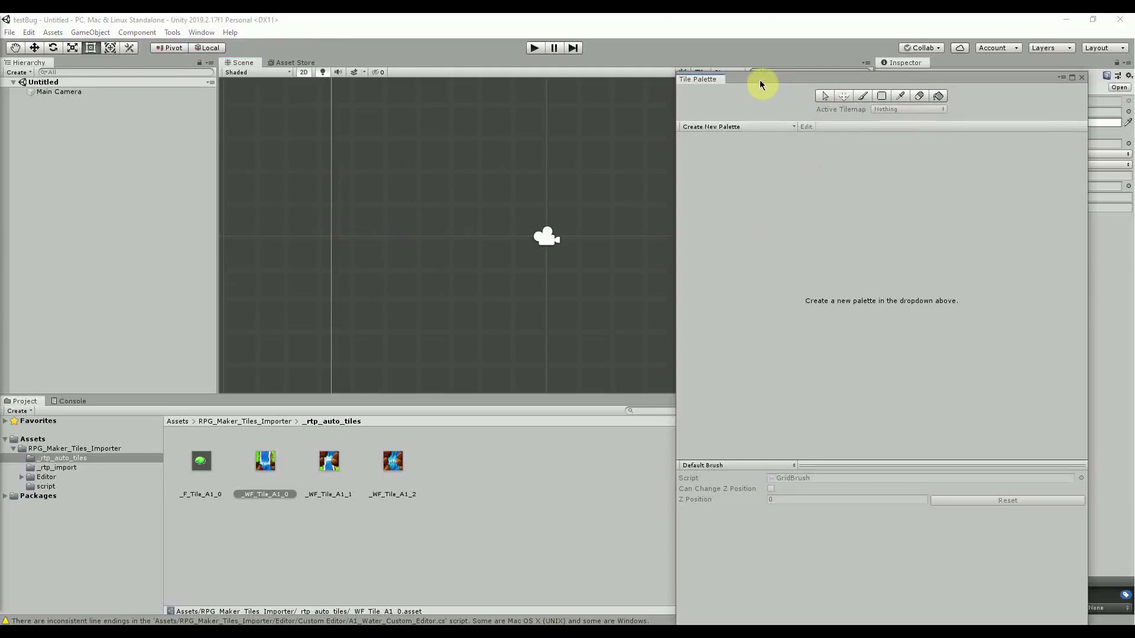
drag(709, 83, 788, 273)
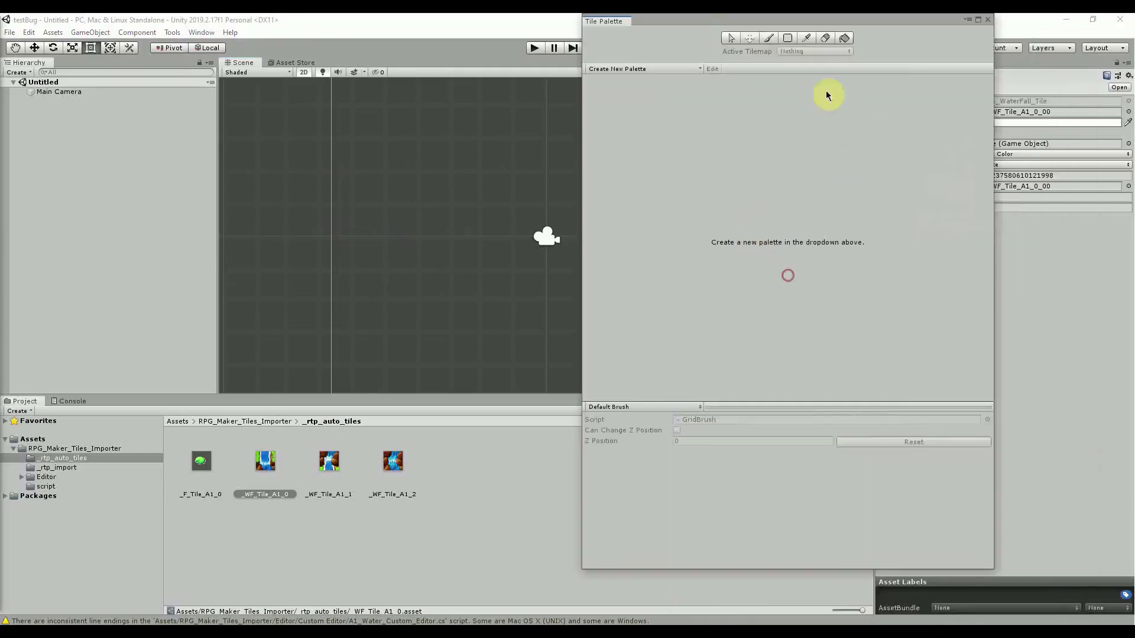
drag(676, 25, 942, 65)
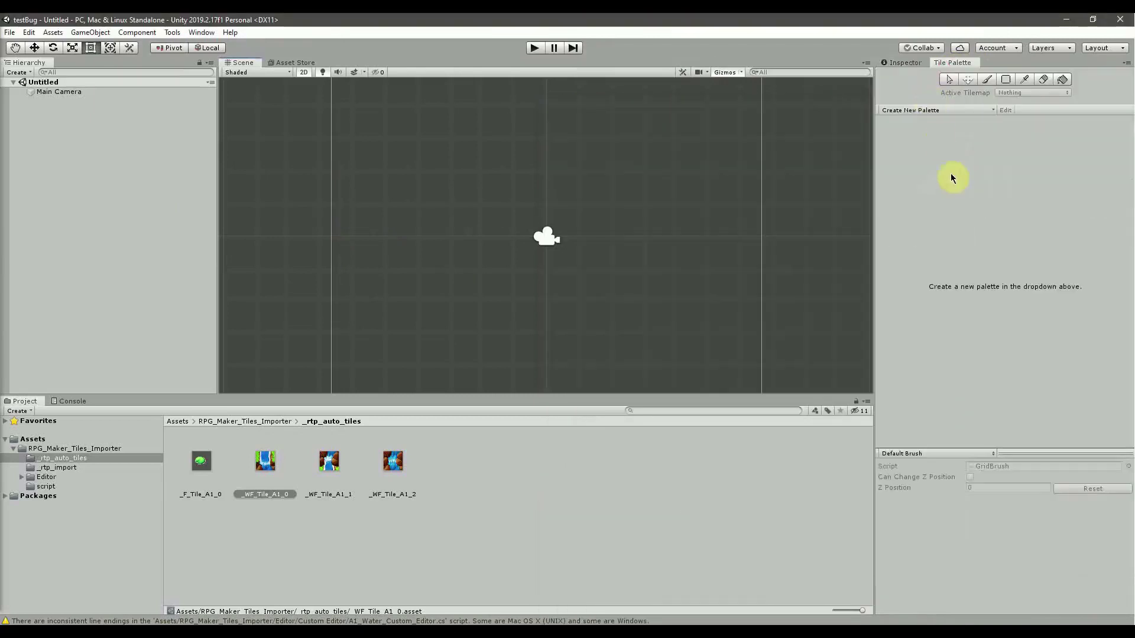
Create a new tile palette named 'Test Platte' saved in the Assets folder.
click(975, 110)
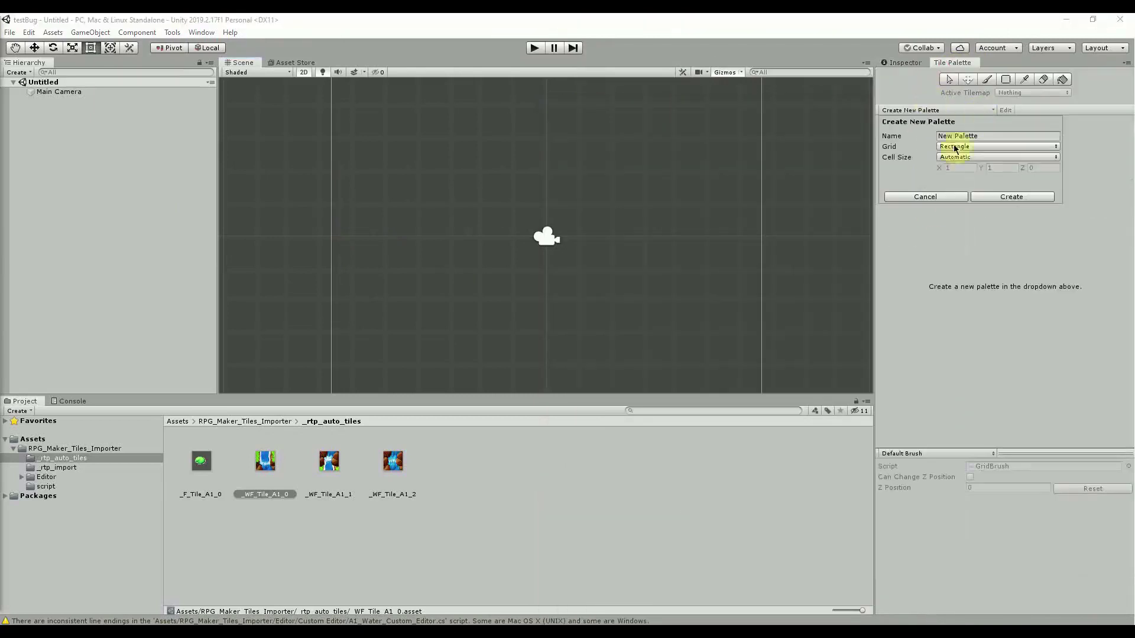
click(990, 136)
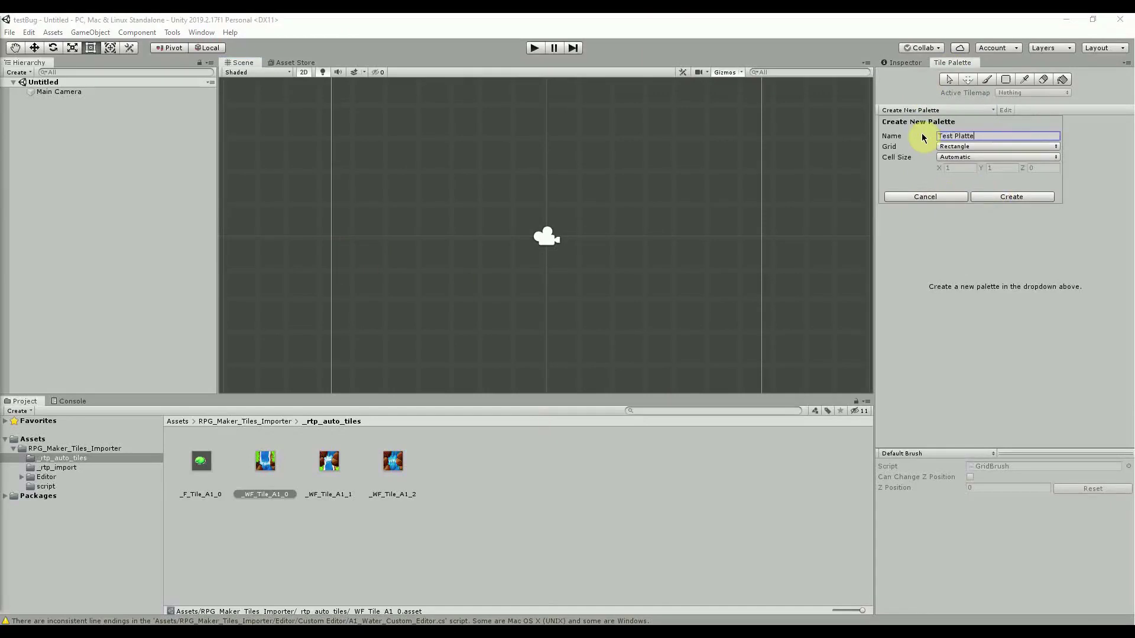
click(1003, 201)
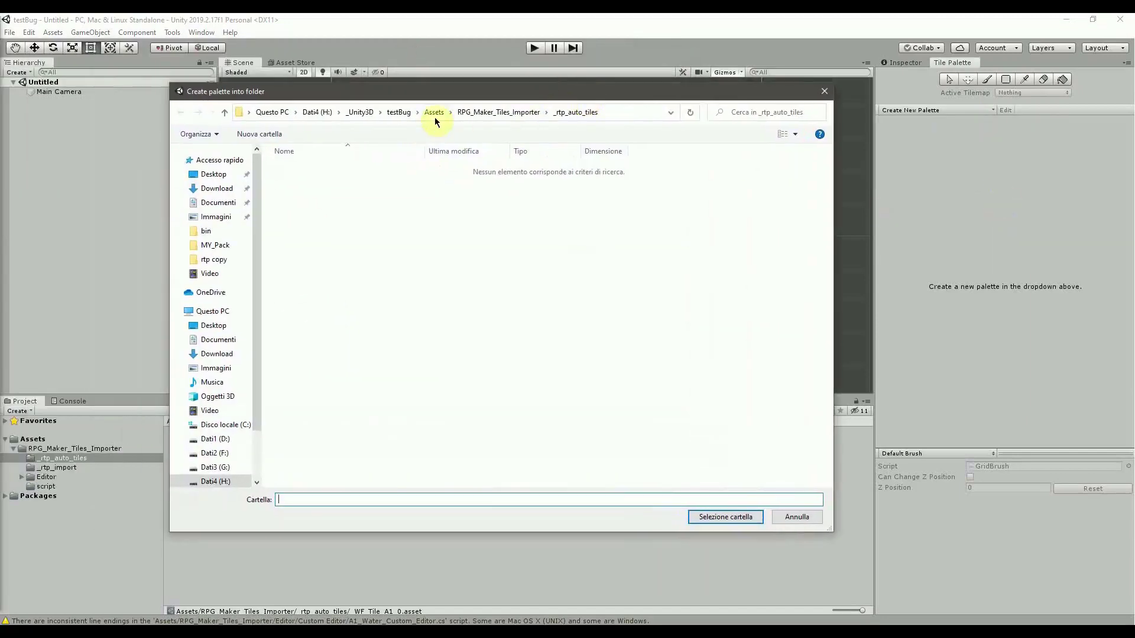
click(434, 112)
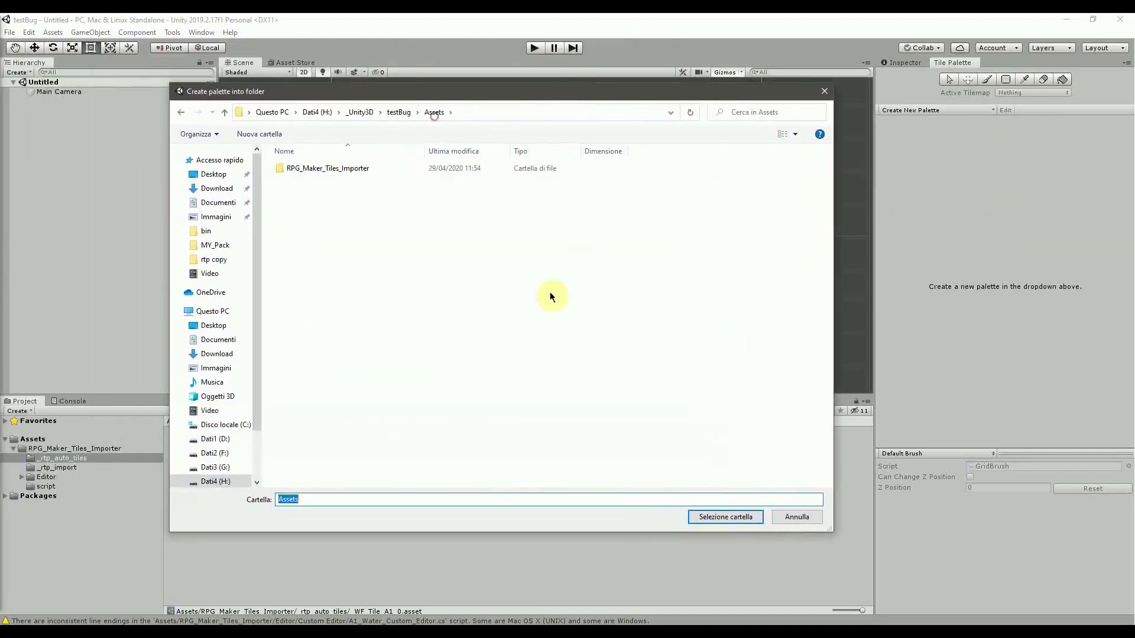
click(719, 518)
Select the Test Platte asset in Assets, then open the _rtp_auto_tiles folder.
click(34, 441)
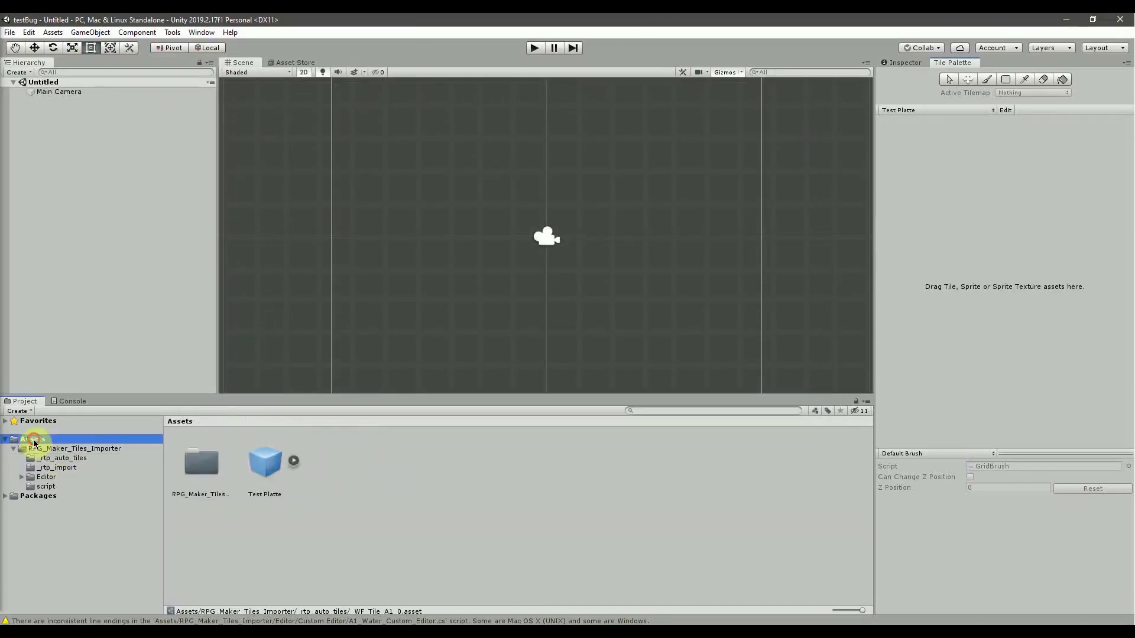
click(263, 467)
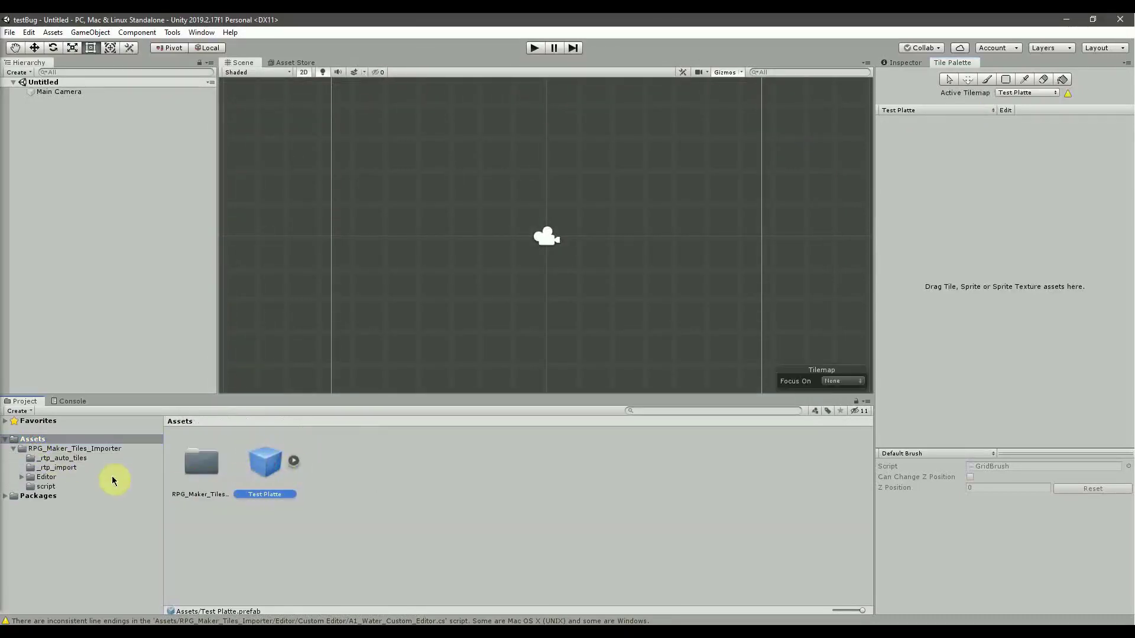
click(66, 459)
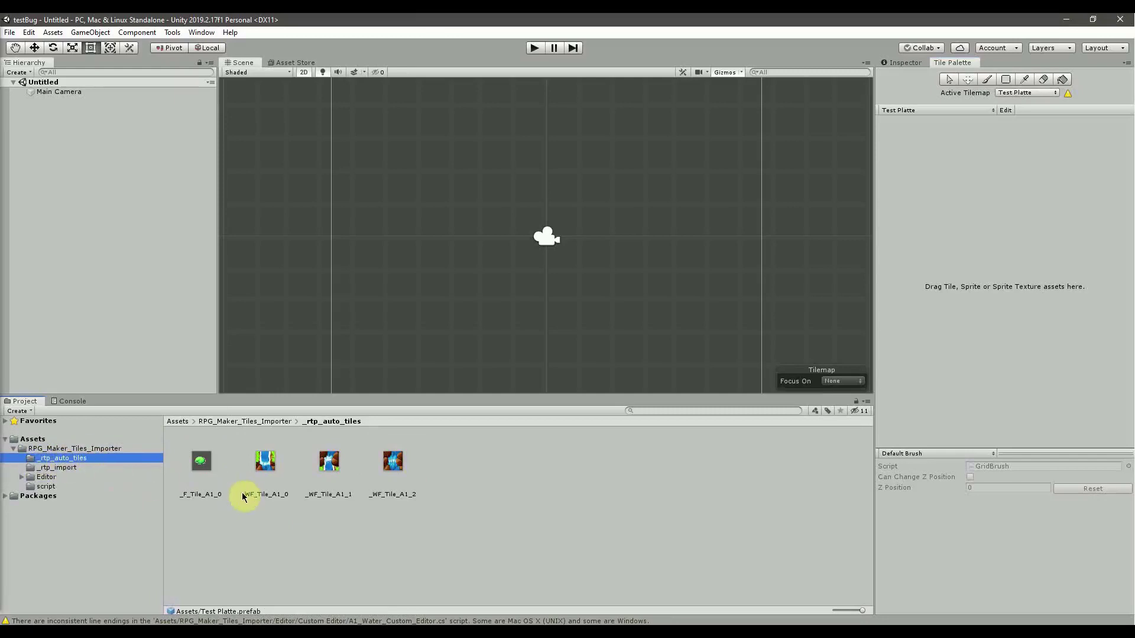
Add the _F_Tile_A1_0 lily-pad tile and the three _WF_Tile_A1 waterfall tiles to the palette.
drag(207, 476, 978, 191)
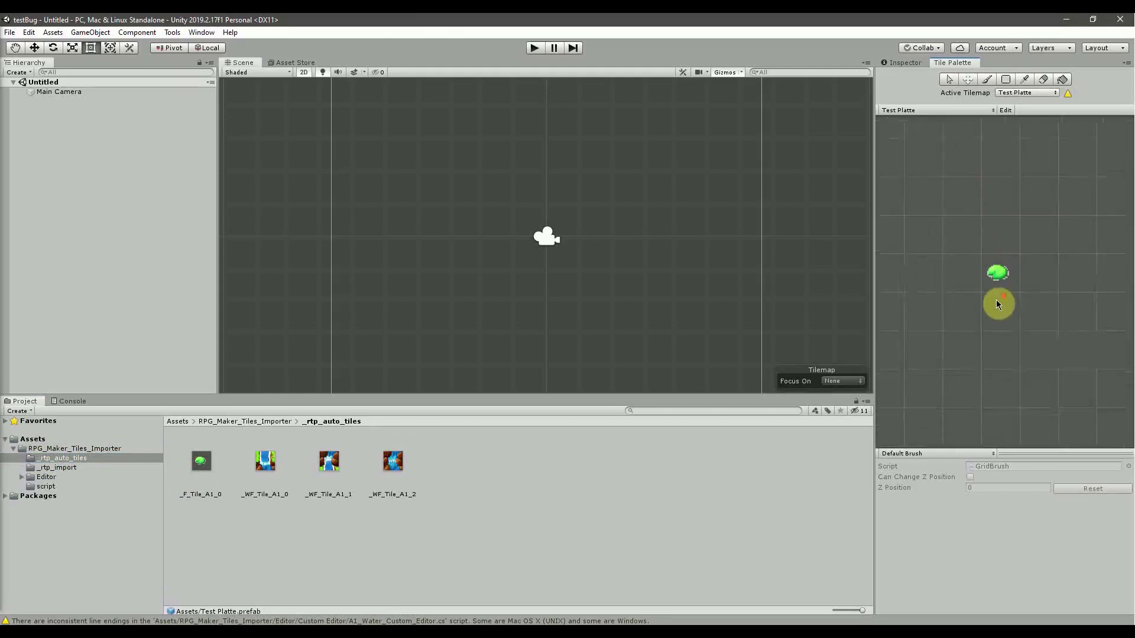
middle_drag(998, 302, 957, 276)
drag(267, 482, 1064, 258)
drag(315, 476, 984, 353)
drag(1074, 334, 1067, 332)
drag(393, 467, 1032, 290)
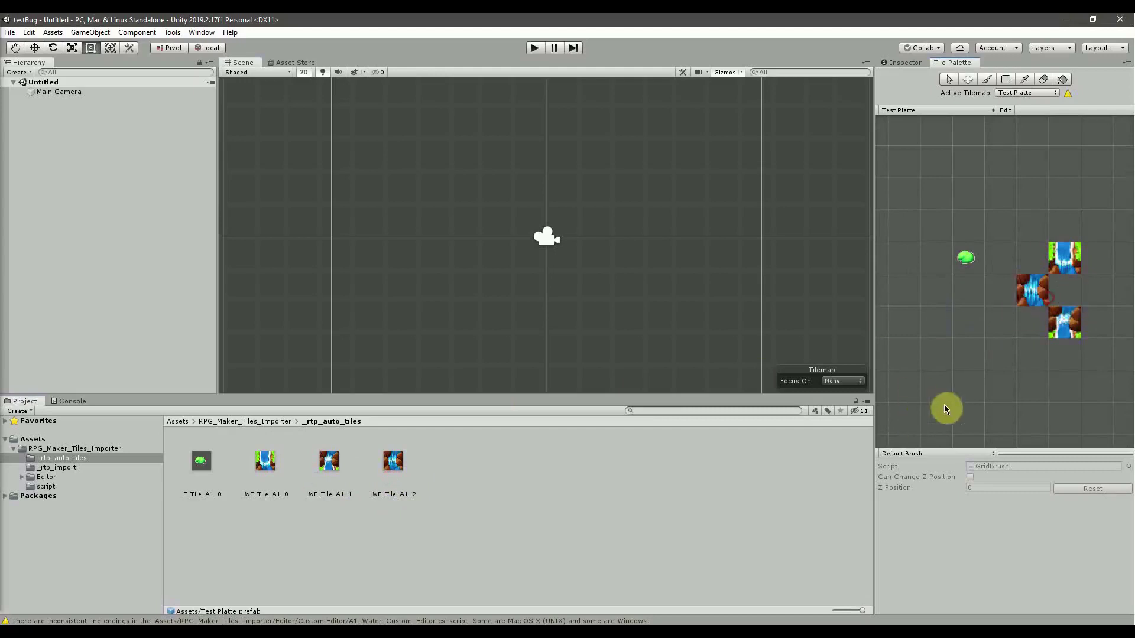
Erase the misplaced _WF_Tile_A1_2 tile and re-add it to complete the waterfall column.
click(1044, 79)
click(1032, 290)
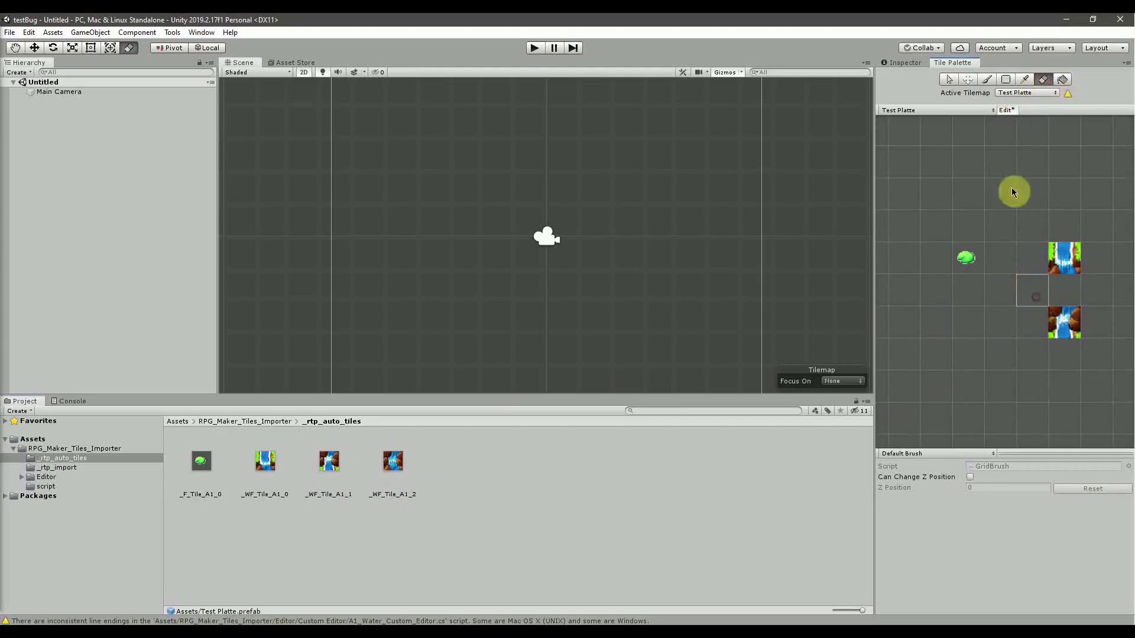
drag(391, 464, 1063, 290)
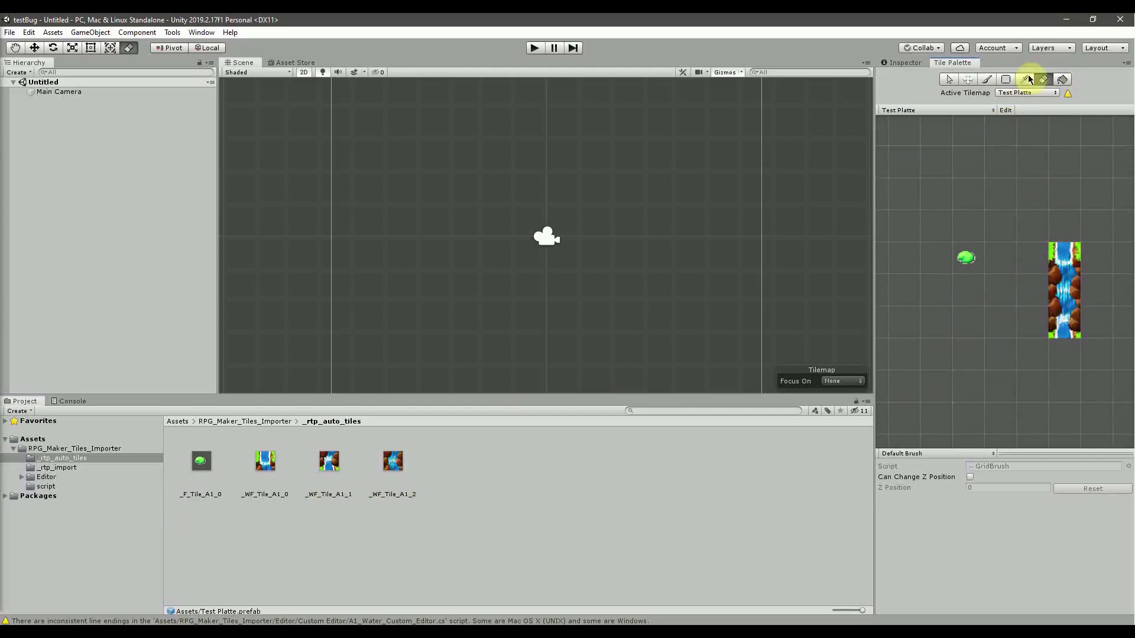
click(950, 79)
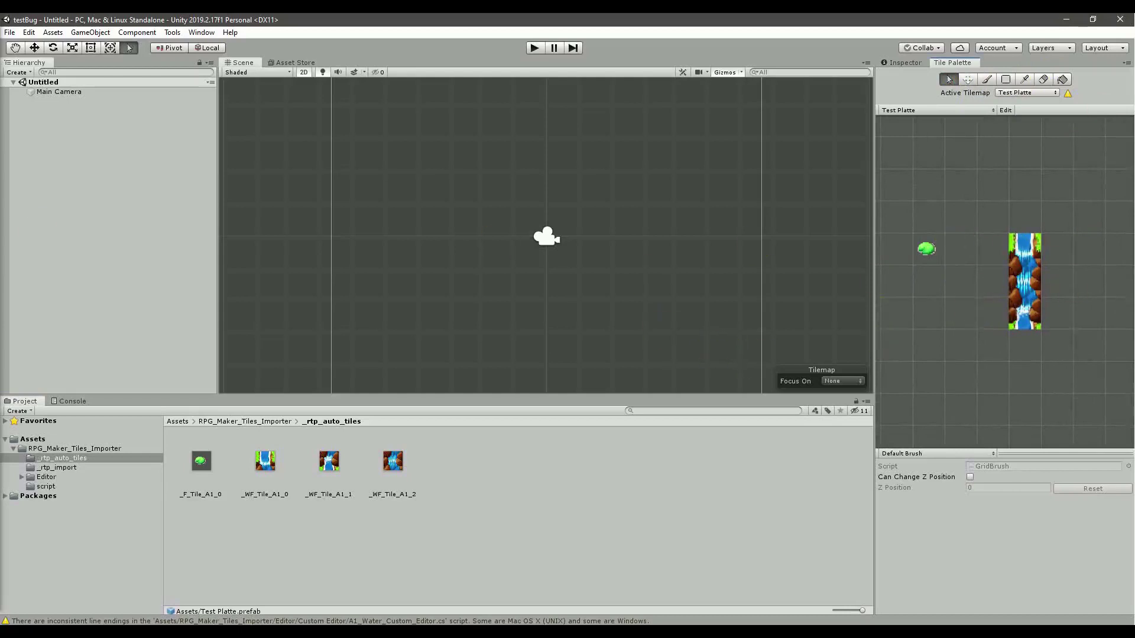
Clear all importer selections, tick only _W_Tile_A1_0, and start generating it.
drag(0, 139, 385, 88)
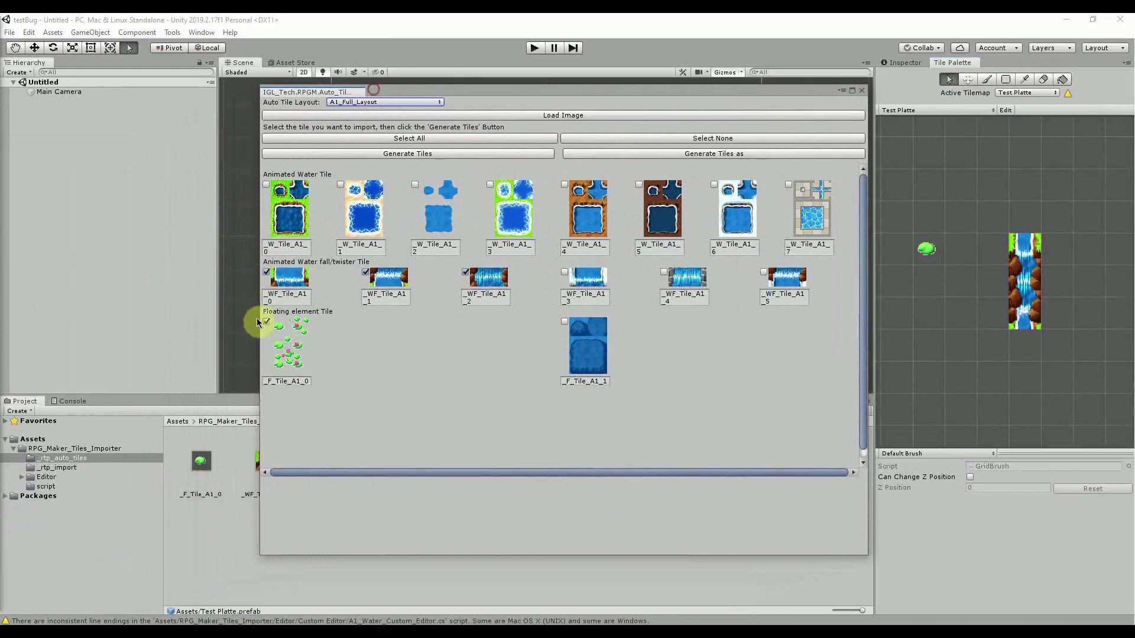
click(716, 140)
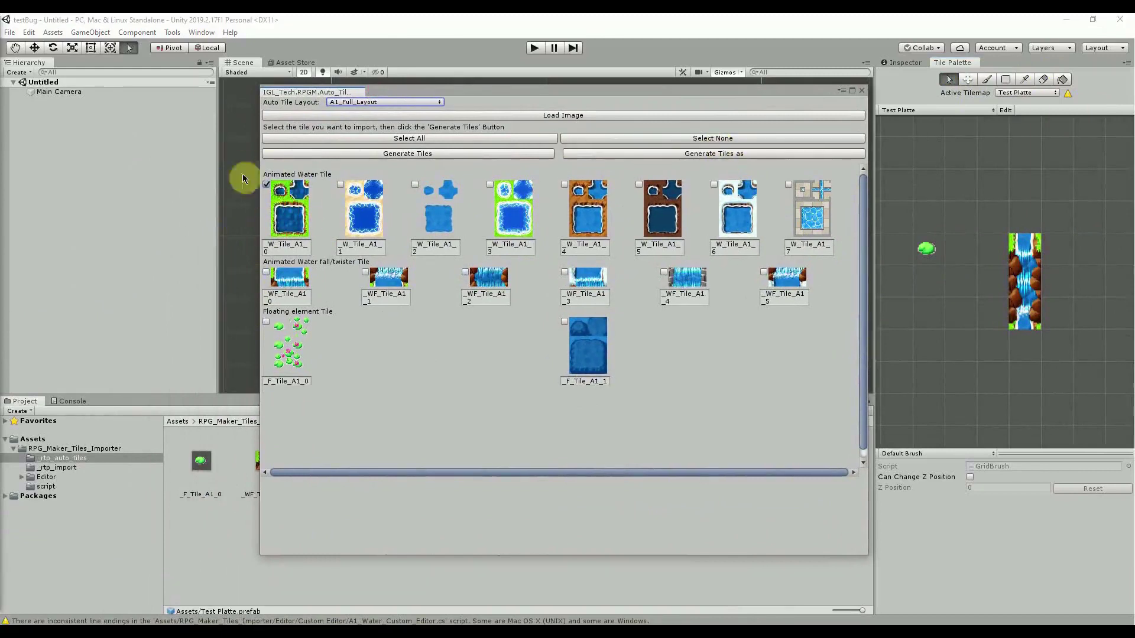
click(265, 184)
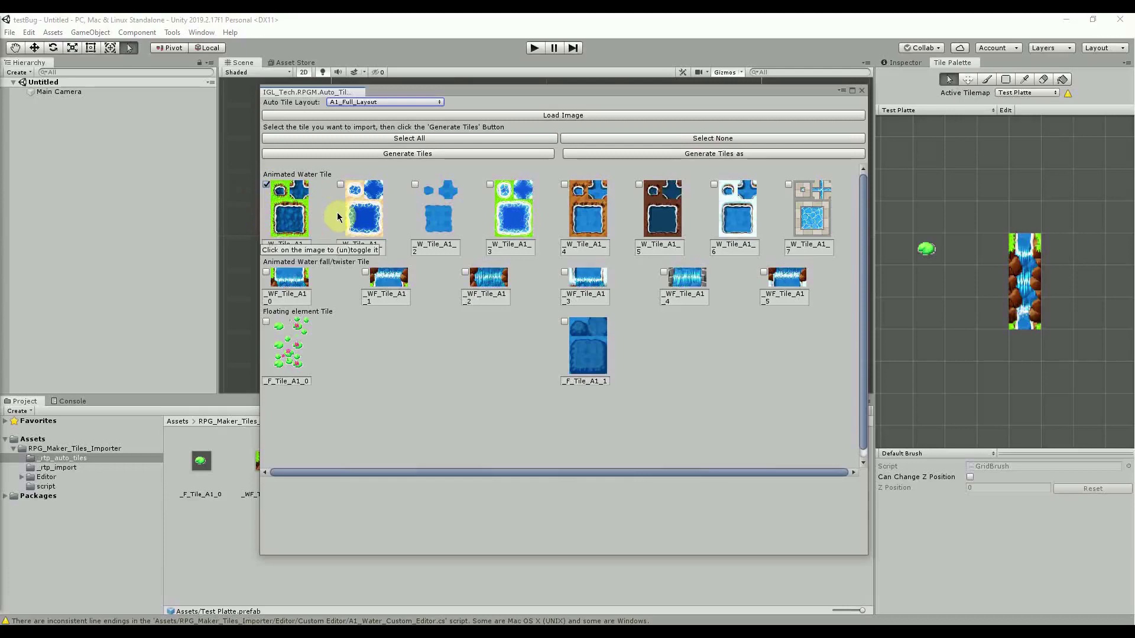
click(686, 155)
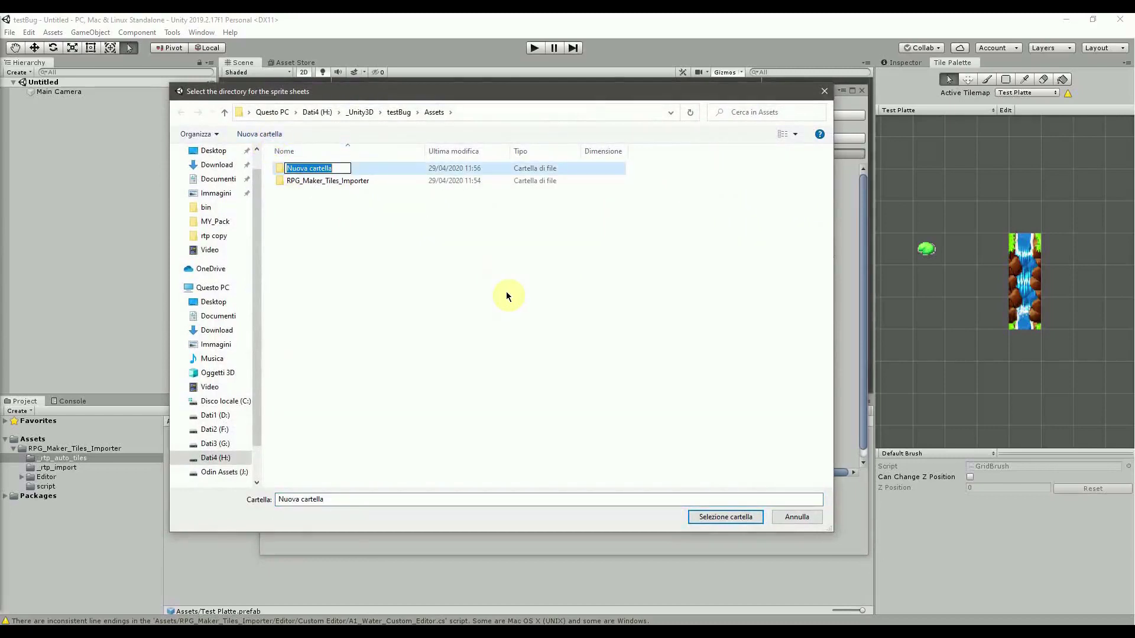
Create a 'sprite sheet' folder in Assets and choose it as the sprite-sheet destination.
text(sprite sheet)
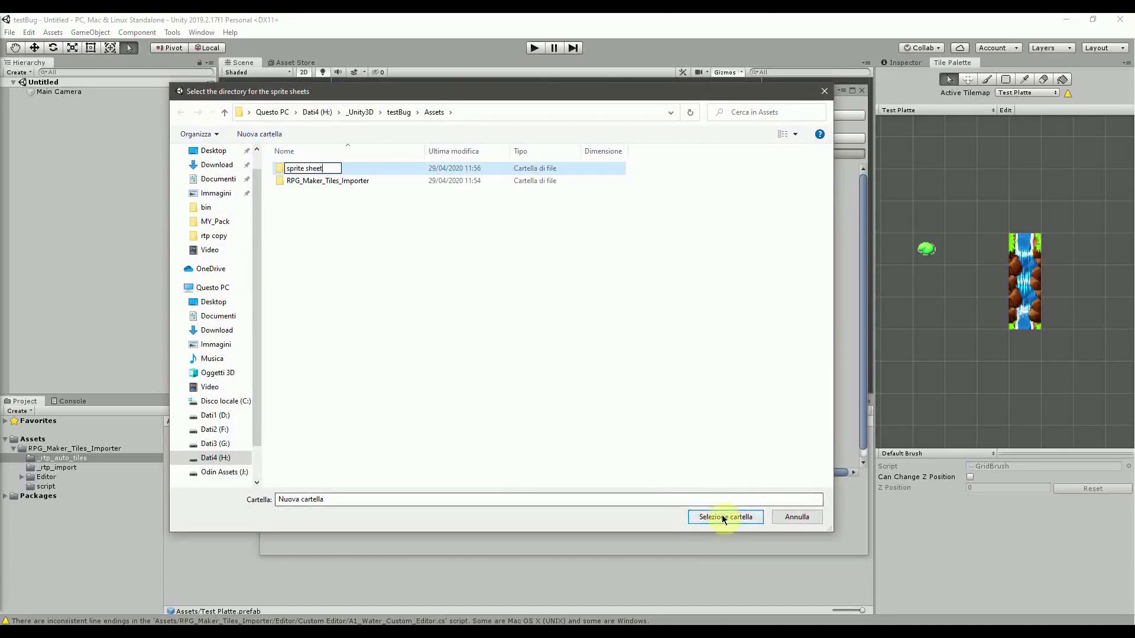
click(401, 303)
click(321, 180)
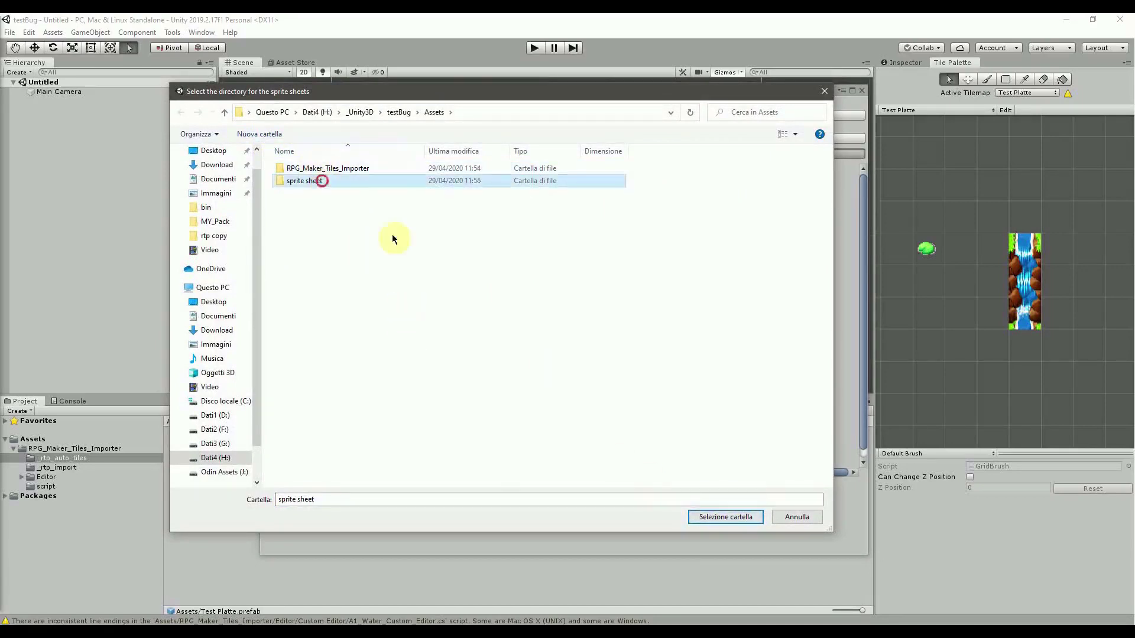
click(724, 519)
Create an 'auto tiles' folder and choose it as the destination for generated tiles.
click(276, 136)
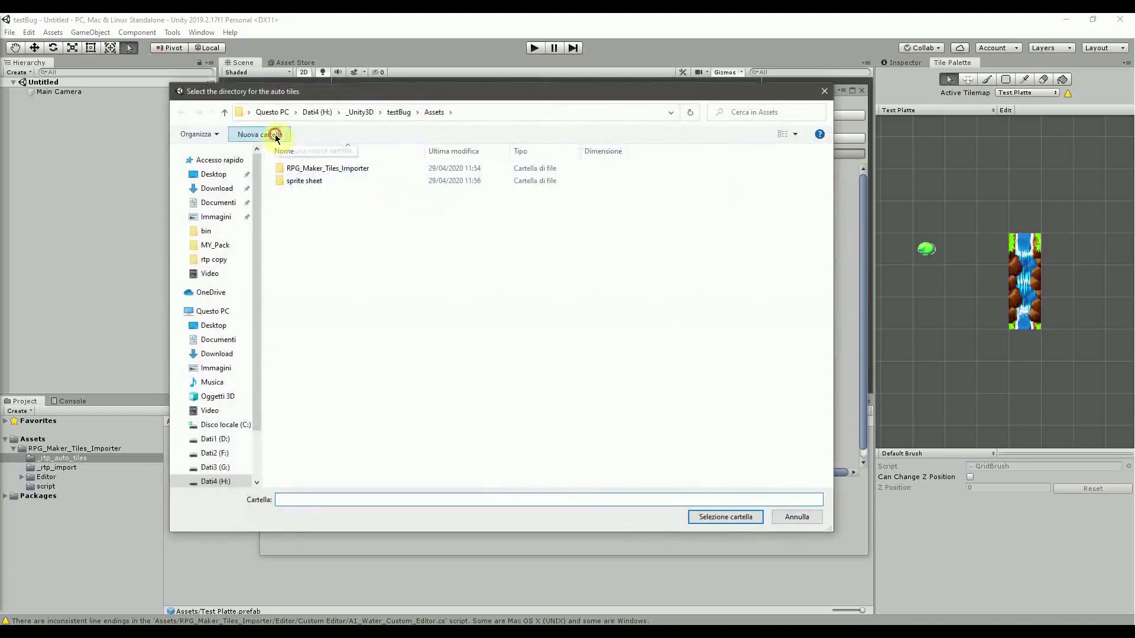
text(auto til)
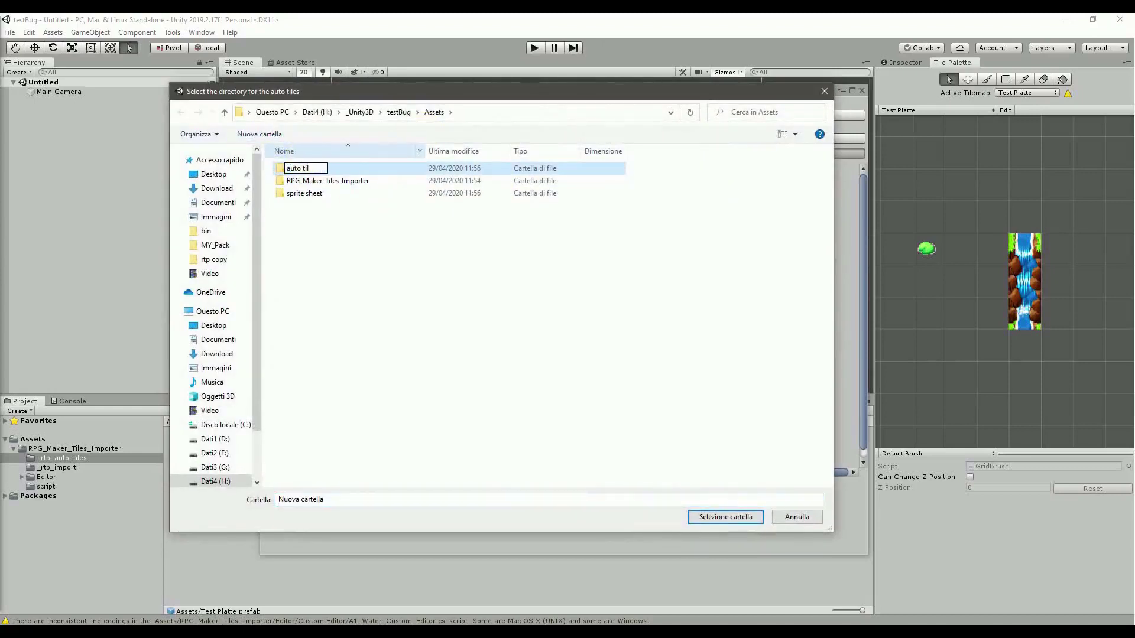
text(es)
click(582, 366)
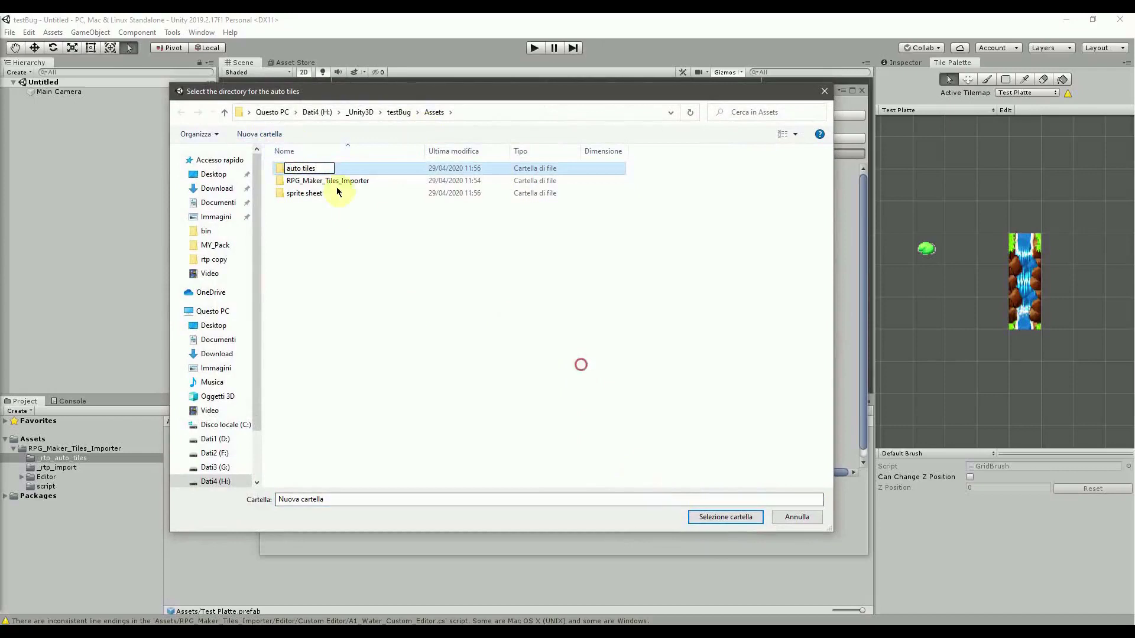
click(305, 170)
click(722, 517)
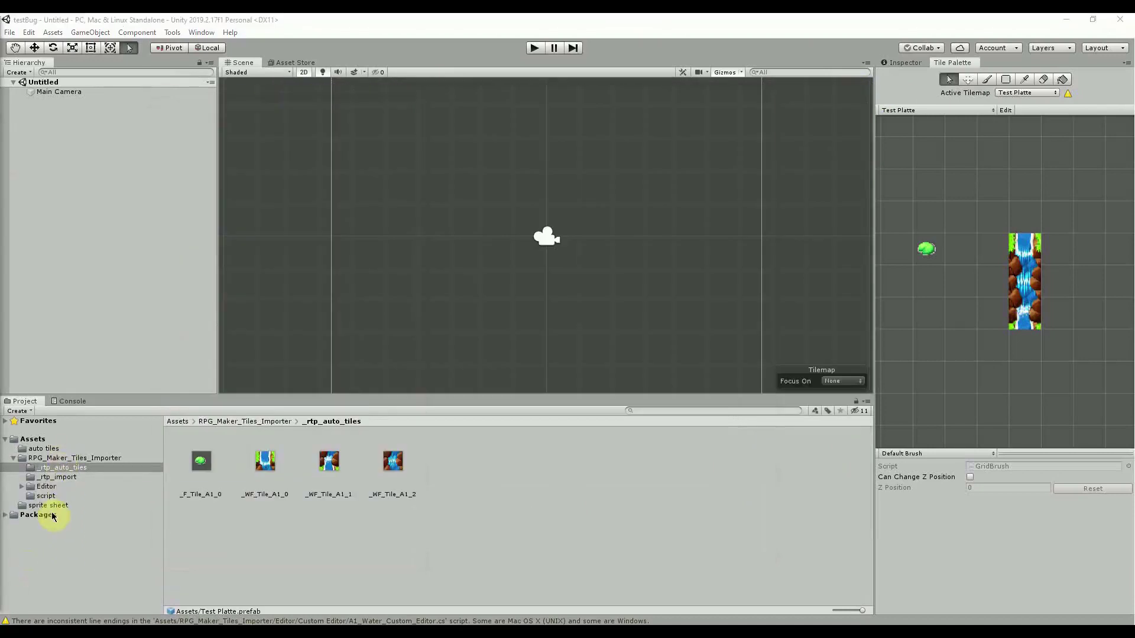
Browse Assets > sprite sheet and inspect the three _W_Tile_A1_0 sprite sheets.
click(36, 440)
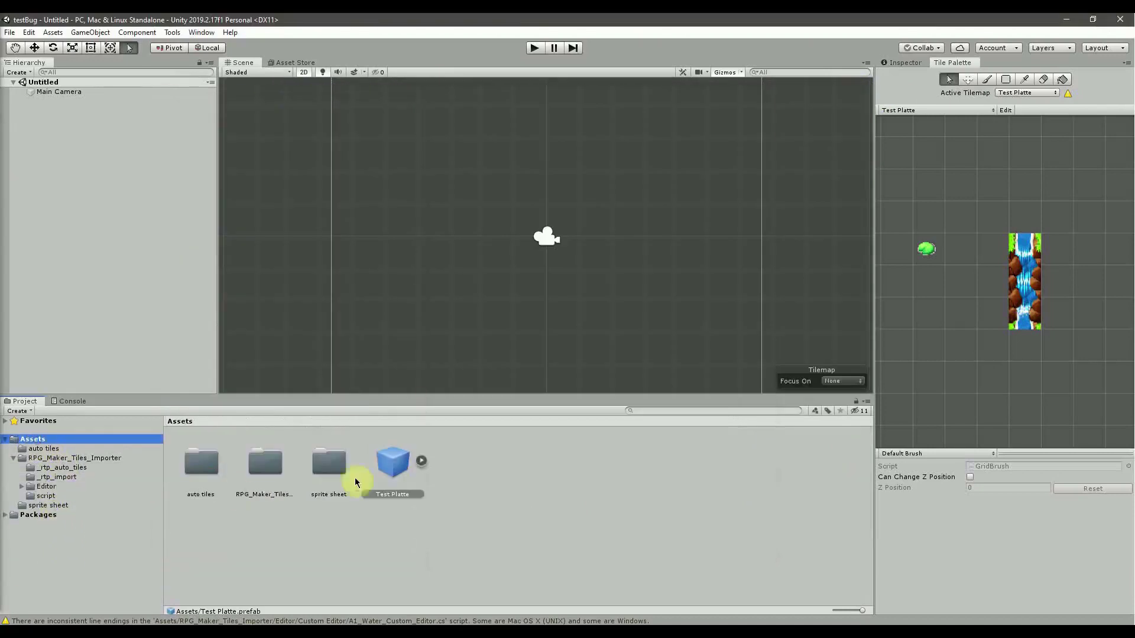
double_click(328, 462)
click(200, 469)
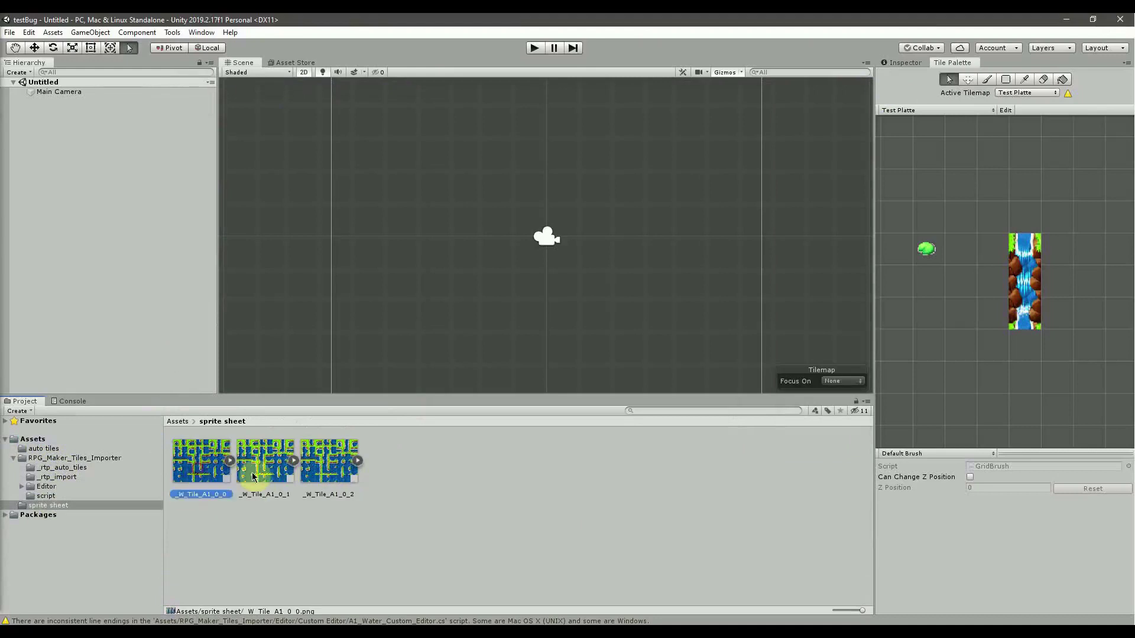
click(265, 470)
click(329, 469)
click(214, 472)
click(265, 472)
click(324, 485)
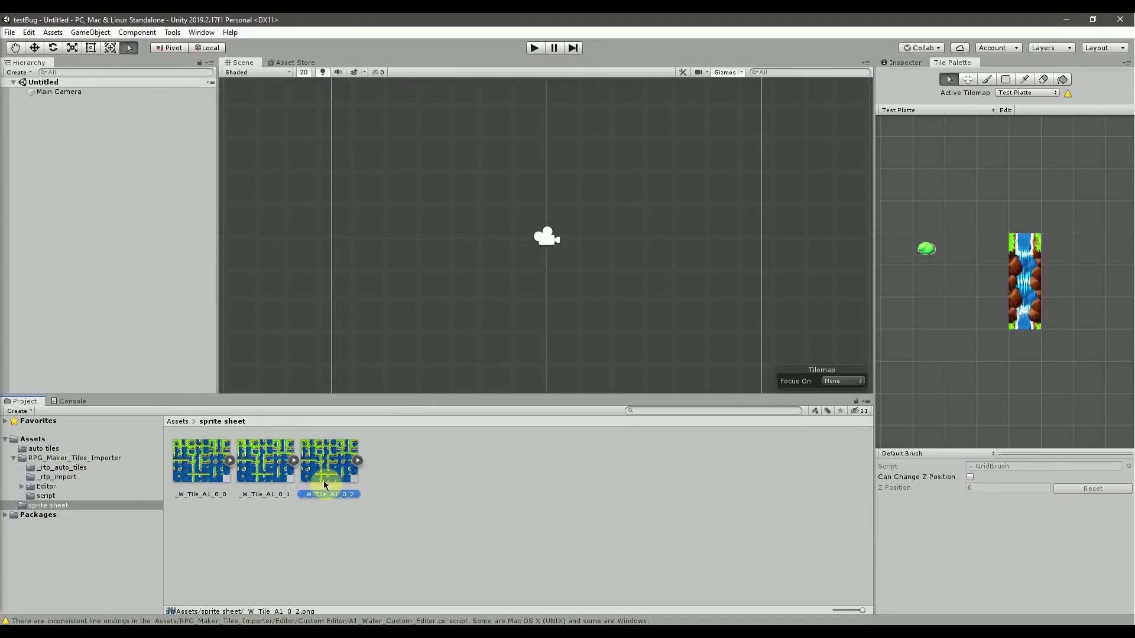
Add the _W_Tile_A1_0 auto tile from the auto tiles folder to the Test Platte palette.
click(14, 460)
click(42, 449)
click(197, 468)
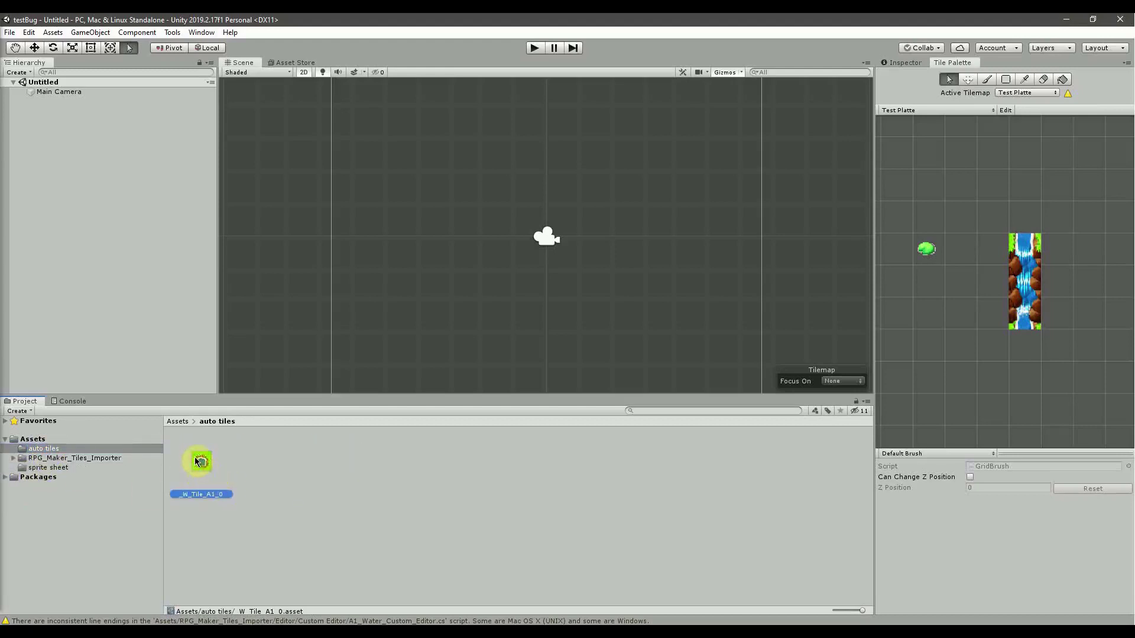
drag(196, 461, 961, 220)
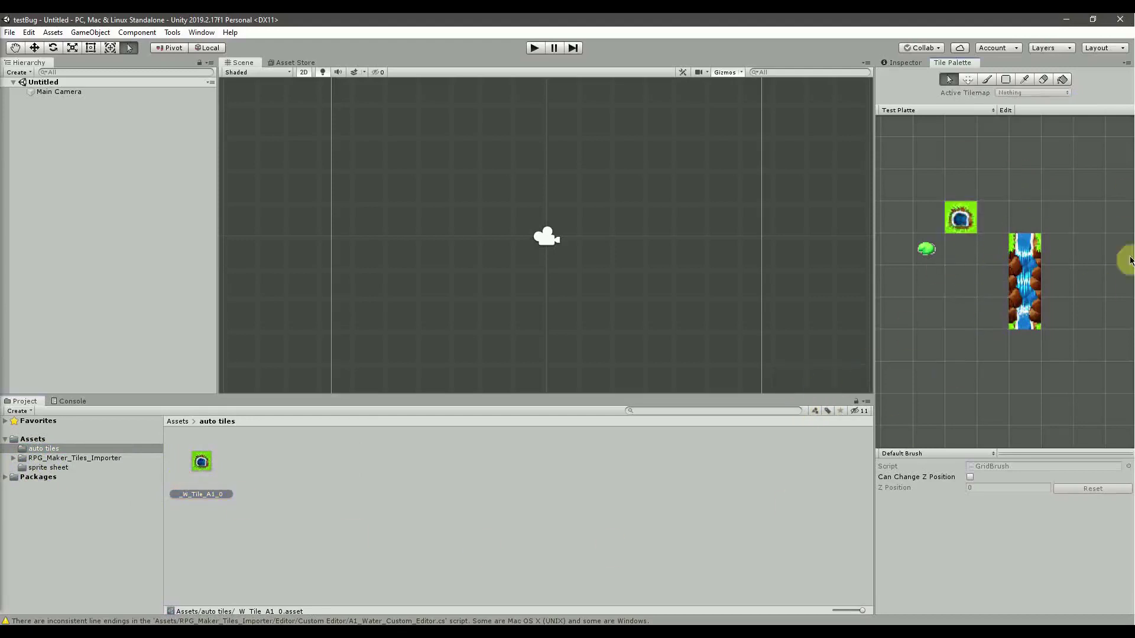
scroll(650, 235, down, 5)
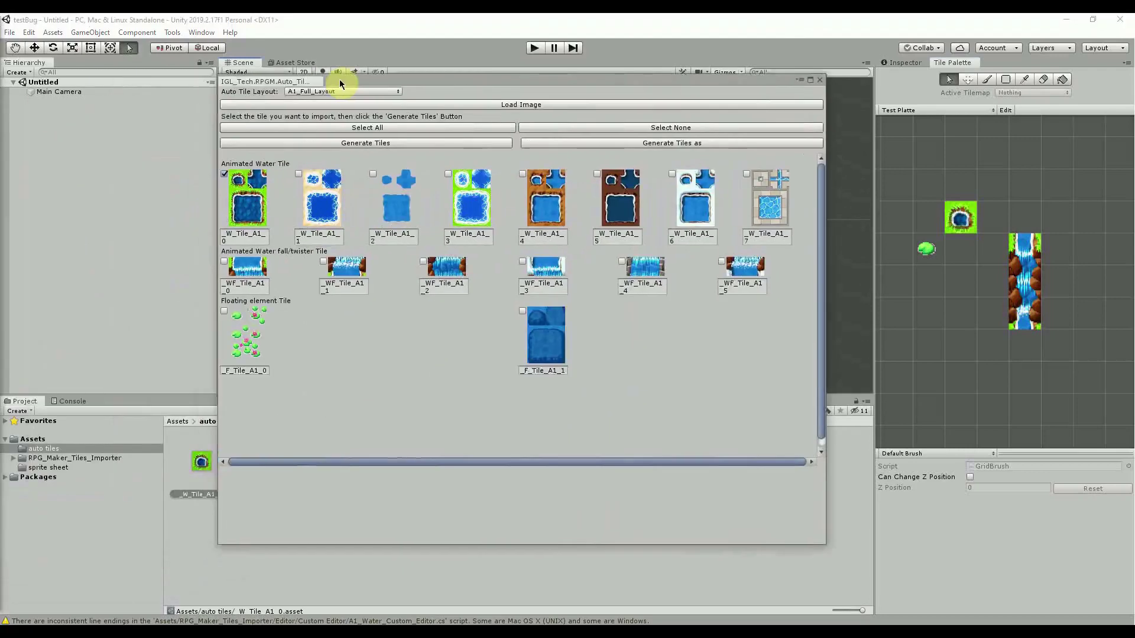
Load the Tile_A2.png tile set into the auto-tile importer with Load Image.
drag(339, 79, 357, 87)
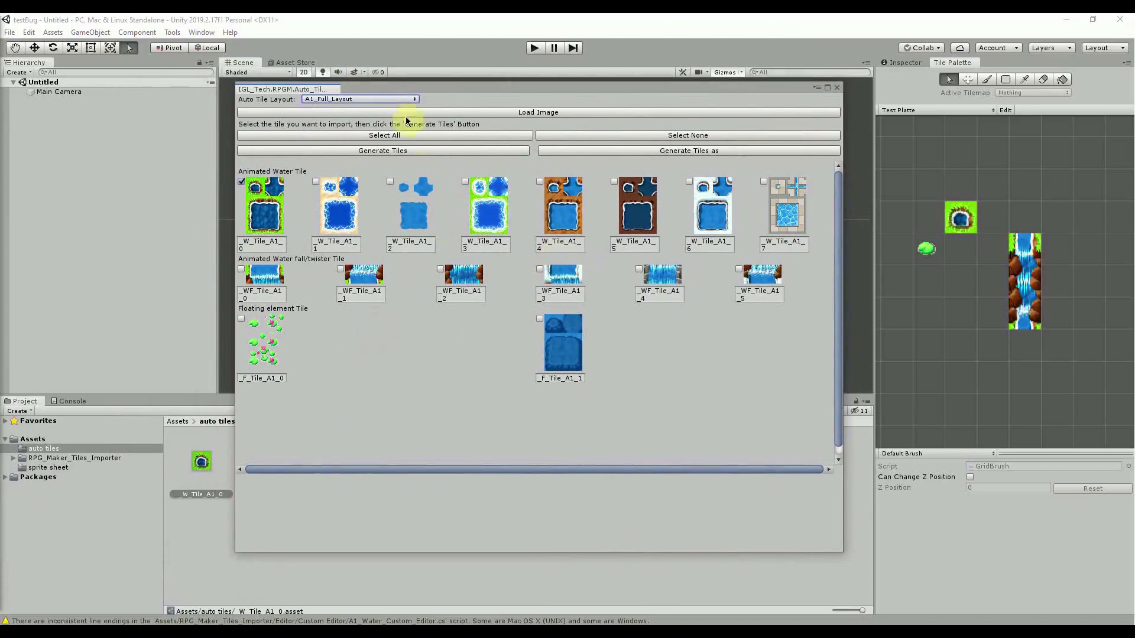
click(495, 113)
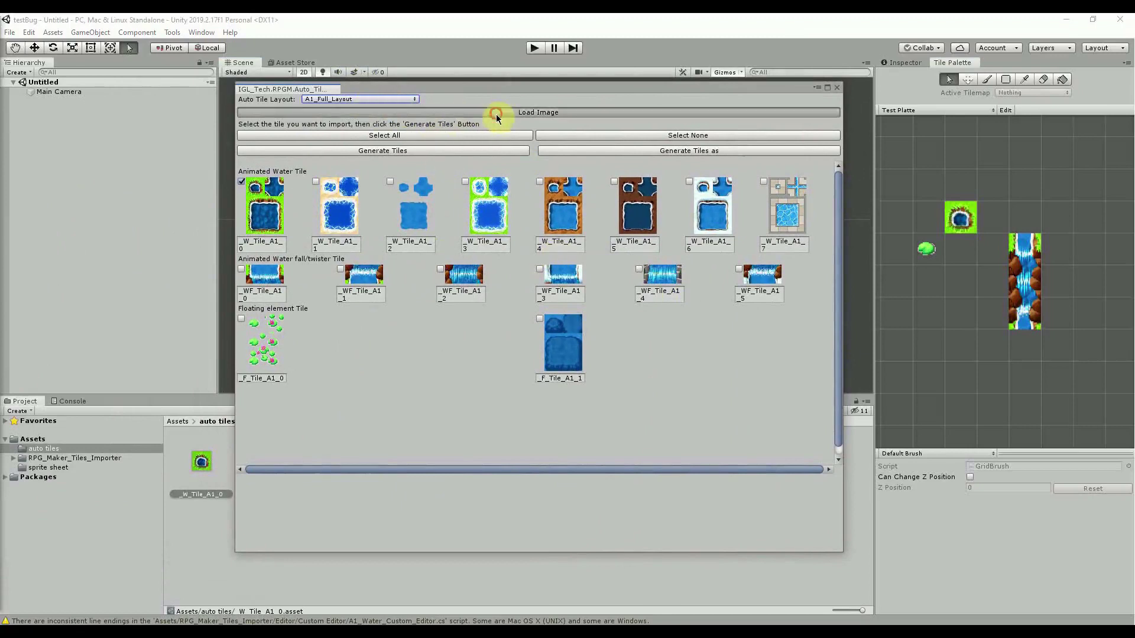
scroll(499, 371, down, 10)
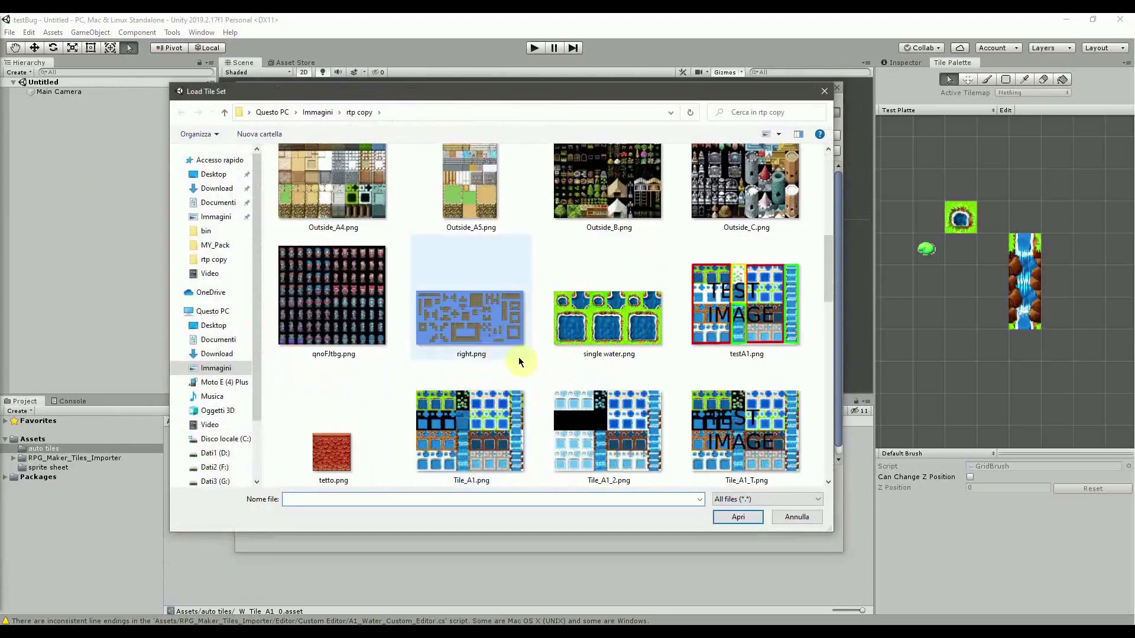
scroll(634, 347, down, 3)
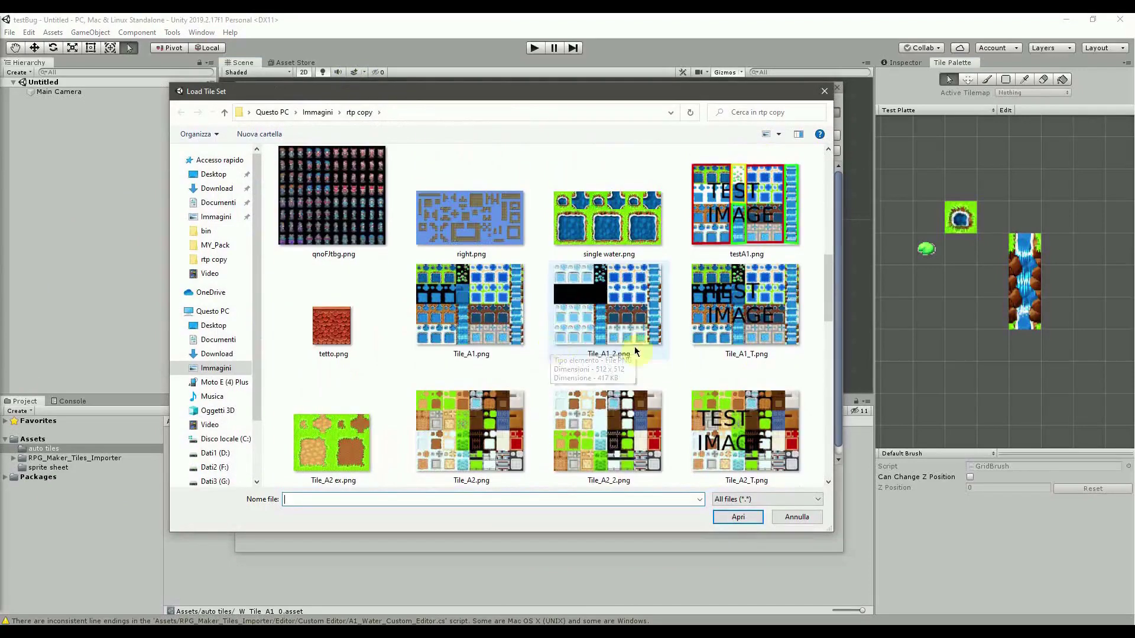
scroll(624, 320, down, 3)
click(471, 305)
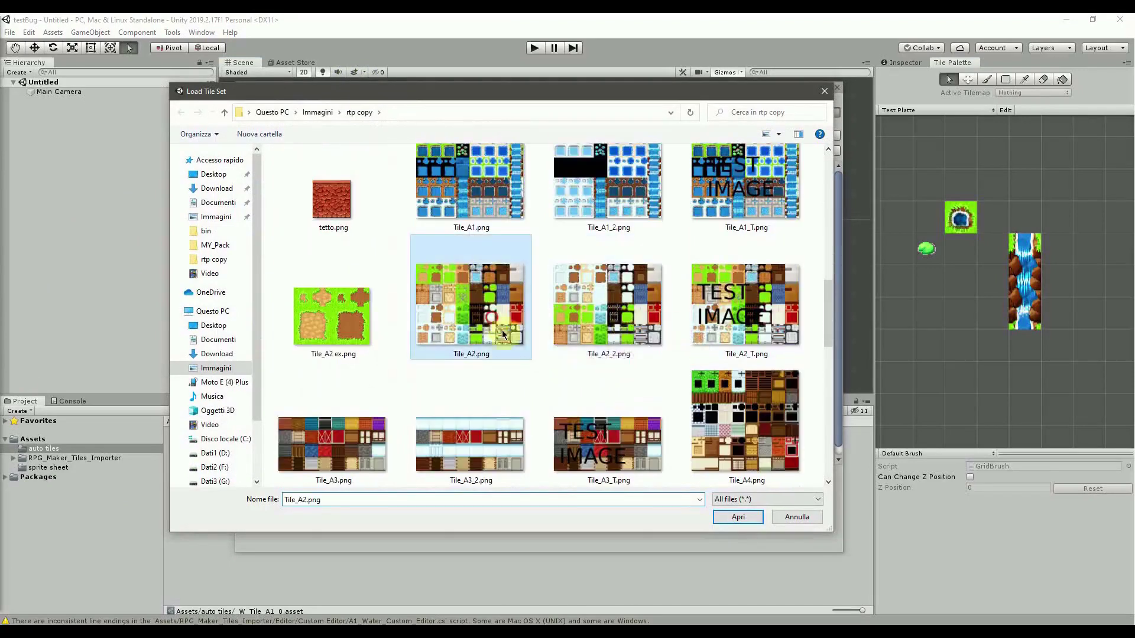
click(733, 518)
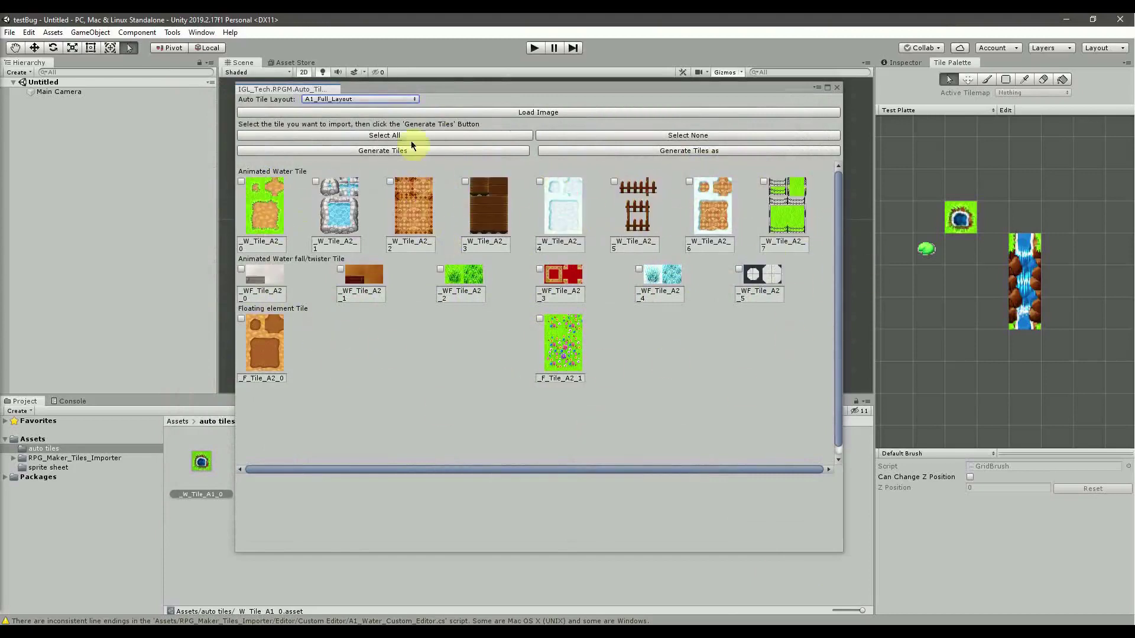
Set the importer's Auto Tile Layout to A2_Full_Layout.
click(399, 99)
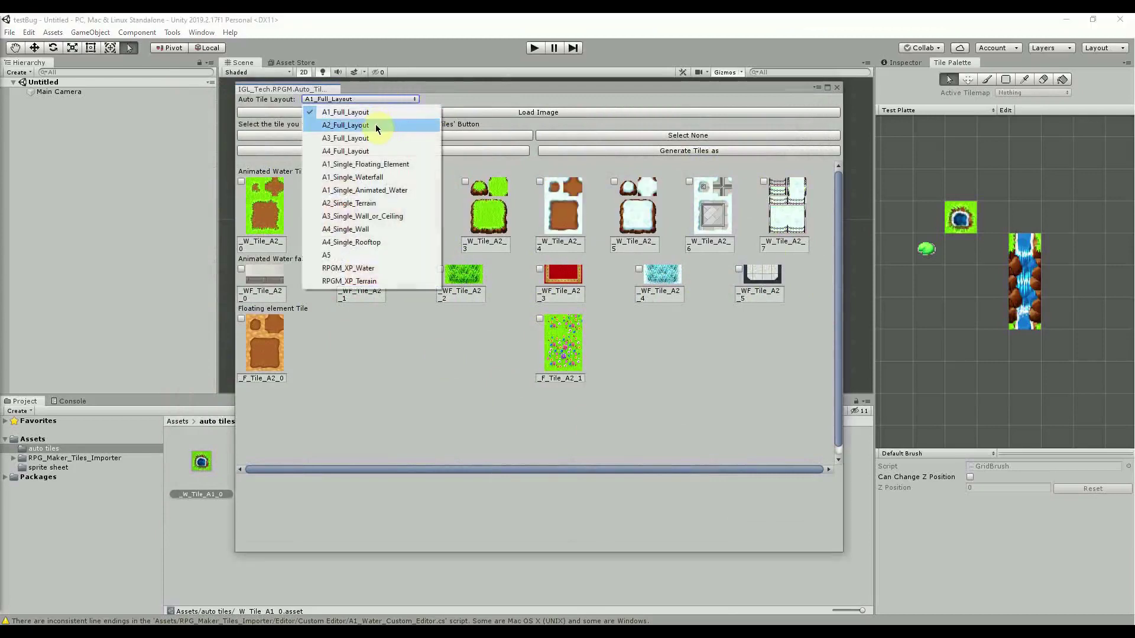
click(377, 127)
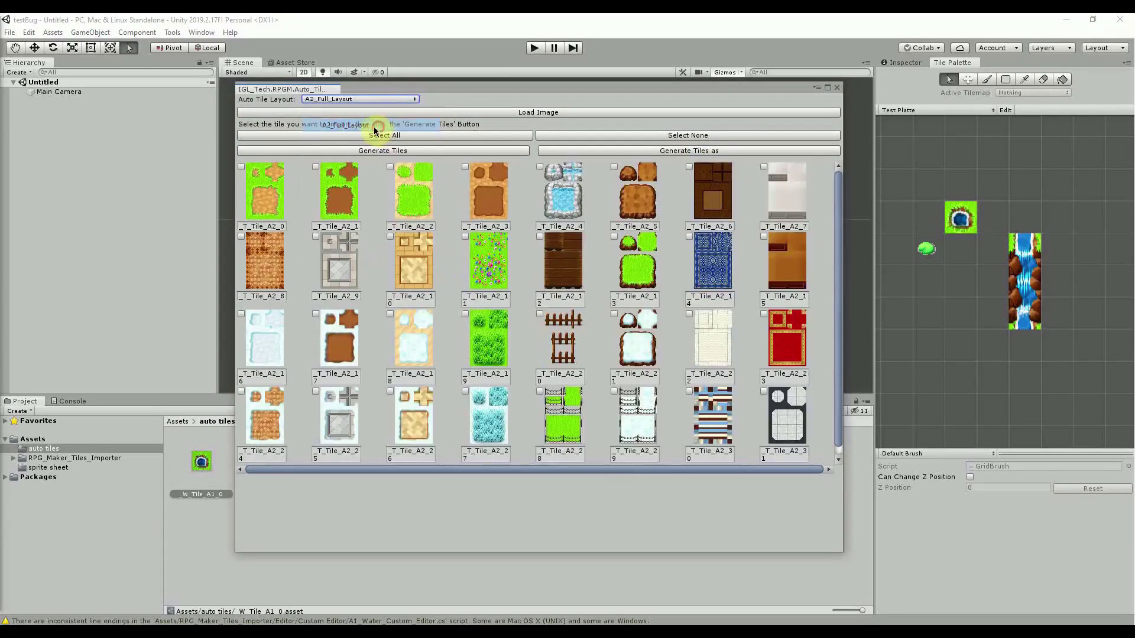
scroll(517, 225, down, 1)
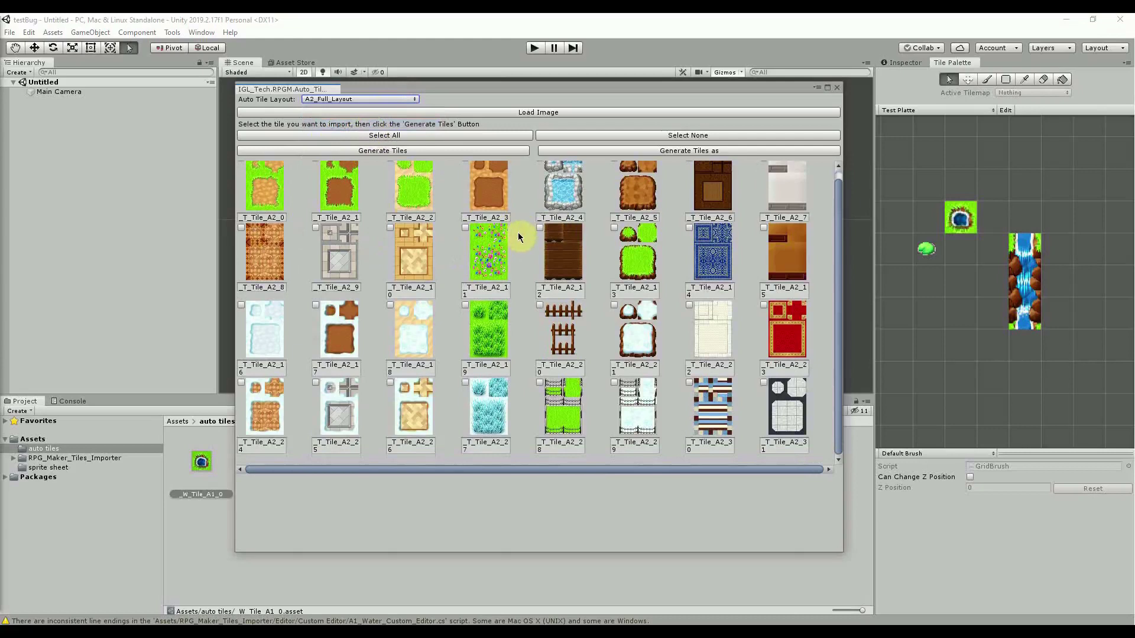
scroll(518, 237, up, 1)
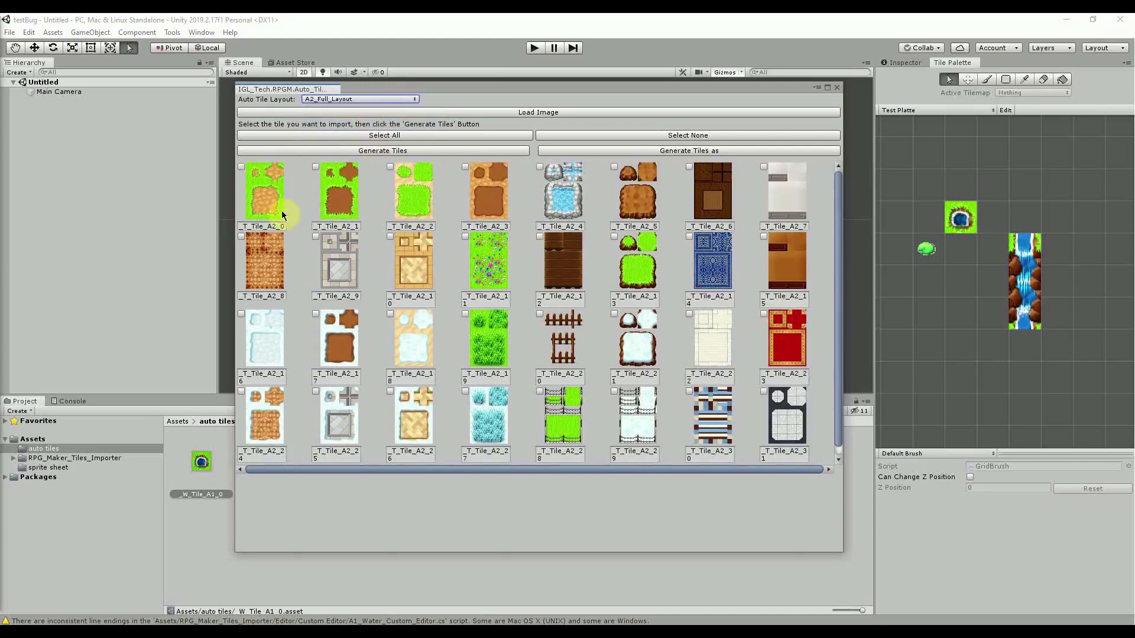
scroll(576, 266, down, 1)
scroll(516, 286, up, 1)
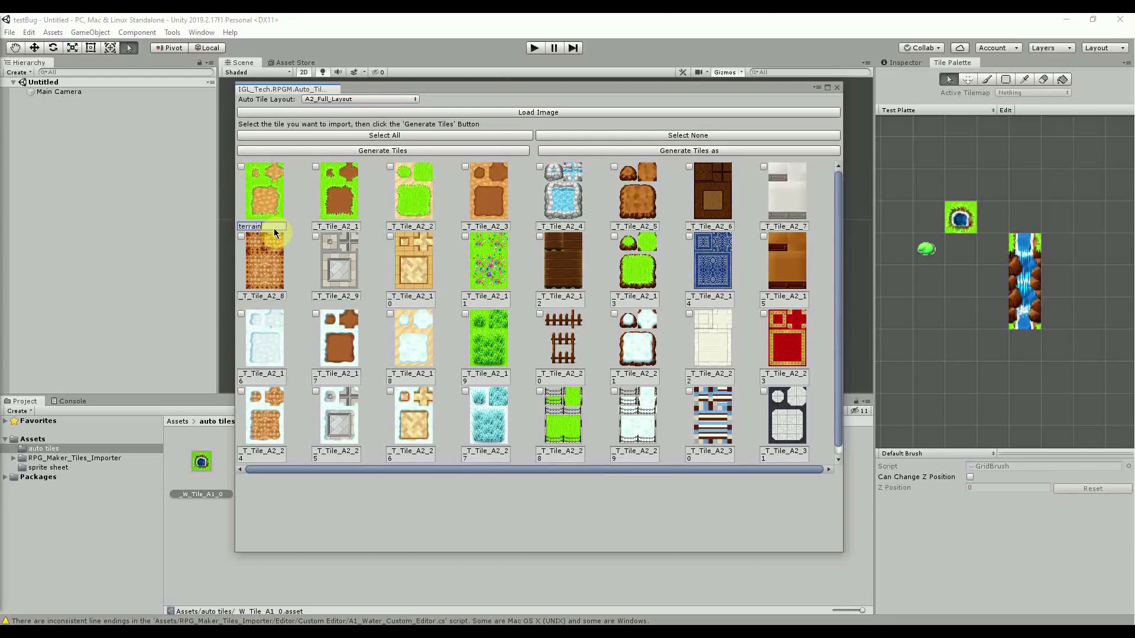
Rename the second tile terrain1, tick terrain0 and terrain1, and generate them.
click(336, 227)
text(terrain1)
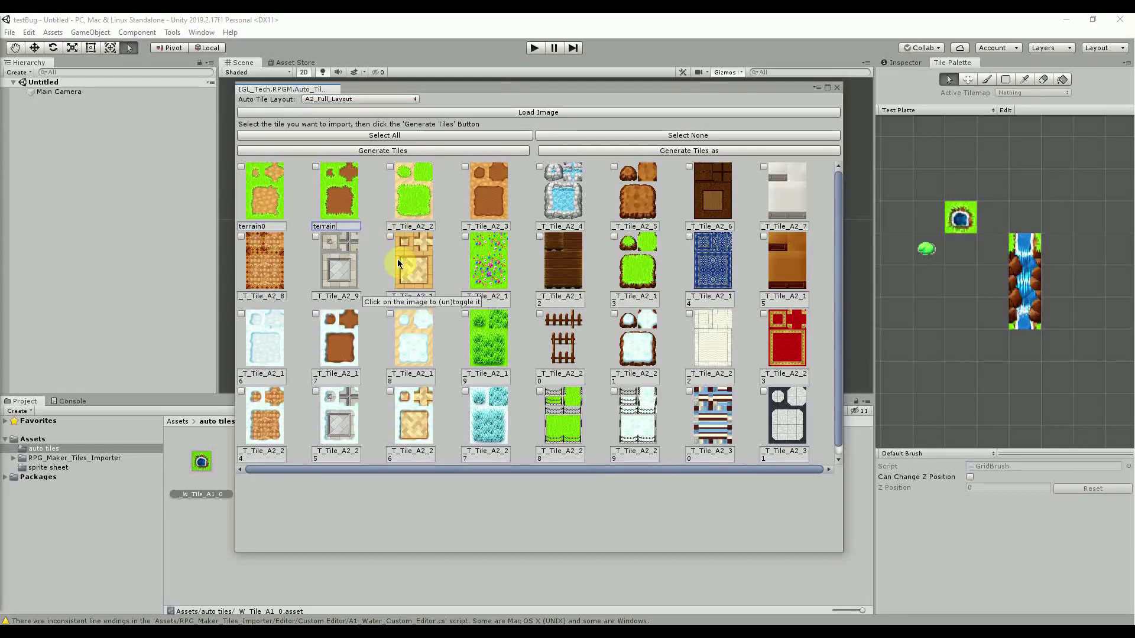
click(337, 183)
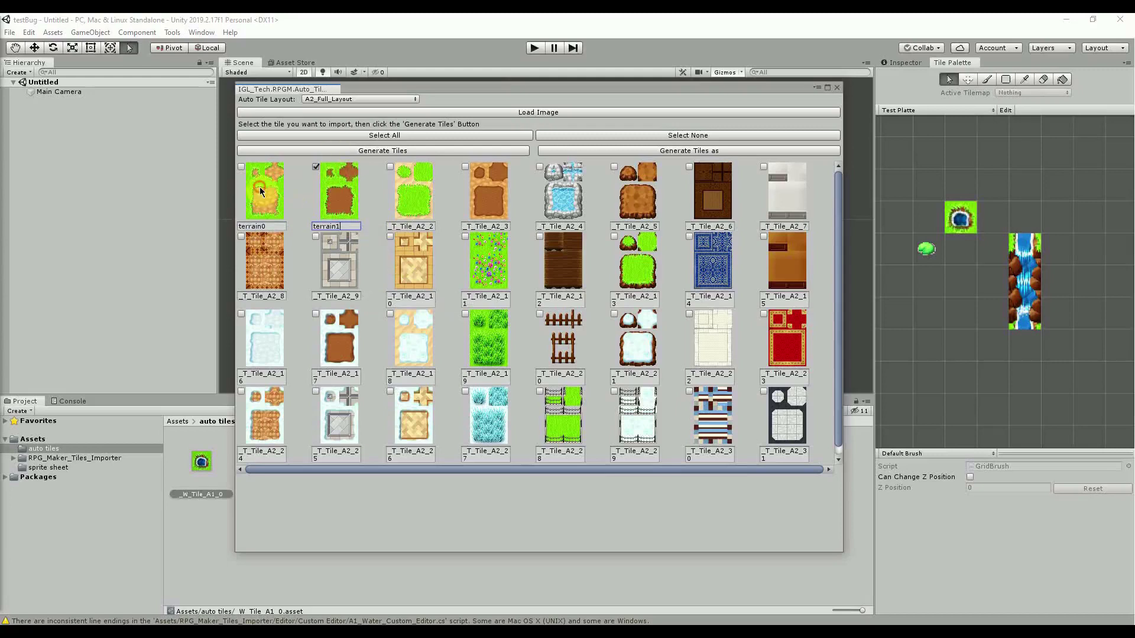
click(260, 187)
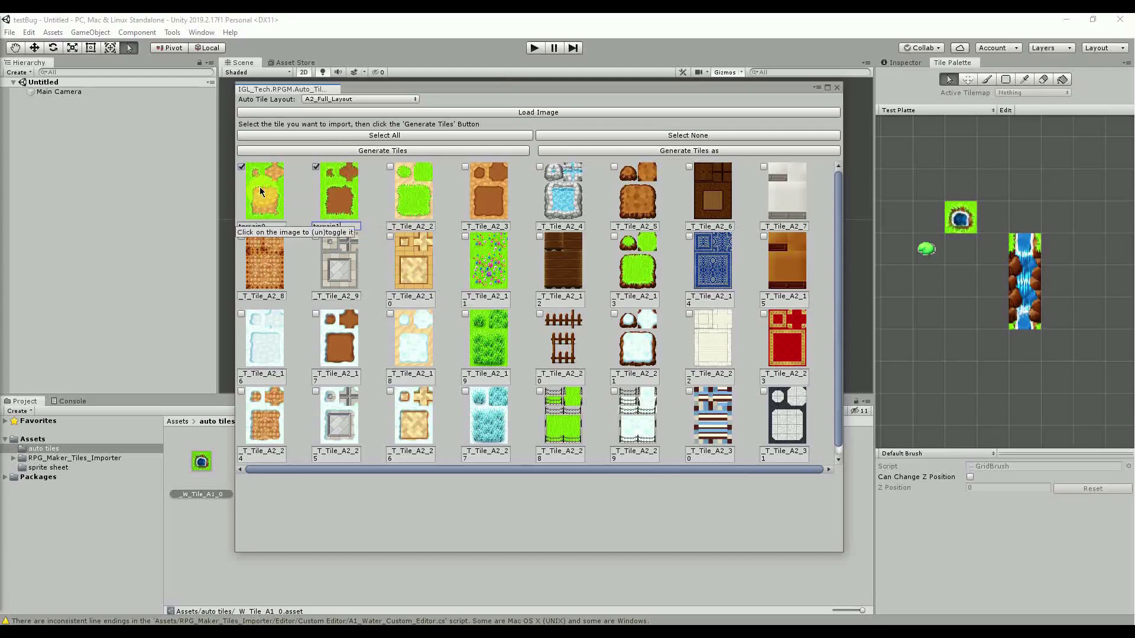
click(399, 152)
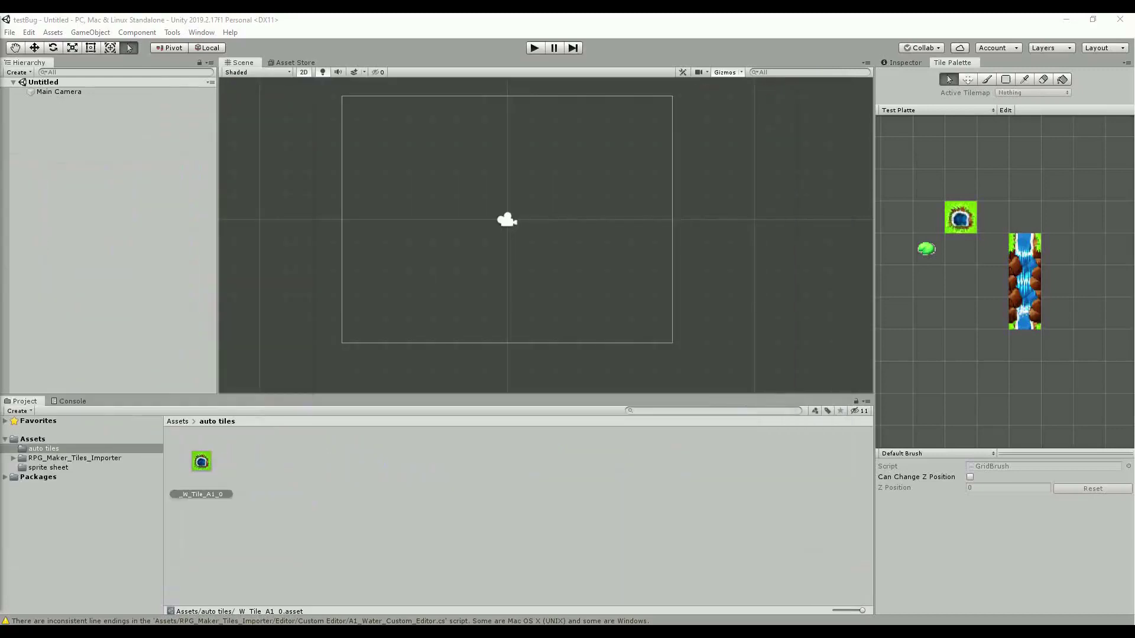
Add the generated terrain tiles from _rtp_auto_tiles to the Test Platte palette.
click(24, 458)
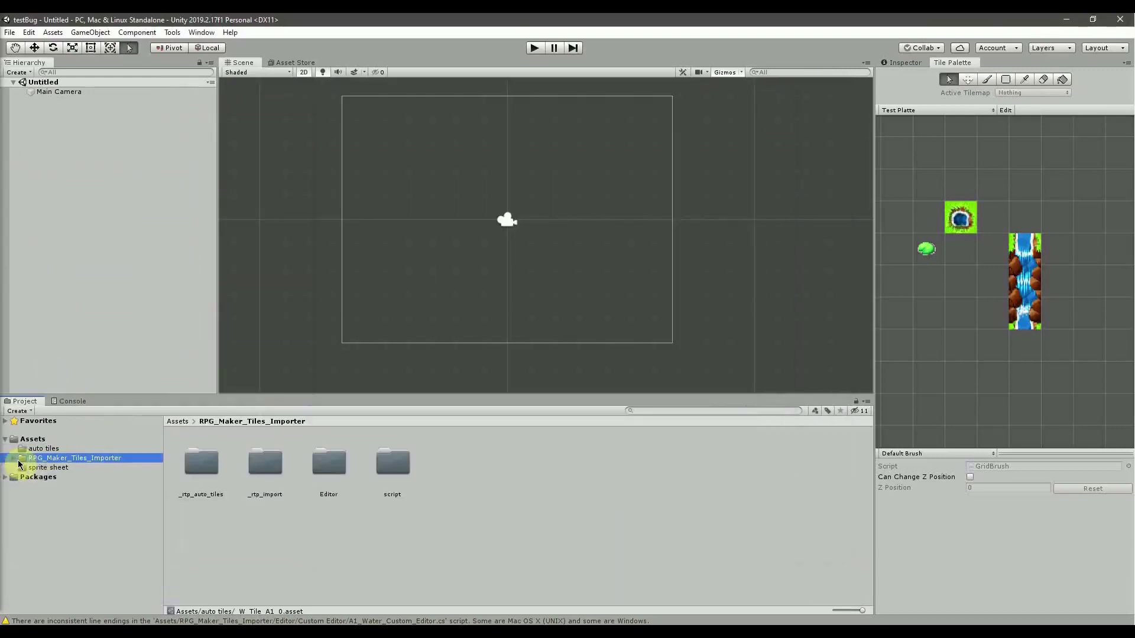
click(13, 458)
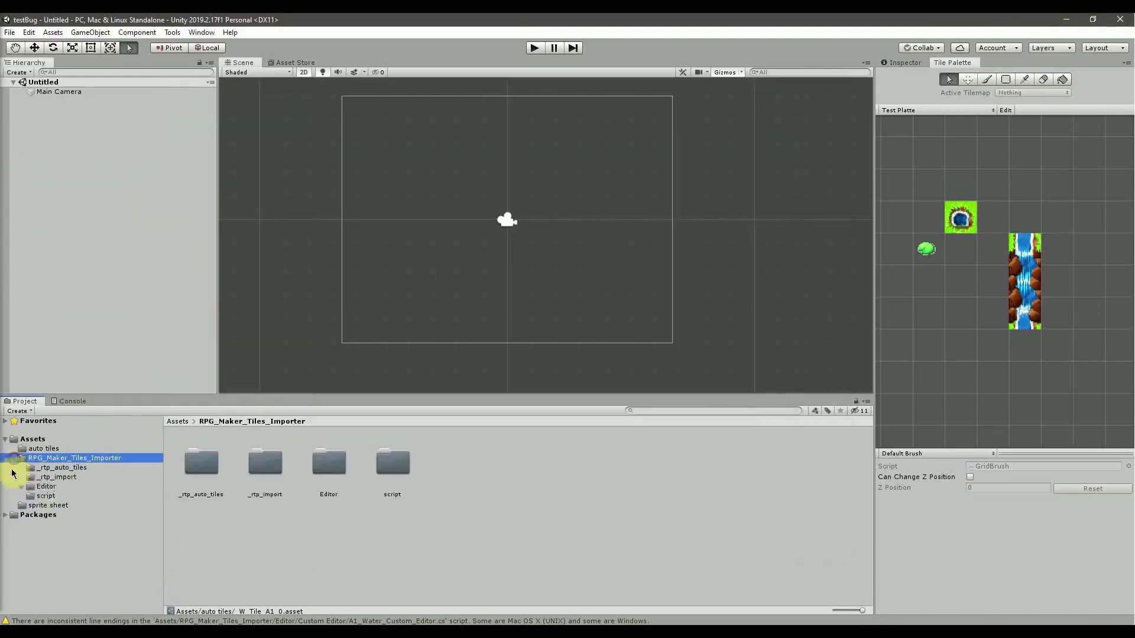
click(72, 470)
click(457, 467)
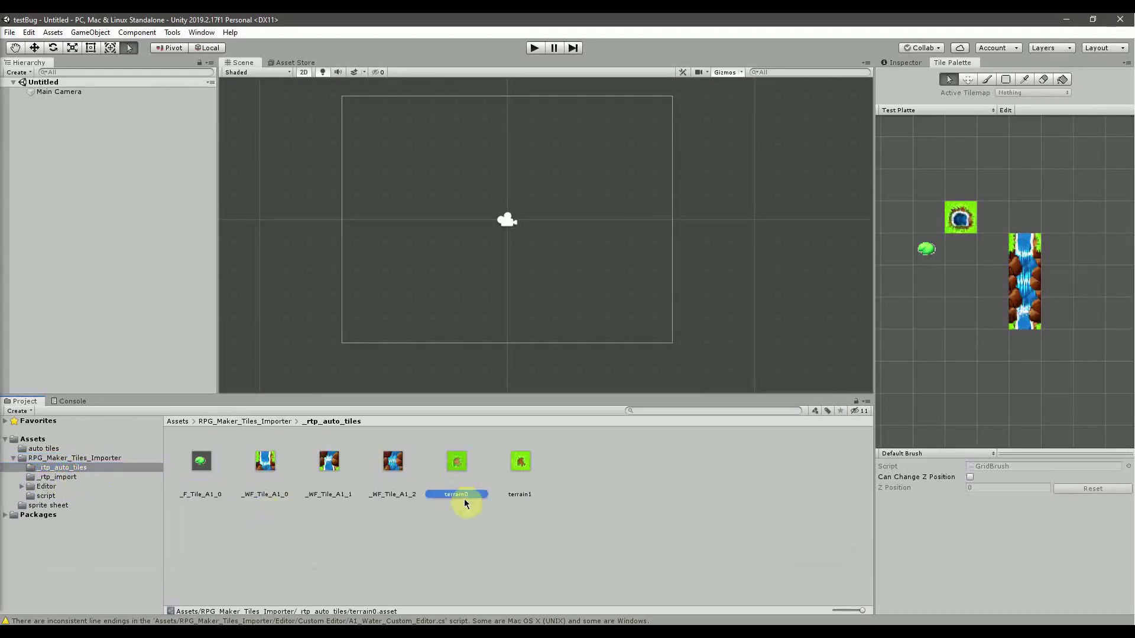
drag(520, 464, 928, 313)
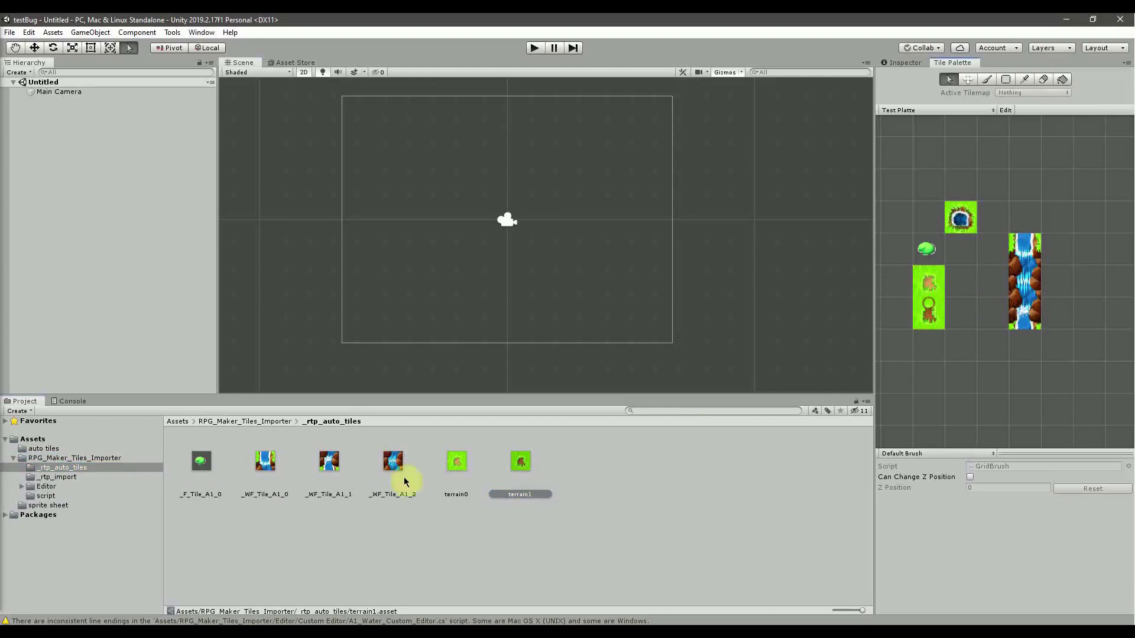
Inspect the terrain0 and terrain1 sprite sheets in the _rtp_import folder.
click(53, 477)
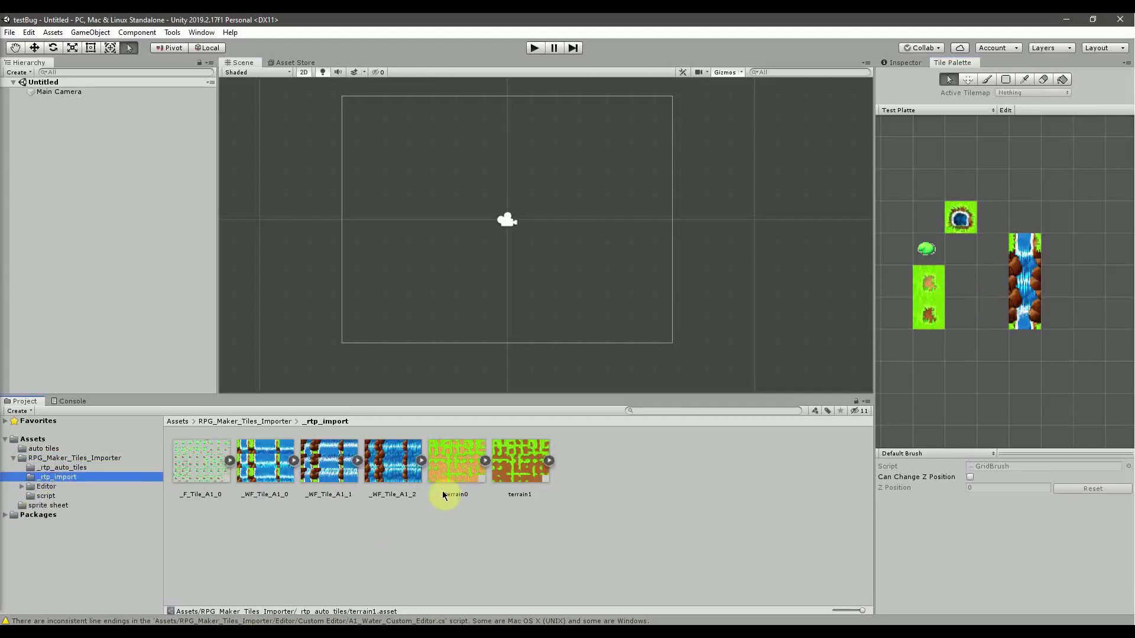
click(461, 499)
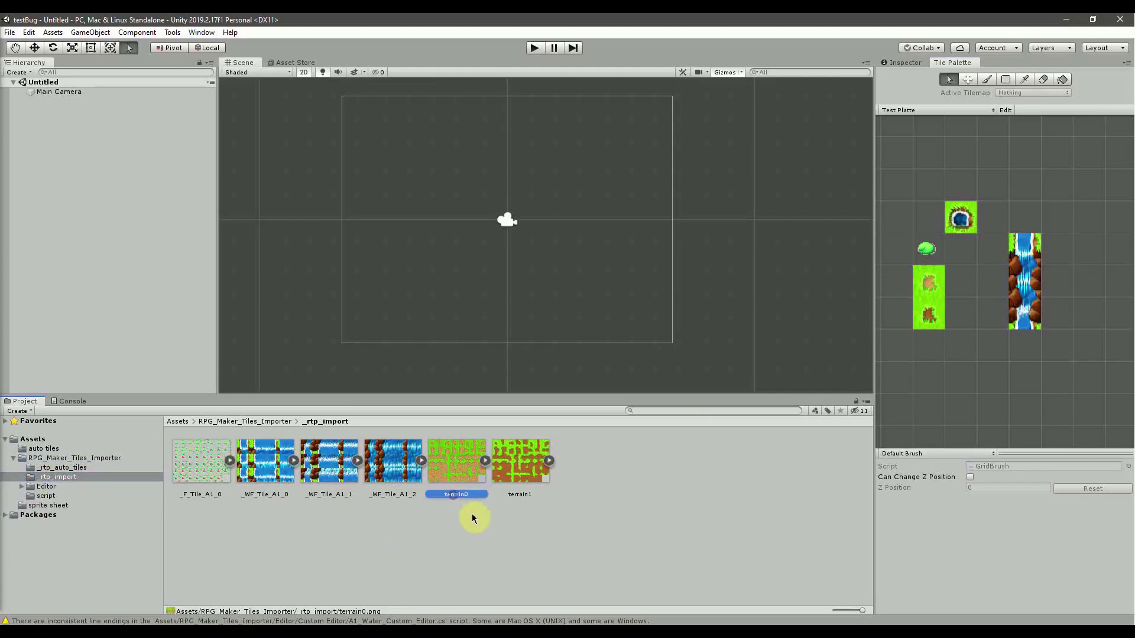
click(519, 496)
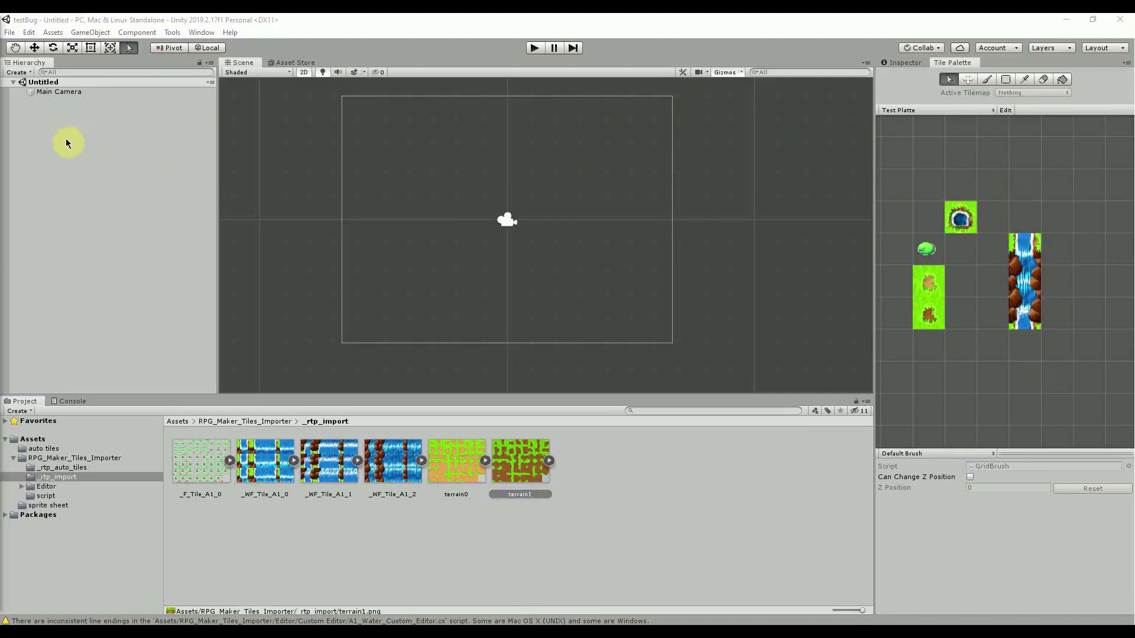
Create a 2D Object > Tilemap and paint the water tile into the scene.
right_click(57, 113)
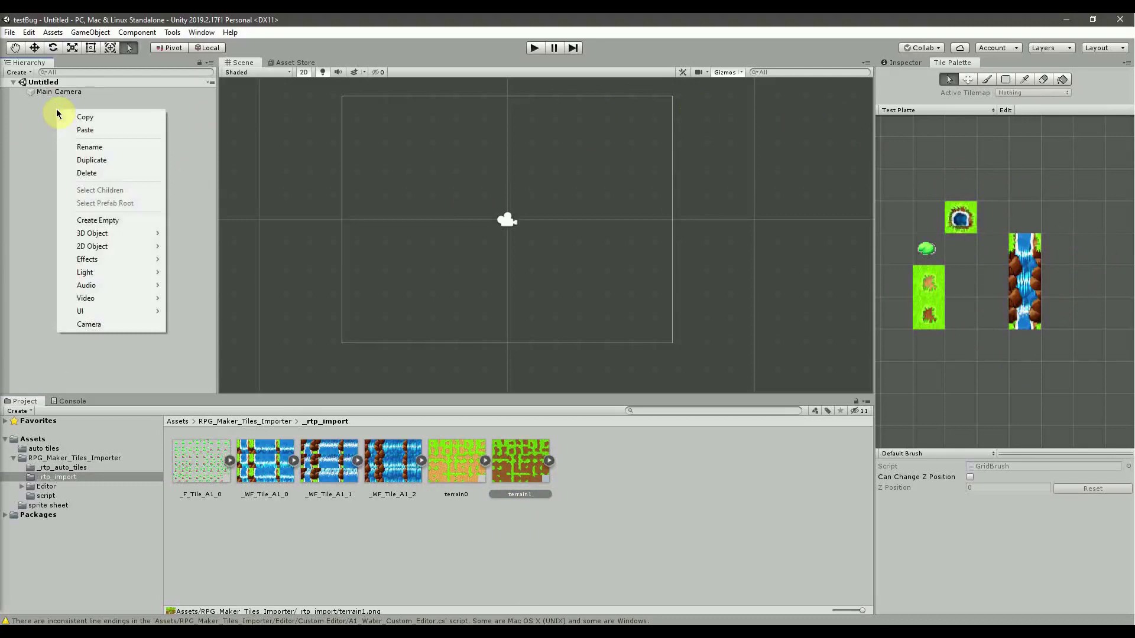
mouse_move(128, 253)
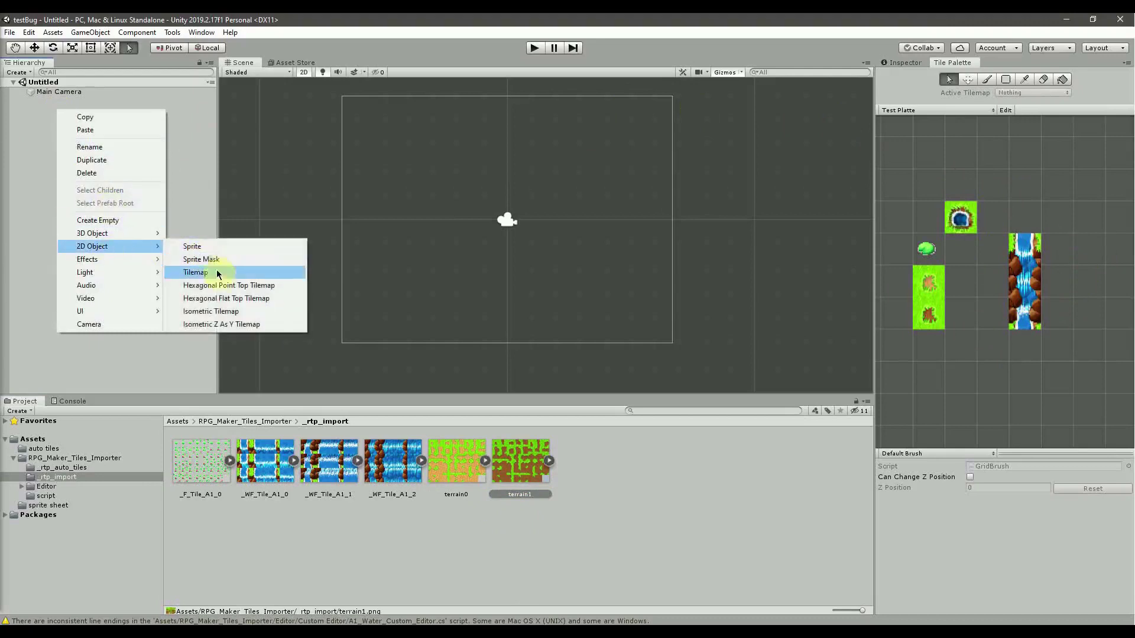
click(216, 272)
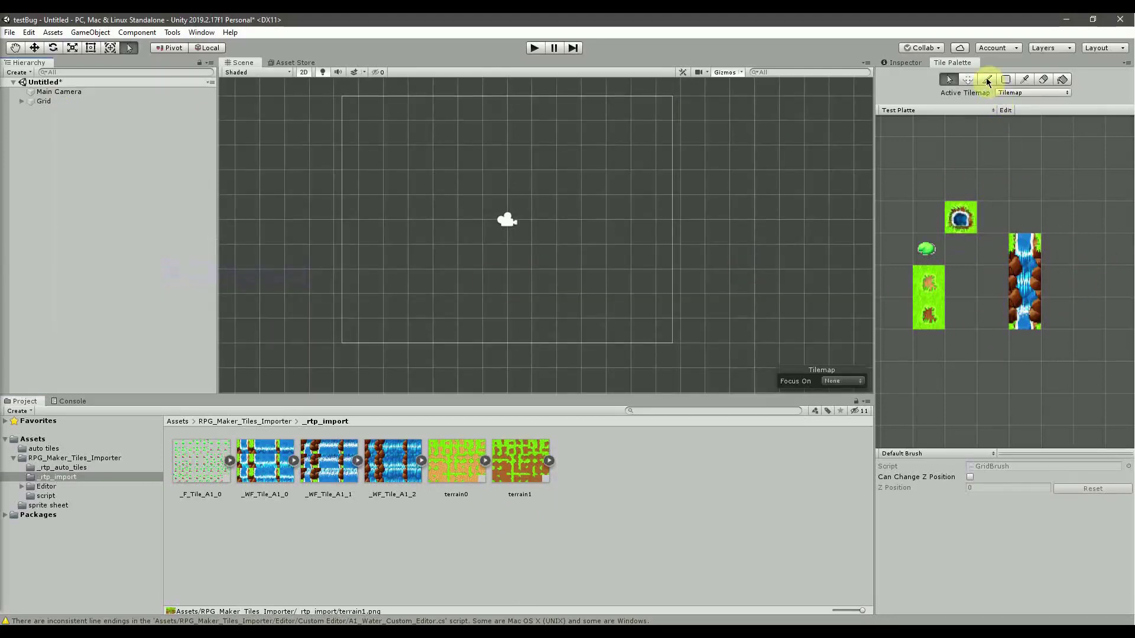
click(966, 219)
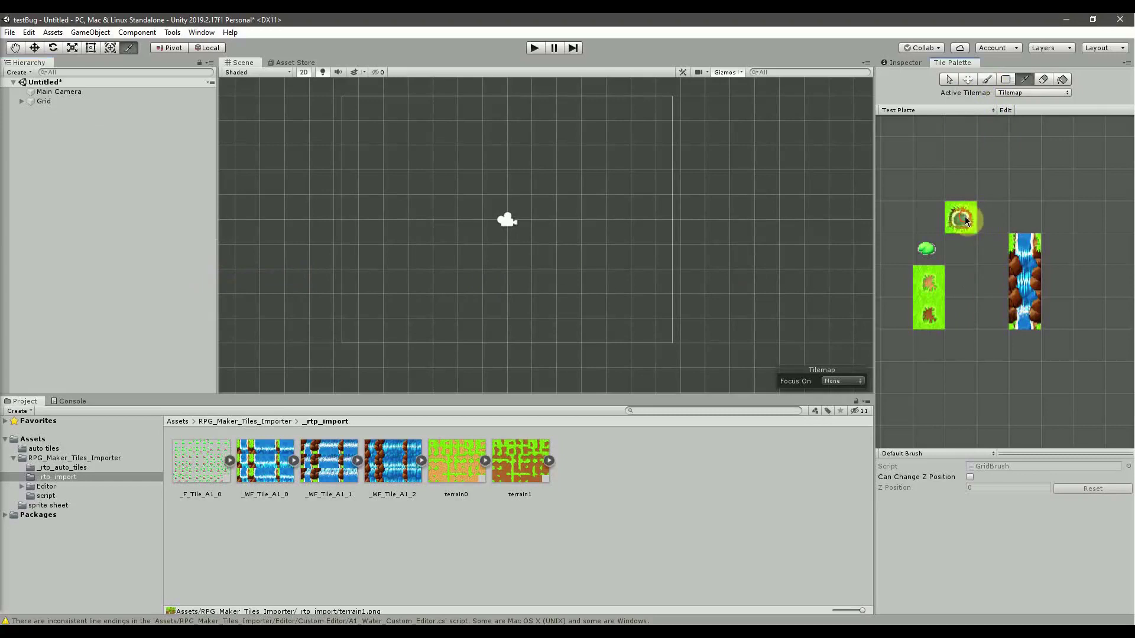
click(420, 208)
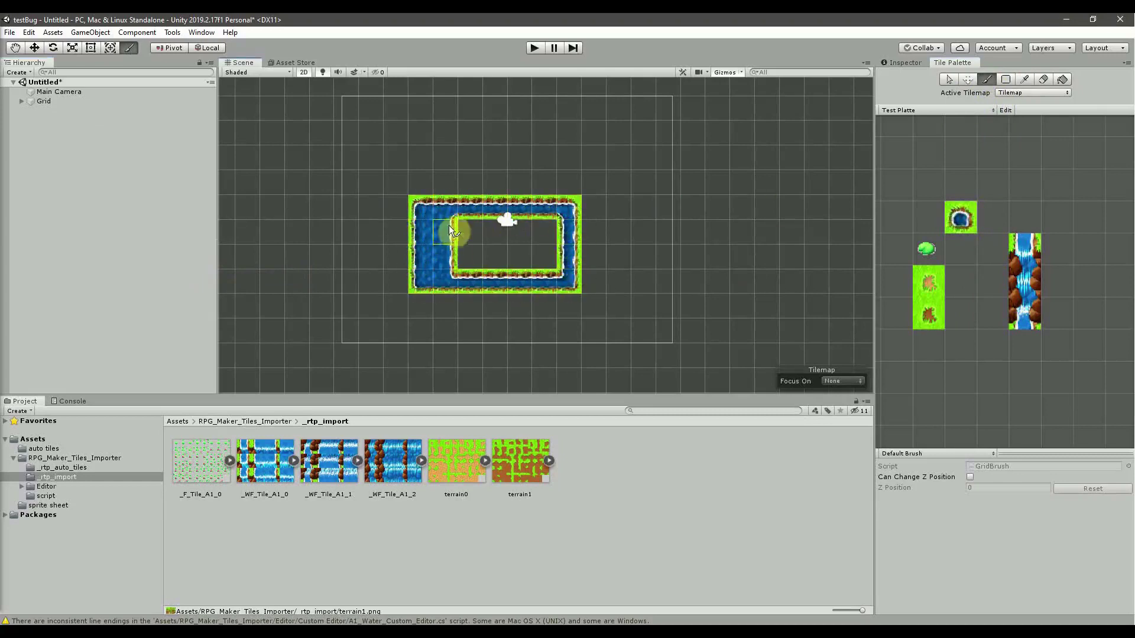
Fill the pond with water and paint grass around its edges, undoing a stray dirt row.
drag(488, 253, 526, 221)
middle_drag(538, 262, 540, 287)
click(928, 283)
click(397, 213)
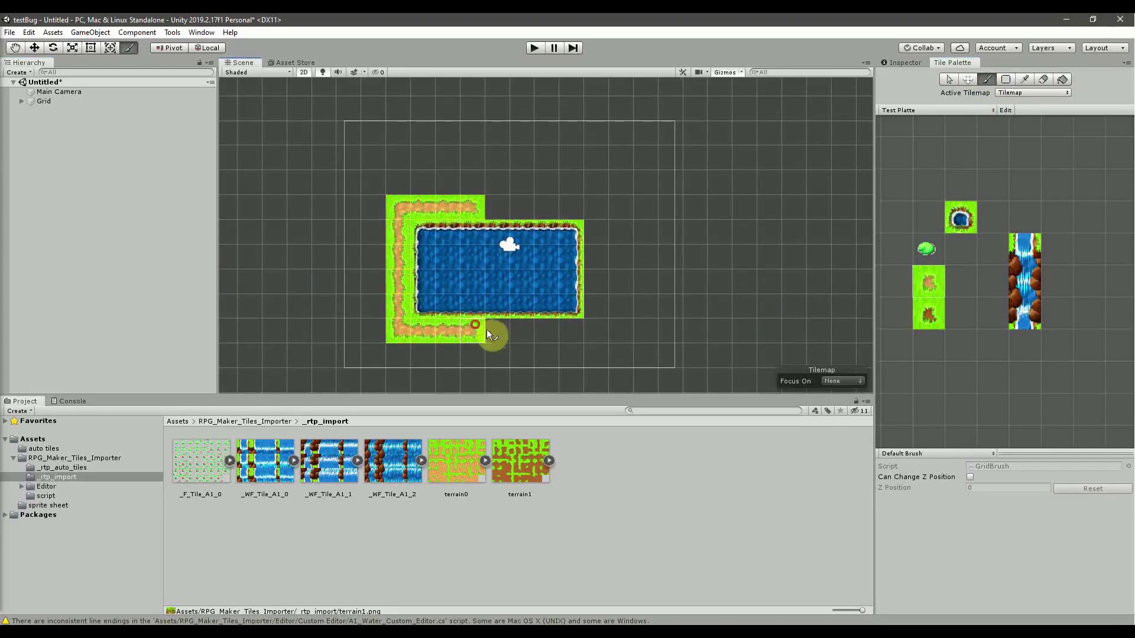
mouse_move(506, 336)
mouse_down()
mouse_move(578, 338)
mouse_move(593, 278)
mouse_up()
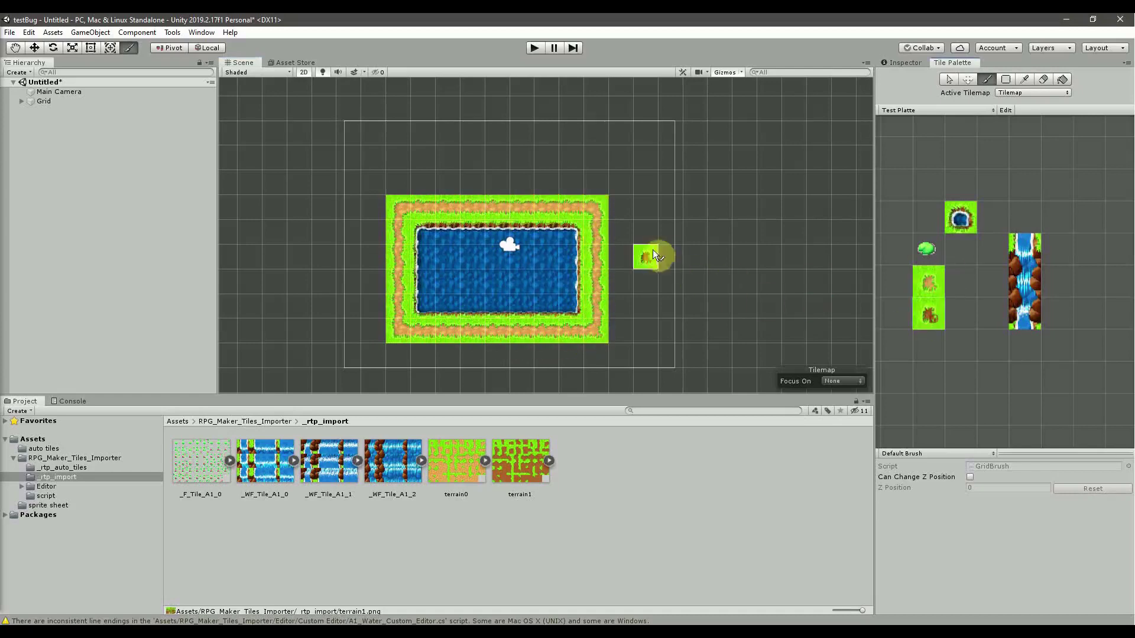
middle_drag(639, 226, 651, 205)
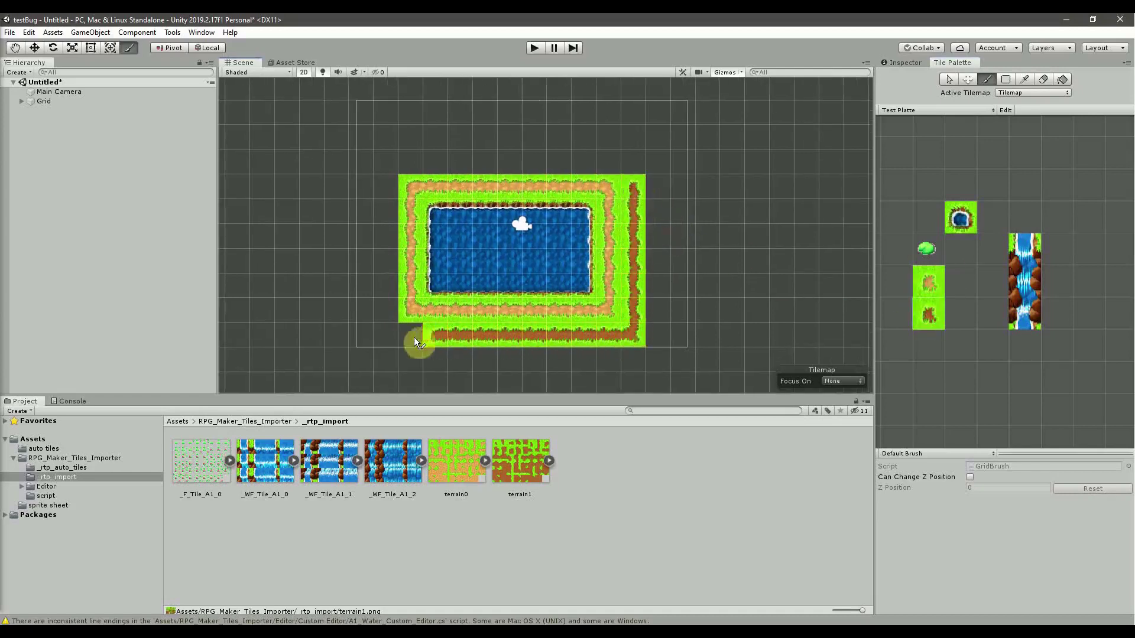
drag(445, 365, 608, 358)
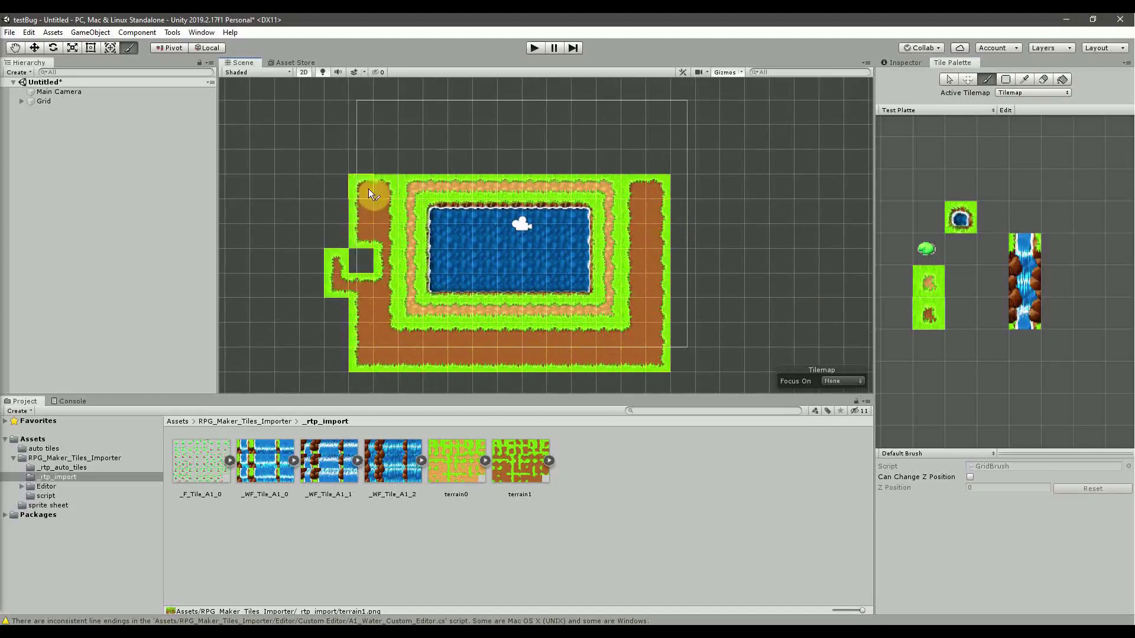
key(ctrl+z)
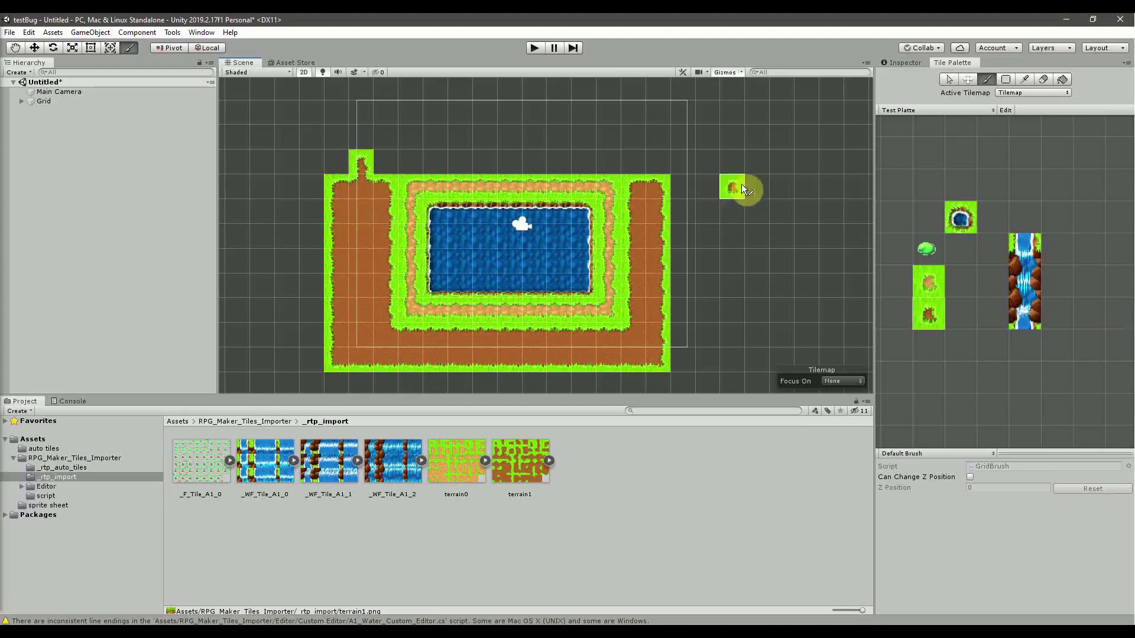
Paint a waterfall column upward from the pond's top notch, edged with grass at the top.
click(1023, 315)
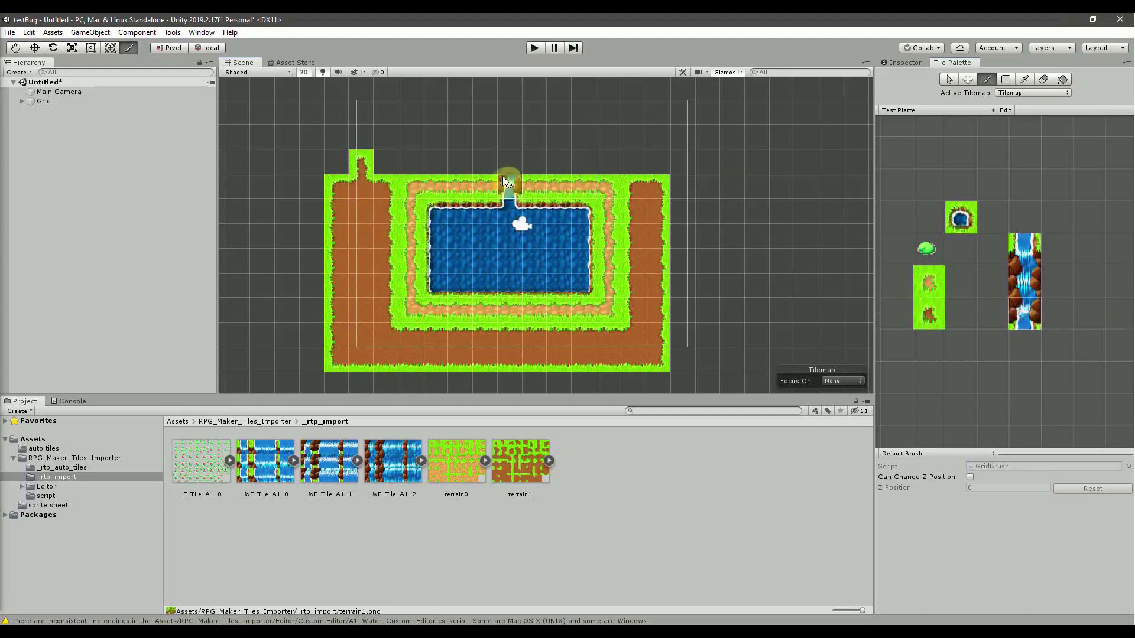
drag(499, 190, 532, 190)
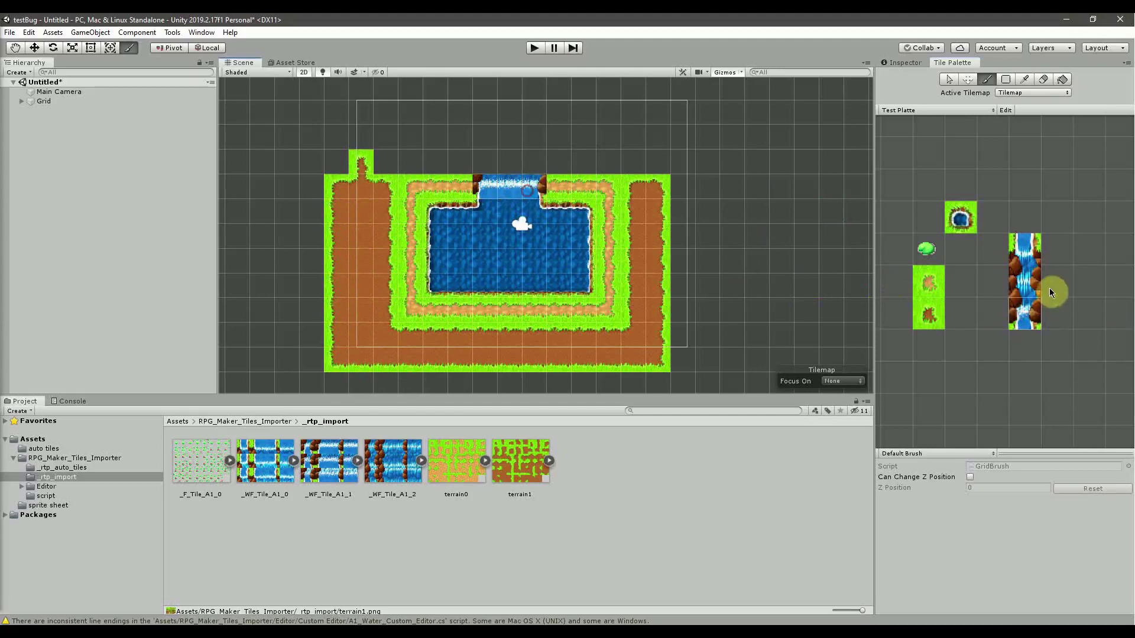
middle_drag(517, 192, 520, 212)
drag(522, 188, 512, 131)
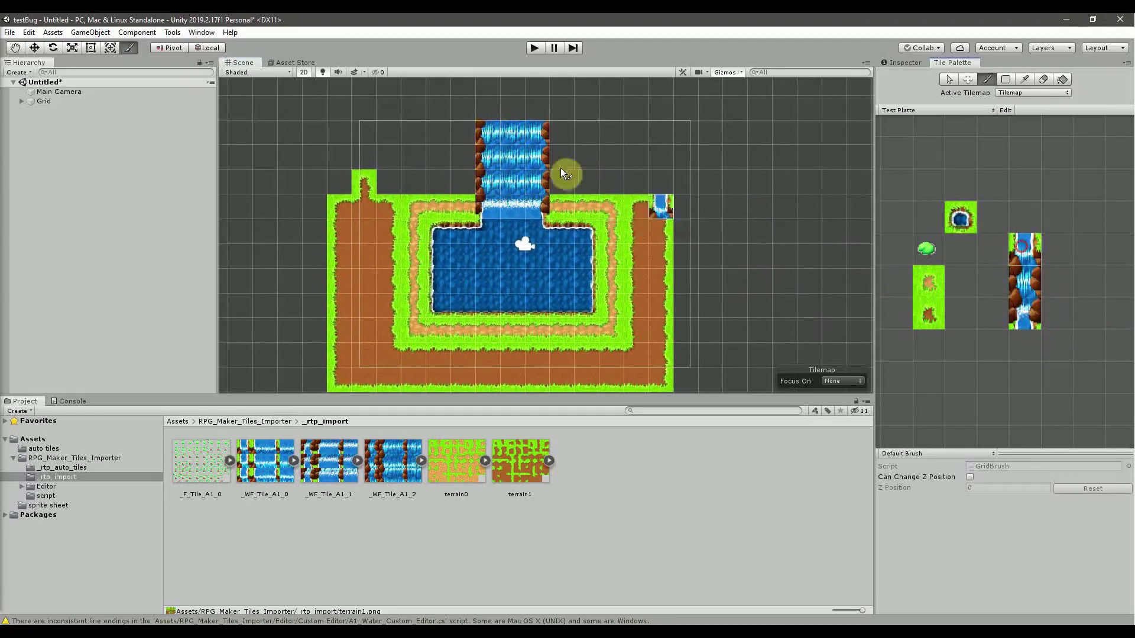
middle_drag(568, 172, 552, 221)
mouse_move(479, 167)
mouse_down()
mouse_move(515, 152)
mouse_move(481, 139)
mouse_up()
click(468, 136)
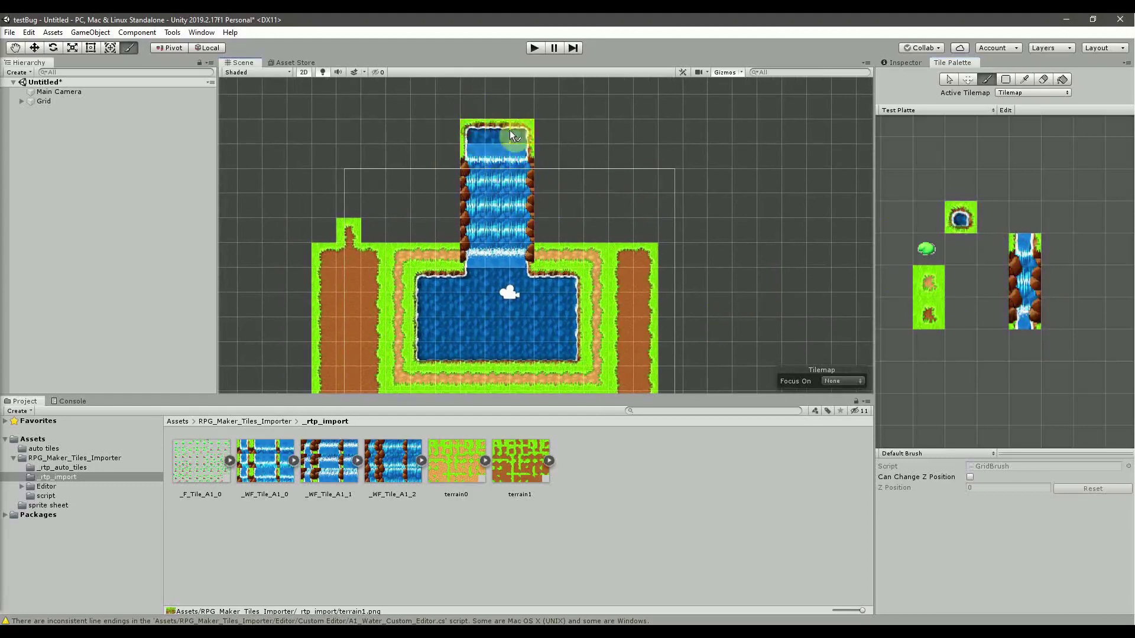
click(521, 87)
middle_drag(503, 88, 480, 121)
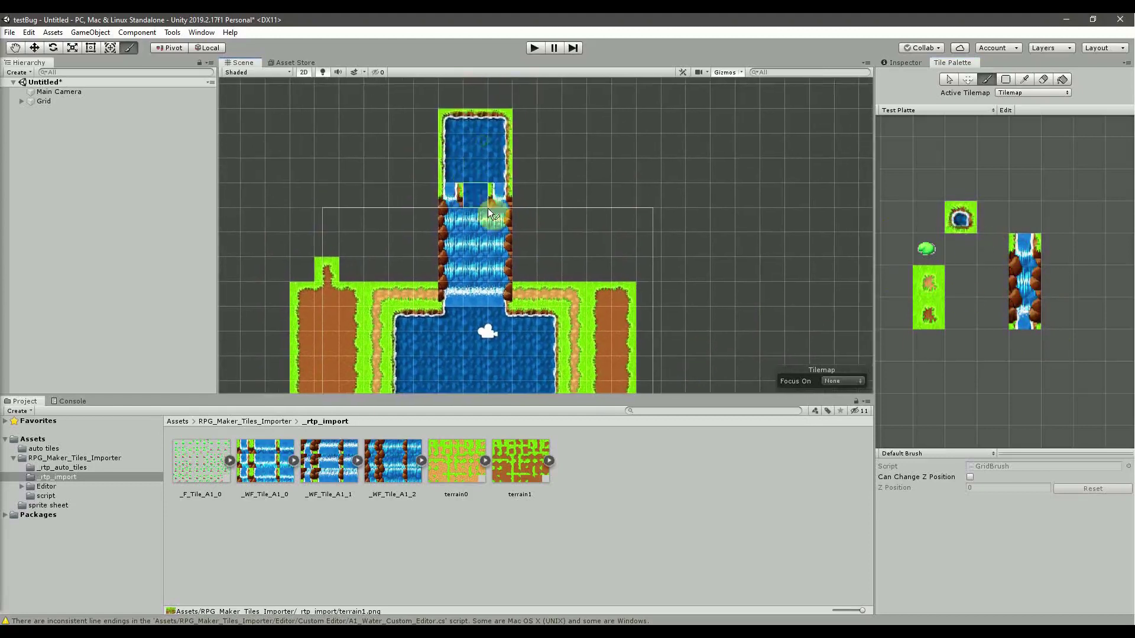
middle_drag(598, 277, 609, 228)
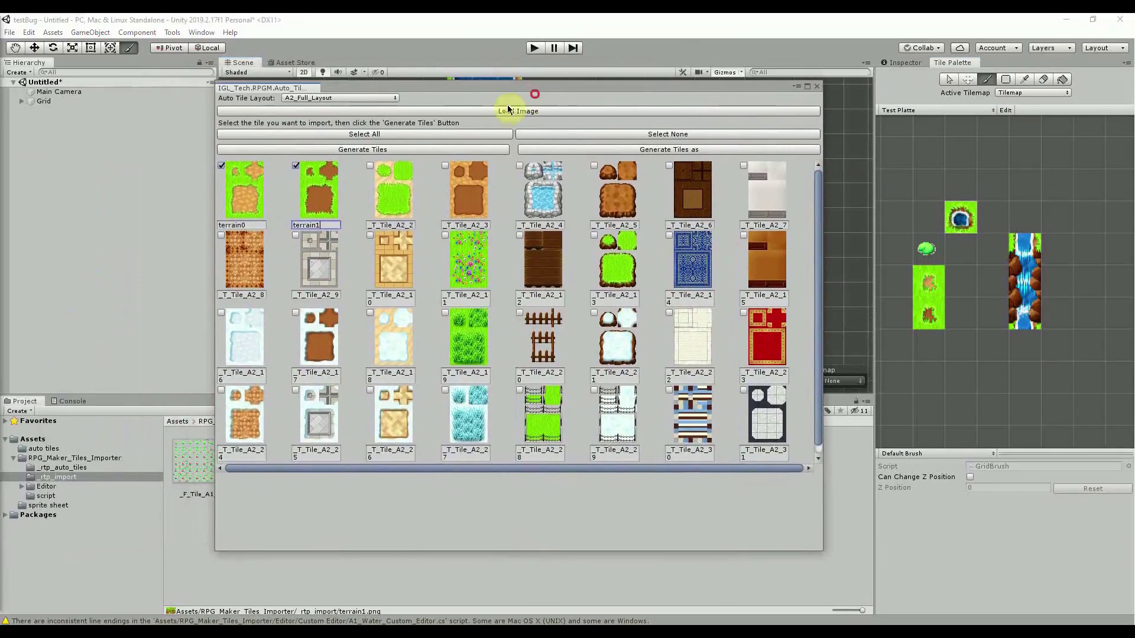
Set the importer layout to A4_Full_Layout and load Tile_A4.png.
click(354, 98)
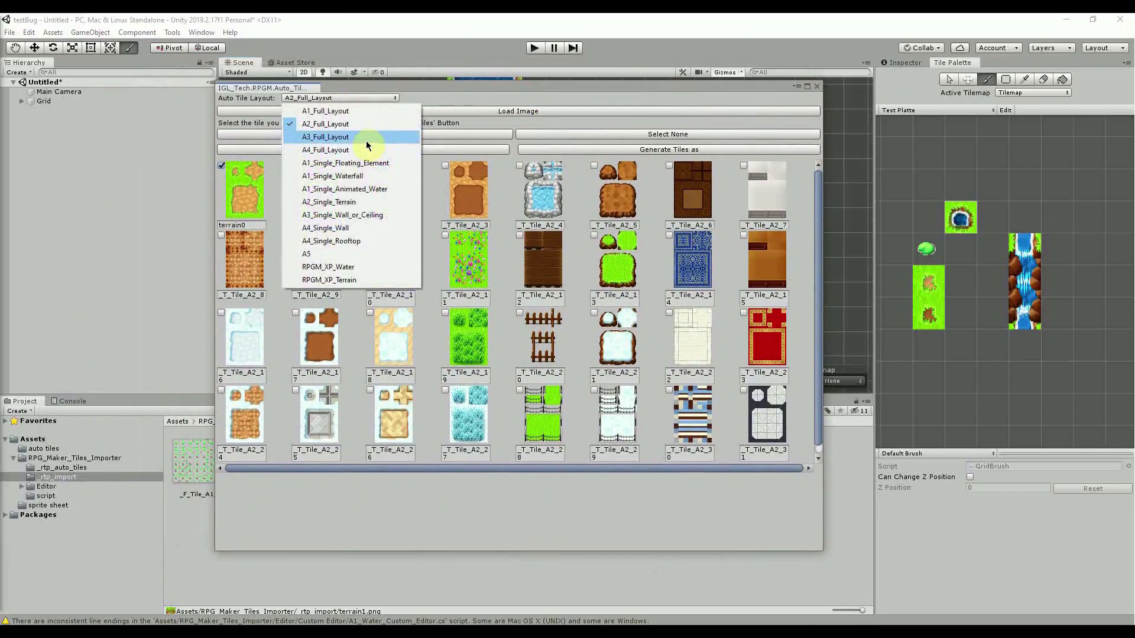
click(366, 150)
click(522, 112)
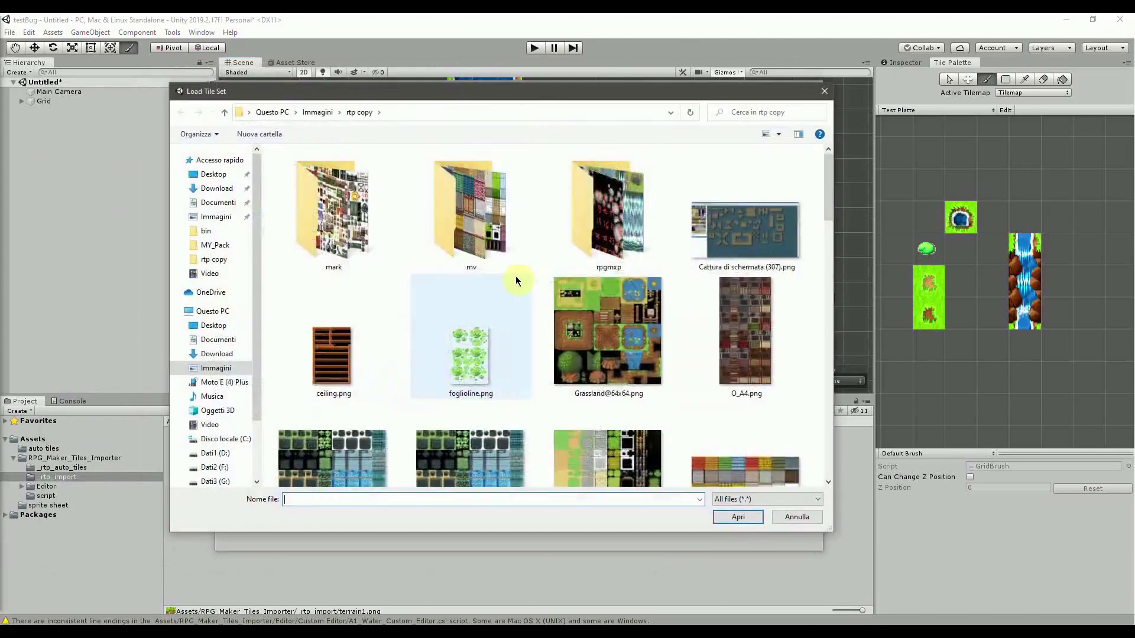
scroll(519, 278, down, 10)
scroll(593, 334, down, 2)
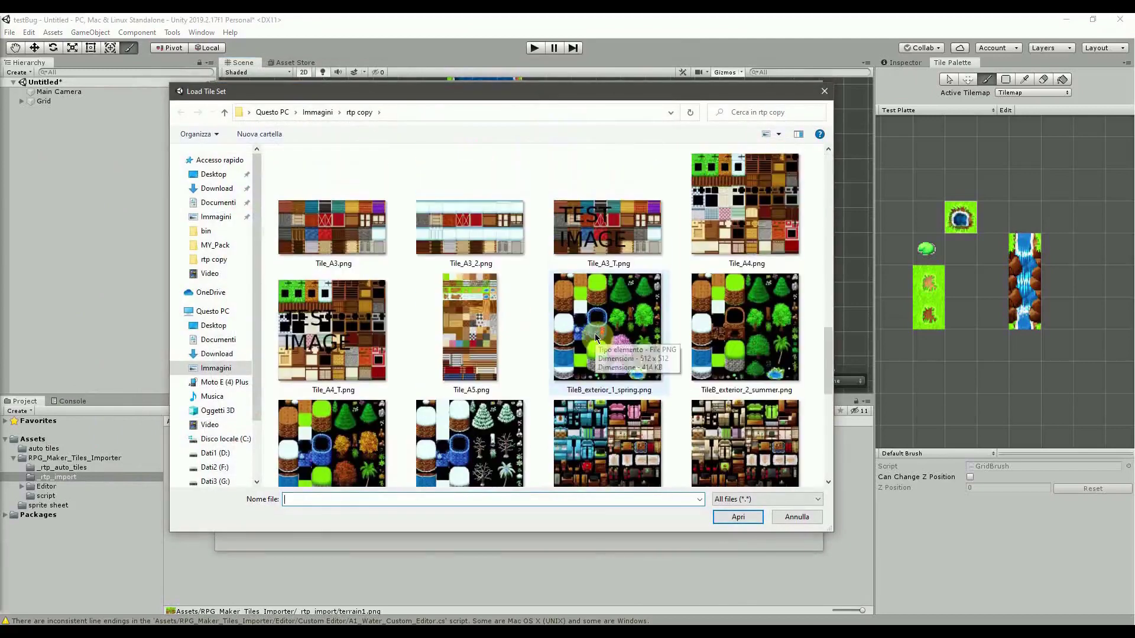
scroll(576, 332, up, 5)
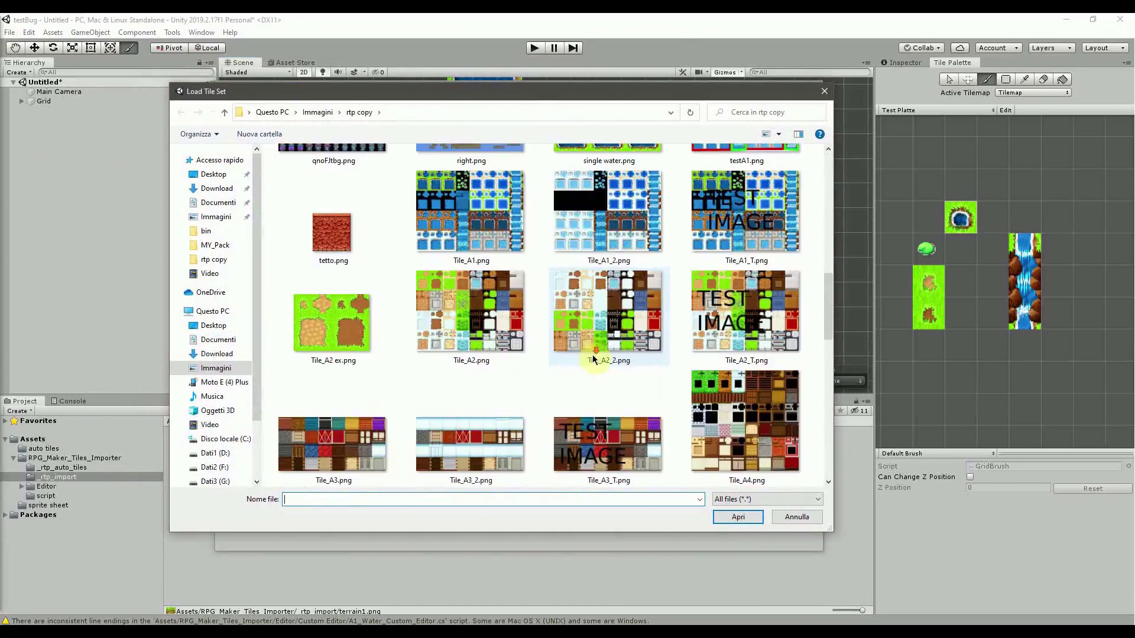
scroll(682, 418, down, 2)
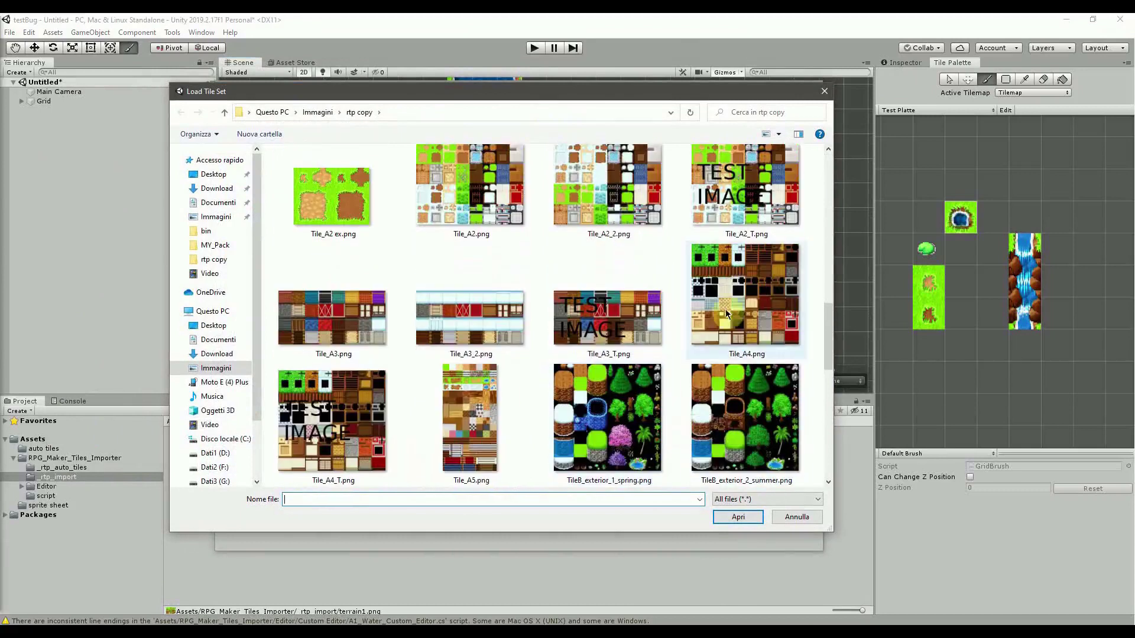
click(757, 318)
click(739, 516)
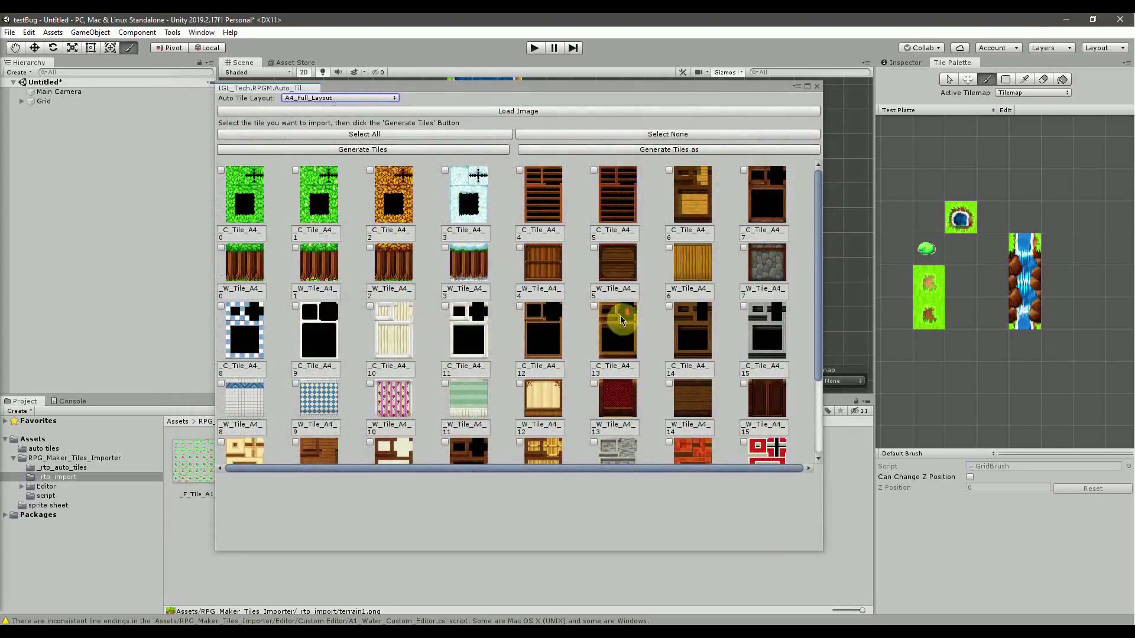
Browse for another tileset image, then cancel to keep Tile_A4 loaded.
scroll(517, 338, down, 3)
scroll(514, 346, up, 2)
scroll(609, 367, down, 2)
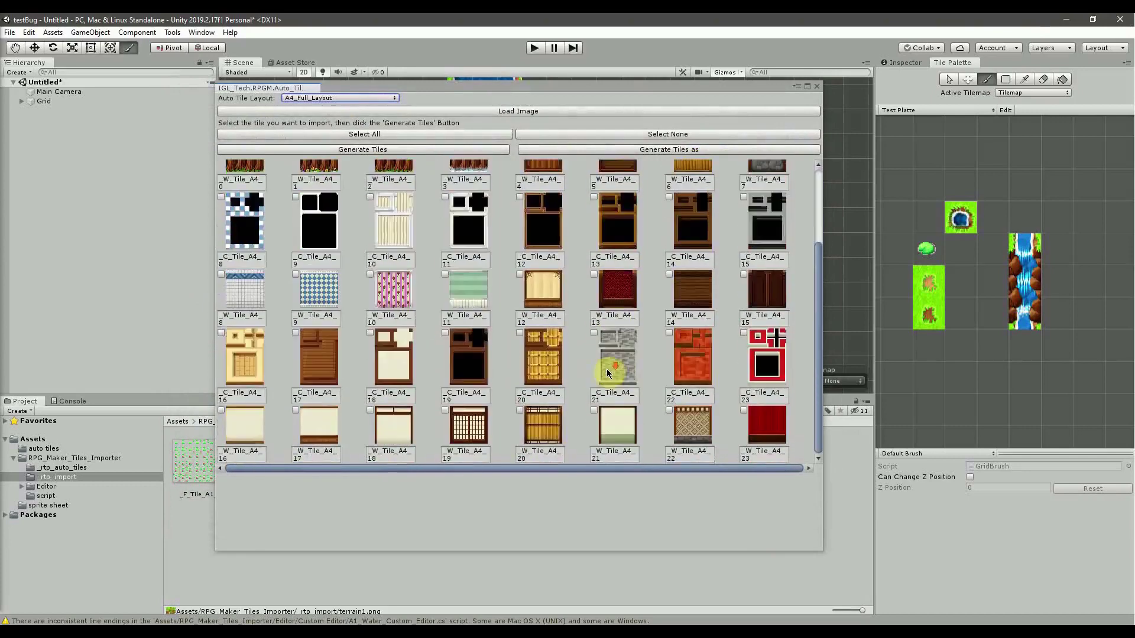
scroll(517, 253, up, 2)
click(520, 111)
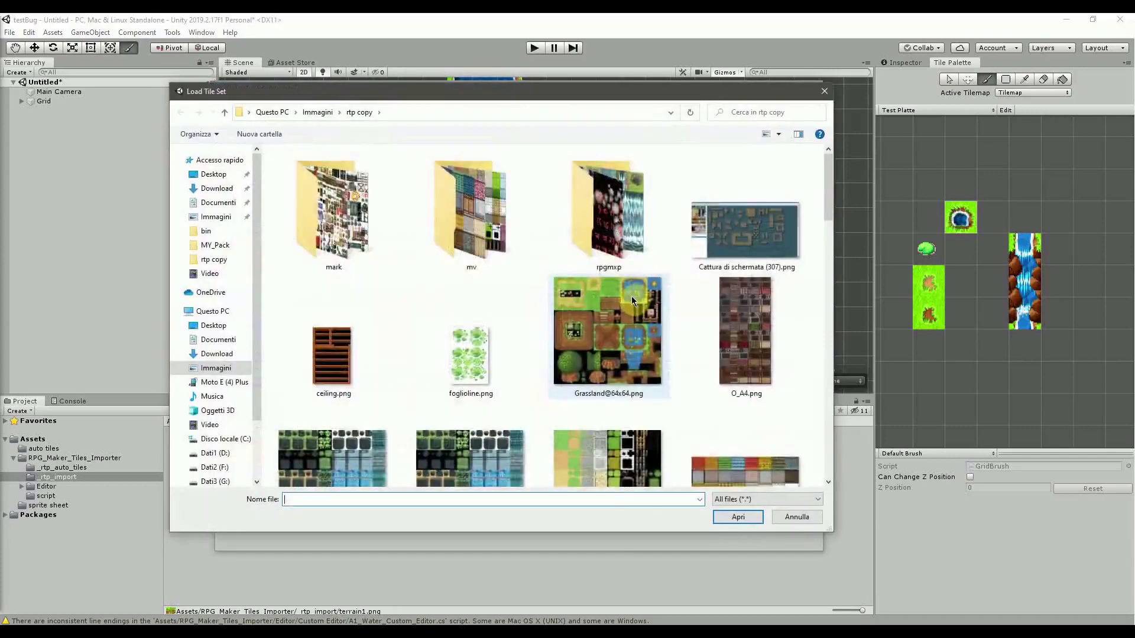
scroll(629, 300, down, 2)
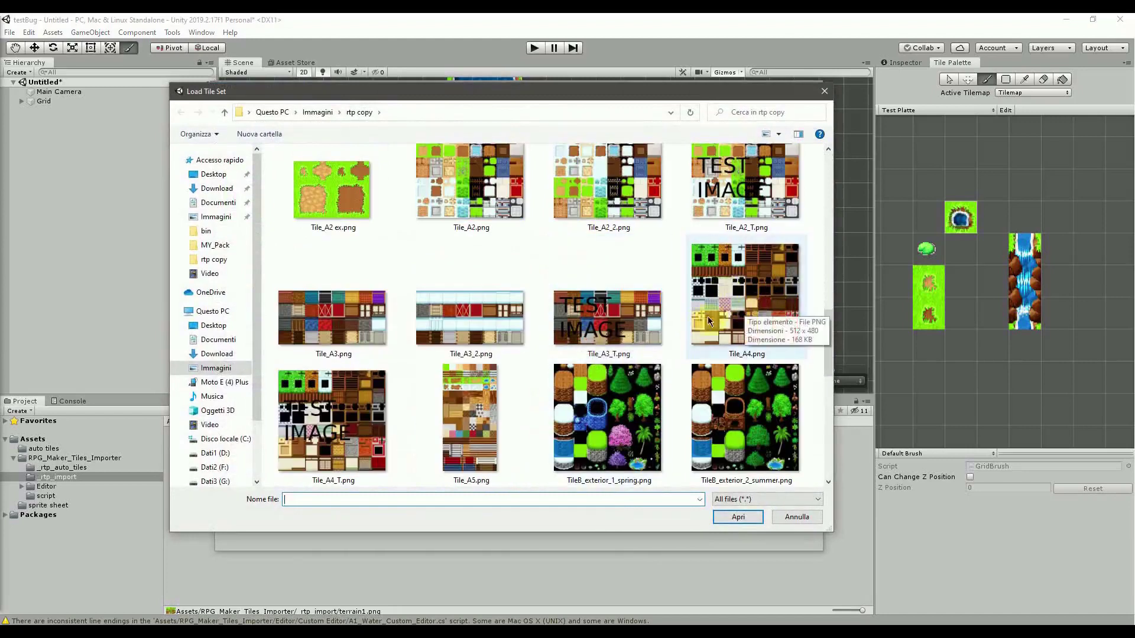
scroll(704, 346, down, 2)
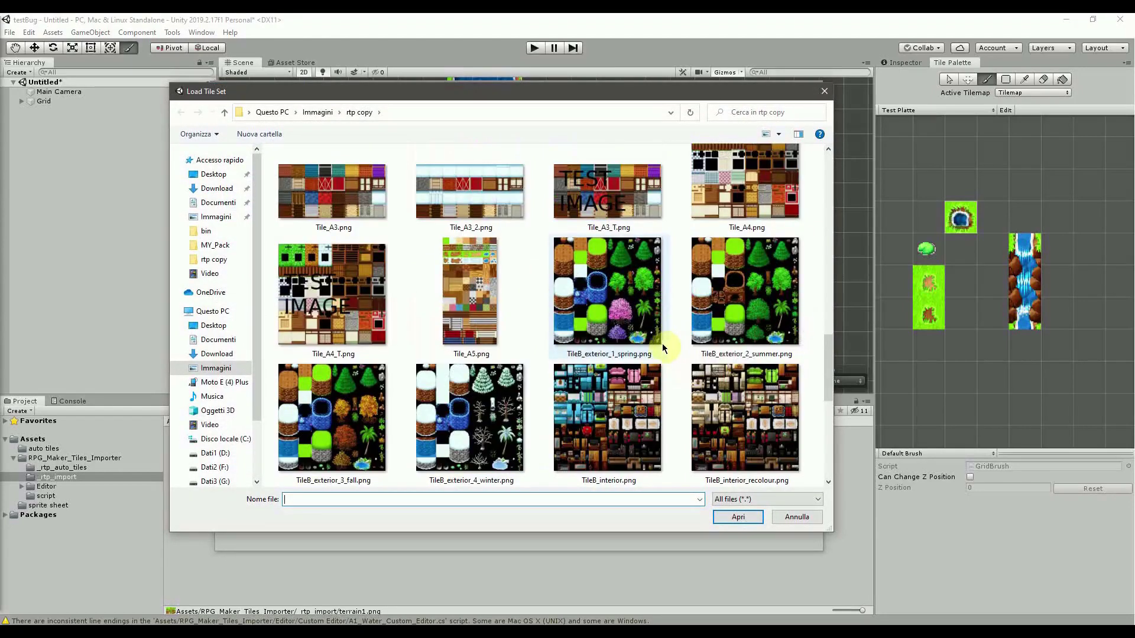
scroll(711, 352, up, 1)
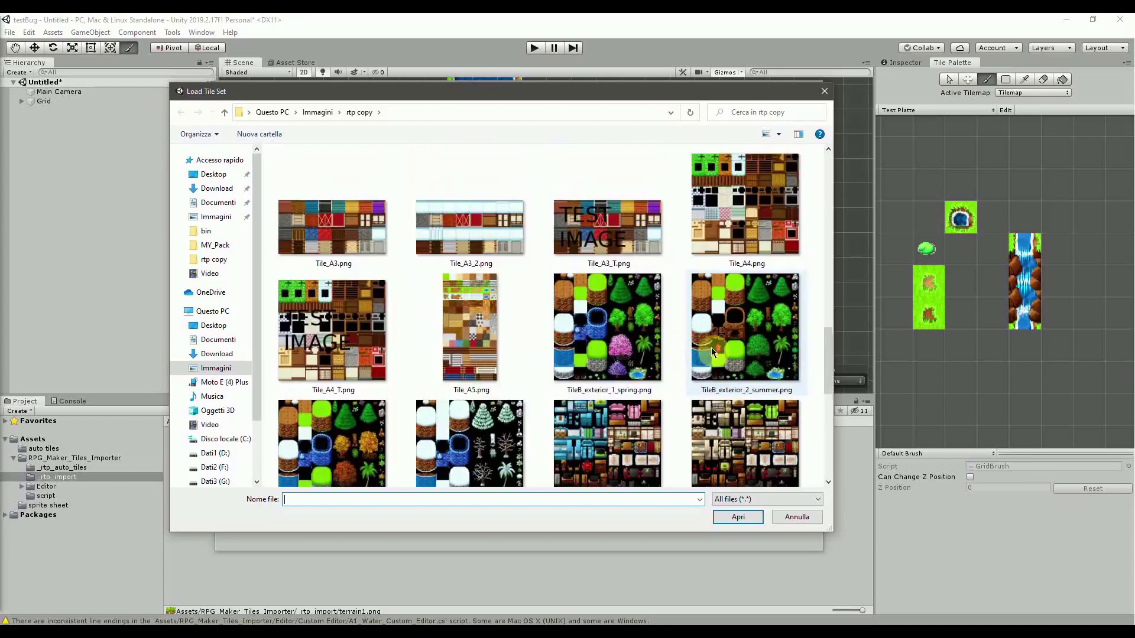
scroll(704, 352, down, 10)
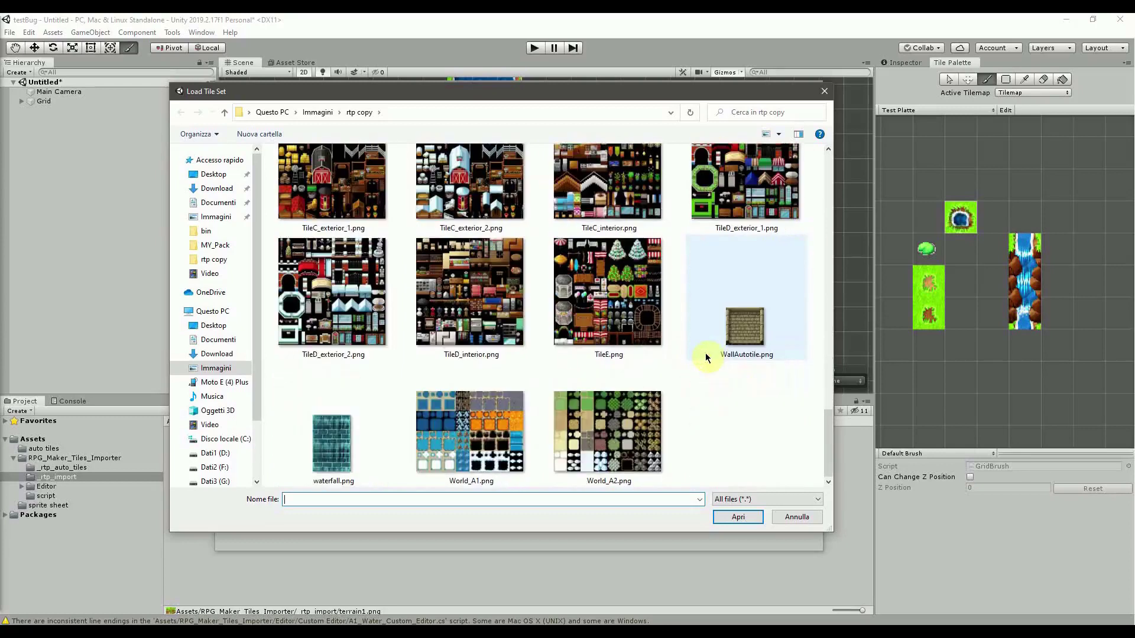
scroll(707, 357, up, 15)
click(797, 516)
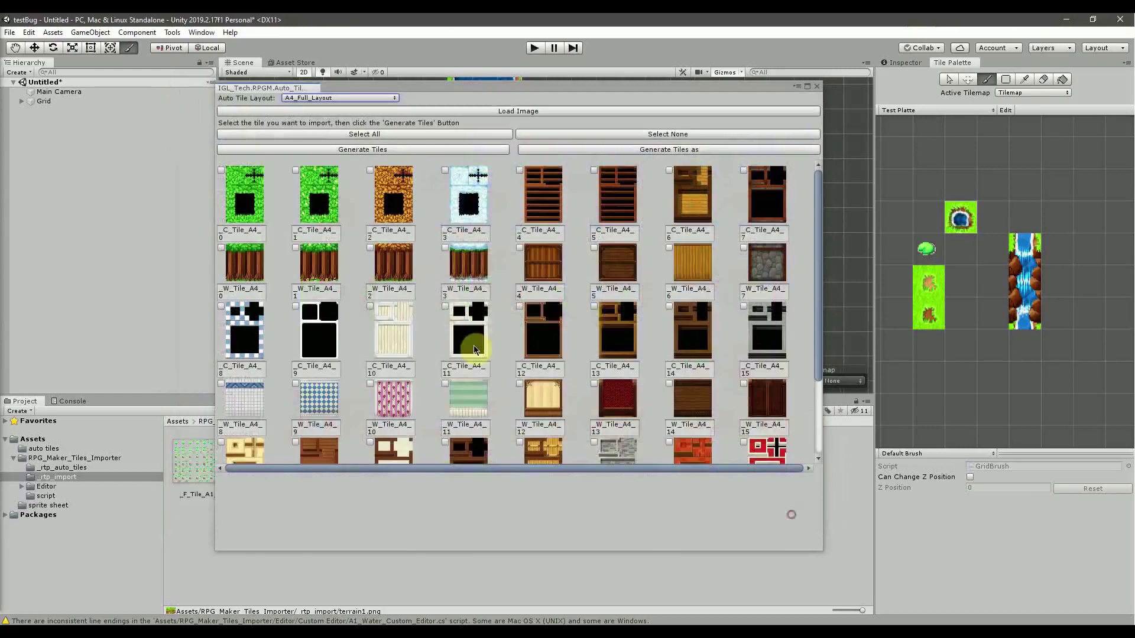
Tick C_Tile_A4_0 and W_Tile_A4_0 and generate their tiles.
scroll(463, 319, down, 3)
scroll(464, 330, up, 3)
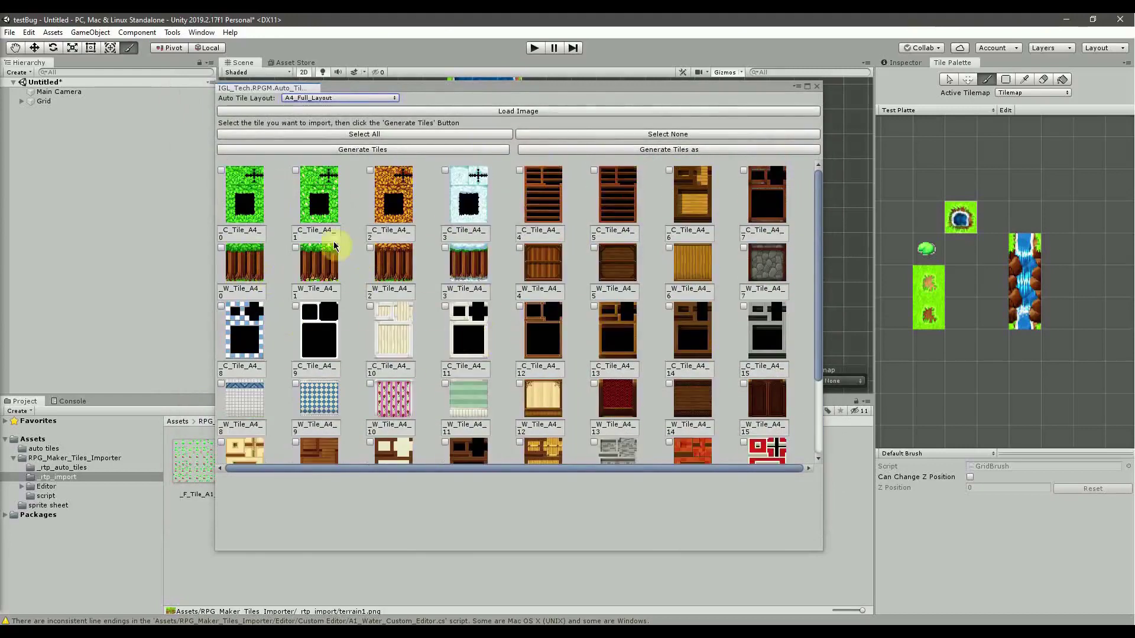
click(244, 195)
click(239, 263)
scroll(414, 354, down, 3)
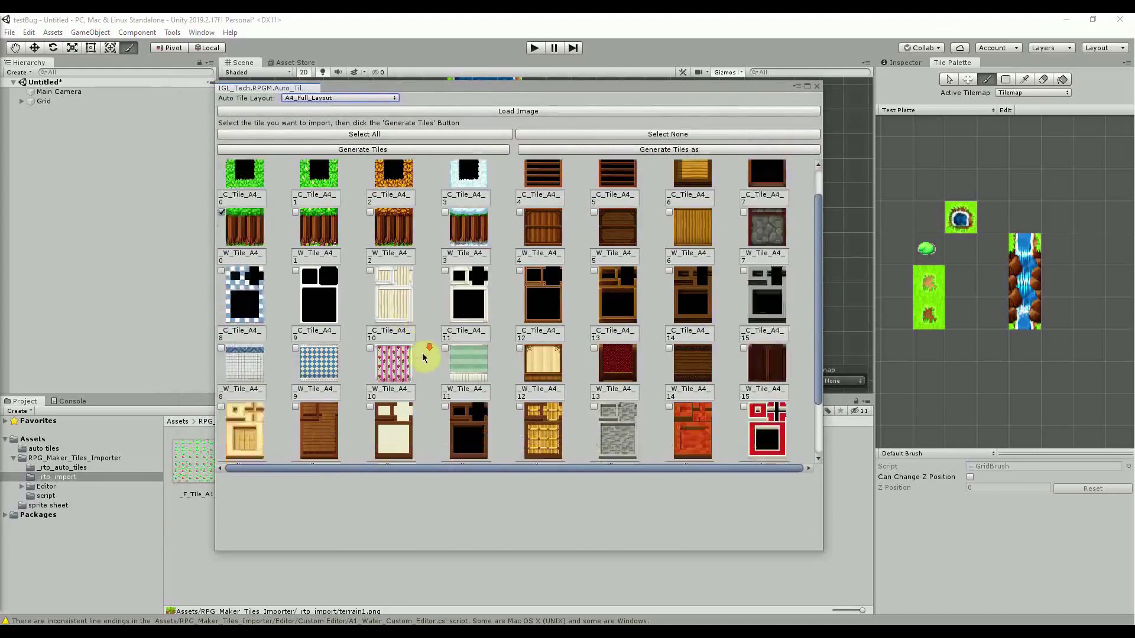
scroll(423, 283, up, 3)
click(402, 151)
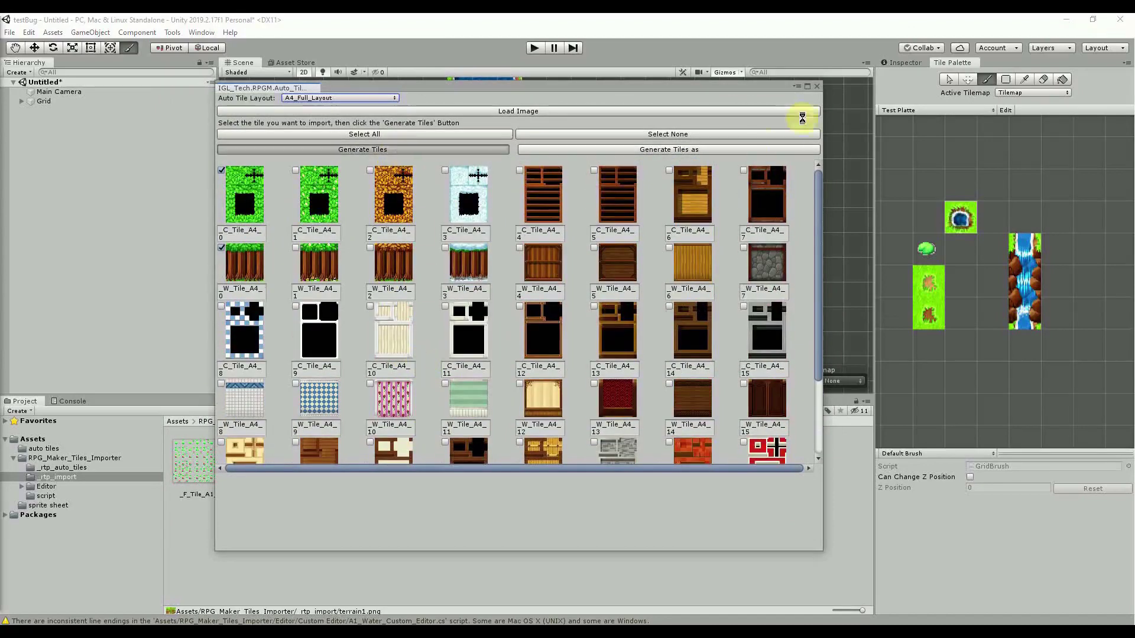
click(700, 83)
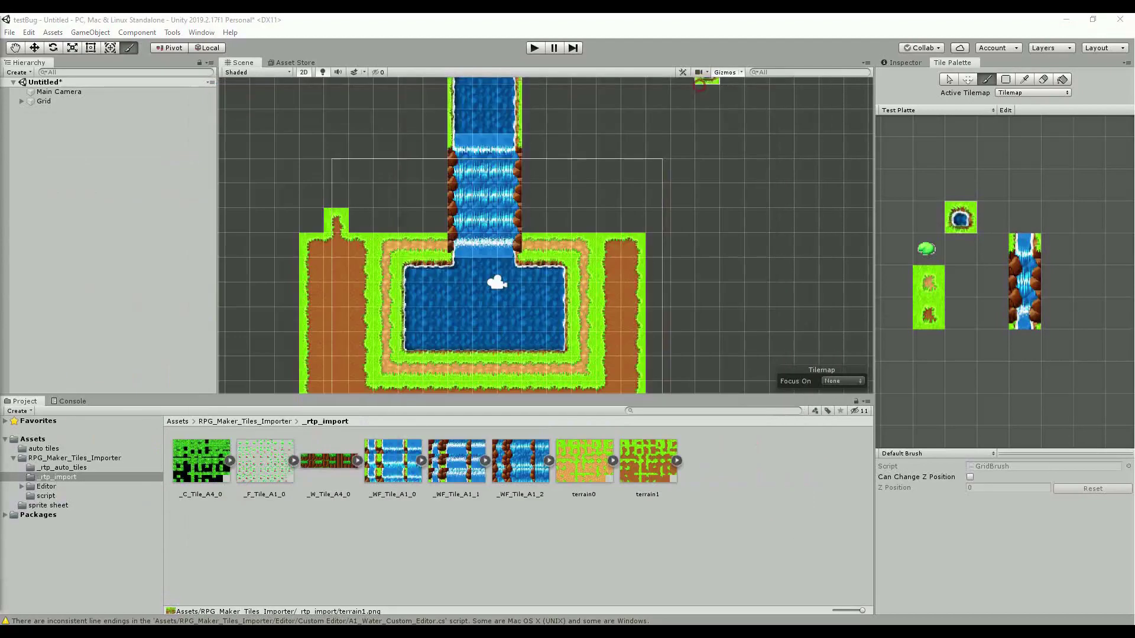
Add W_Tile_A4_0 and C_Tile_A4_0 from _rtp_auto_tiles to the tile palette.
click(42, 467)
drag(329, 464, 992, 409)
drag(192, 471, 1048, 390)
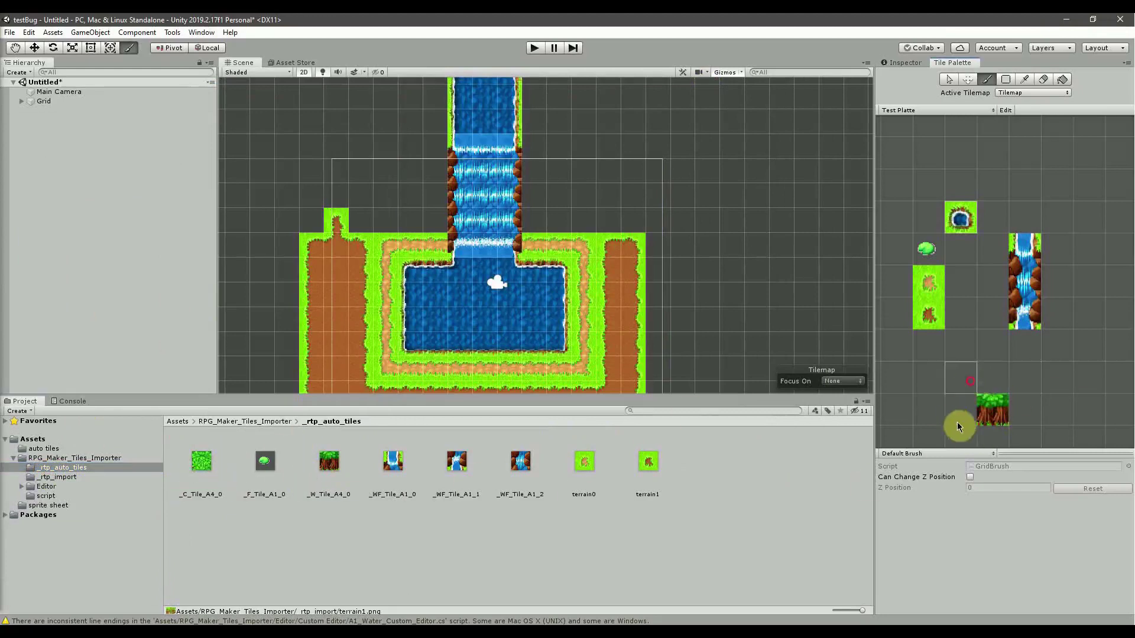
Erase a stray grass tile from the palette and place C_Tile_A4_0 above the tree trunk.
click(1043, 79)
click(1005, 110)
click(960, 378)
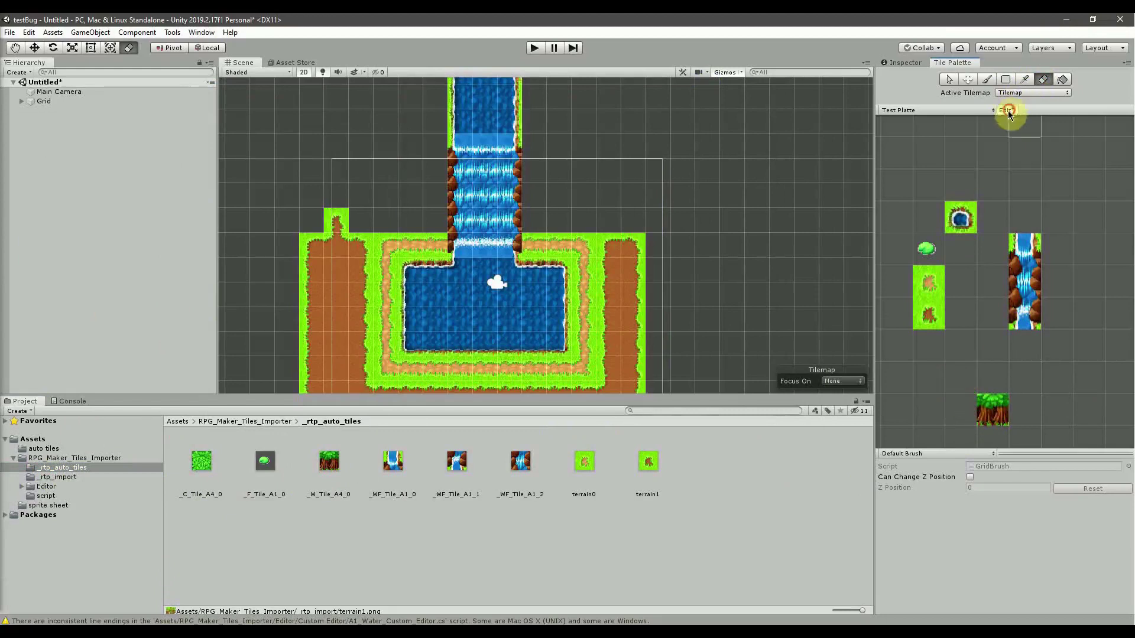
click(1008, 111)
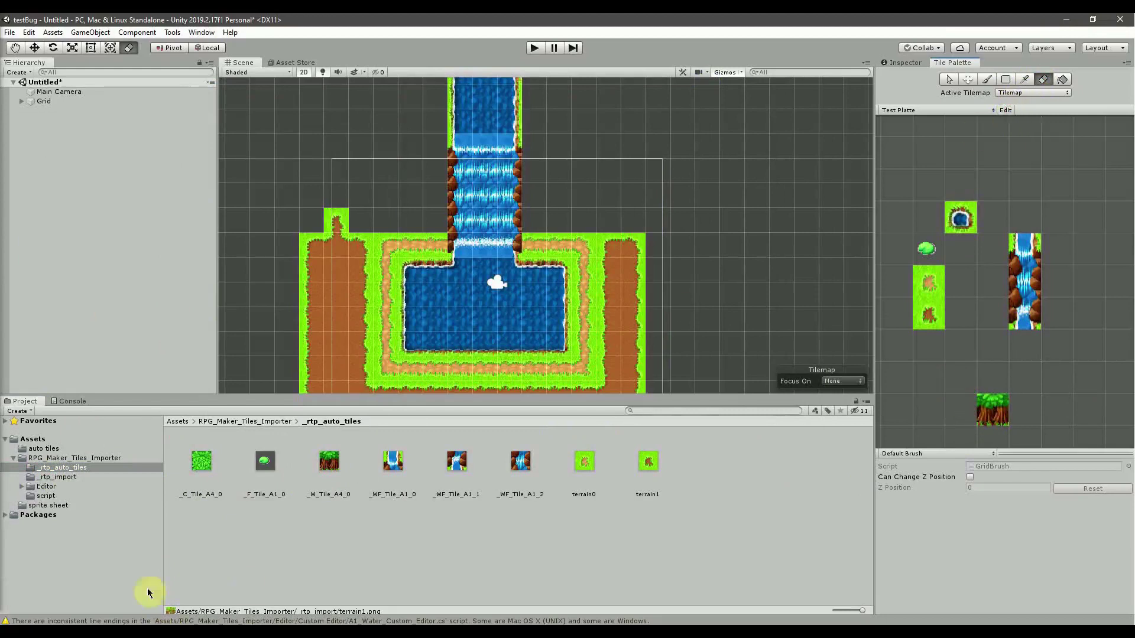
drag(200, 461, 991, 376)
click(983, 384)
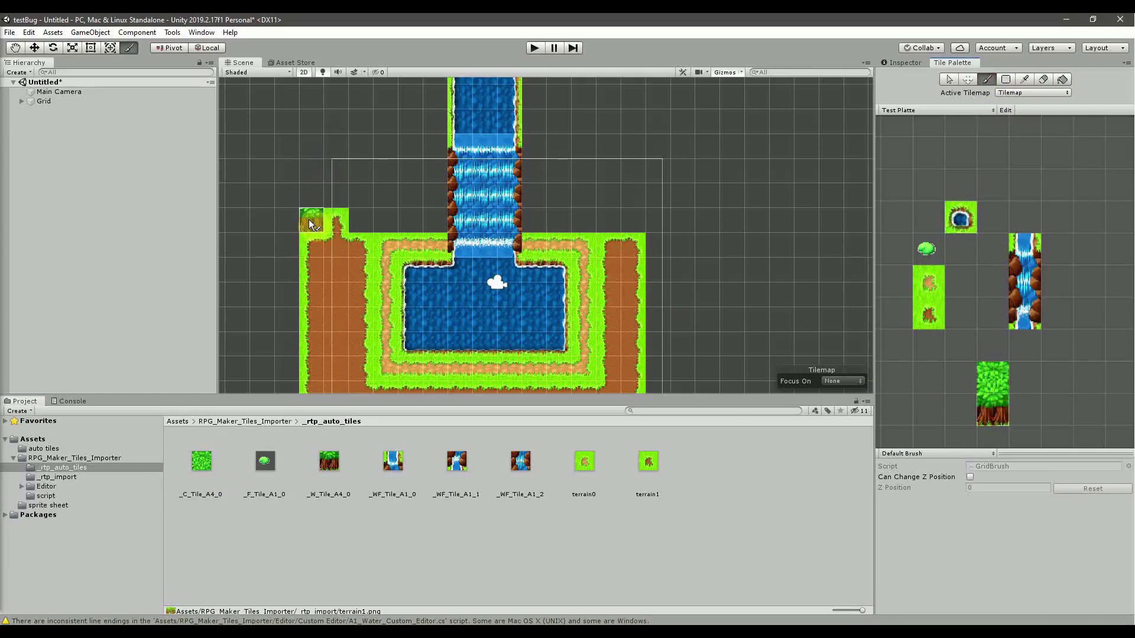
Paint tree walls either side of the waterfall with grass ledges above, undoing one stray stroke.
drag(309, 219, 410, 221)
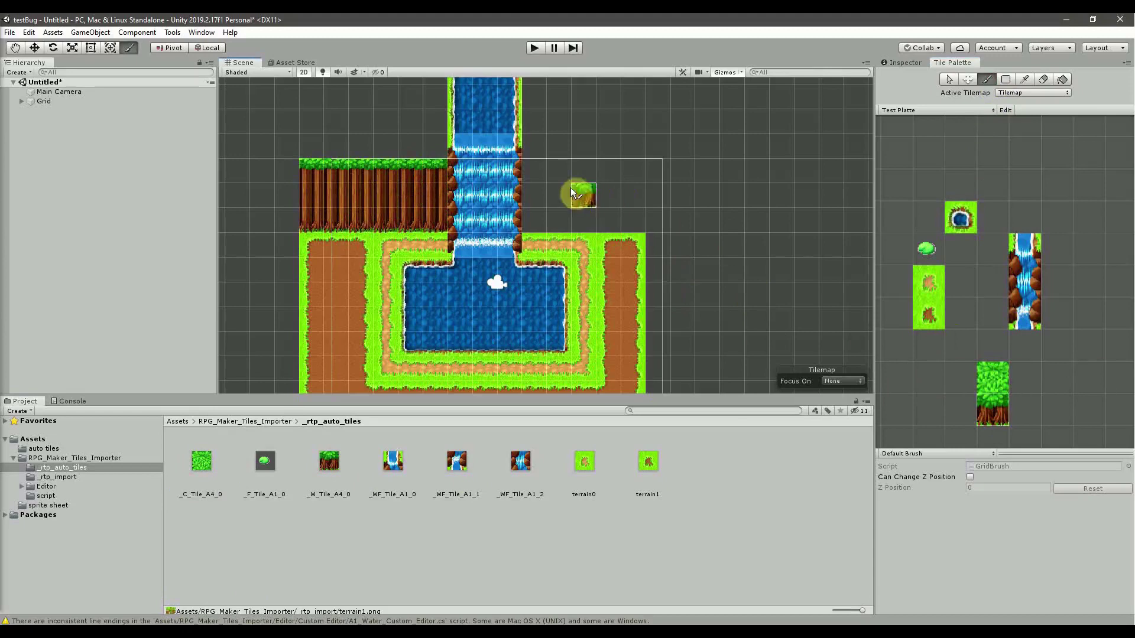
drag(550, 202, 634, 182)
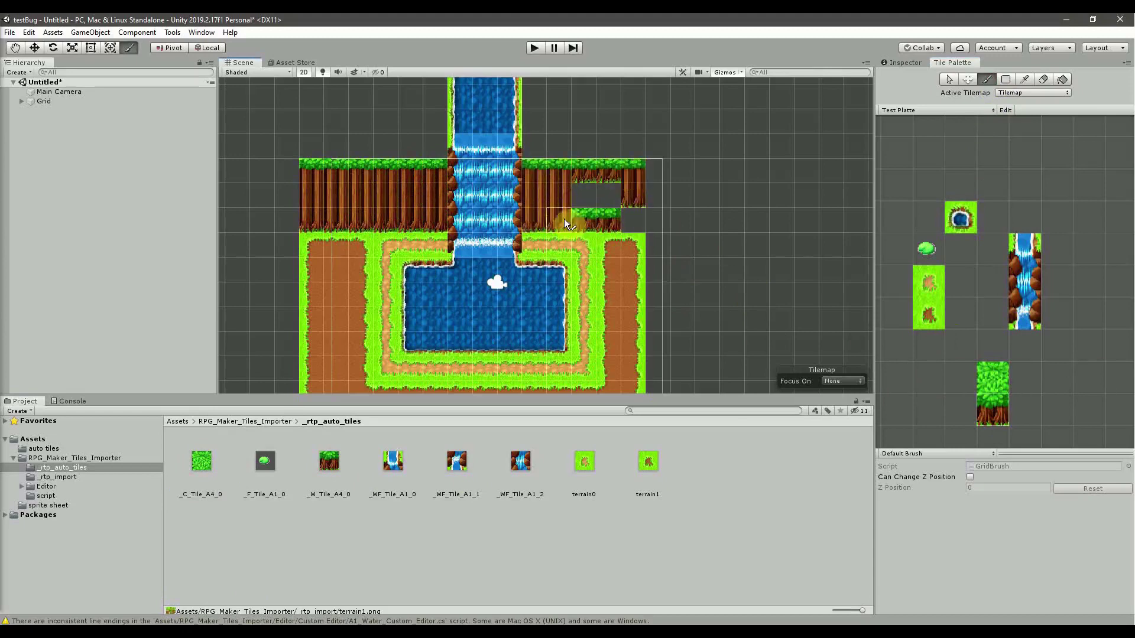
middle_drag(526, 147, 526, 200)
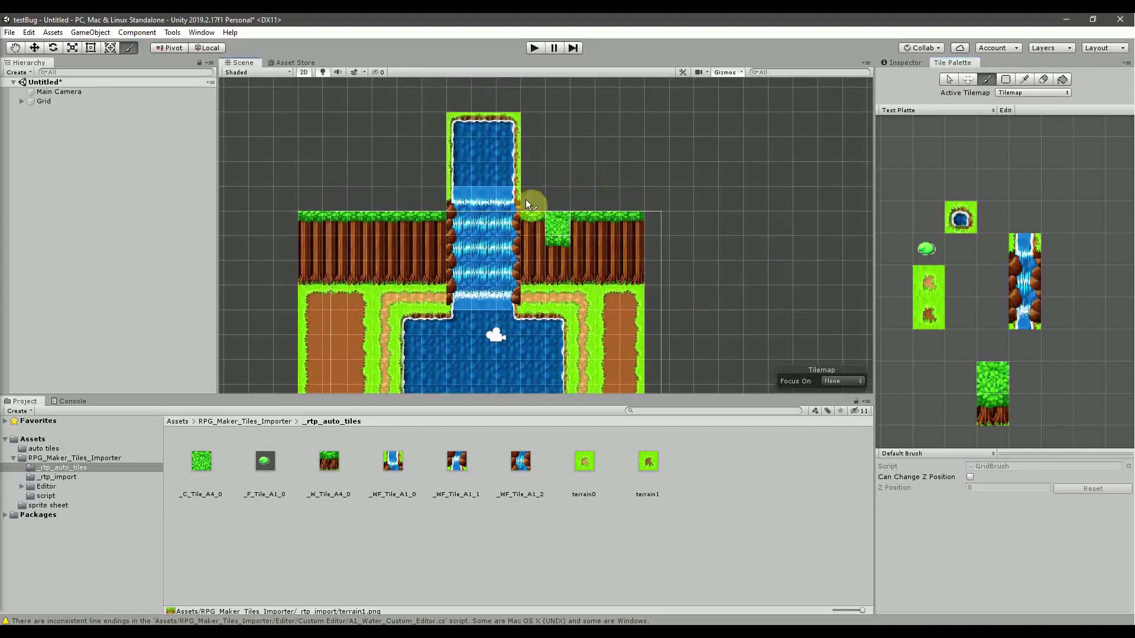
mouse_move(526, 194)
mouse_down()
mouse_move(590, 122)
mouse_move(632, 210)
mouse_up()
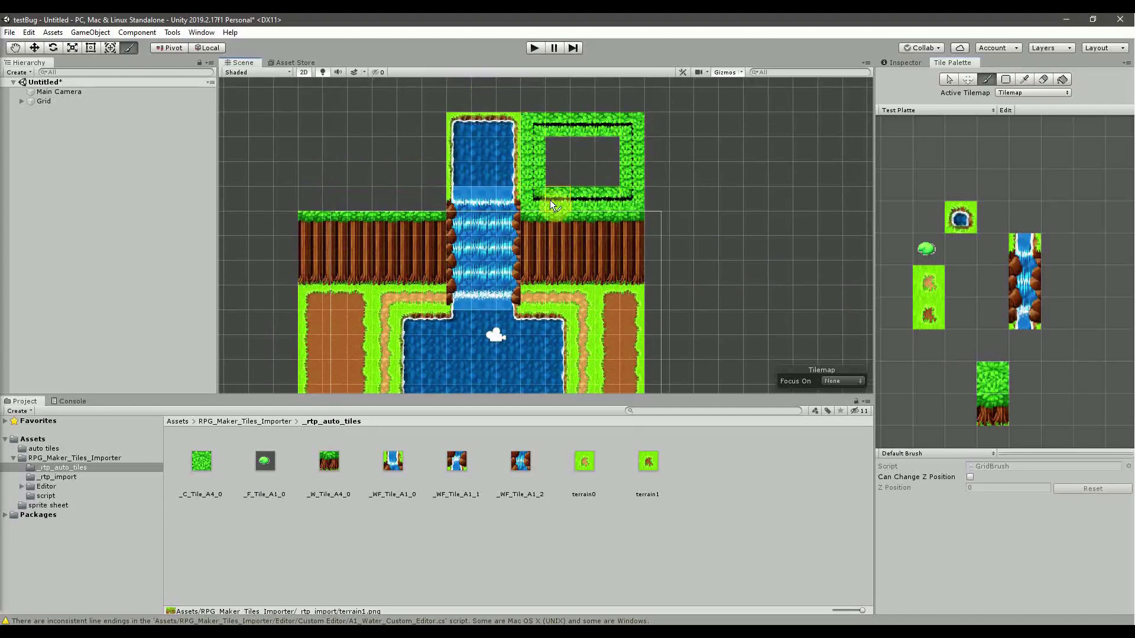
click(319, 196)
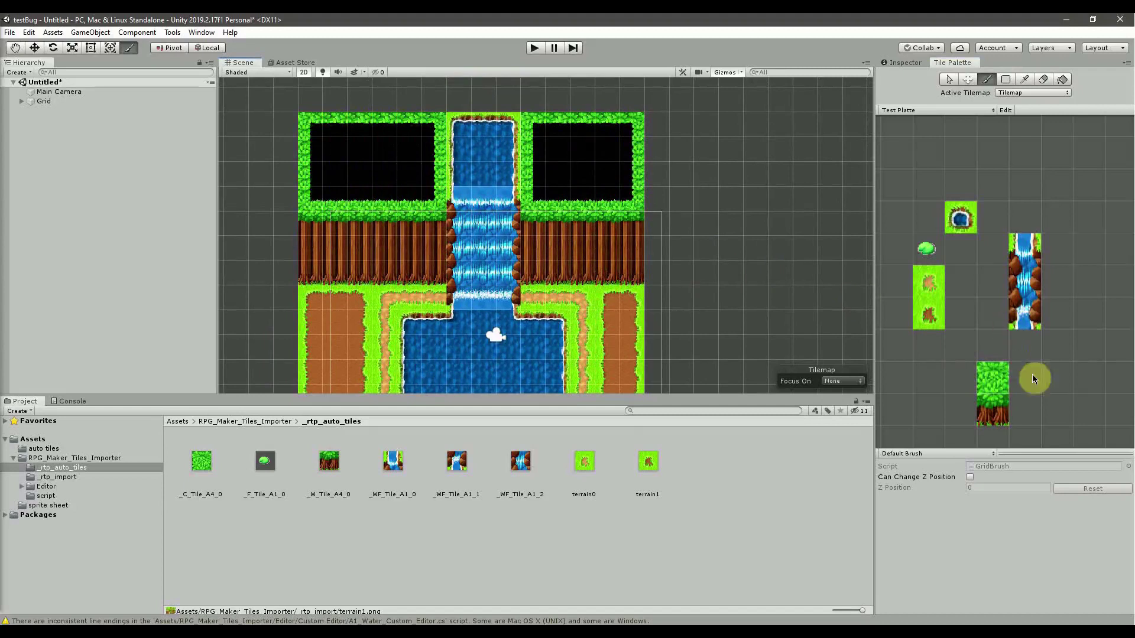
drag(367, 193, 396, 196)
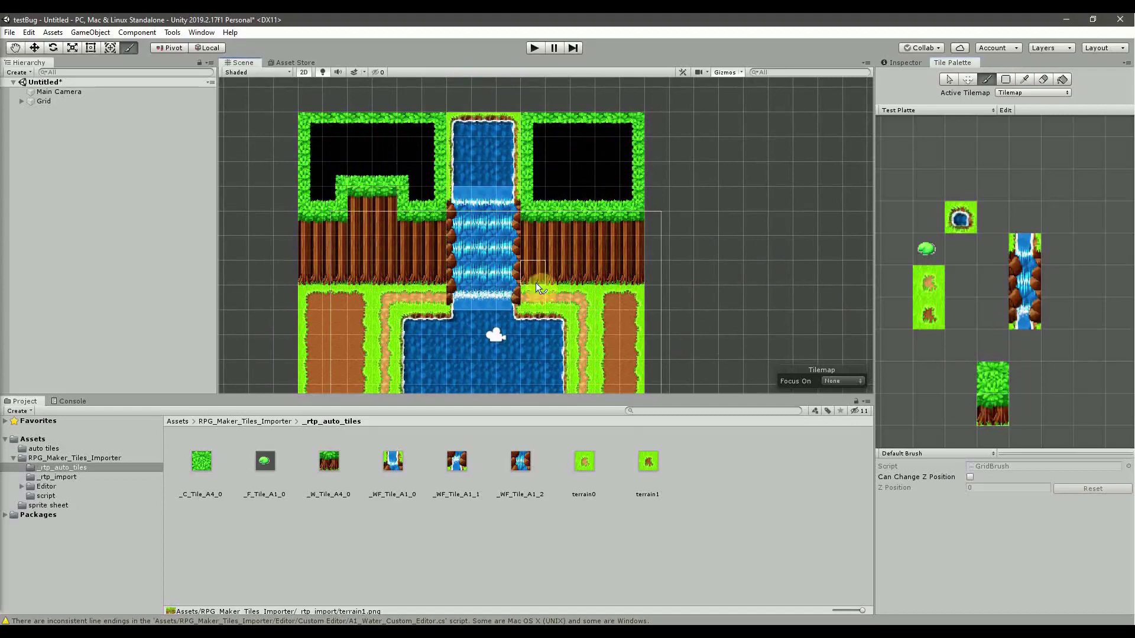
key(ctrl+z)
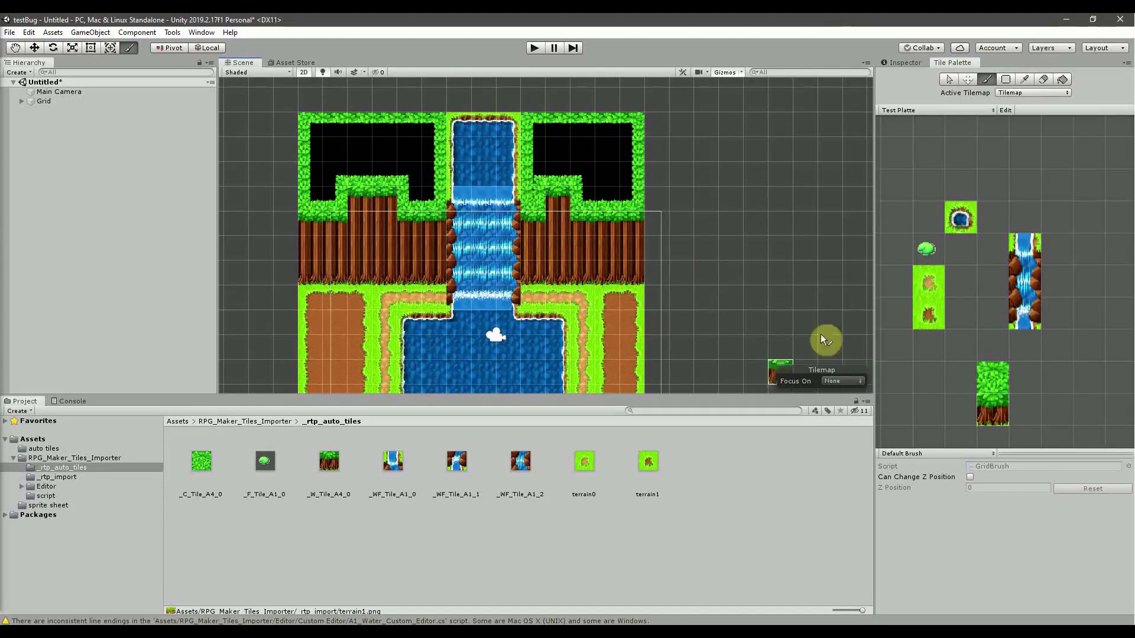
Re-centre the whole map in the Scene view and start a test run.
scroll(492, 201, down, 1)
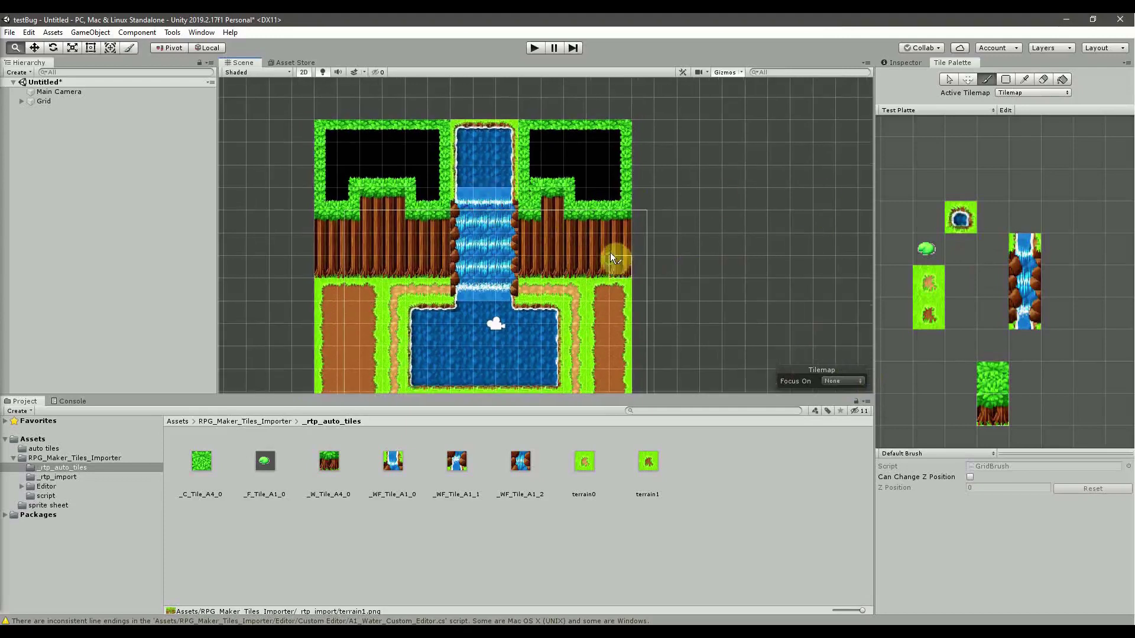
middle_drag(610, 253, 613, 208)
scroll(639, 208, down, 1)
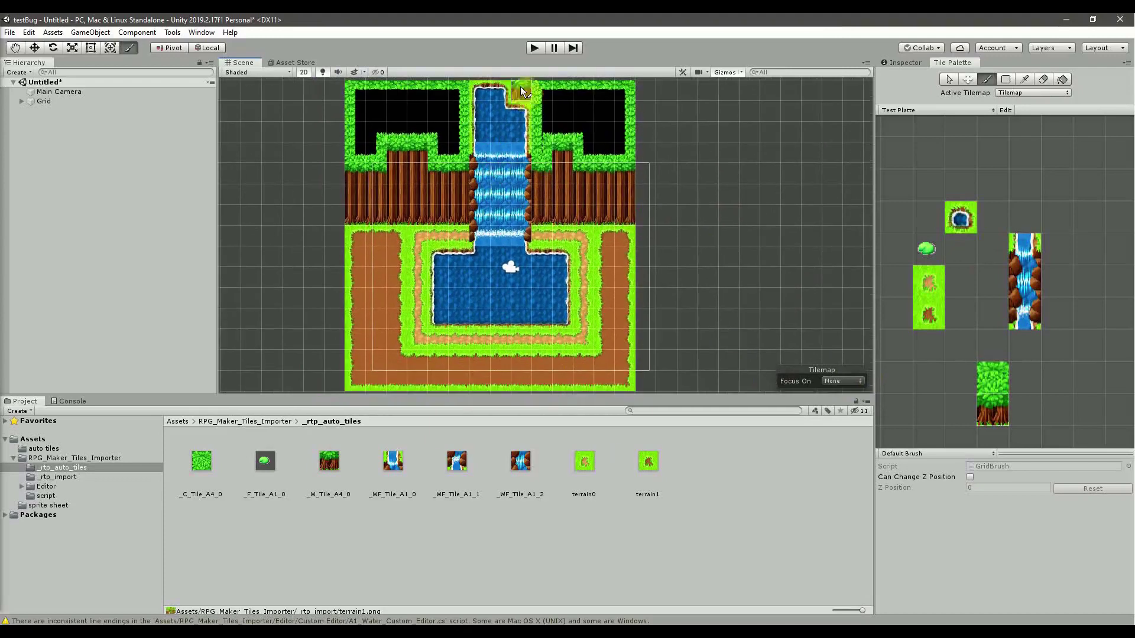
click(535, 47)
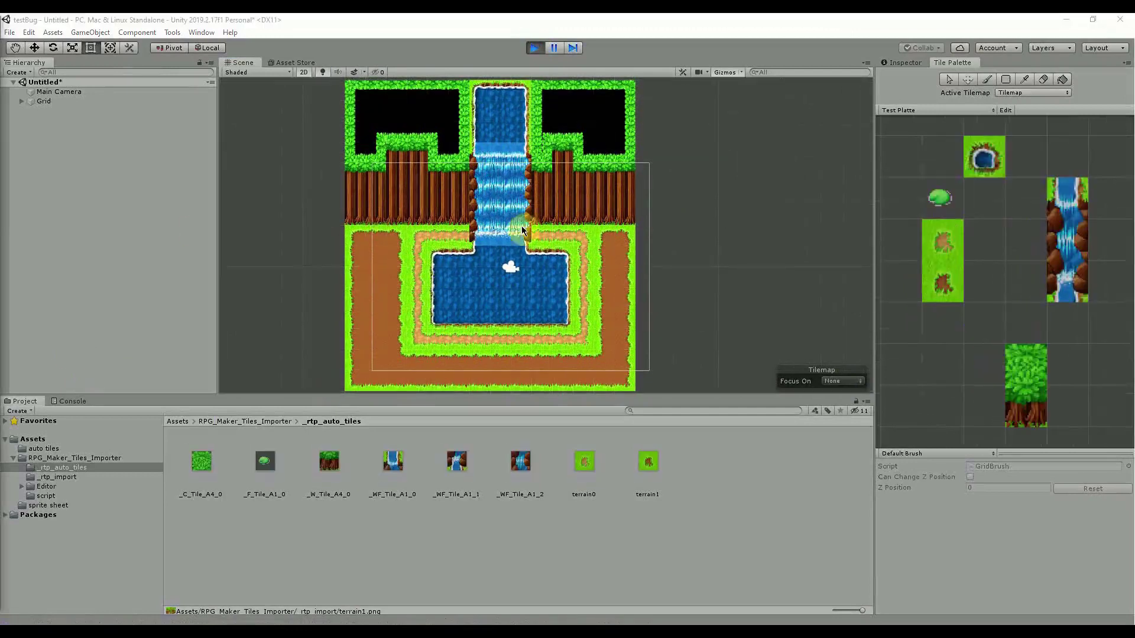
Zoom and pan over the waterfall during the test run, then stop it.
click(472, 278)
scroll(470, 164, up, 5)
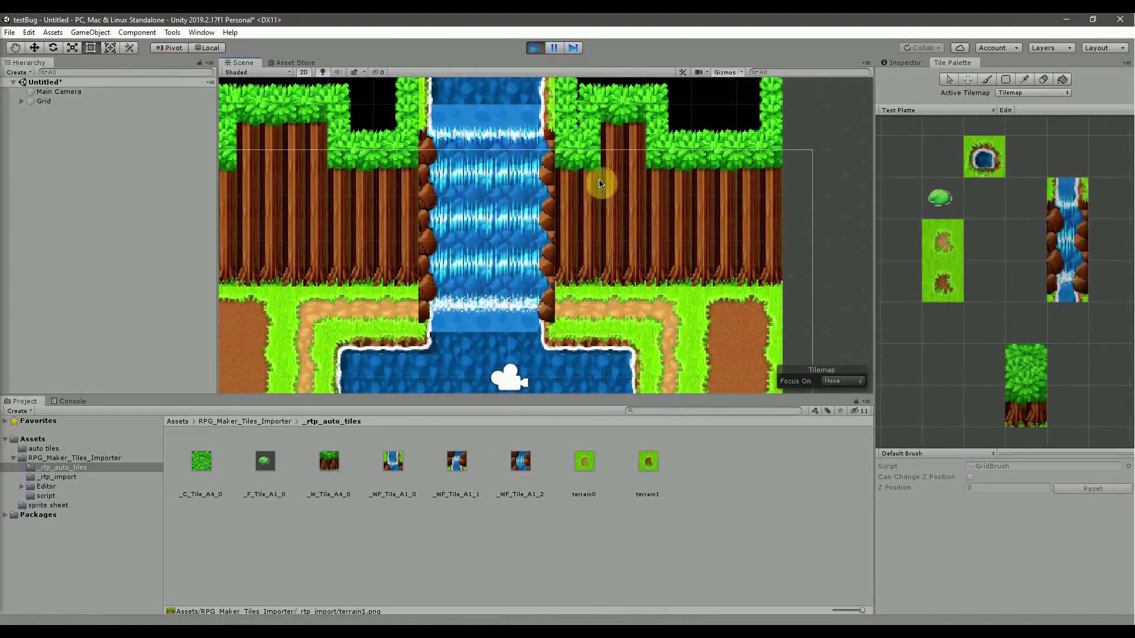
drag(505, 193, 502, 236)
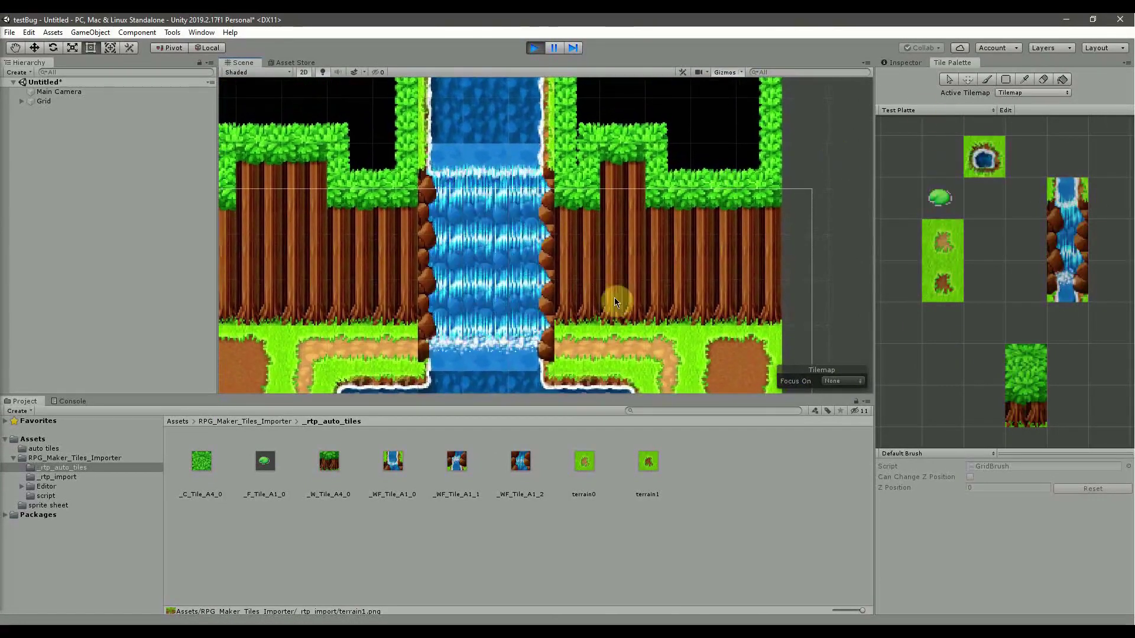
click(534, 47)
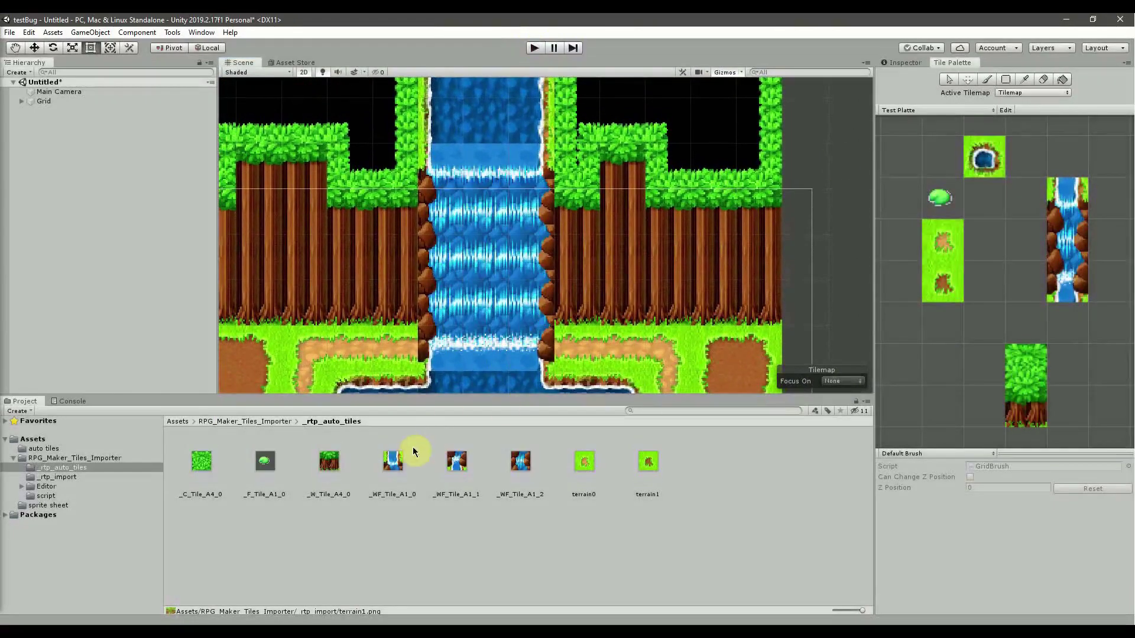
Show the Inspector and view the _WF_Tile_A1_0 and _WF_Tile_A1_1 waterfall tile properties.
click(907, 63)
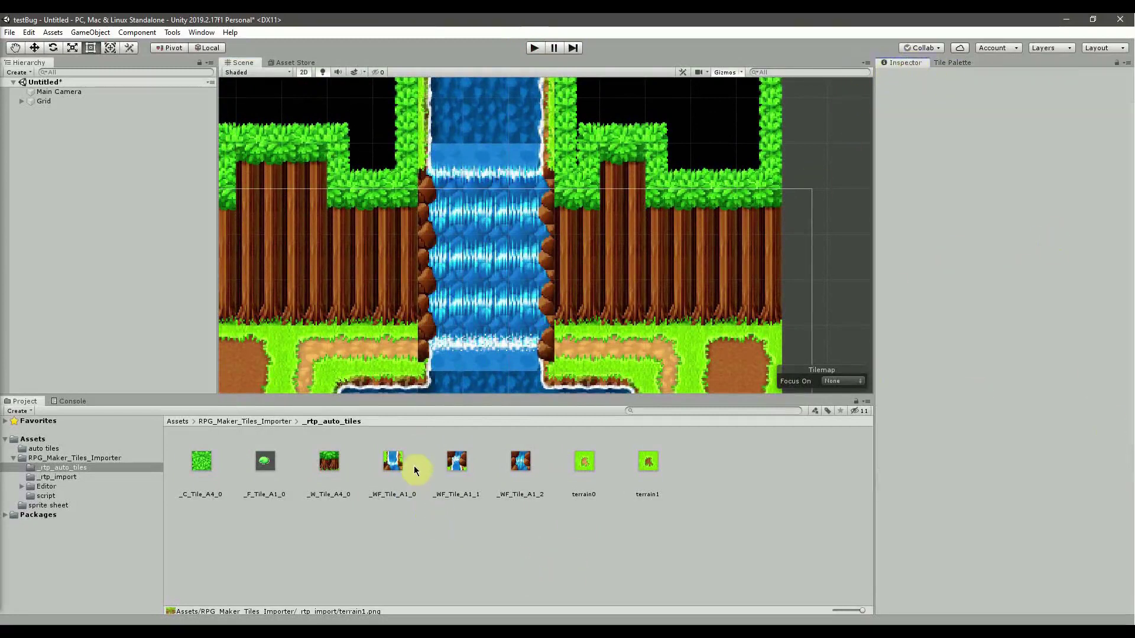
click(392, 468)
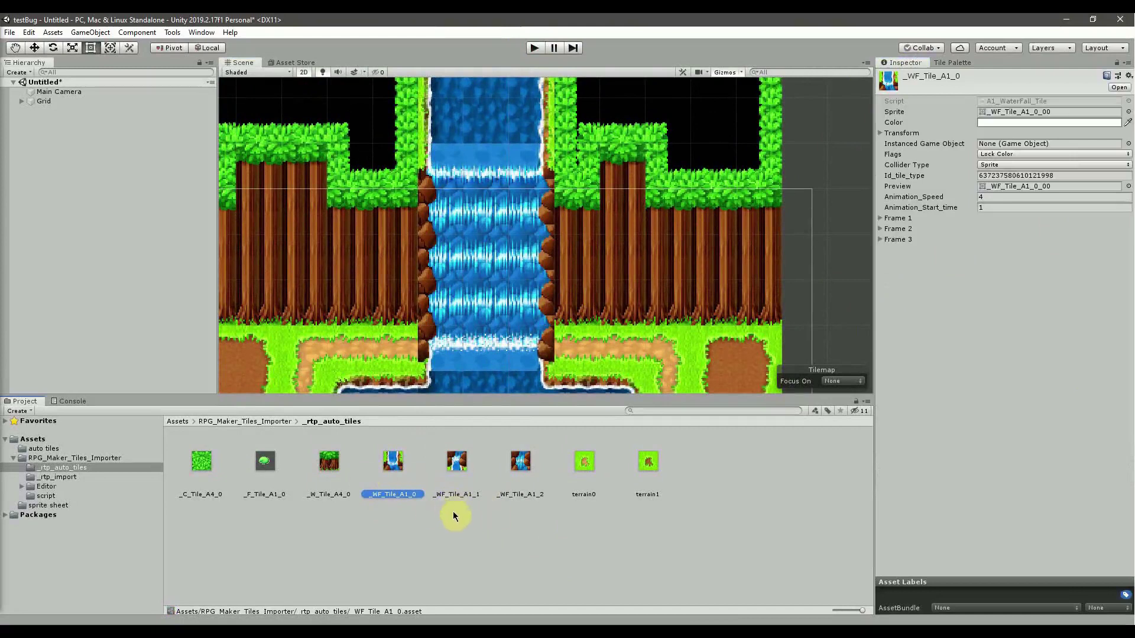
click(449, 482)
Set Animation_Speed to 10 on _WF_Tile_A1_0, _WF_Tile_A1_1 and _WF_Tile_A1_2.
click(523, 467)
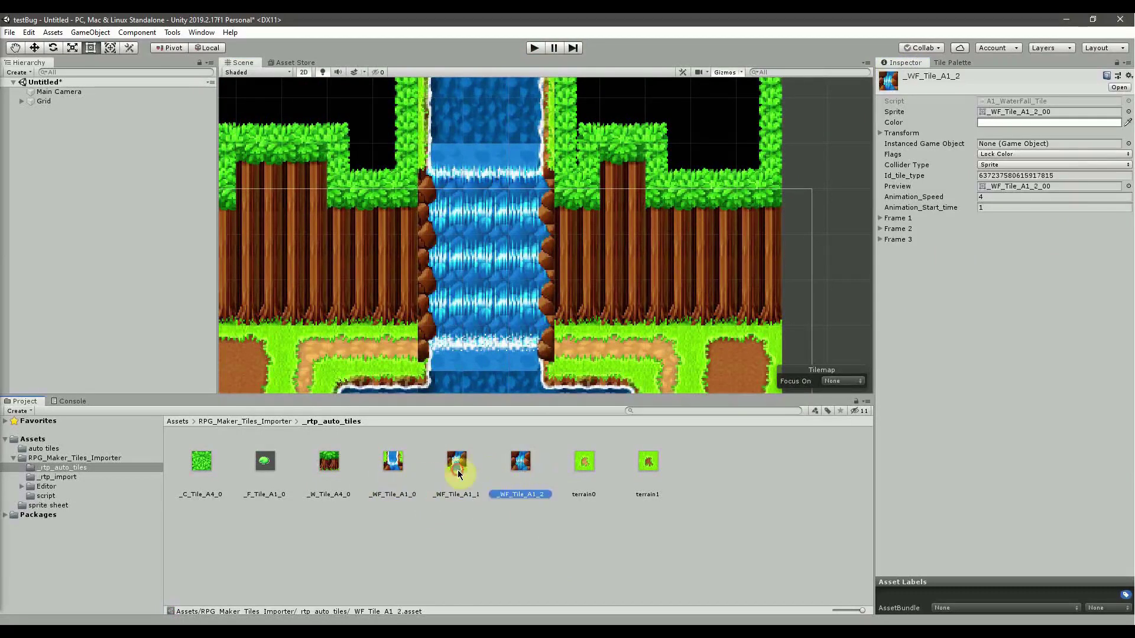
click(410, 470)
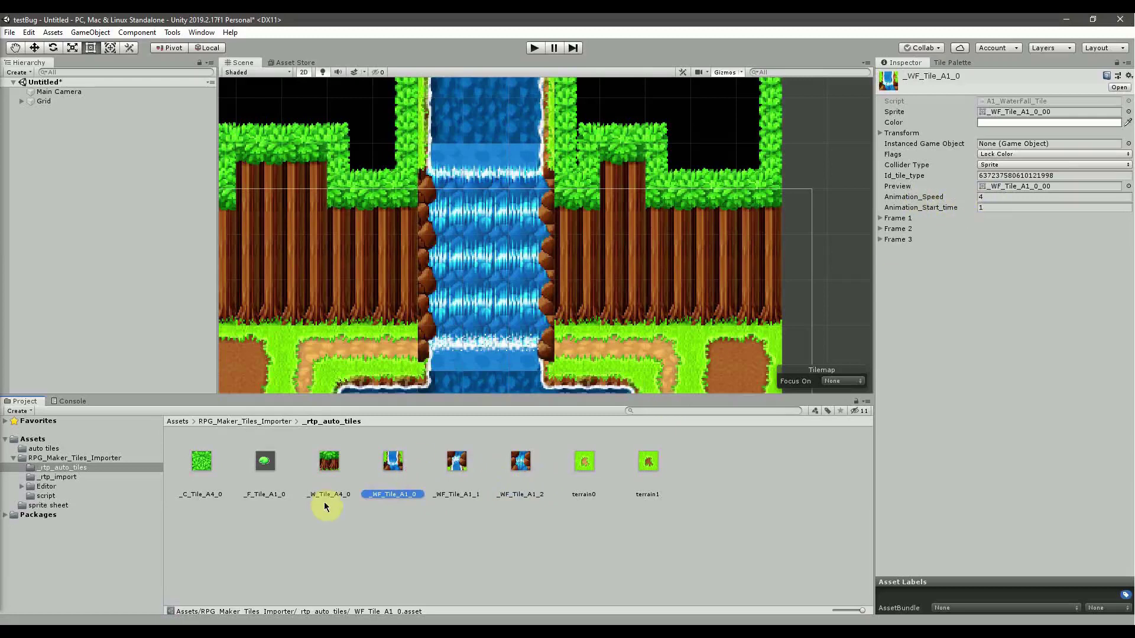
shift+click(521, 470)
click(396, 479)
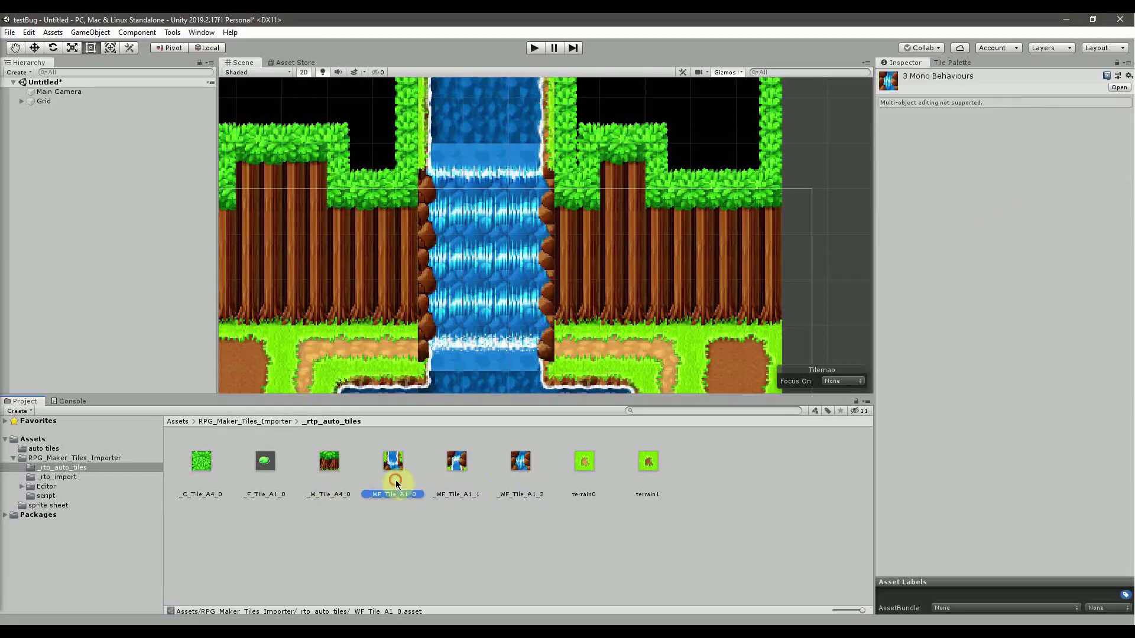
click(989, 196)
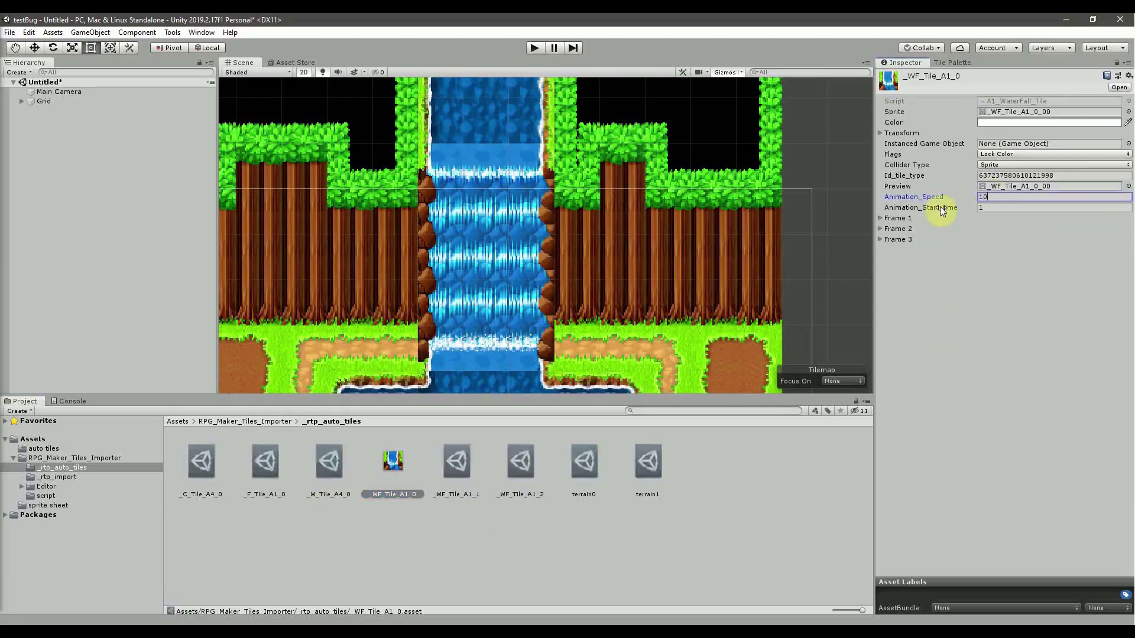
click(456, 468)
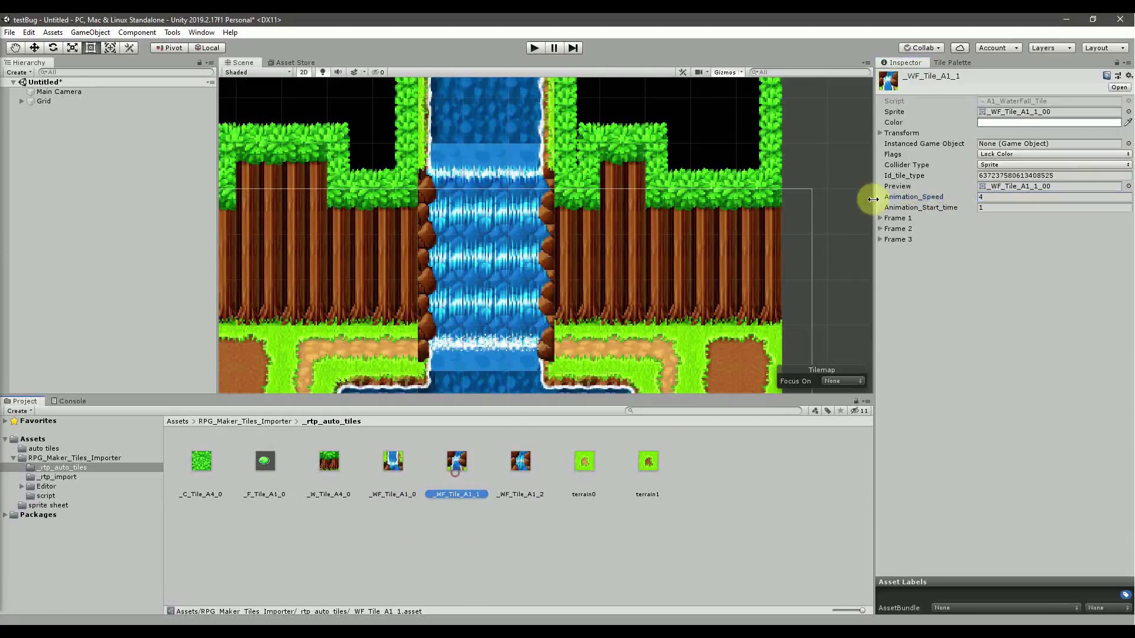
click(1016, 196)
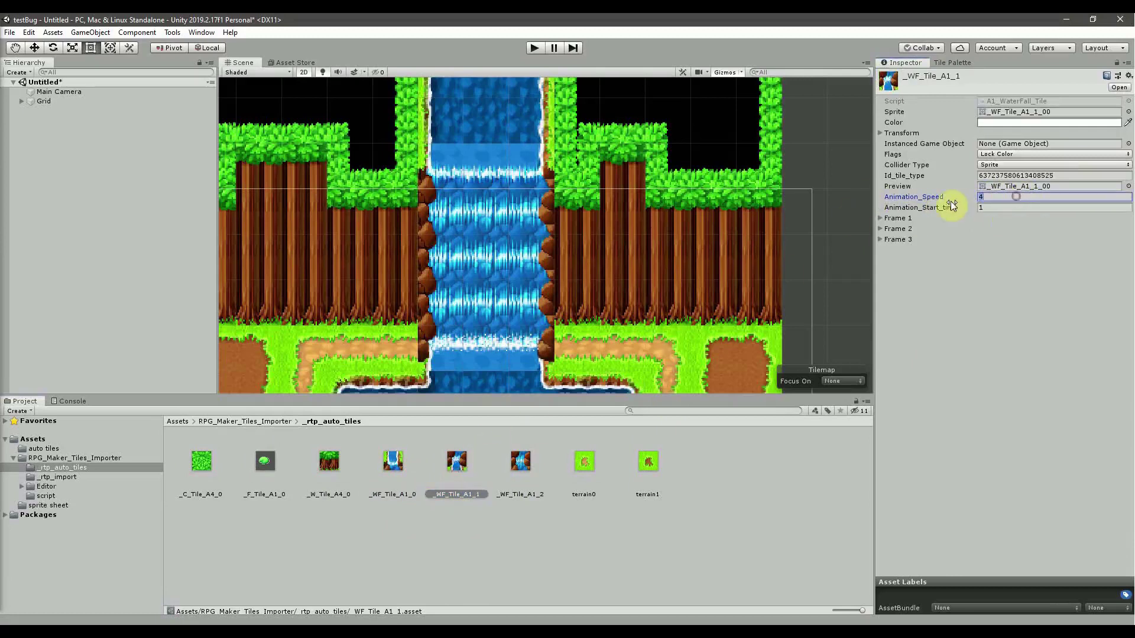
click(506, 463)
click(993, 196)
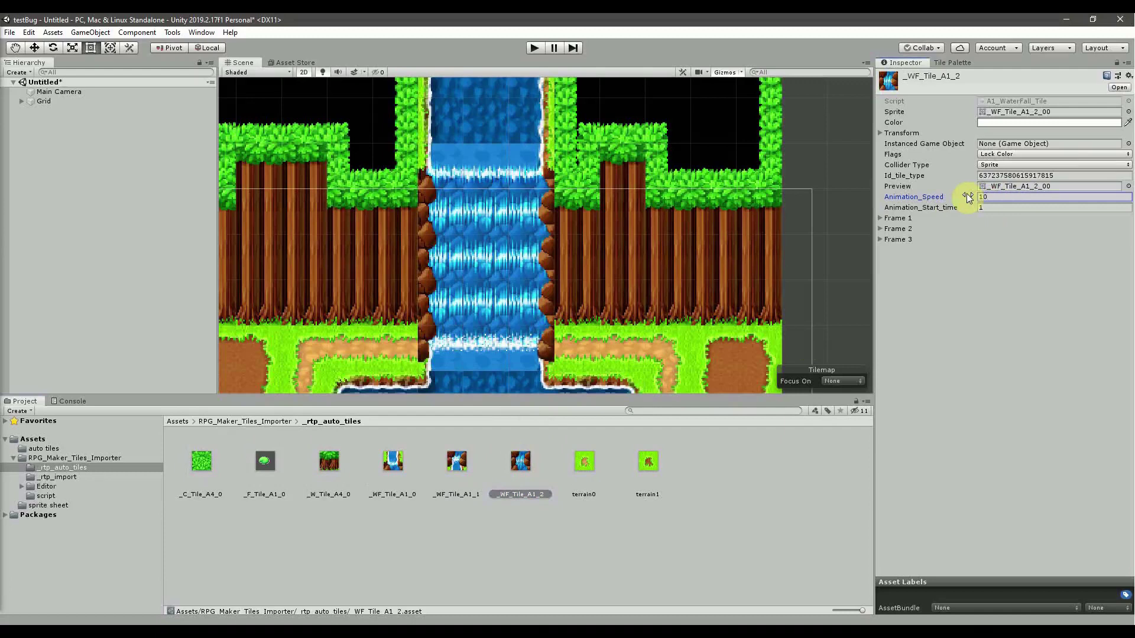
Run a test of the scene to check the faster waterfall, then stop it.
middle_drag(504, 189, 519, 148)
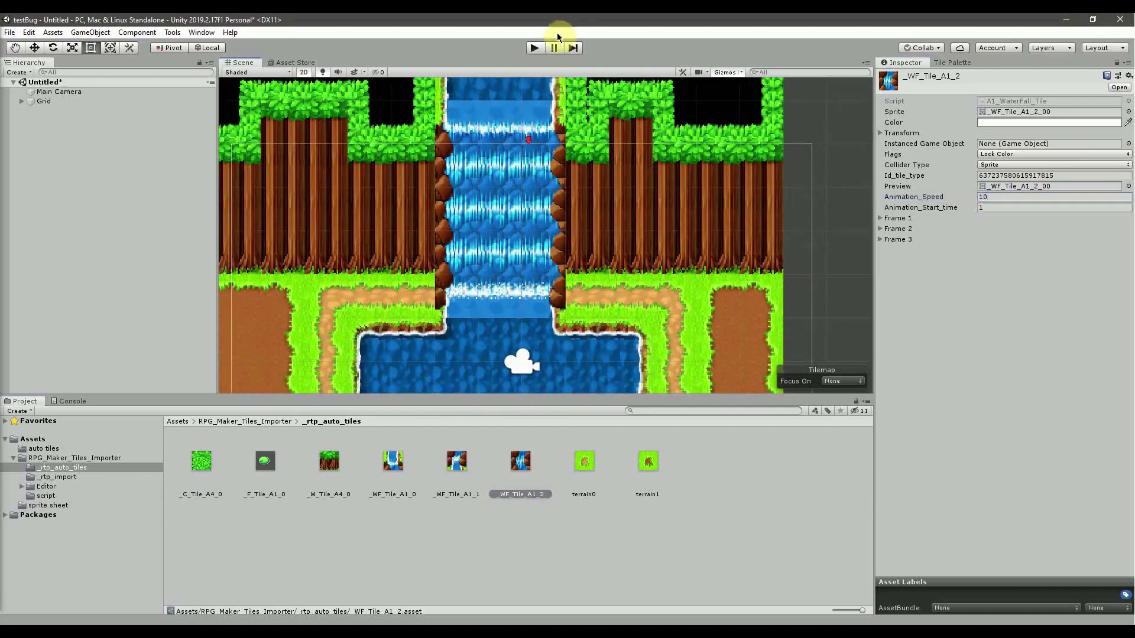
click(535, 48)
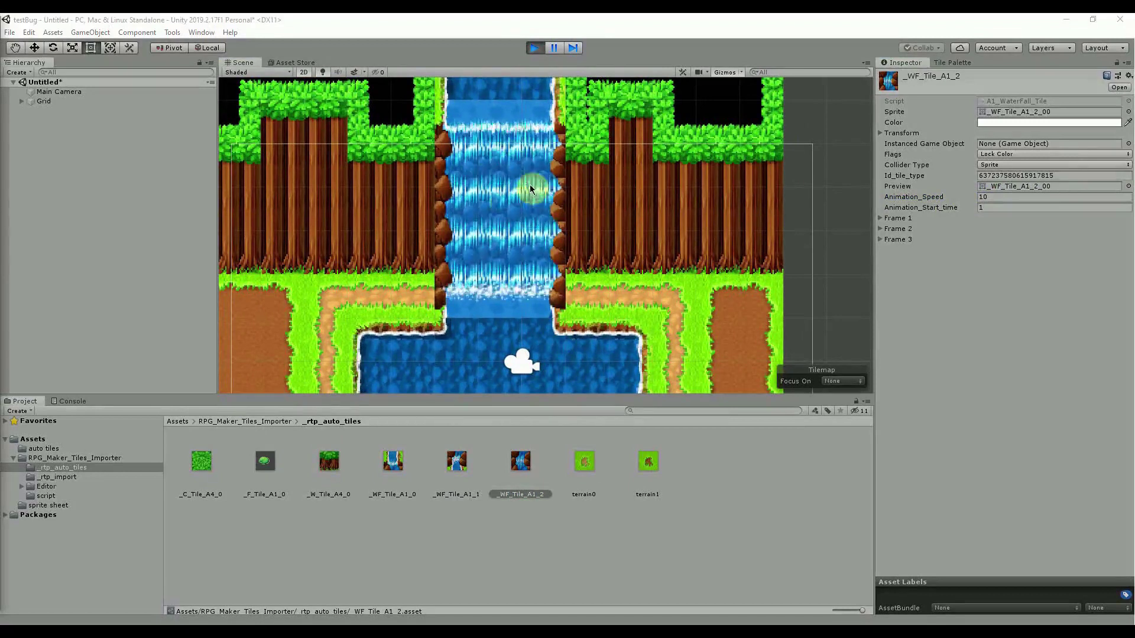
click(535, 49)
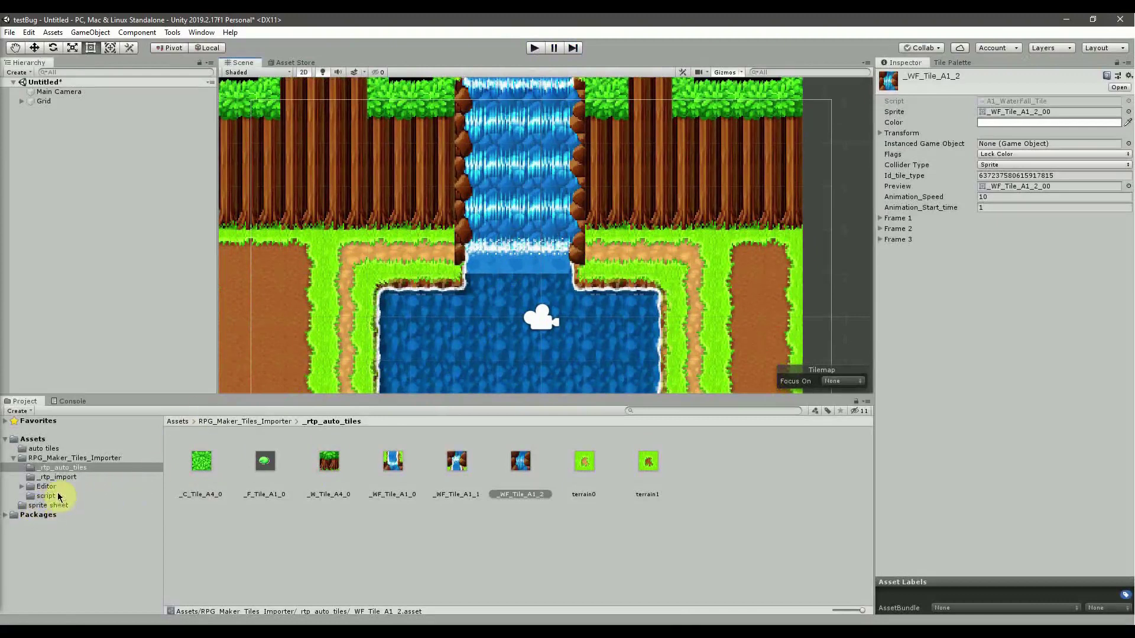
click(43, 448)
click(202, 461)
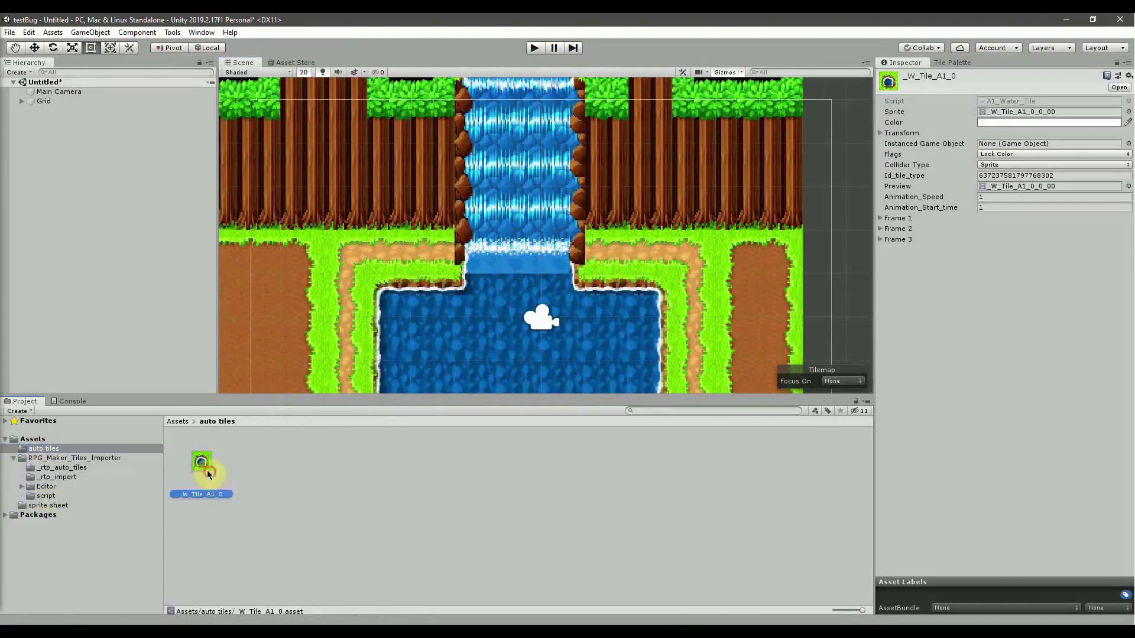
click(1014, 196)
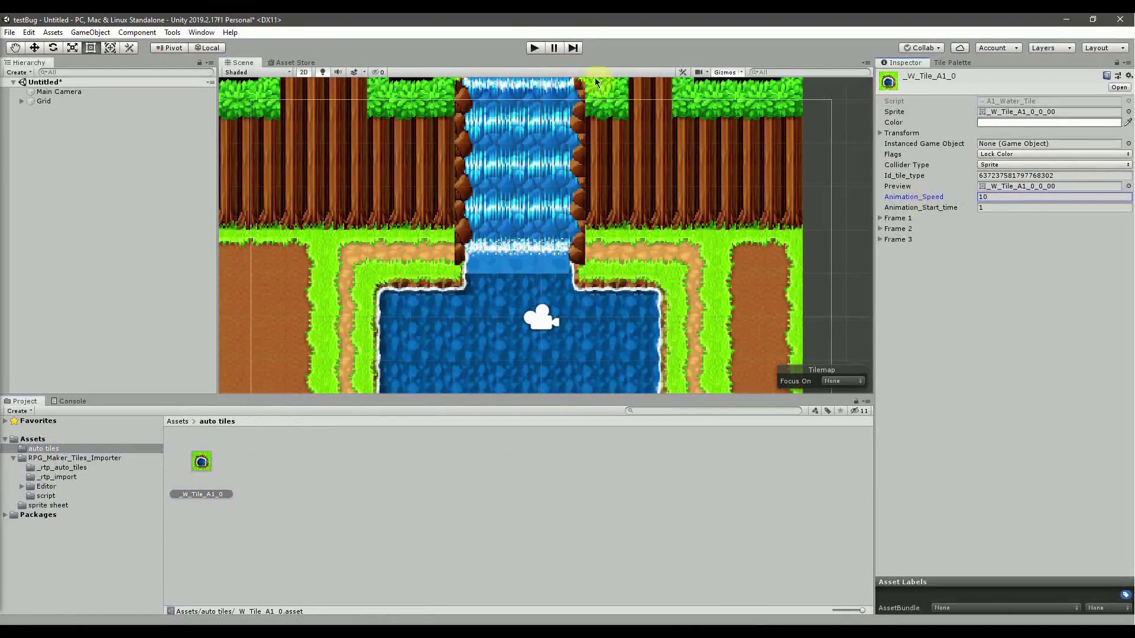
click(552, 49)
click(533, 49)
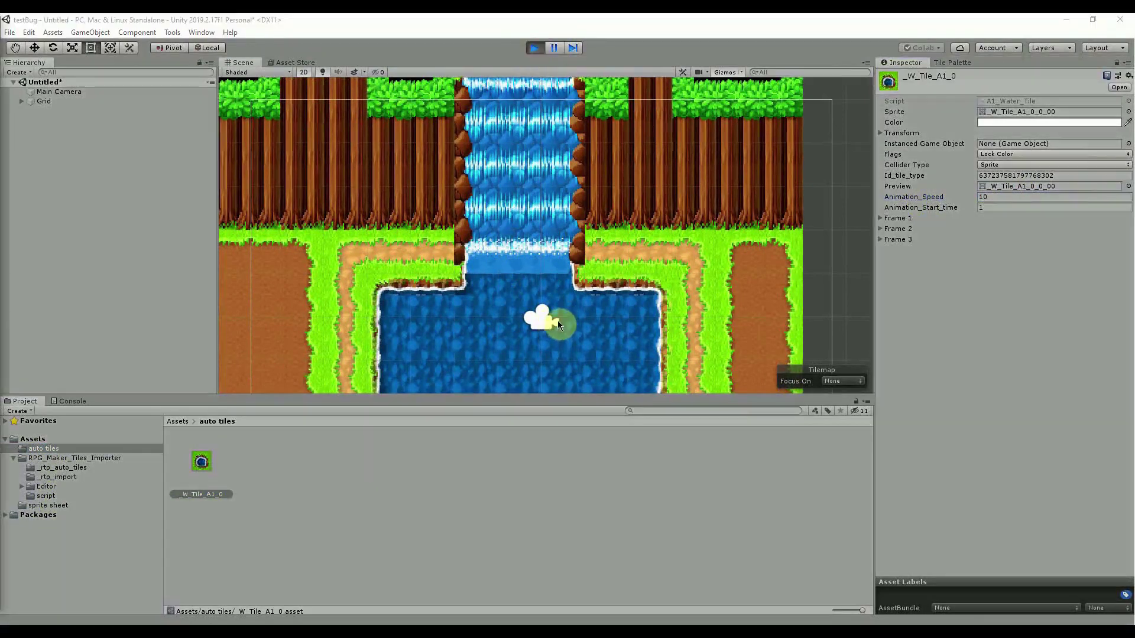
middle_drag(558, 320, 585, 211)
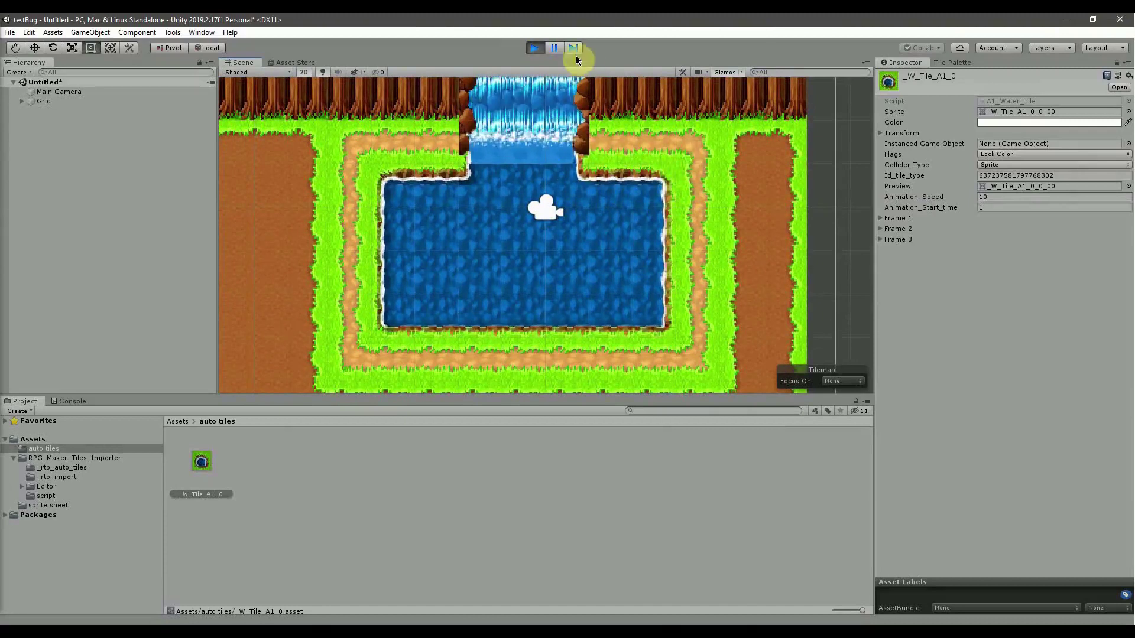
click(533, 48)
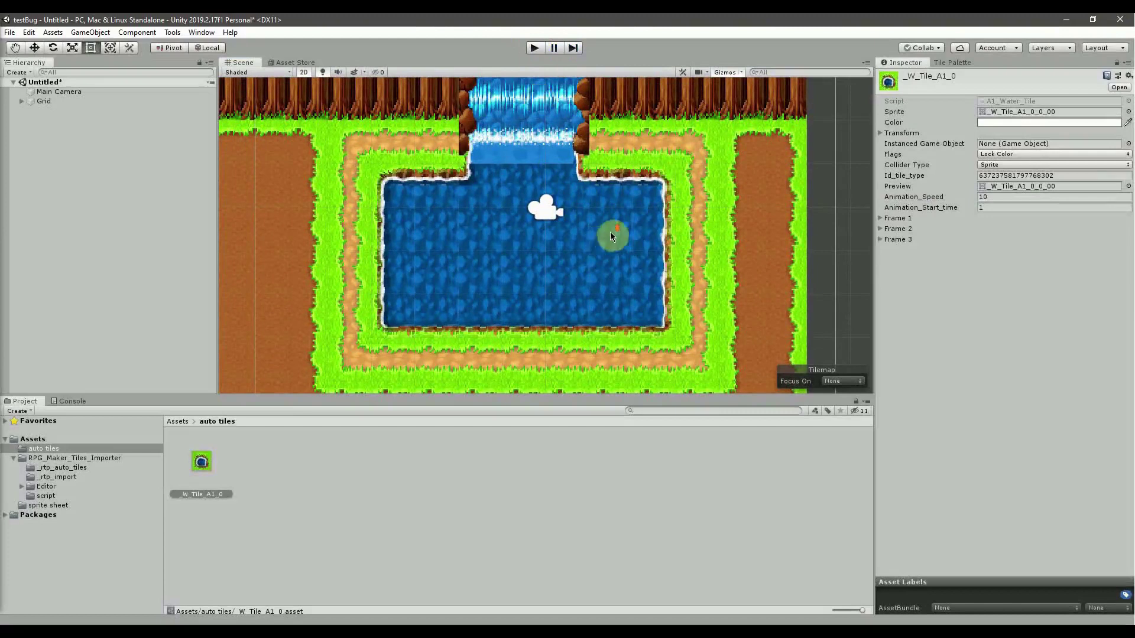
scroll(535, 256, down, 5)
middle_drag(545, 233, 528, 266)
scroll(528, 266, down, 3)
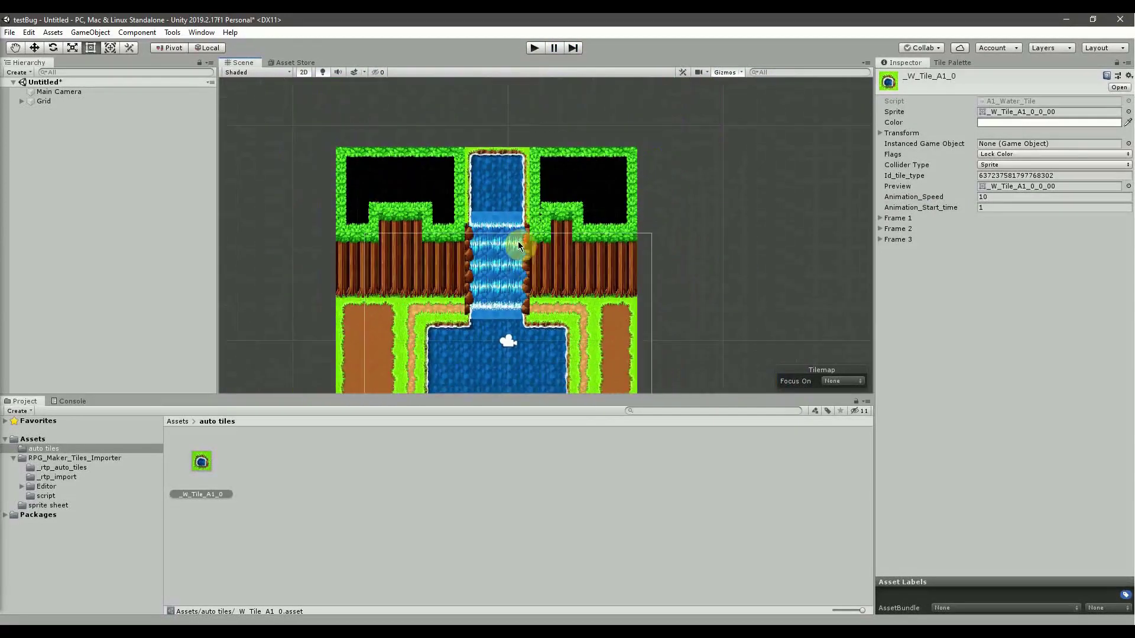
scroll(519, 246, up, 1)
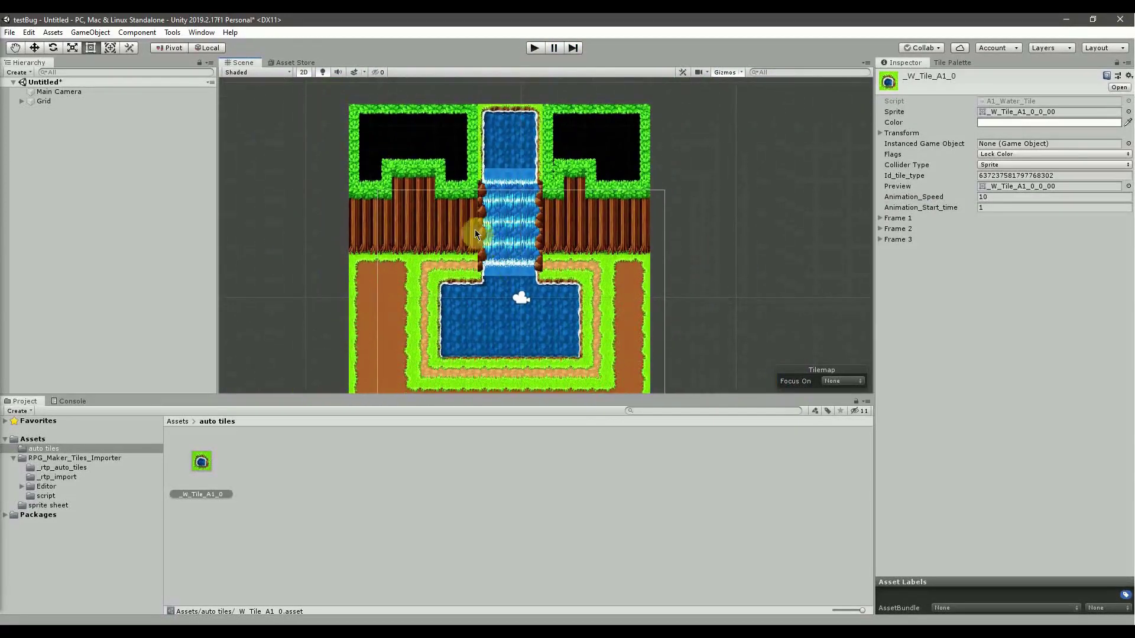
scroll(511, 216, down, 2)
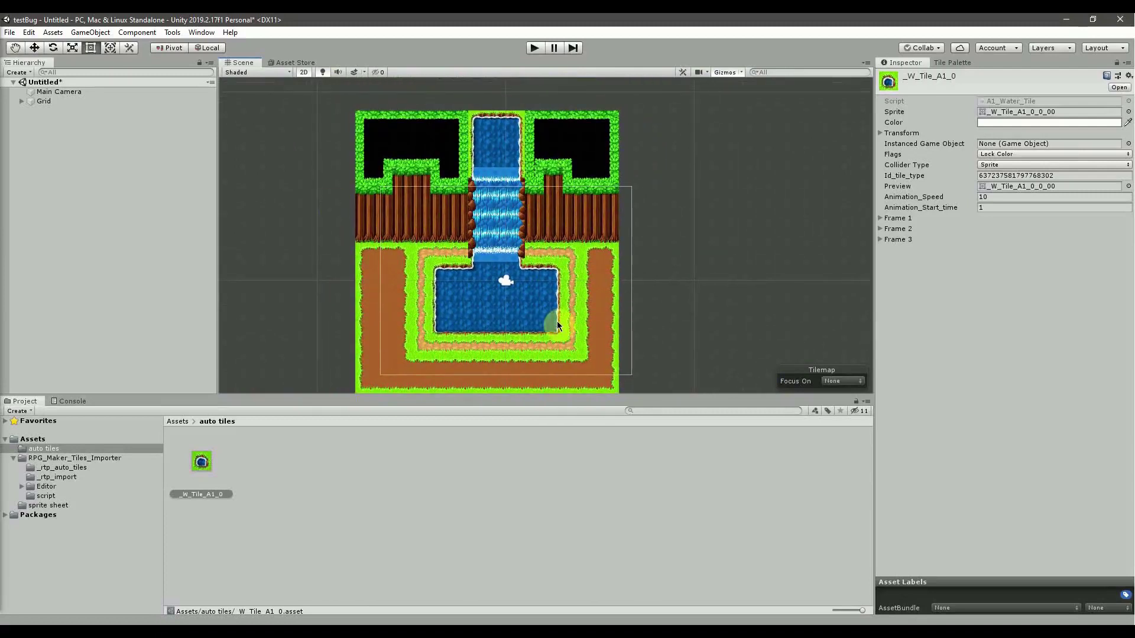
Launch the RPGM Importer's Auto Tile Importer from the Tools menu.
click(173, 32)
mouse_move(204, 59)
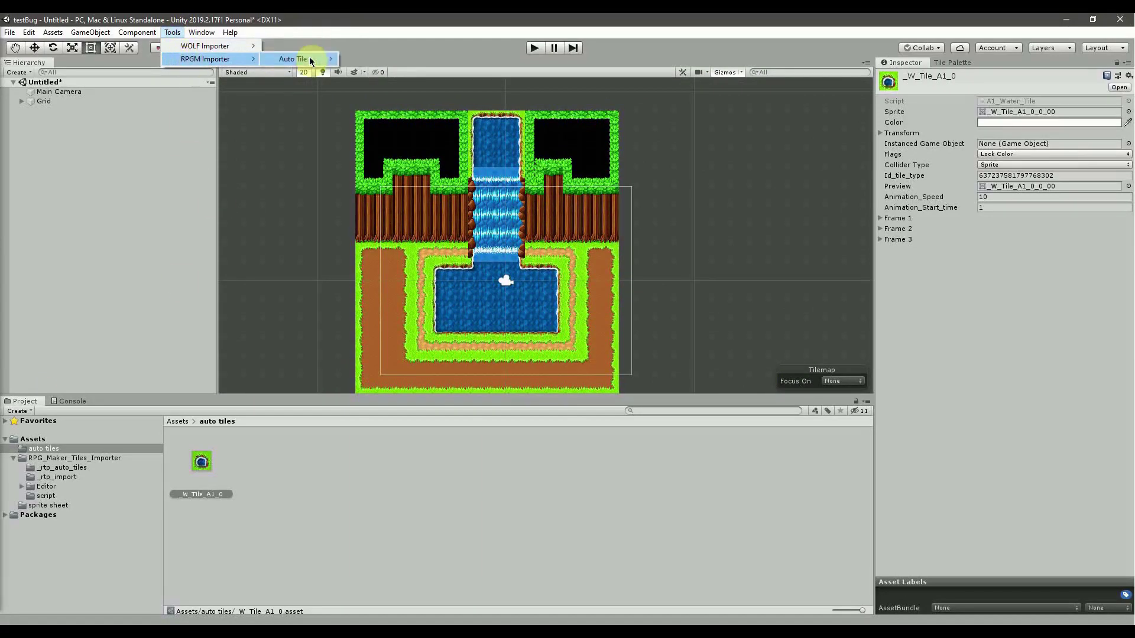
mouse_move(310, 60)
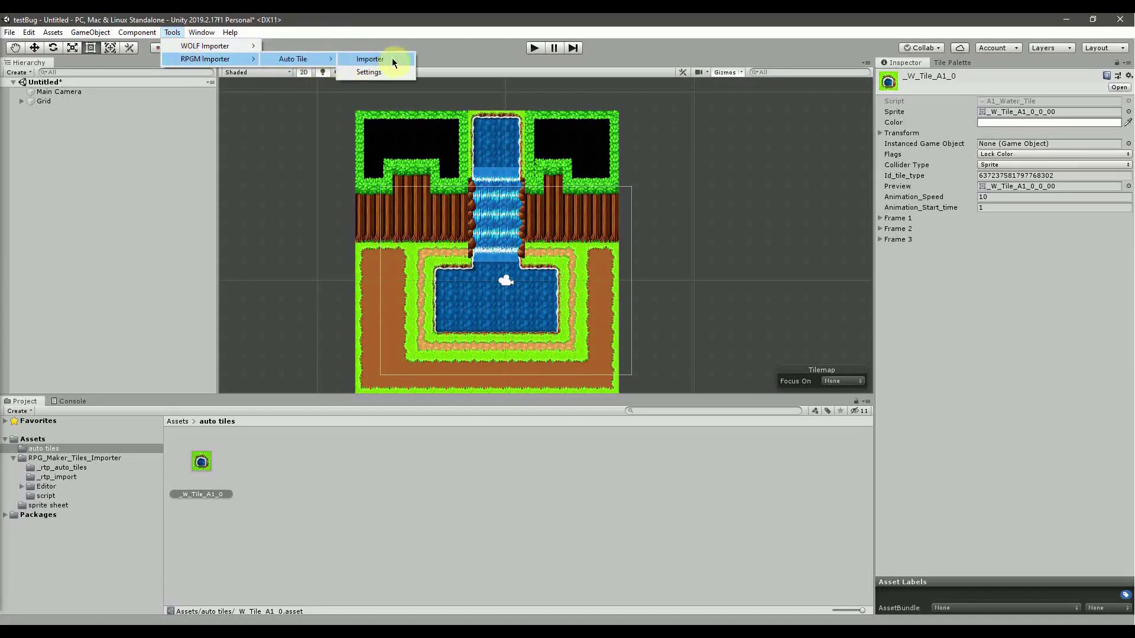
click(393, 61)
drag(604, 77, 506, 66)
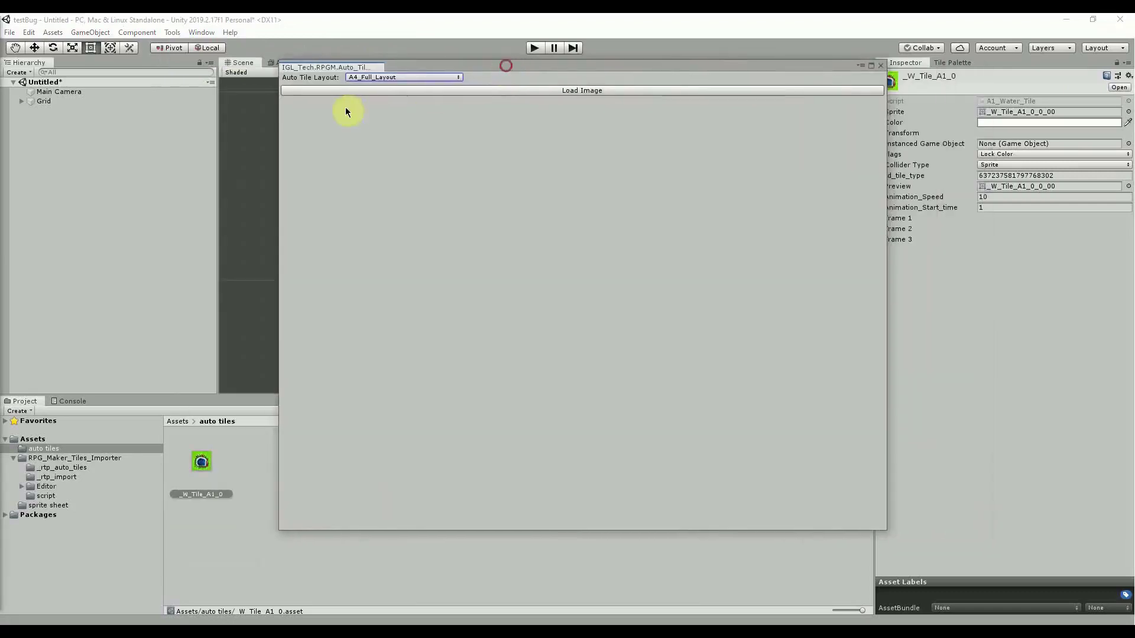
Set the Auto Tile Layout to A2_Single_Terrain and load ceiling.png.
click(445, 78)
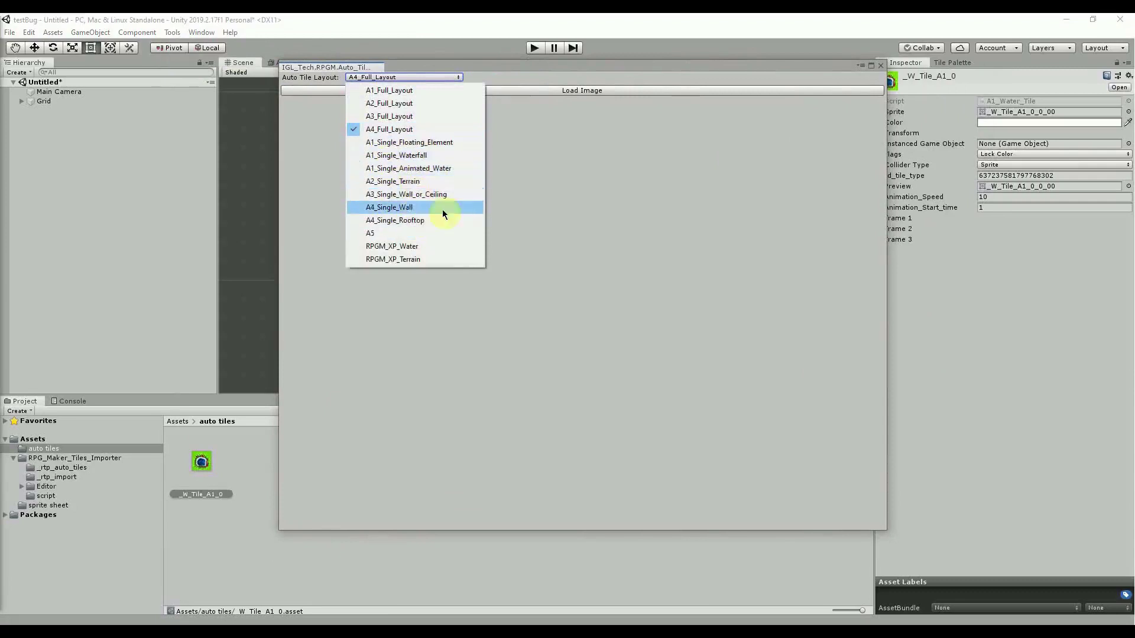
click(392, 181)
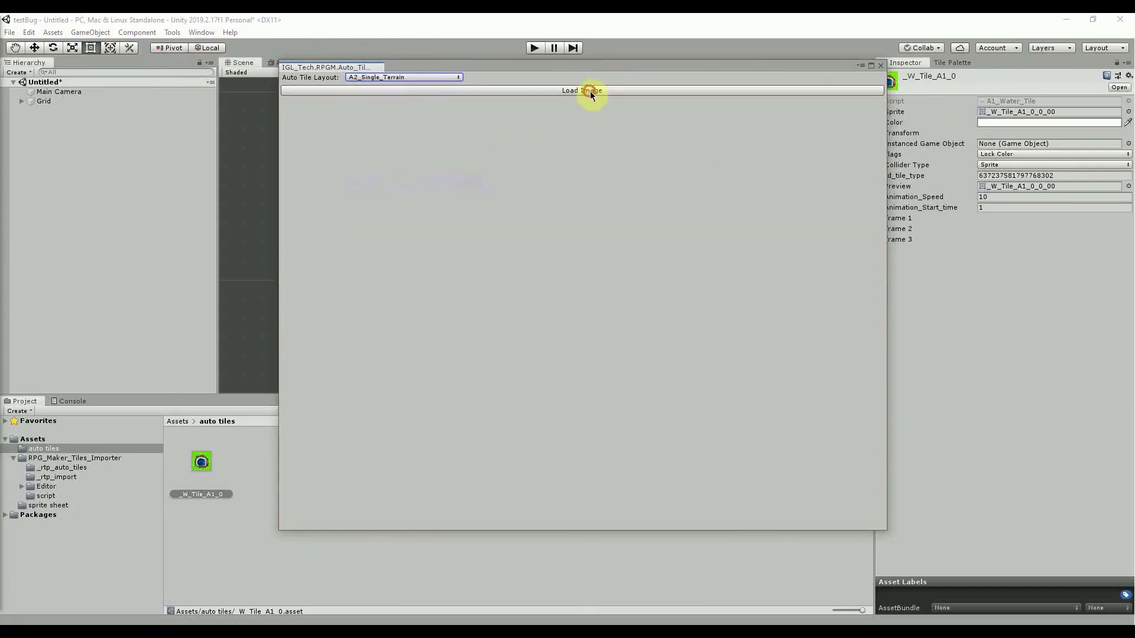
click(590, 91)
scroll(519, 337, down, 10)
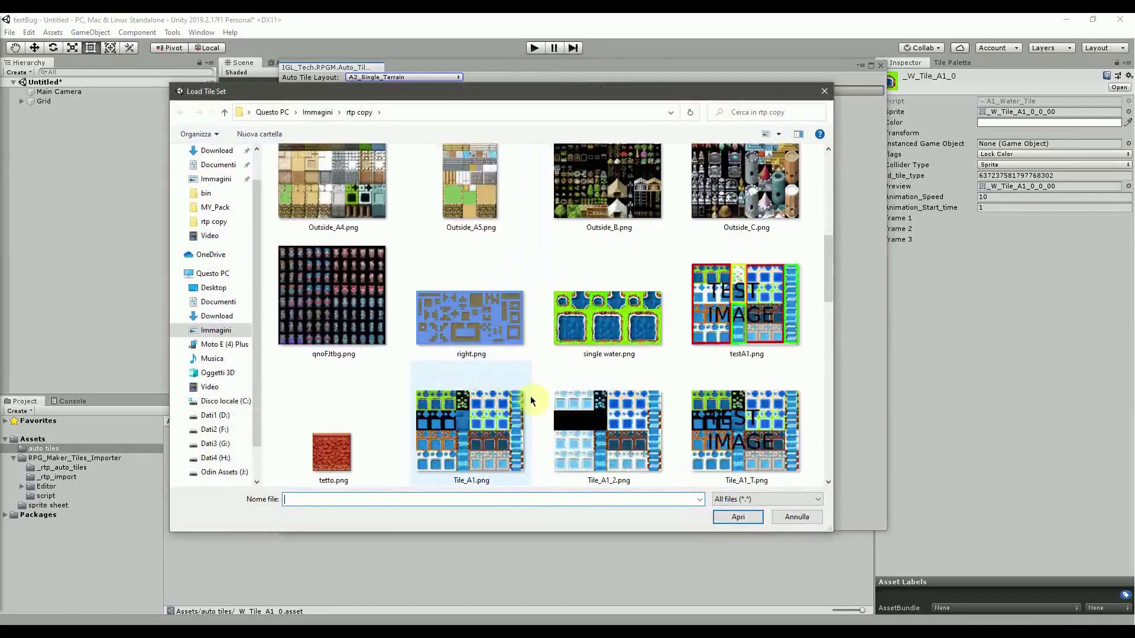
scroll(520, 390, down, 5)
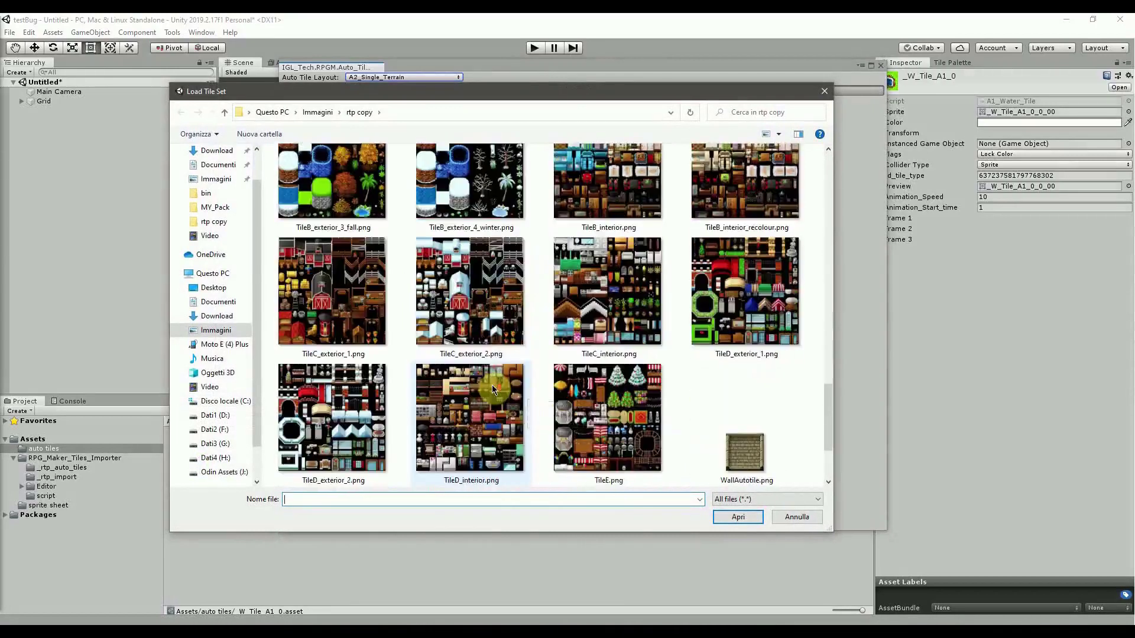
scroll(503, 394, up, 5)
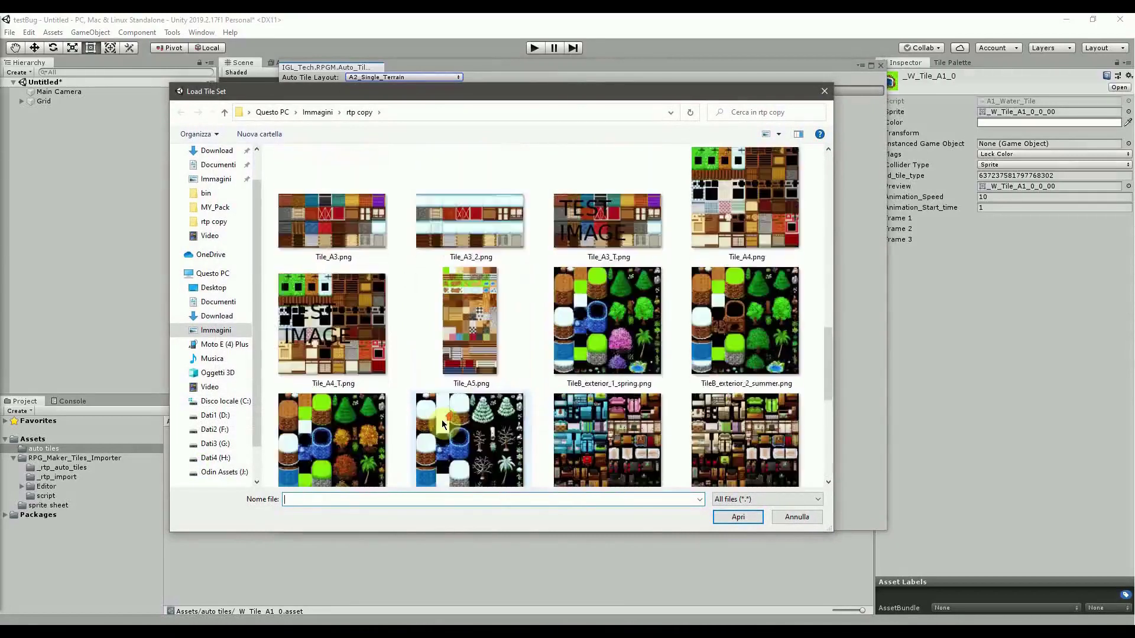
scroll(587, 361, up, 5)
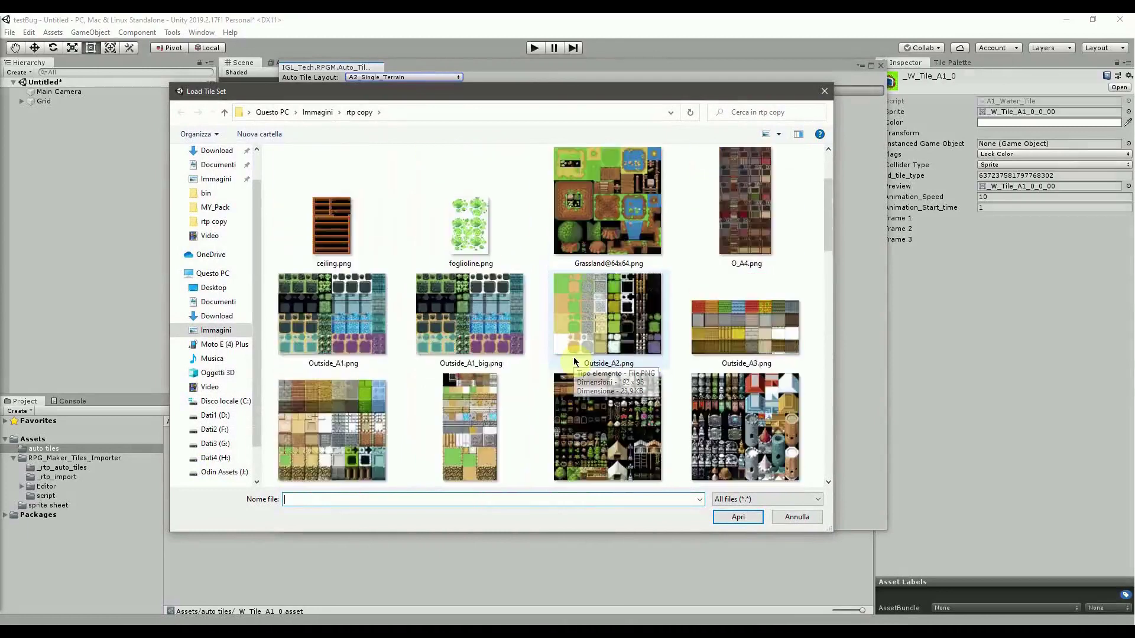
double_click(341, 351)
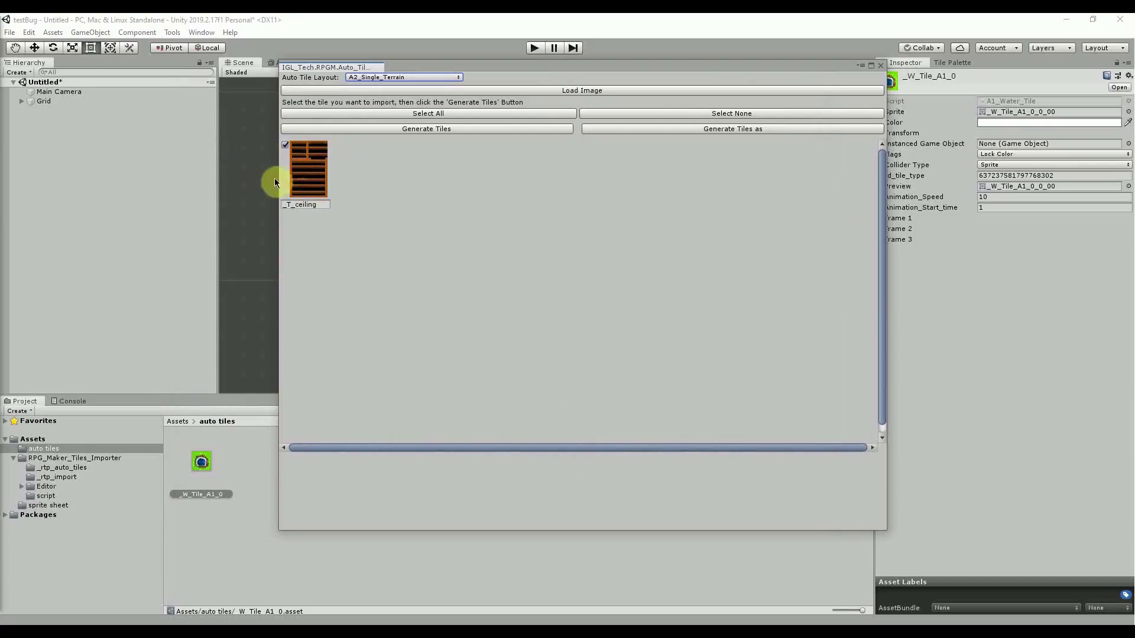
Set the layout to A1_Single_Animated_Water and load single water.png.
click(434, 77)
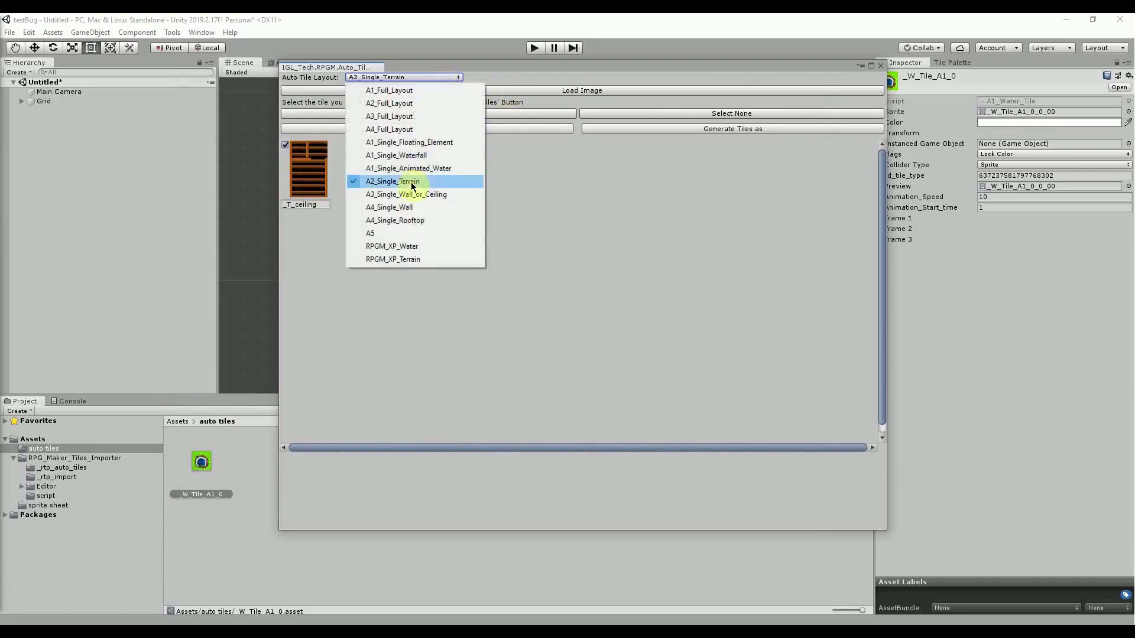
click(456, 170)
click(568, 90)
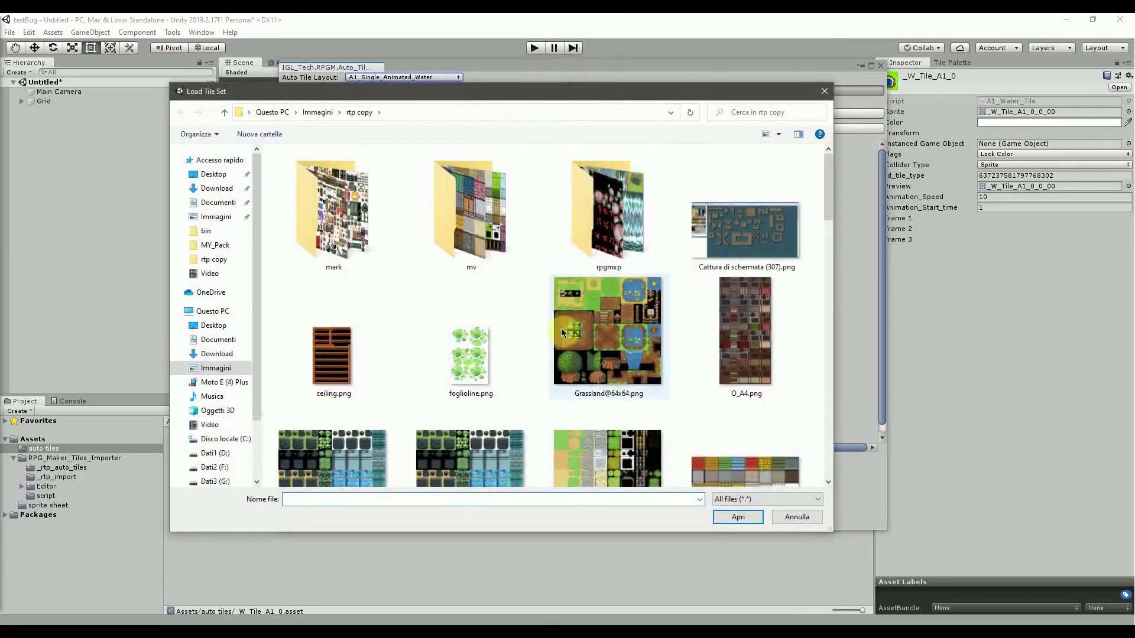
scroll(628, 296, down, 5)
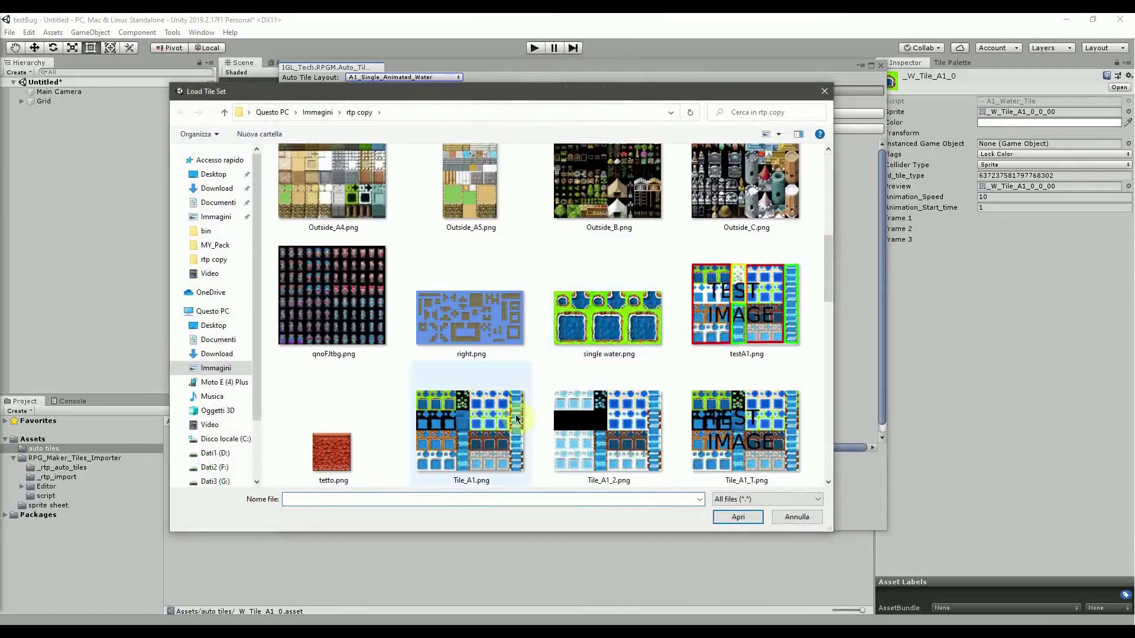
click(606, 313)
click(738, 517)
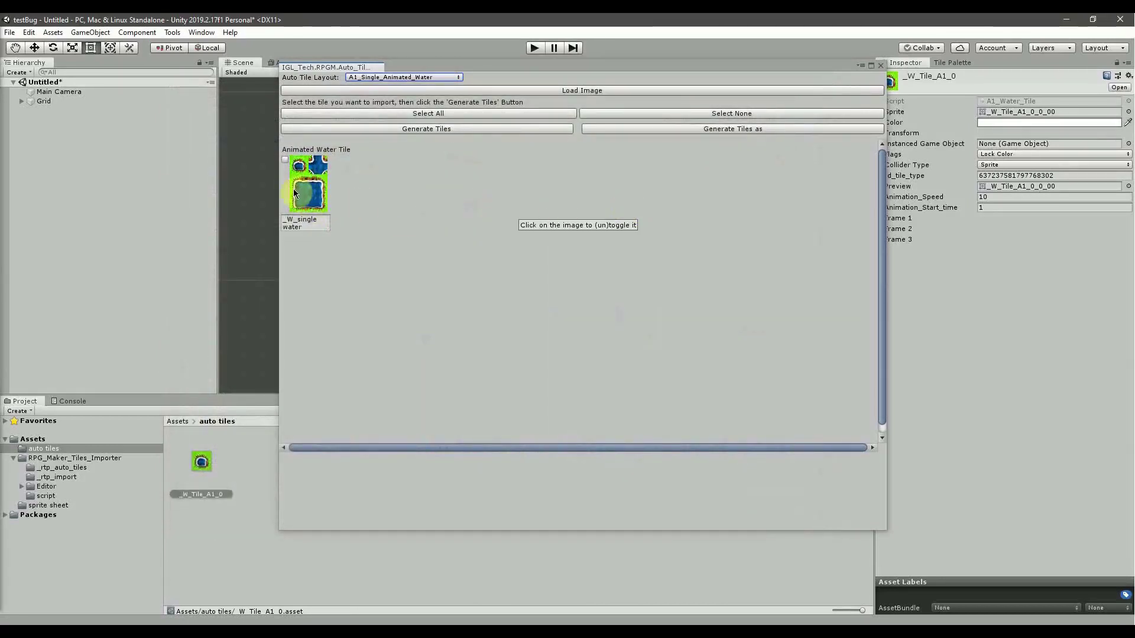
Switch the layout to RPGM_XP_Water and load 034-Waterfall02.png from the rpgmxp folder.
click(434, 76)
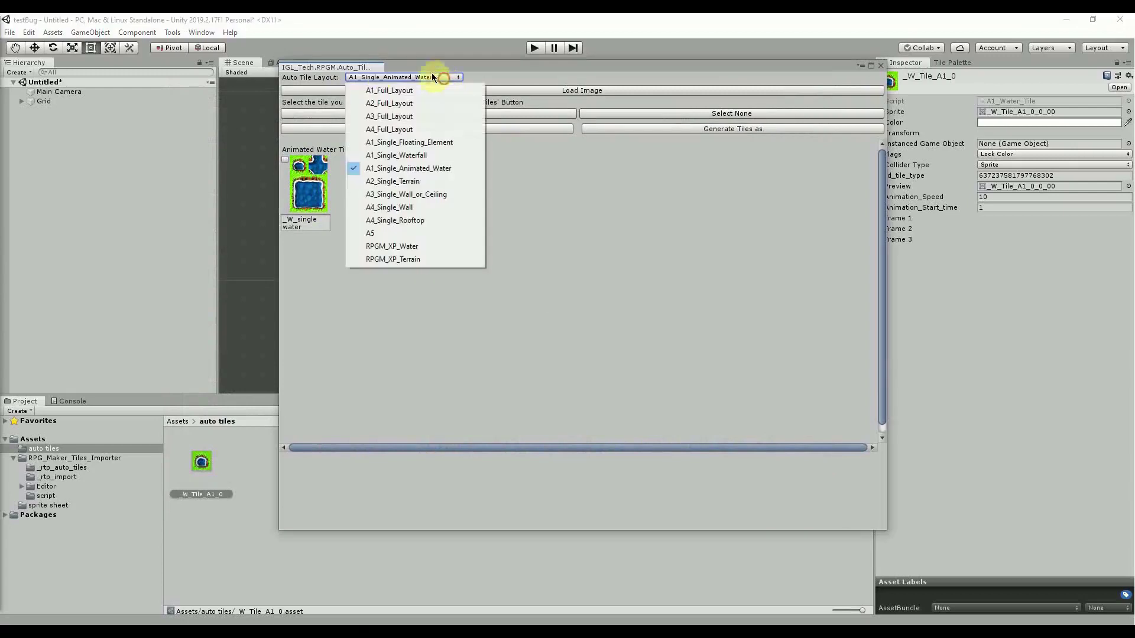
click(424, 249)
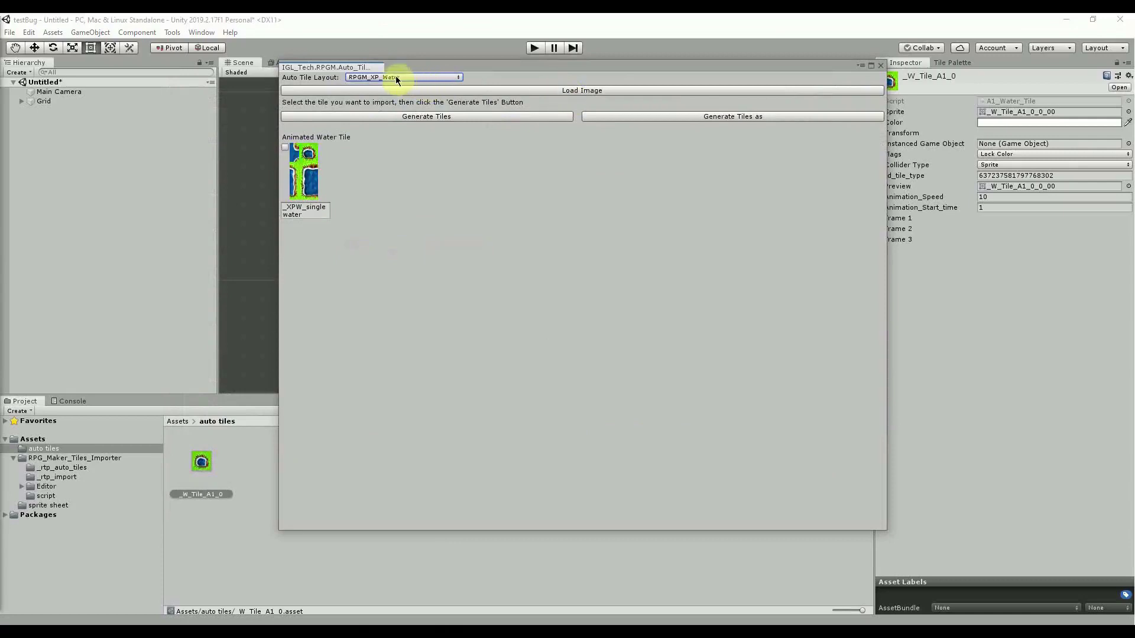
click(544, 93)
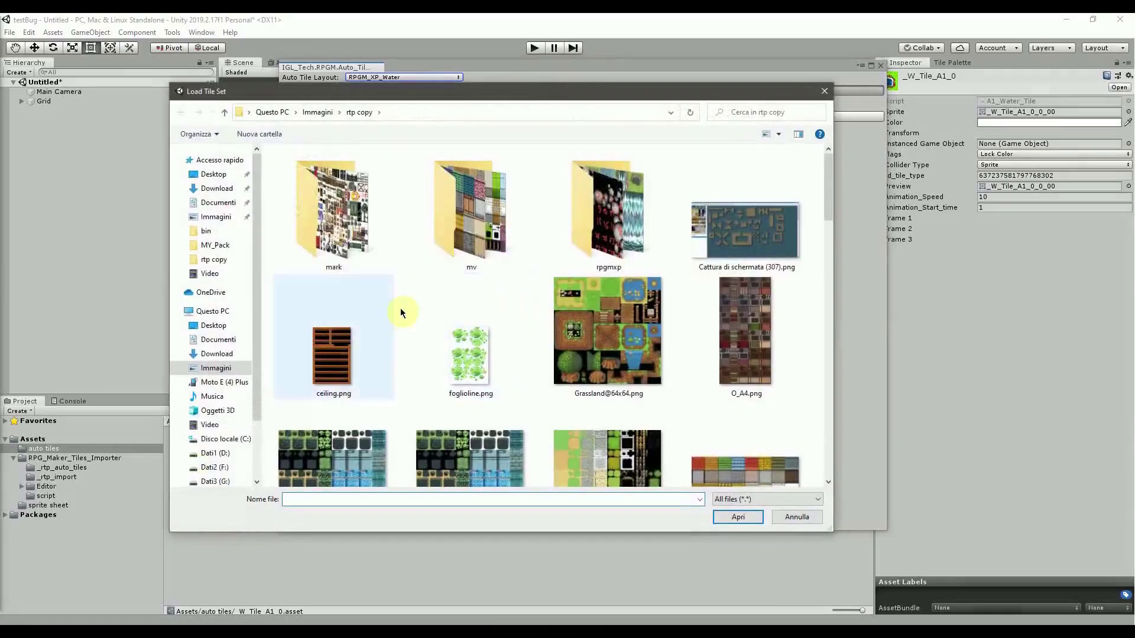
click(584, 233)
double_click(584, 232)
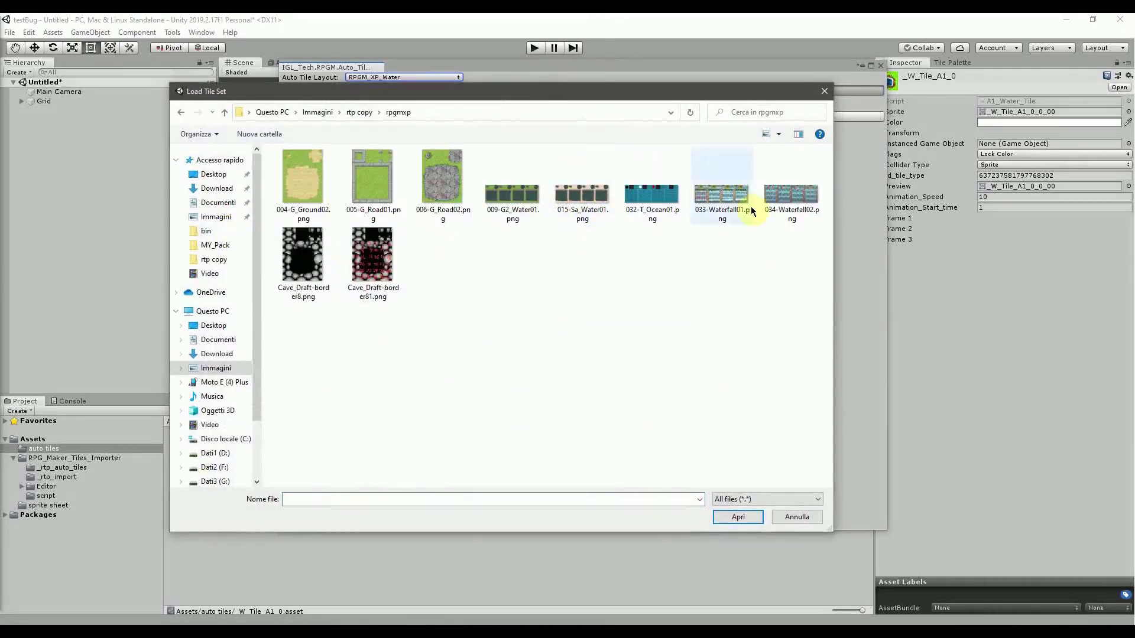
click(768, 201)
ctrl+scroll(758, 215, up, 5)
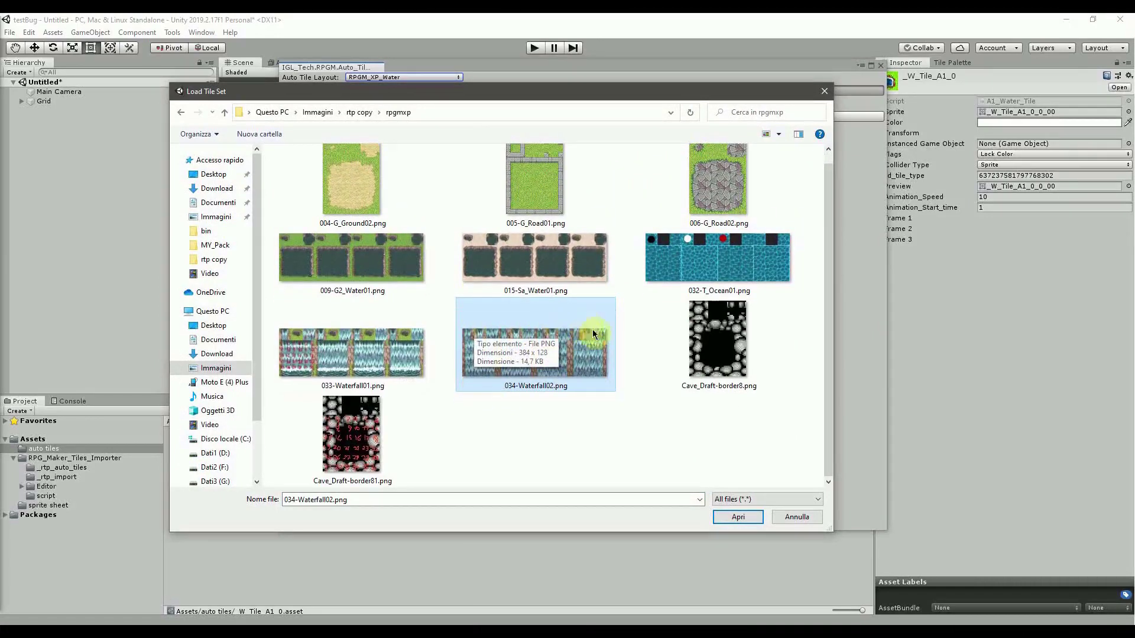
click(746, 516)
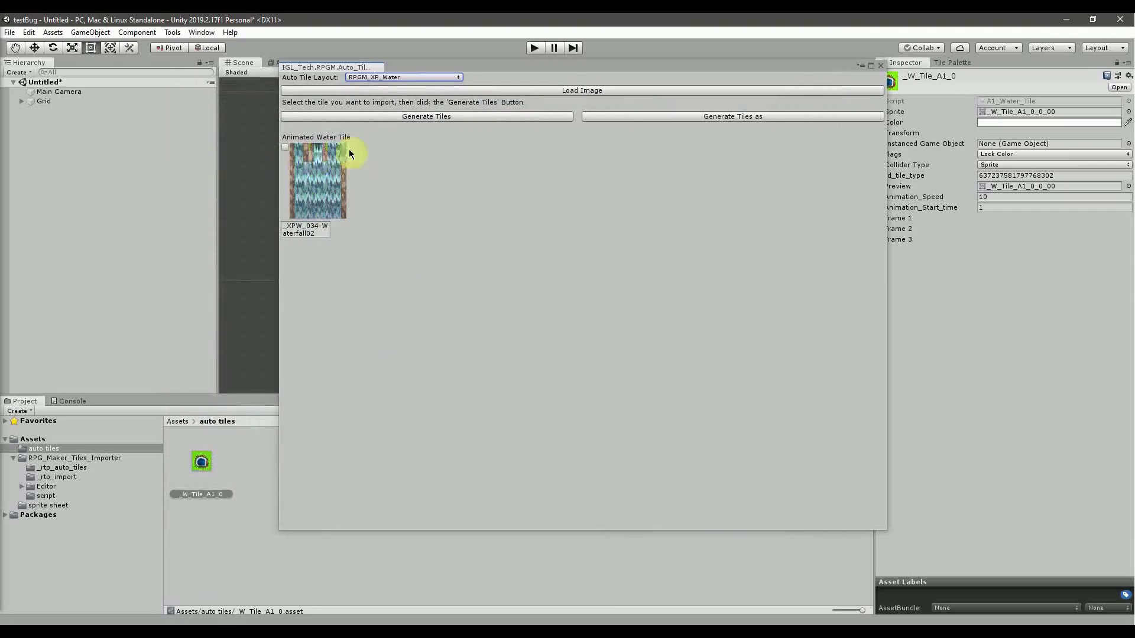
Switch the layout to RPGM_XP_Terrain and load 006-G_Road02.png.
click(454, 79)
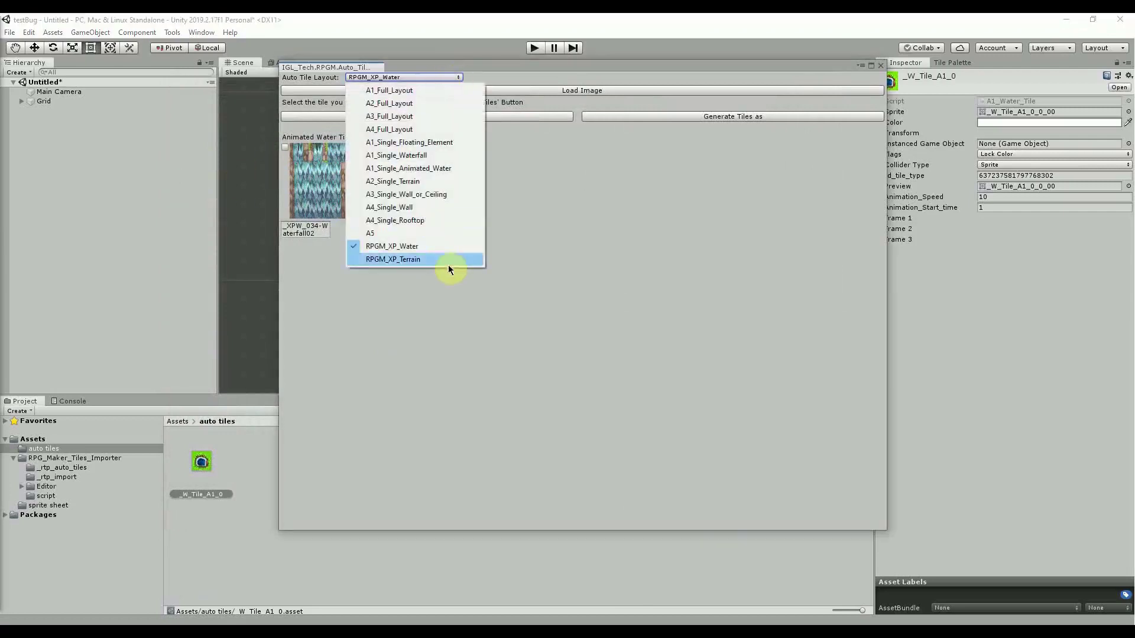
click(448, 264)
click(588, 92)
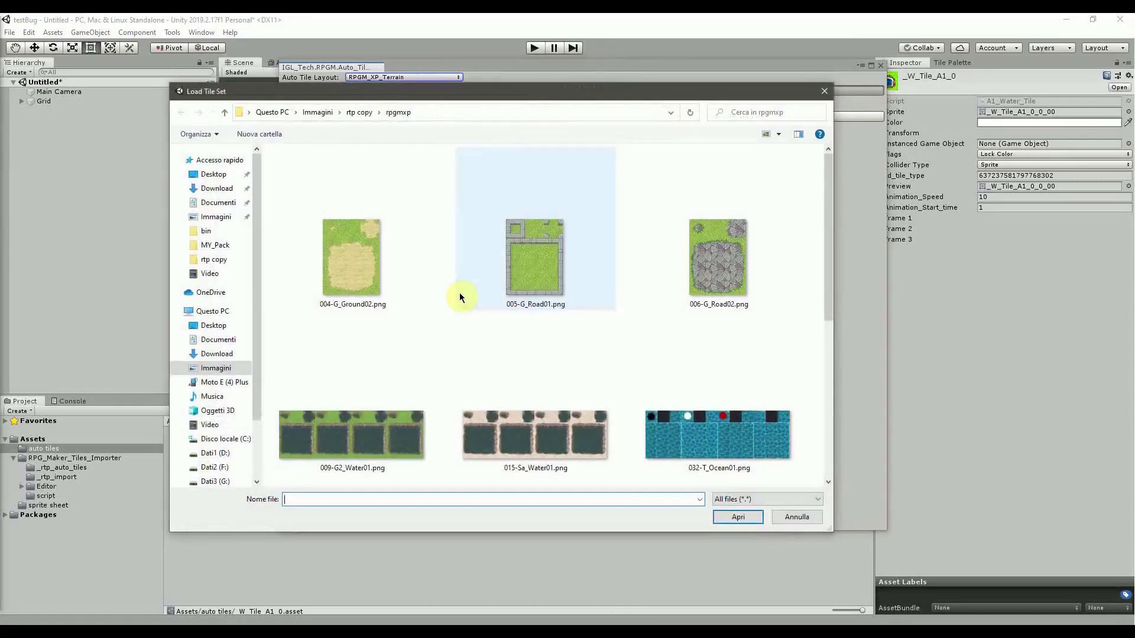
double_click(704, 275)
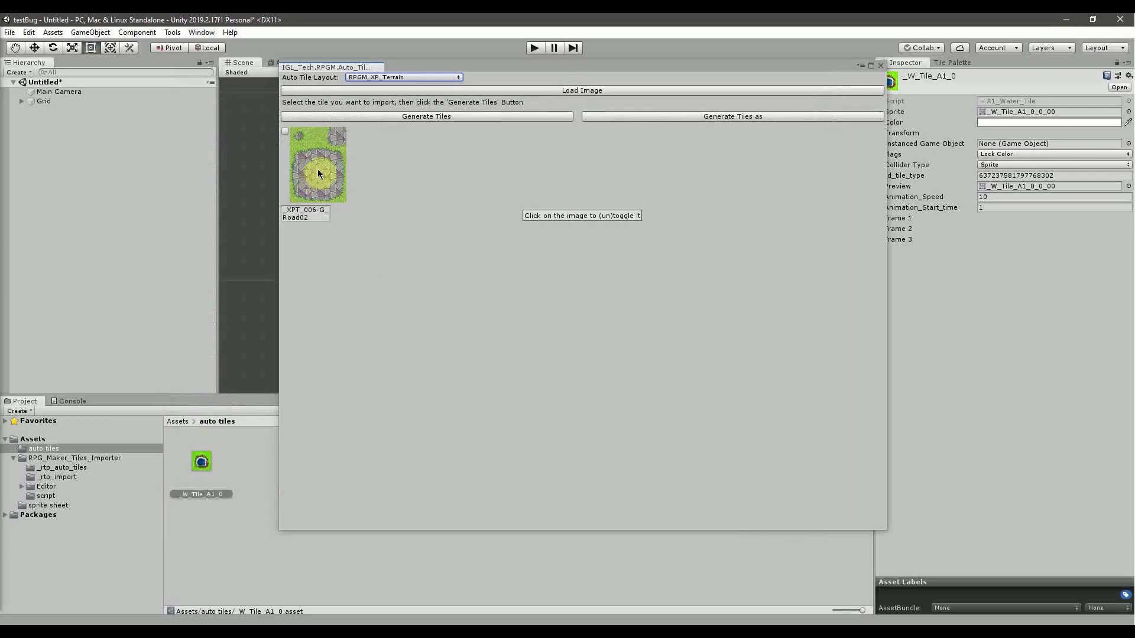
Switch the layout to A5 and load Tile_A5.png from the rtp copy folder.
click(450, 79)
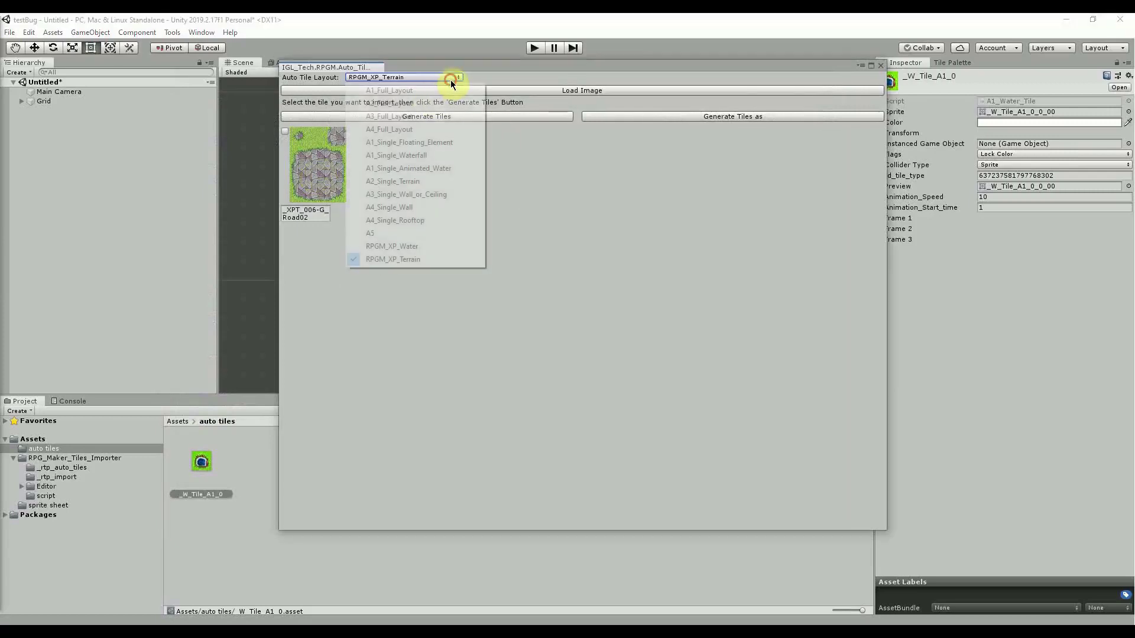
click(409, 236)
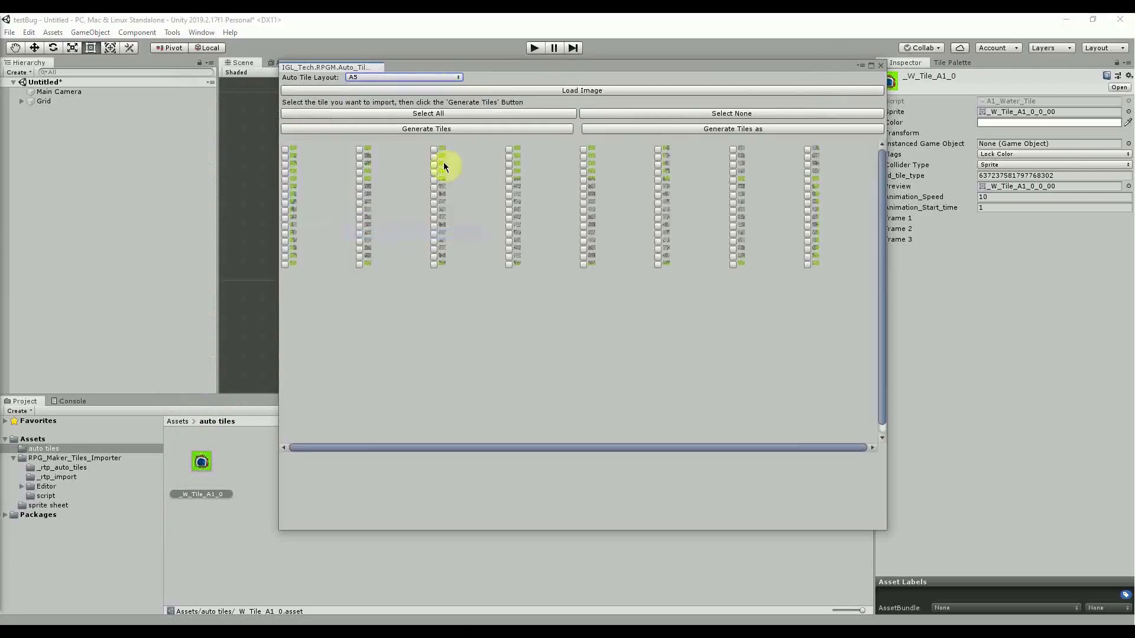
click(613, 92)
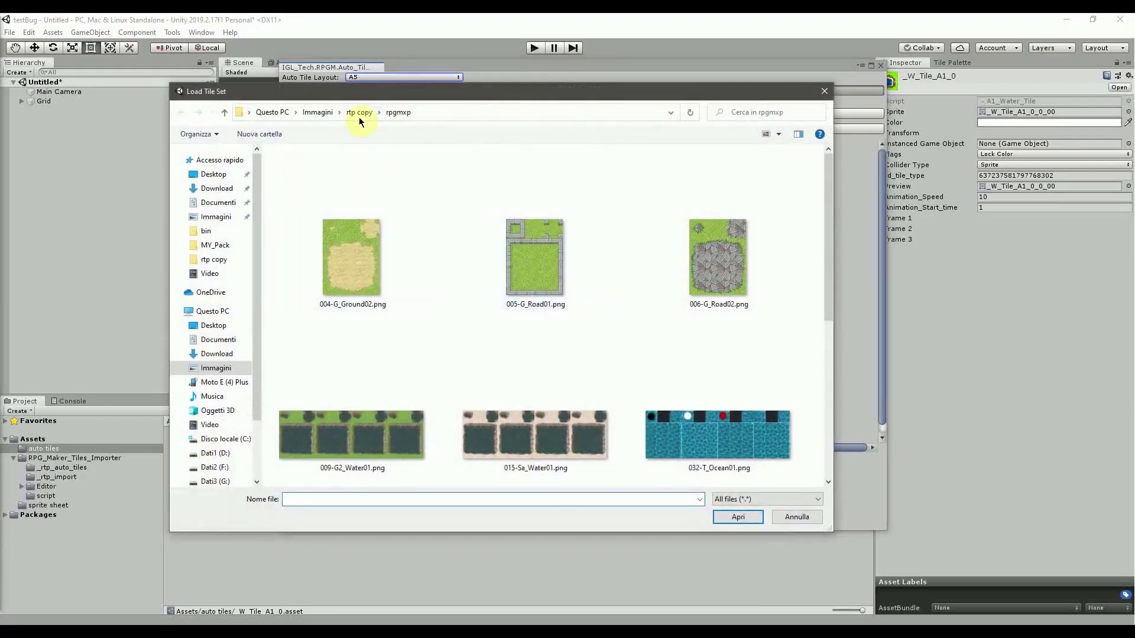
click(360, 113)
scroll(544, 266, down, 10)
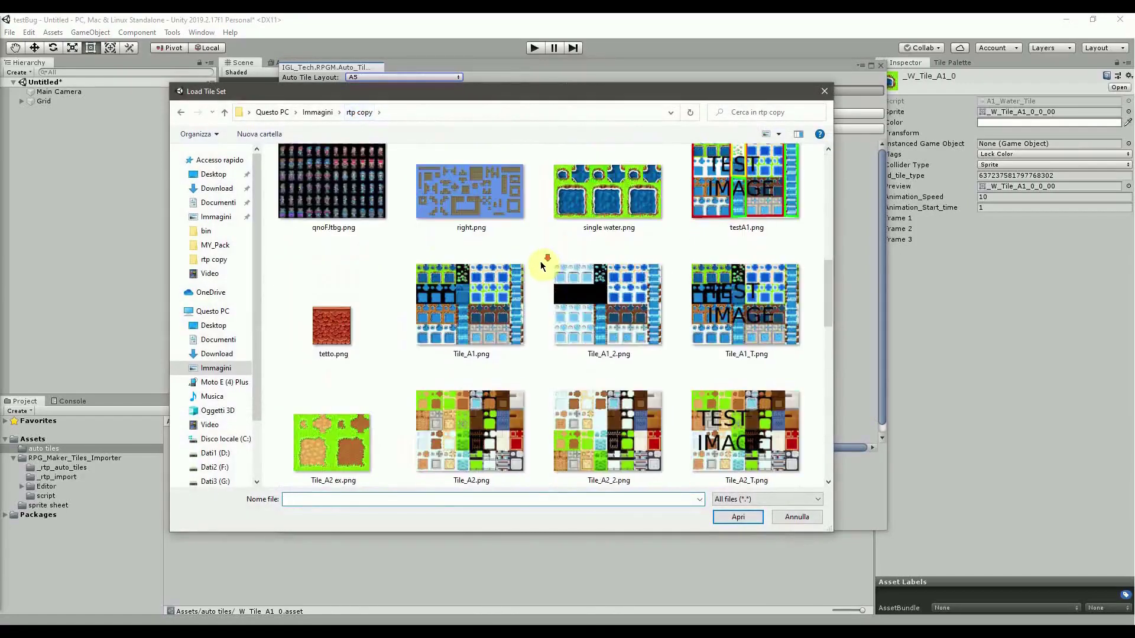
scroll(540, 261, down, 15)
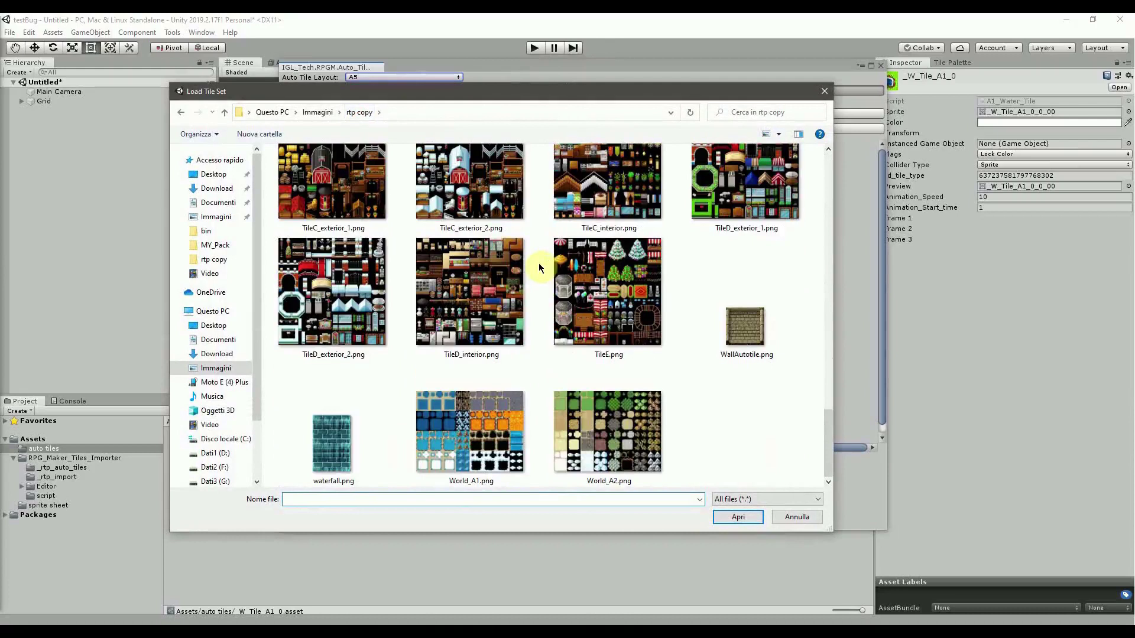
scroll(539, 283, up, 8)
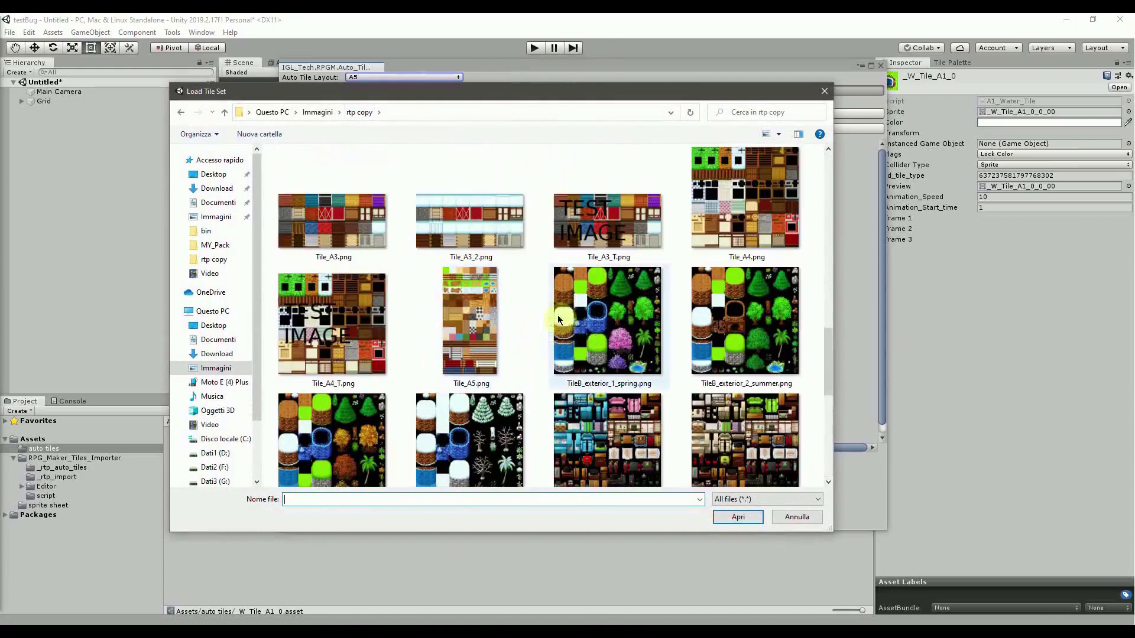
click(474, 329)
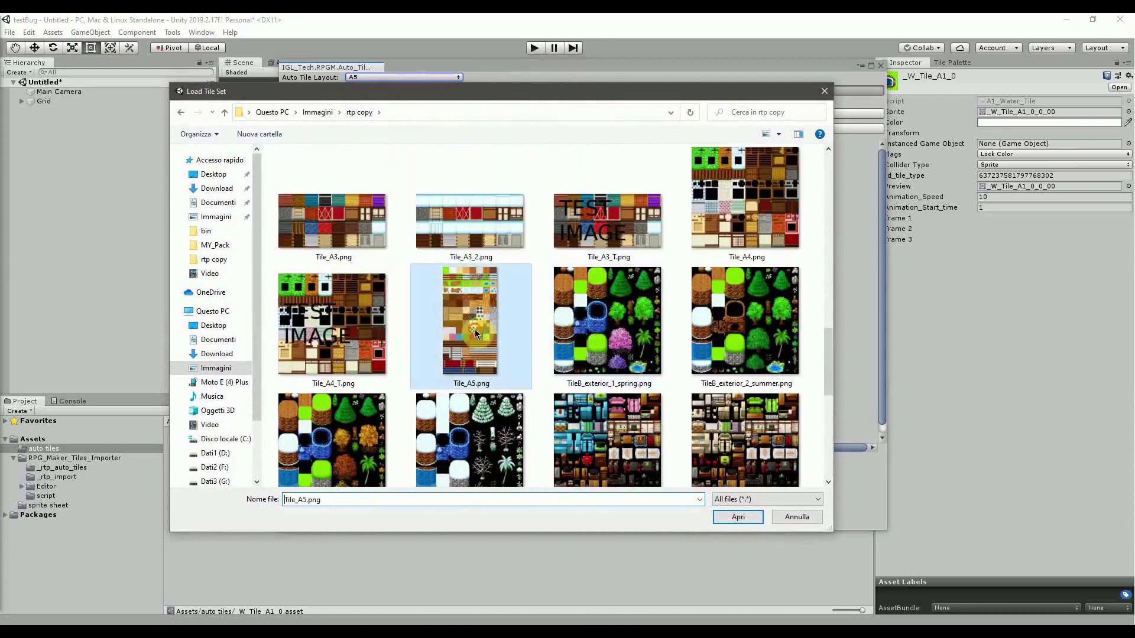
click(737, 517)
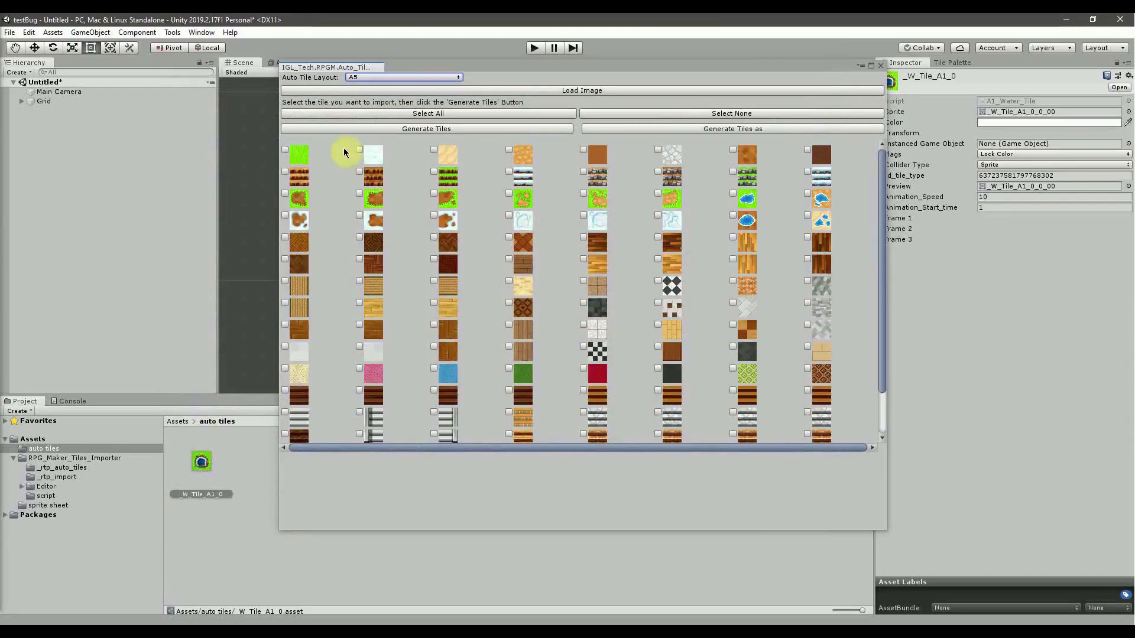
Generate tiles from the grass, white, sand and orange cobble tiles, then close the importer.
click(284, 150)
click(359, 150)
click(434, 149)
click(509, 150)
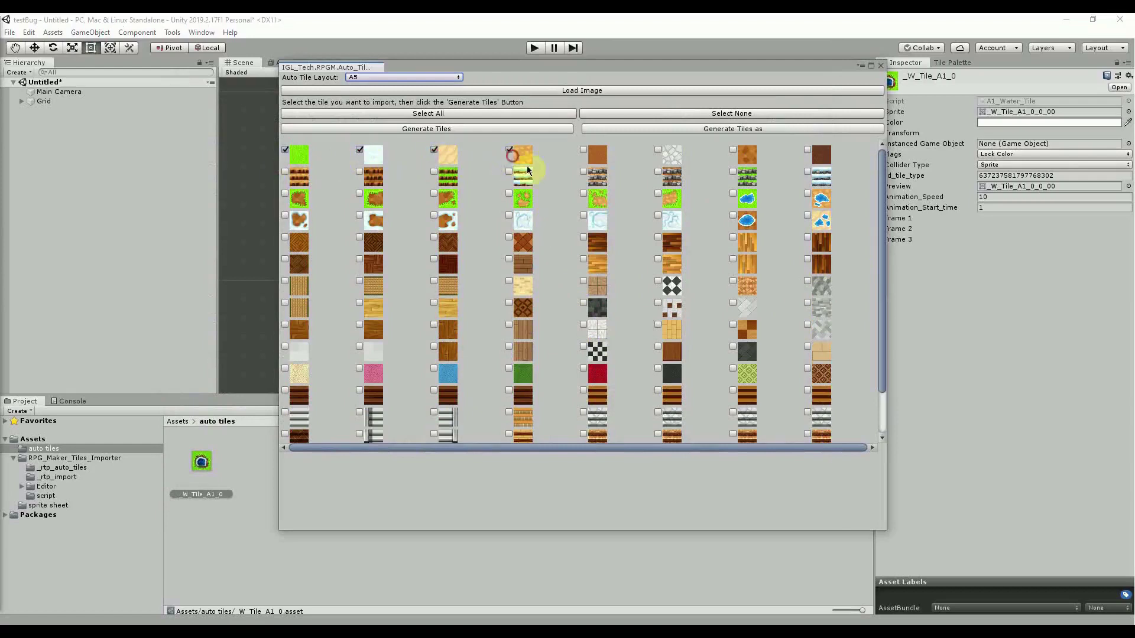
click(477, 129)
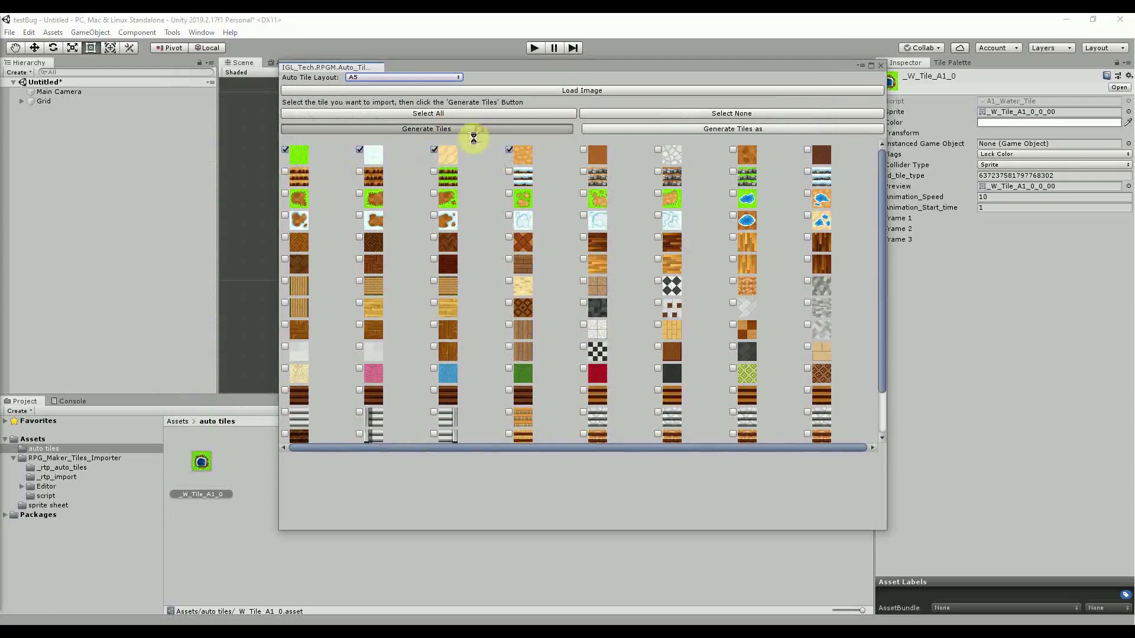
click(881, 67)
Add Tile_A5_000 through Tile_A5_003 from _rtp_auto_tiles to the Tile Palette.
click(951, 62)
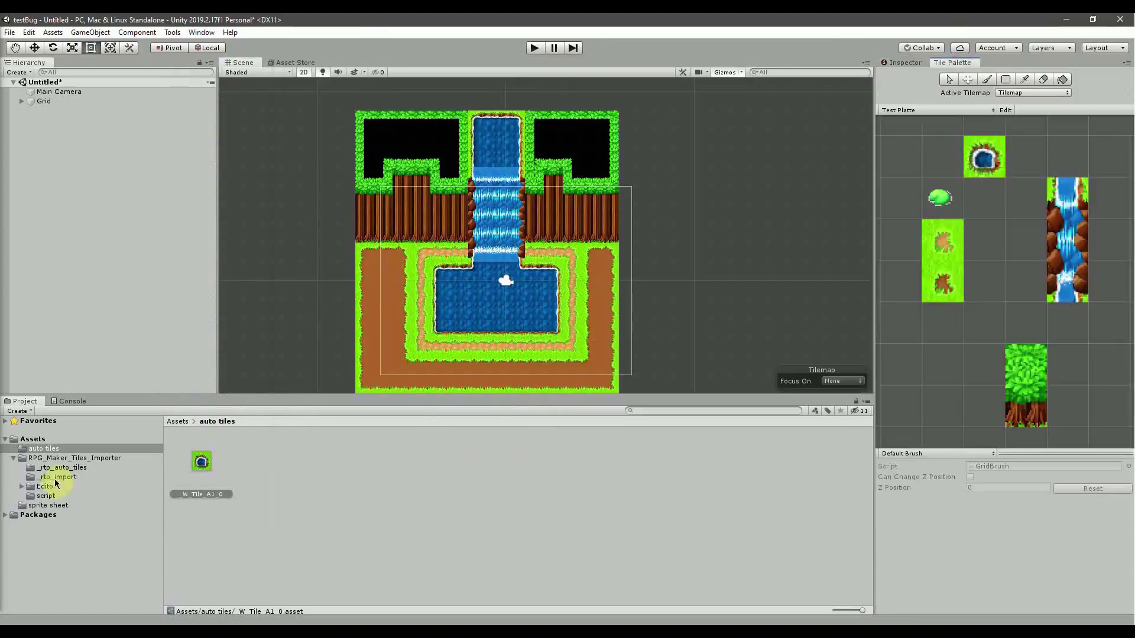
click(75, 470)
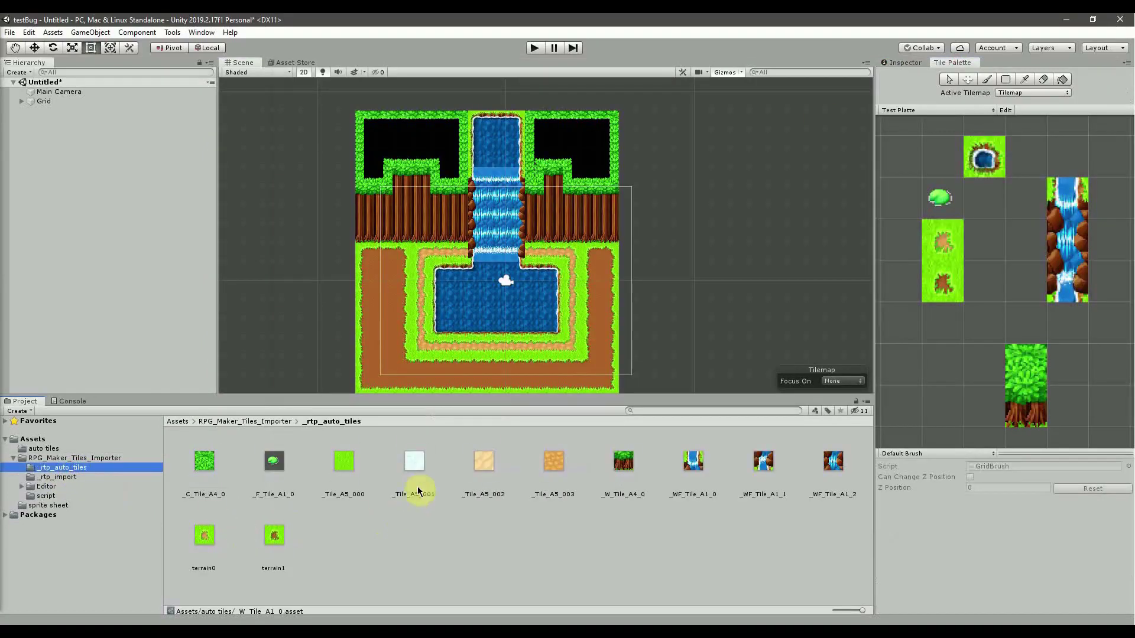
click(358, 470)
shift+click(550, 472)
scroll(896, 354, down, 2)
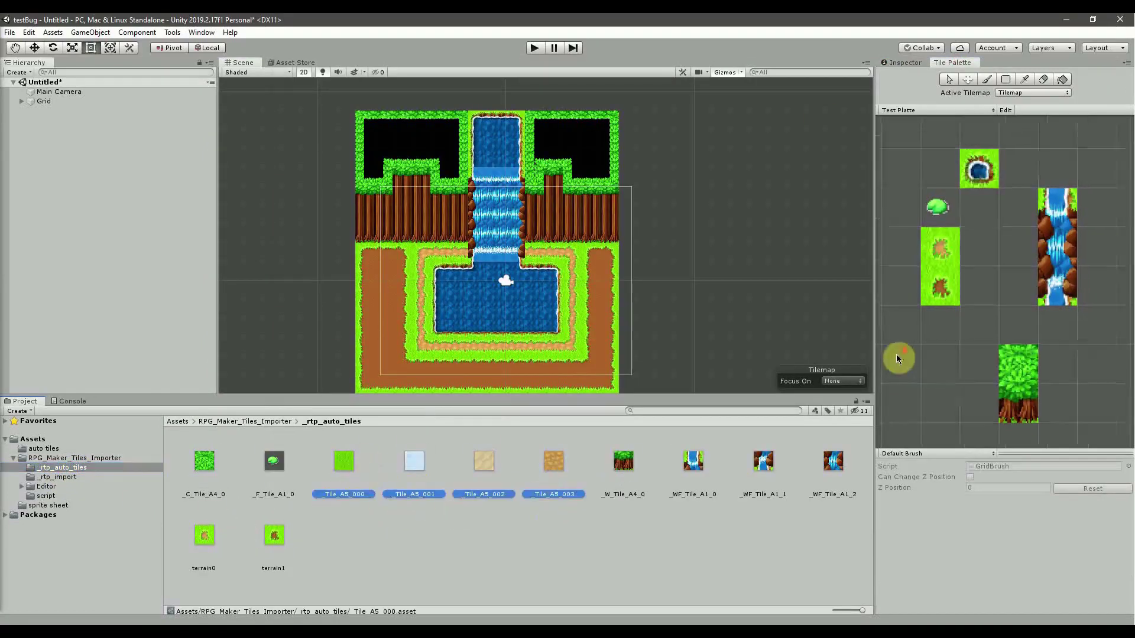
middle_drag(895, 353, 906, 368)
drag(345, 463, 991, 276)
middle_drag(990, 347, 969, 361)
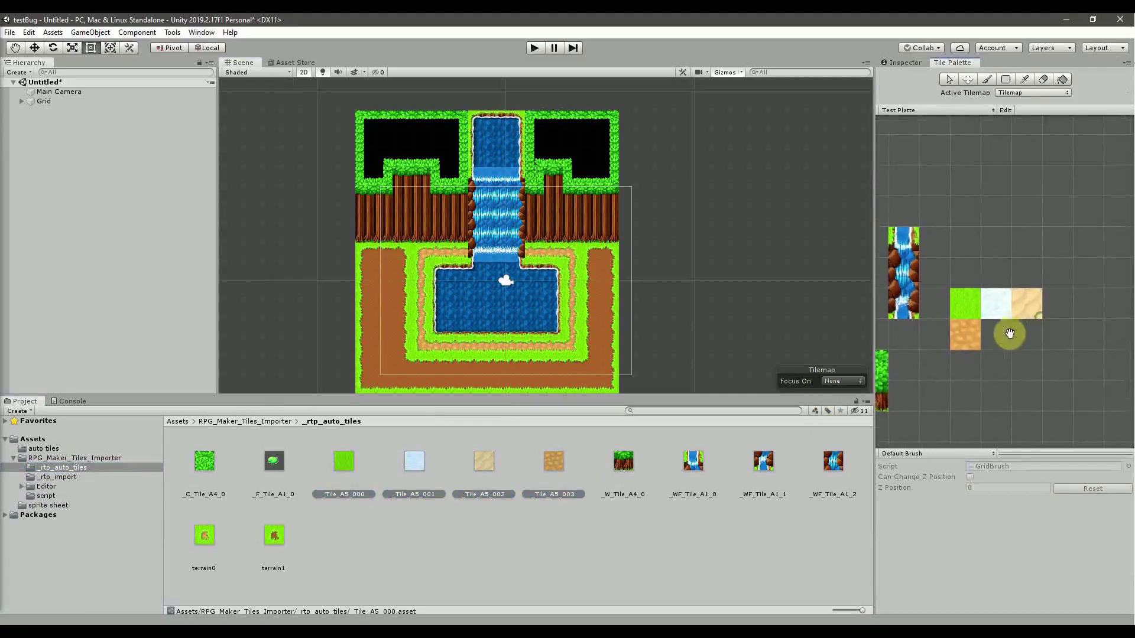
Paint a block of A5 grass beside the map.
click(971, 308)
middle_drag(608, 226, 489, 224)
click(565, 194)
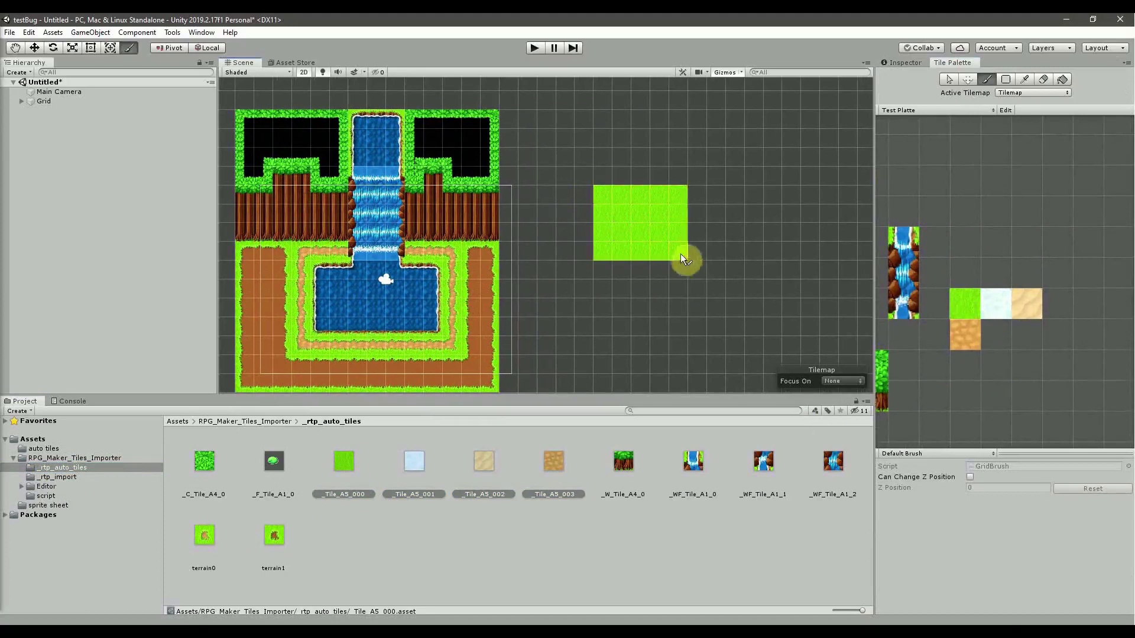
Paint an orange cobble centre in the grass block and turn its border to tan sand.
click(961, 329)
click(640, 291)
scroll(637, 222, up, 5)
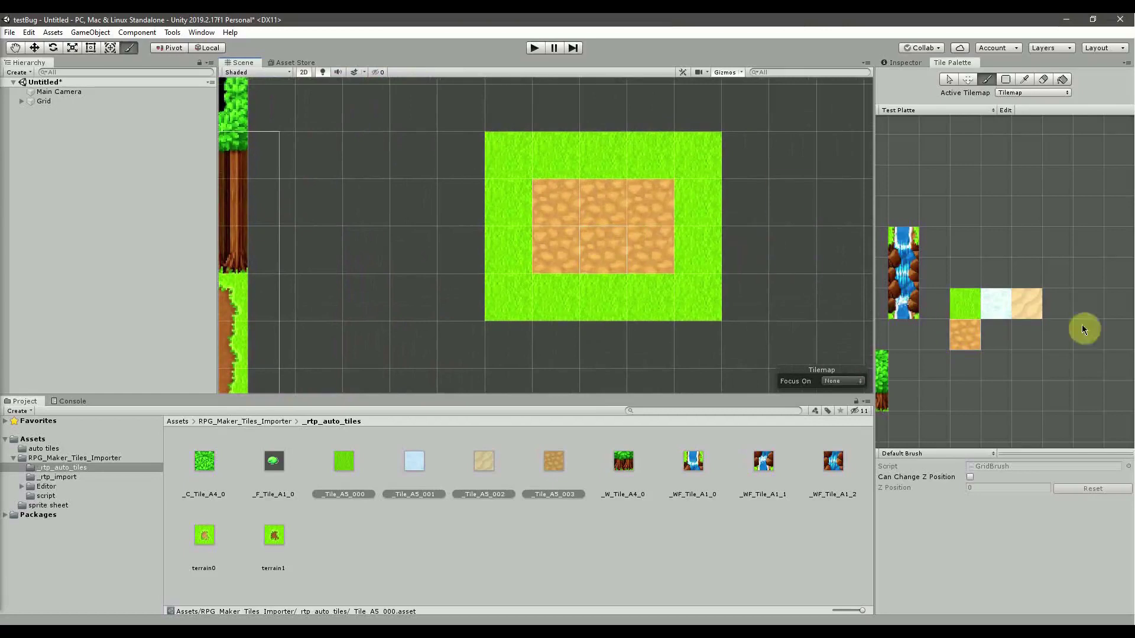
click(1031, 305)
mouse_move(739, 201)
mouse_down()
mouse_move(725, 256)
mouse_move(697, 243)
mouse_move(717, 152)
mouse_up()
mouse_move(507, 156)
mouse_down()
mouse_move(489, 158)
mouse_move(693, 157)
mouse_up()
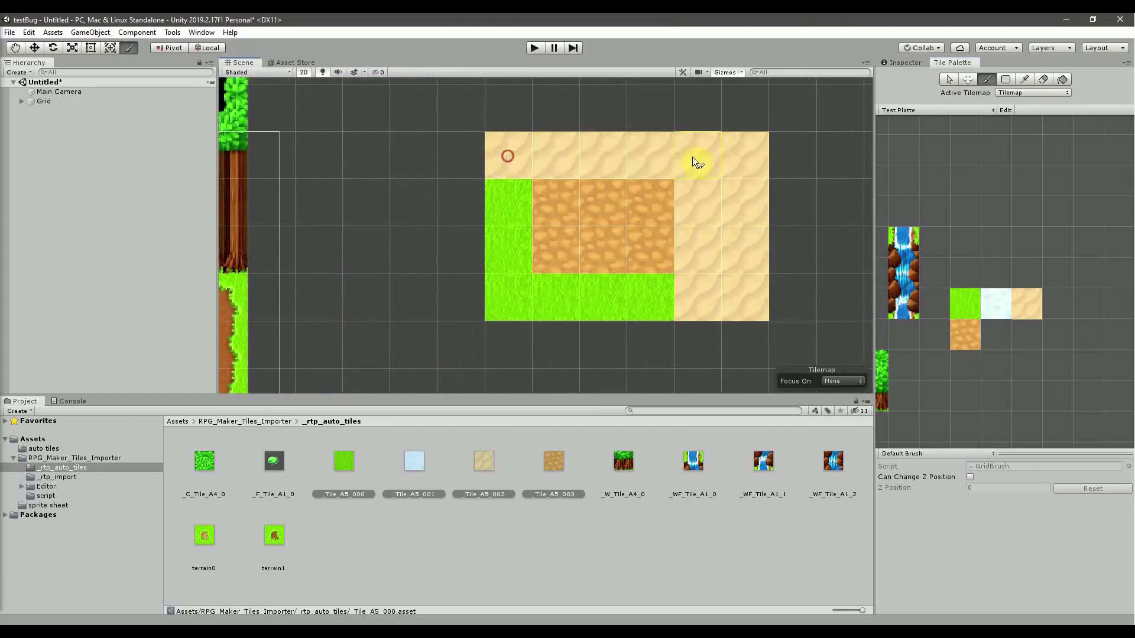
drag(522, 165, 686, 298)
Add a sand square in the map's upper-right grass, undo a stray tile, and add two orange tiles.
scroll(609, 259, down, 3)
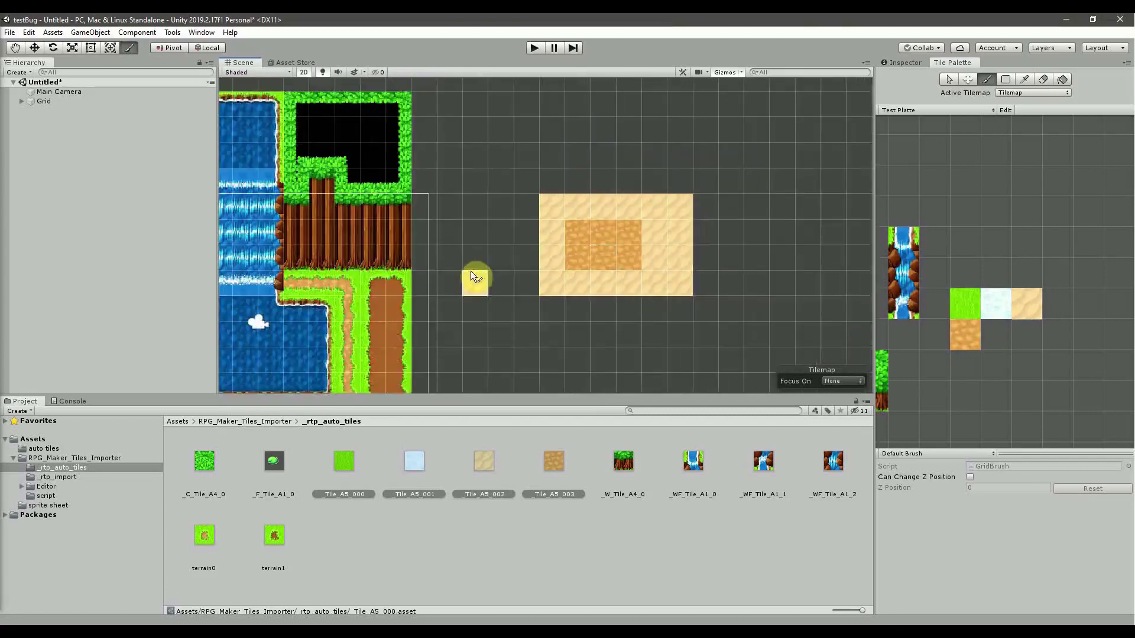
middle_drag(470, 270, 565, 193)
click(553, 130)
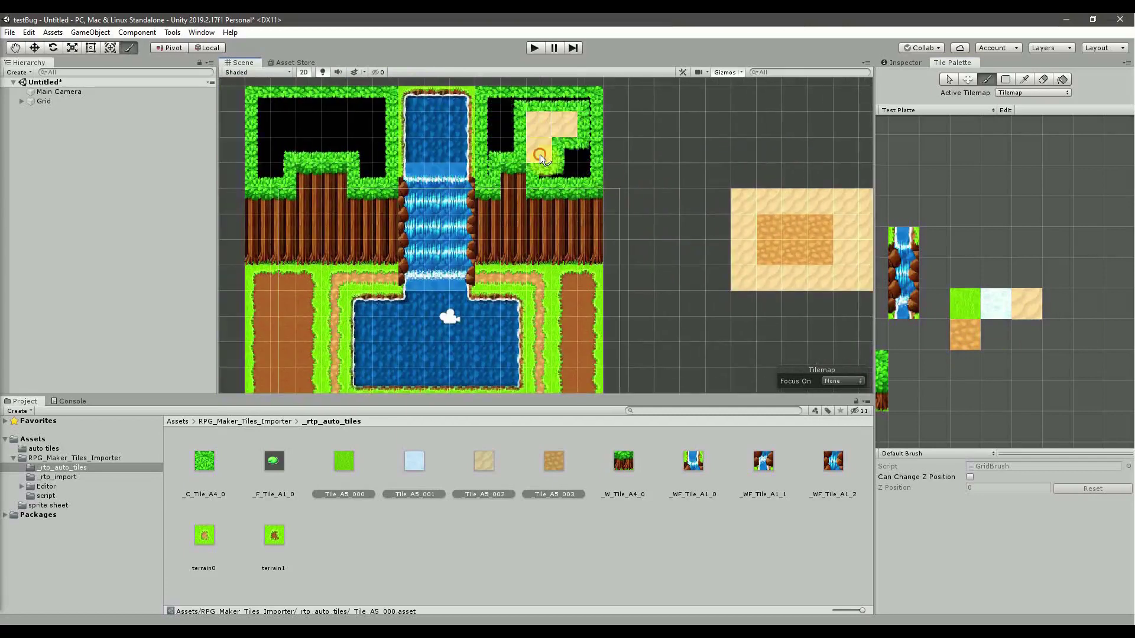
scroll(525, 224, up, 4)
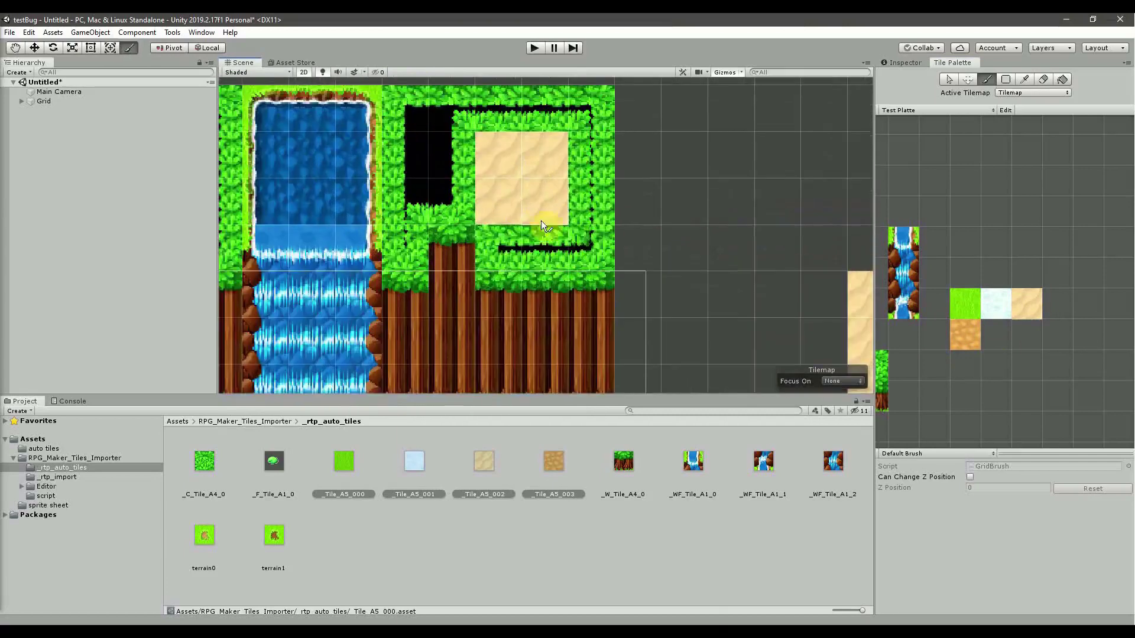
key(ctrl+z)
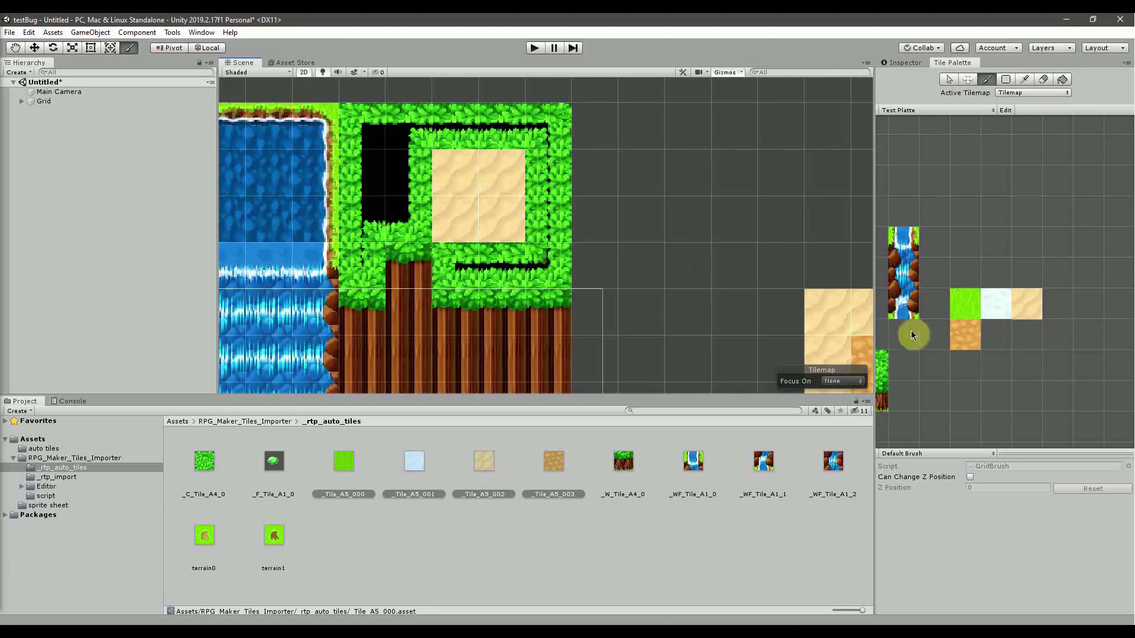
scroll(590, 222, down, 3)
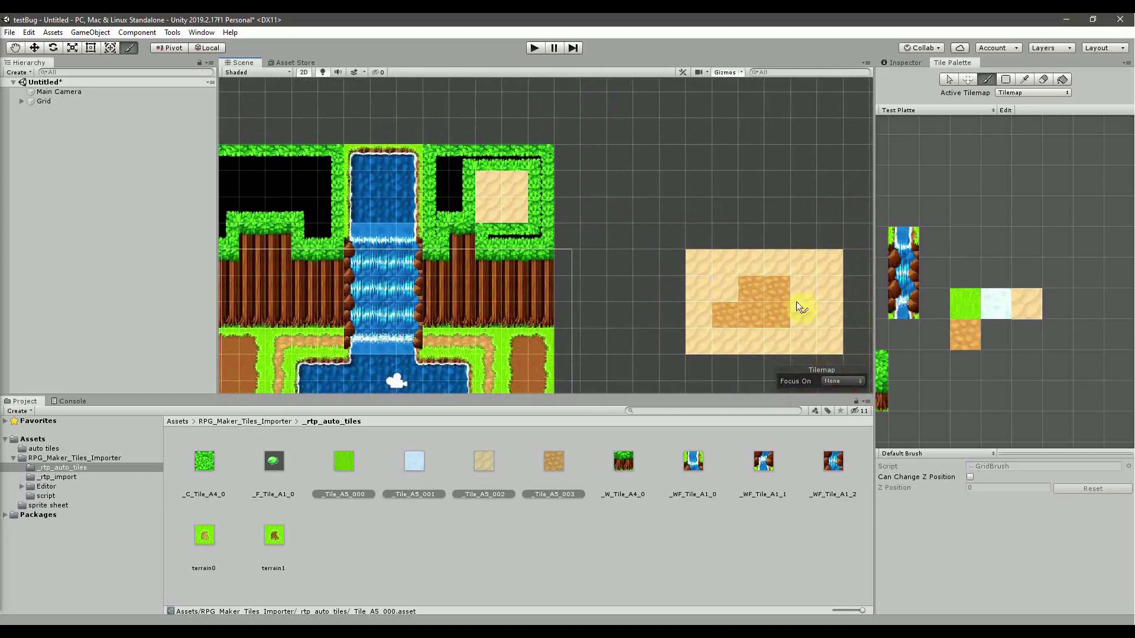
drag(777, 299, 777, 316)
middle_drag(719, 321, 647, 291)
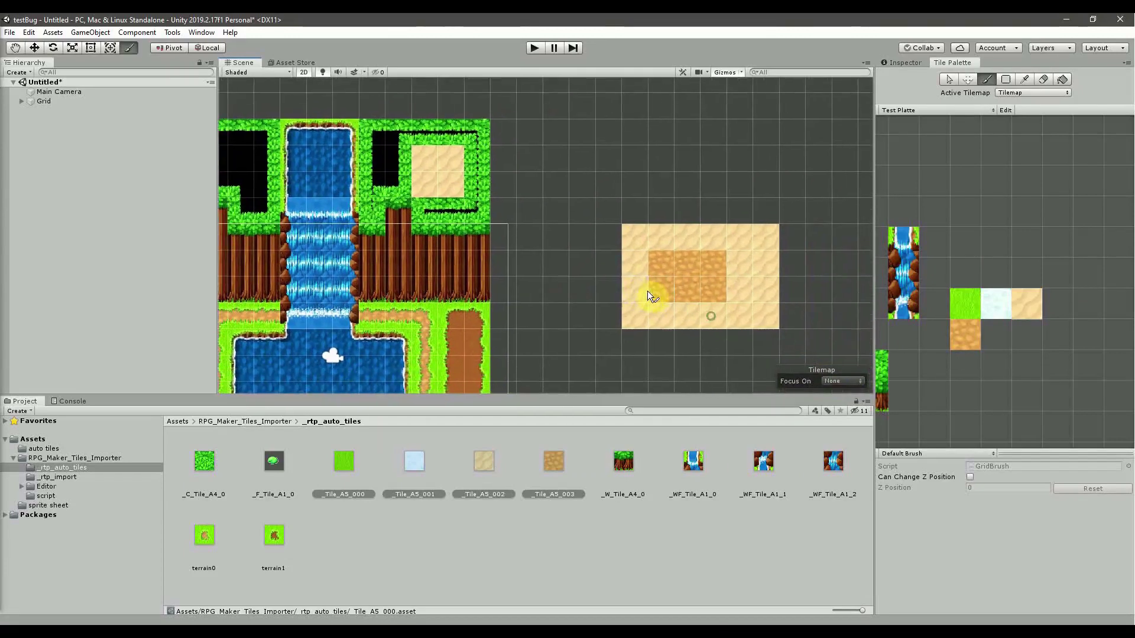
click(468, 210)
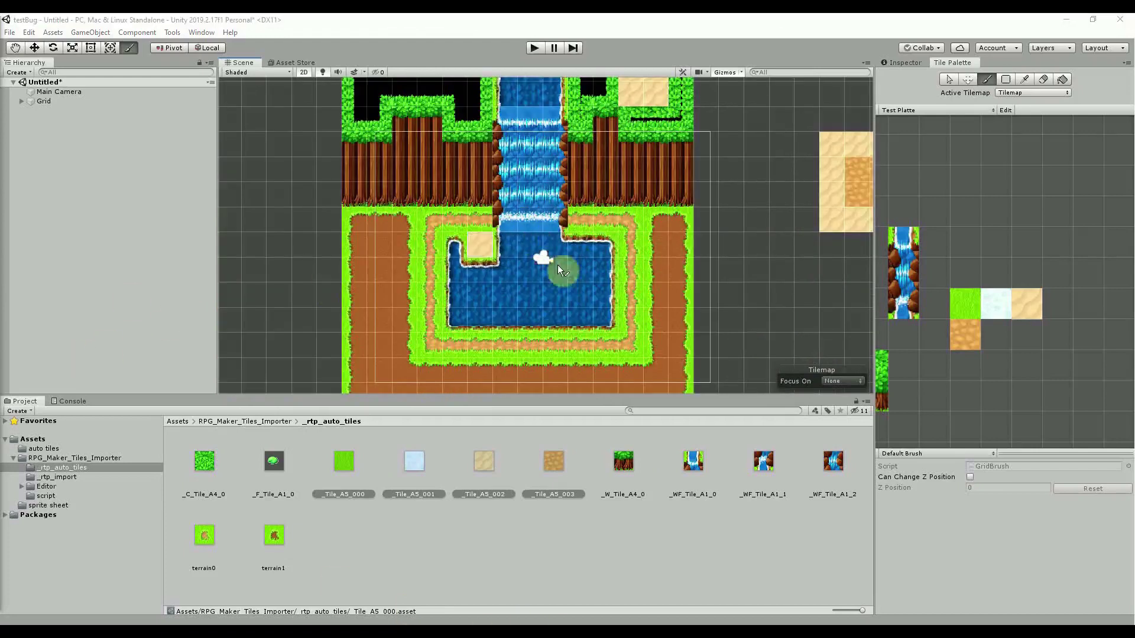
click(980, 293)
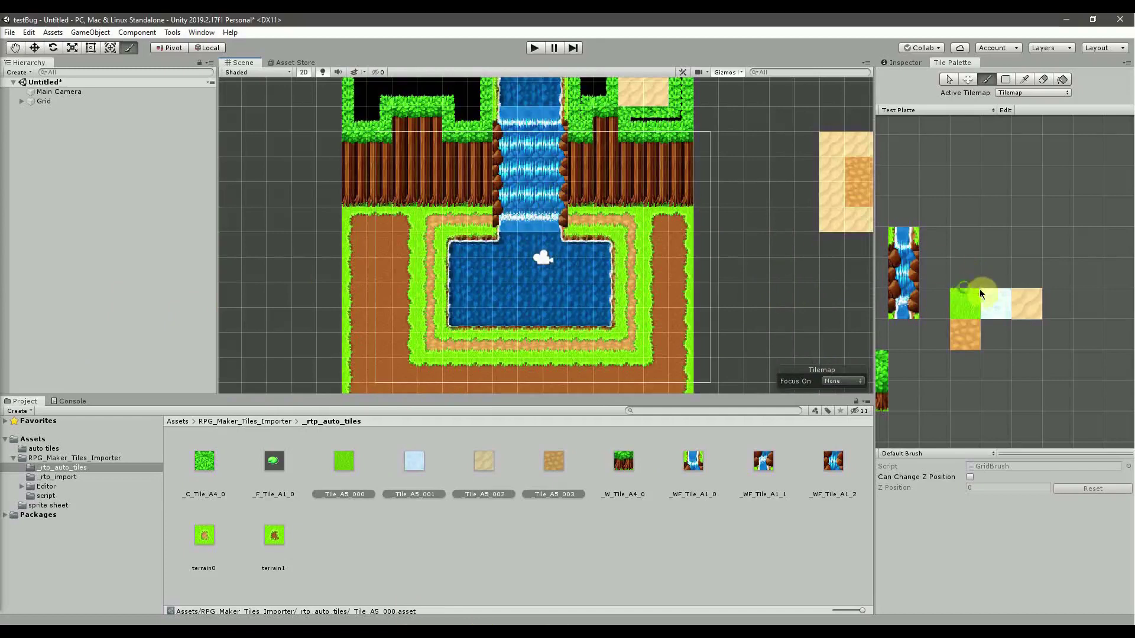
middle_drag(932, 314, 1008, 300)
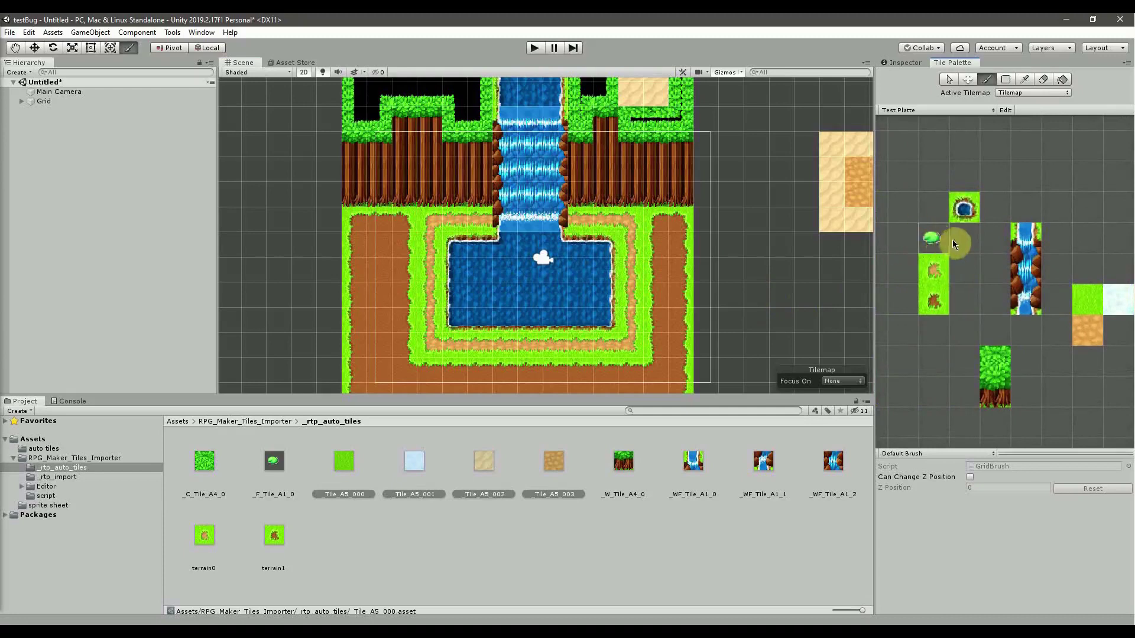
Select the F_Tile_A1_0 lily-pad sheet and paint lily pads below the sand patch.
click(931, 240)
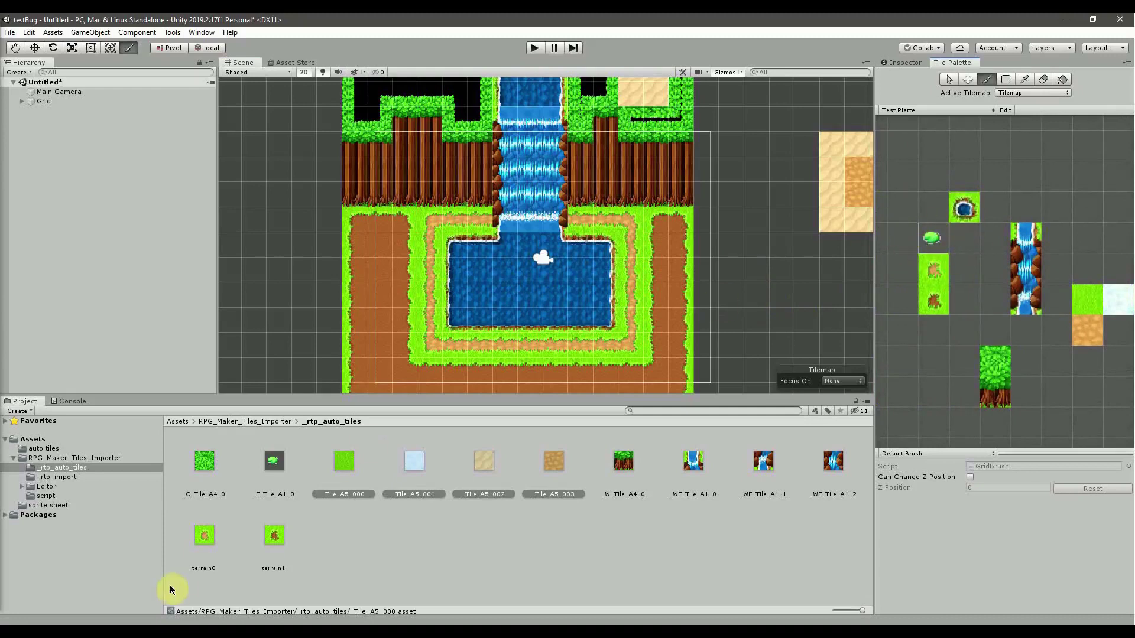
click(70, 477)
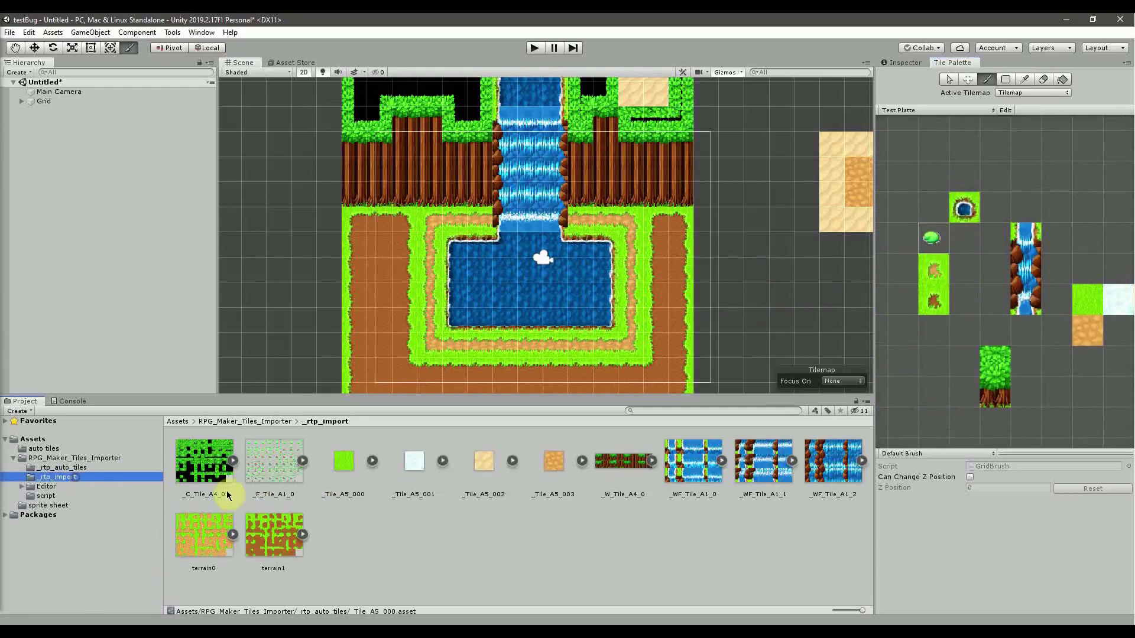
click(273, 477)
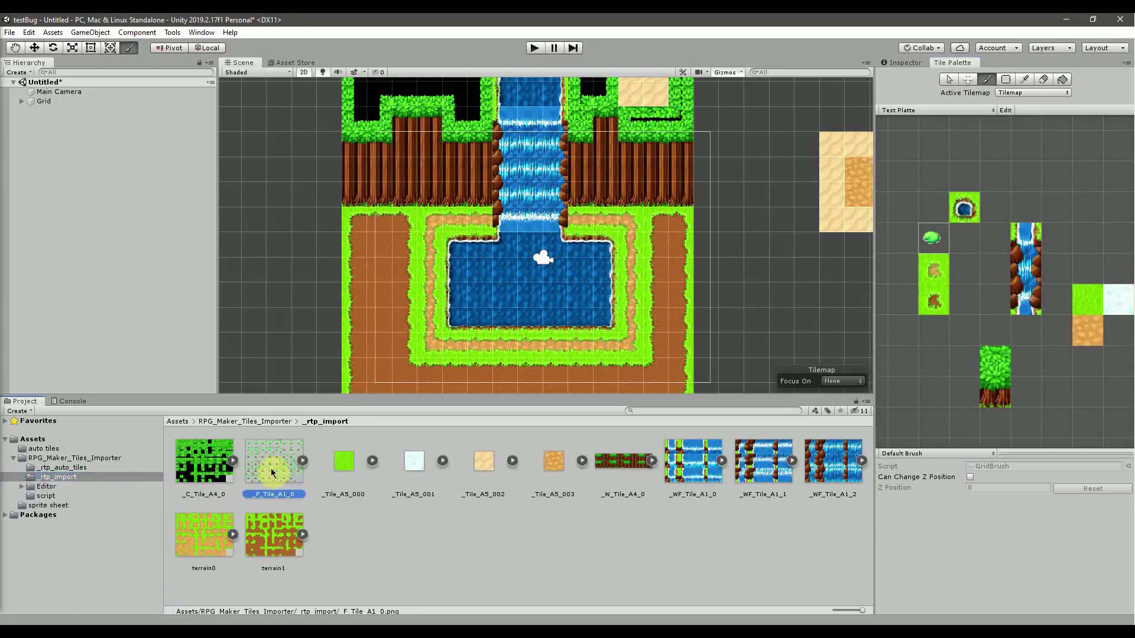
click(519, 270)
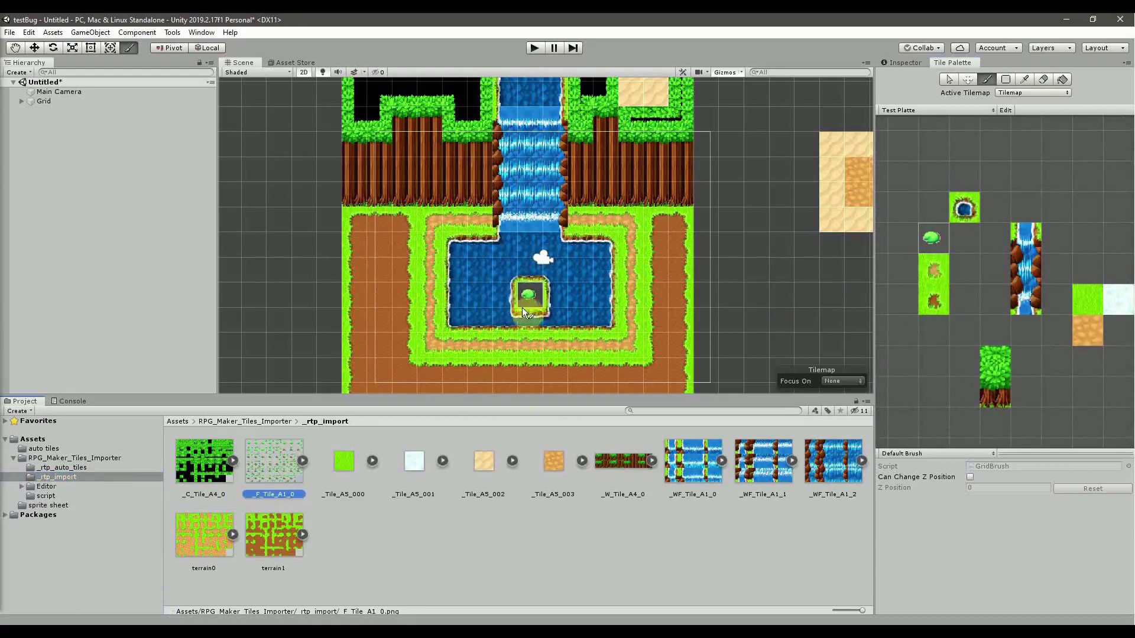
mouse_move(679, 248)
middle_down()
mouse_move(629, 233)
mouse_move(451, 261)
middle_up()
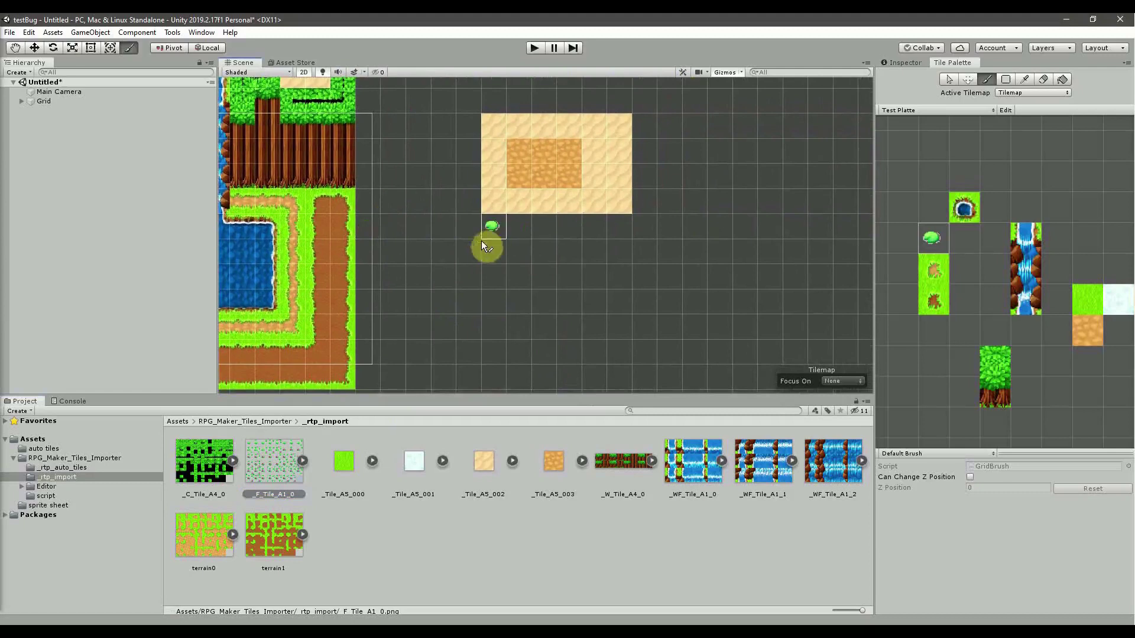
middle_drag(515, 170, 524, 190)
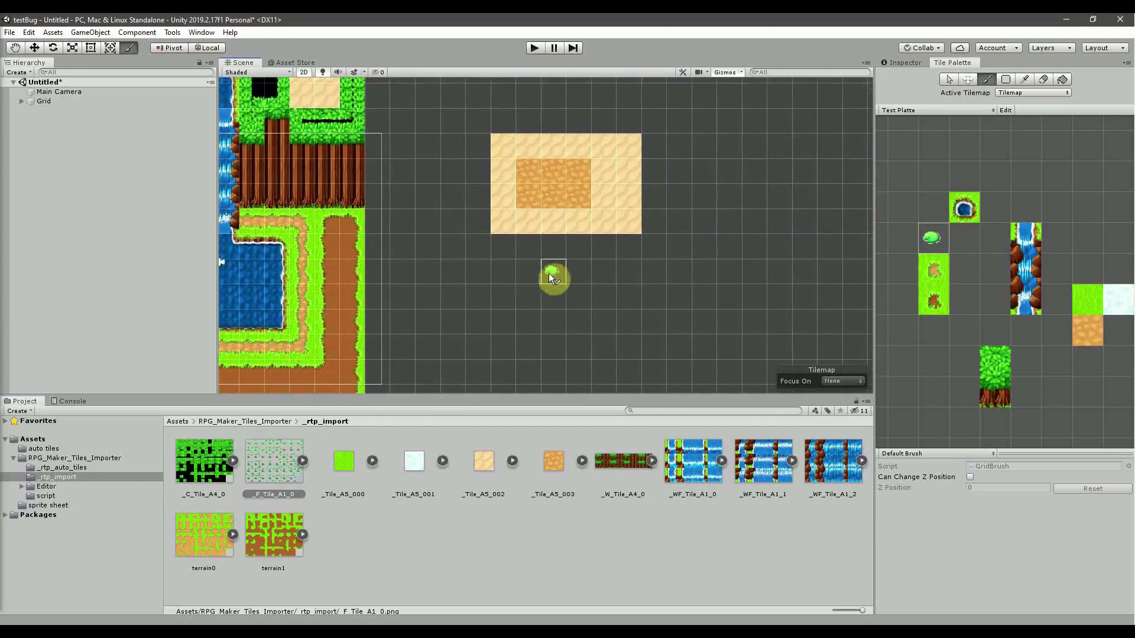
mouse_move(551, 278)
mouse_down()
mouse_move(506, 322)
mouse_move(524, 304)
mouse_move(577, 314)
mouse_move(561, 311)
mouse_up()
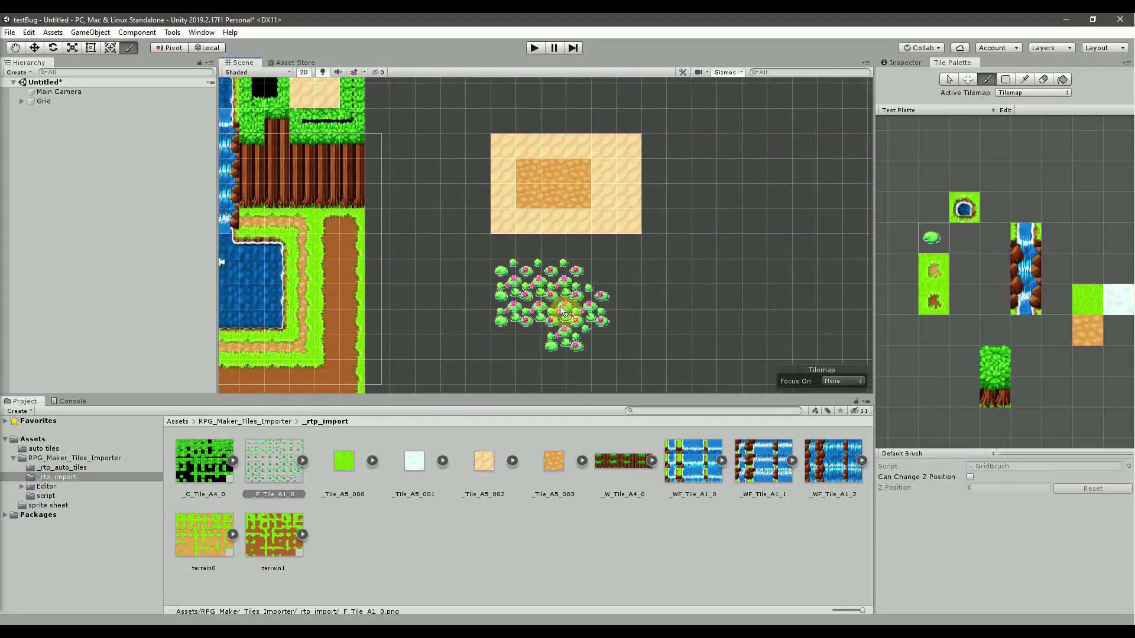
Paint a block of lily pads in the pond, then undo it.
scroll(562, 310, up, 5)
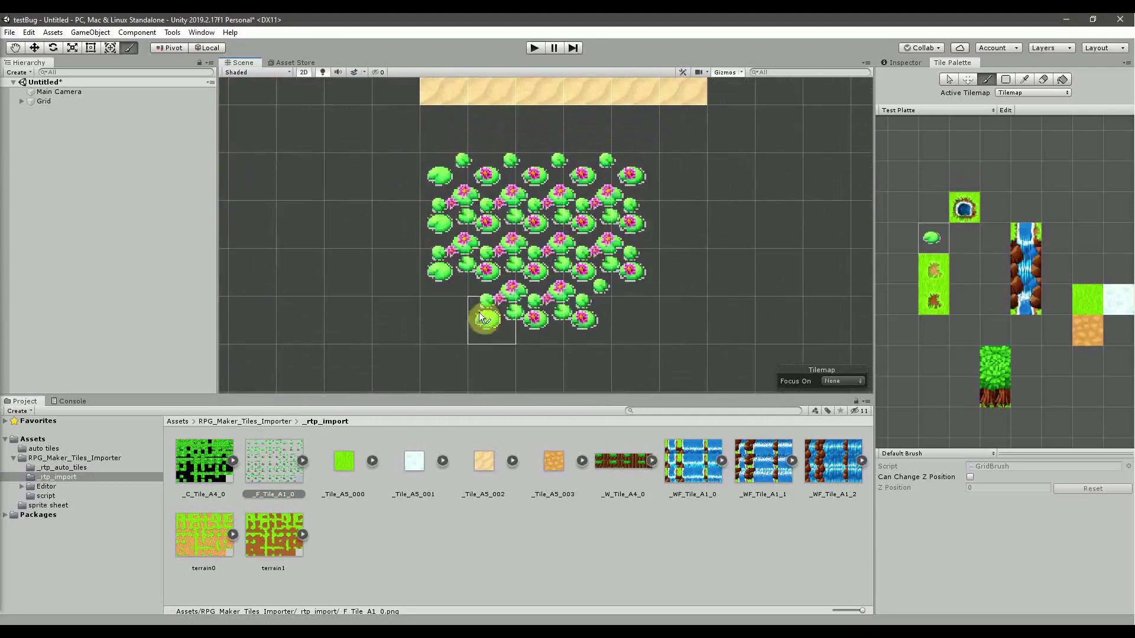
scroll(484, 318, down, 8)
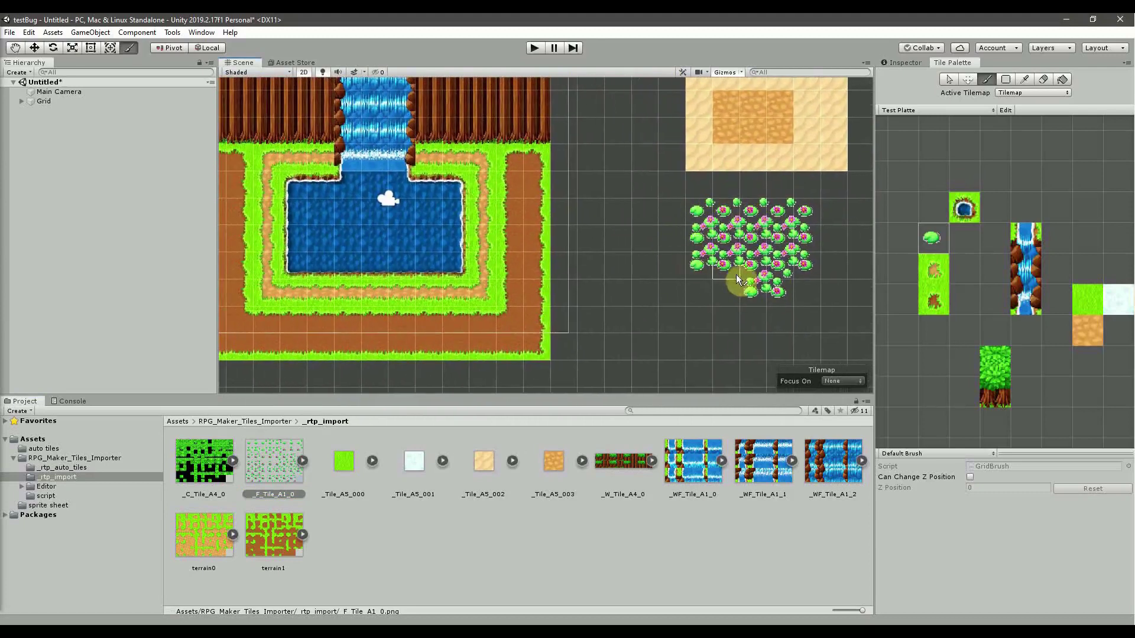
scroll(535, 240, up, 5)
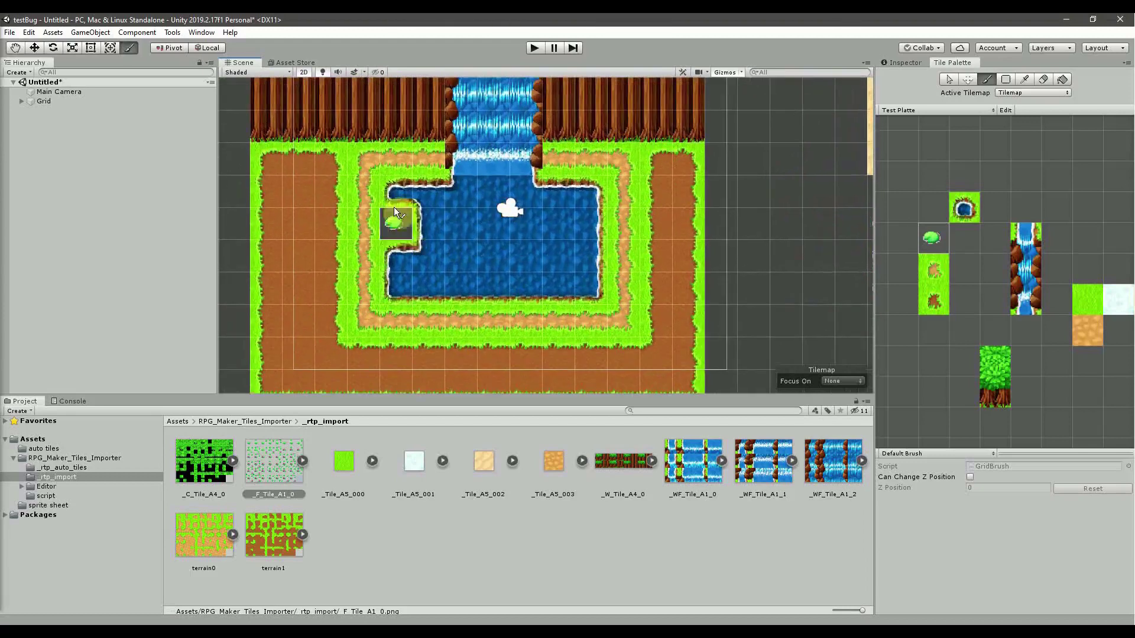
mouse_move(488, 213)
mouse_down()
mouse_move(455, 222)
mouse_move(515, 222)
mouse_up()
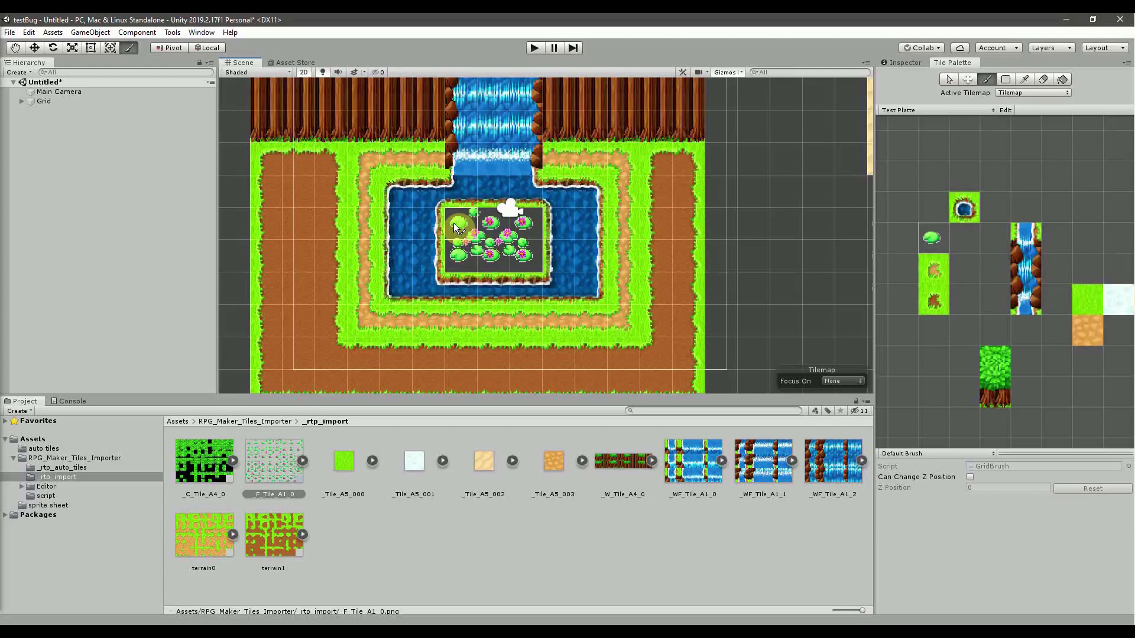
key(ctrl+z)
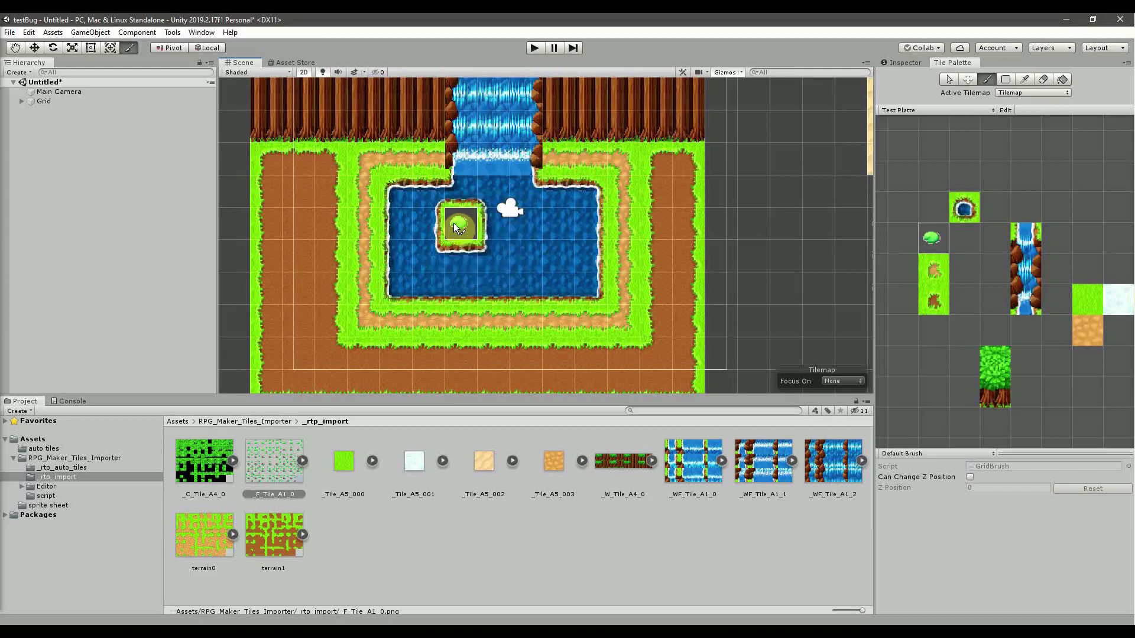
Add a second Tilemap under the Grid via 2D Object > Tilemap.
click(22, 101)
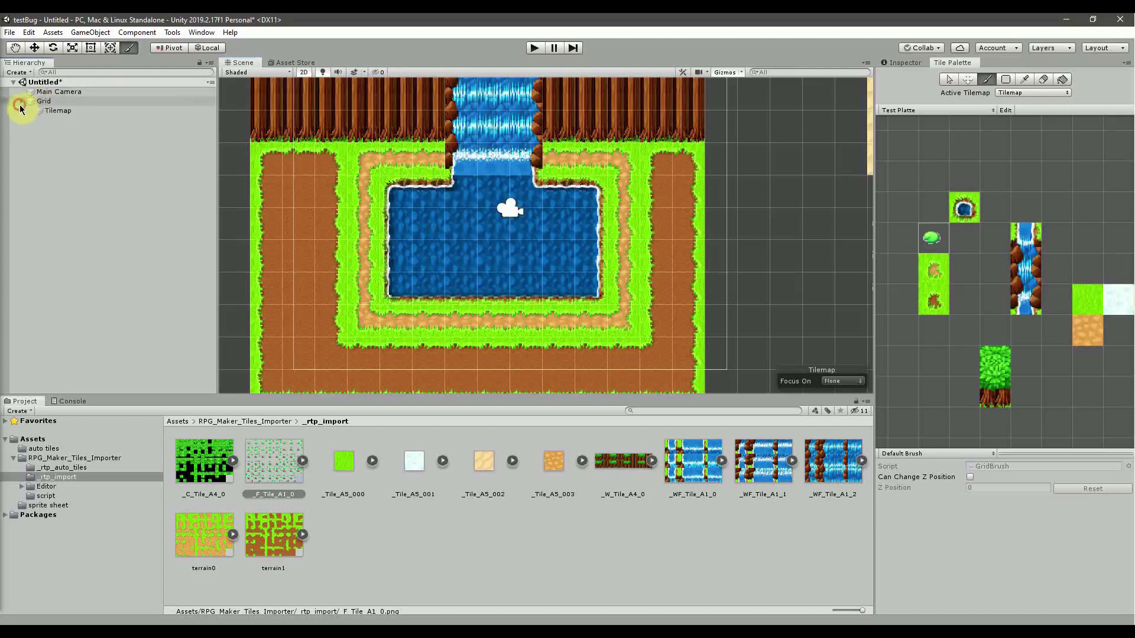
click(44, 101)
right_click(46, 103)
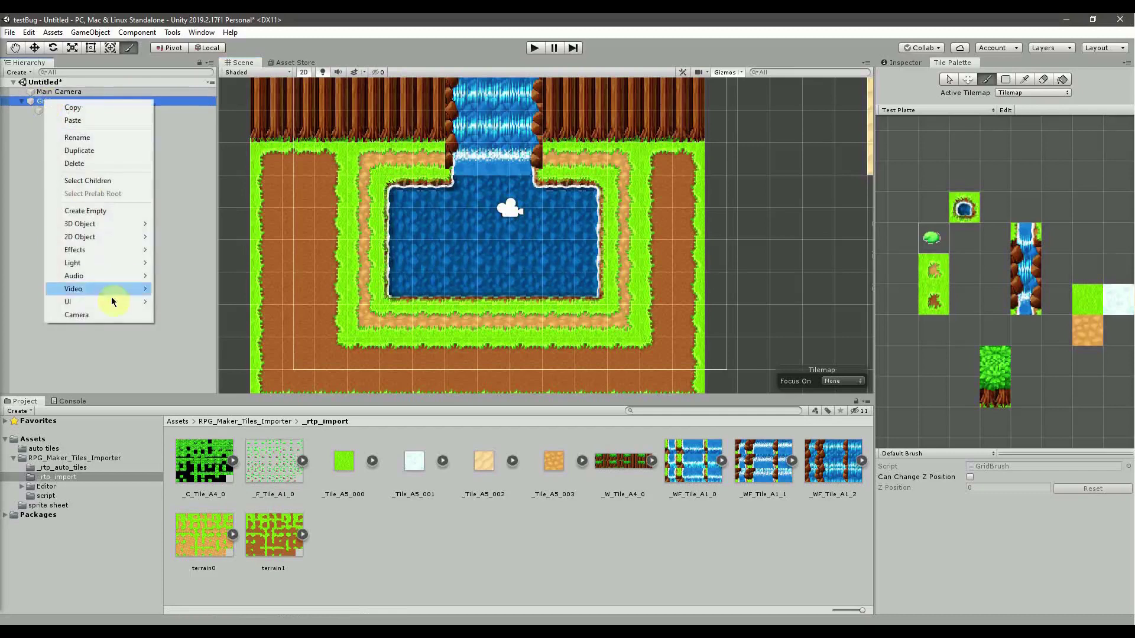
mouse_move(102, 237)
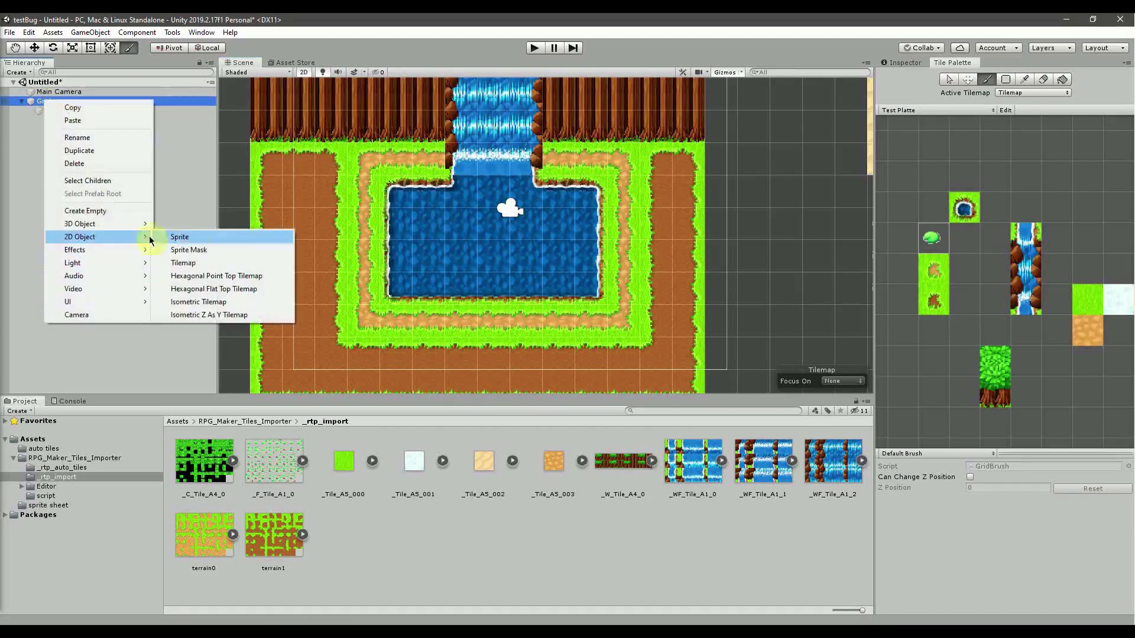
click(178, 258)
Rename the tilemaps to Tilemap00 and Tilemap01.
click(69, 115)
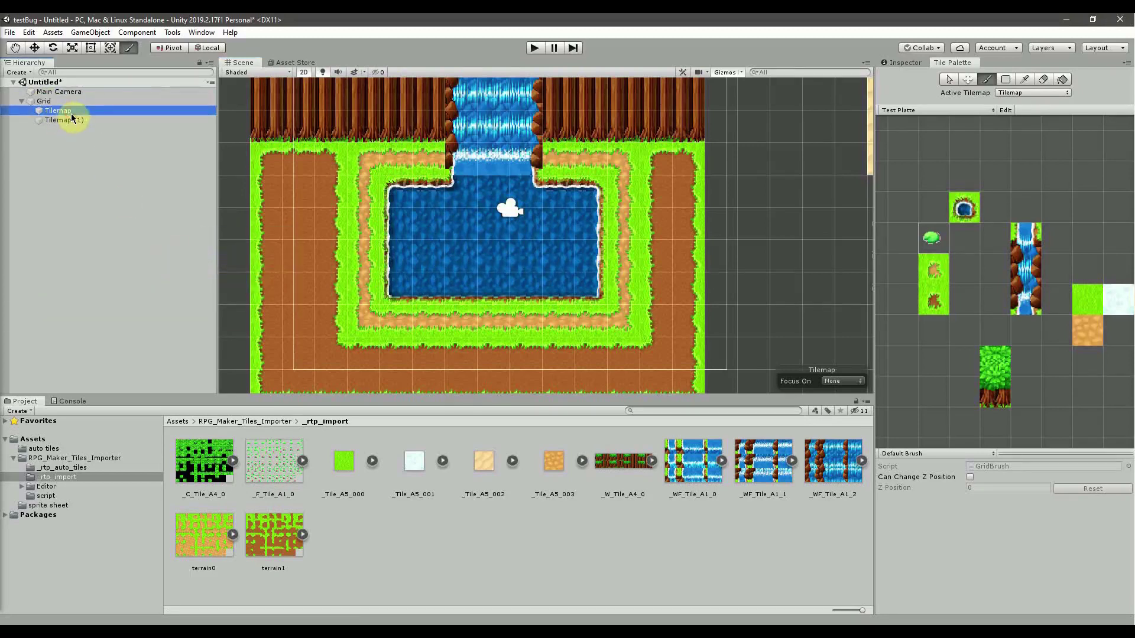
click(69, 113)
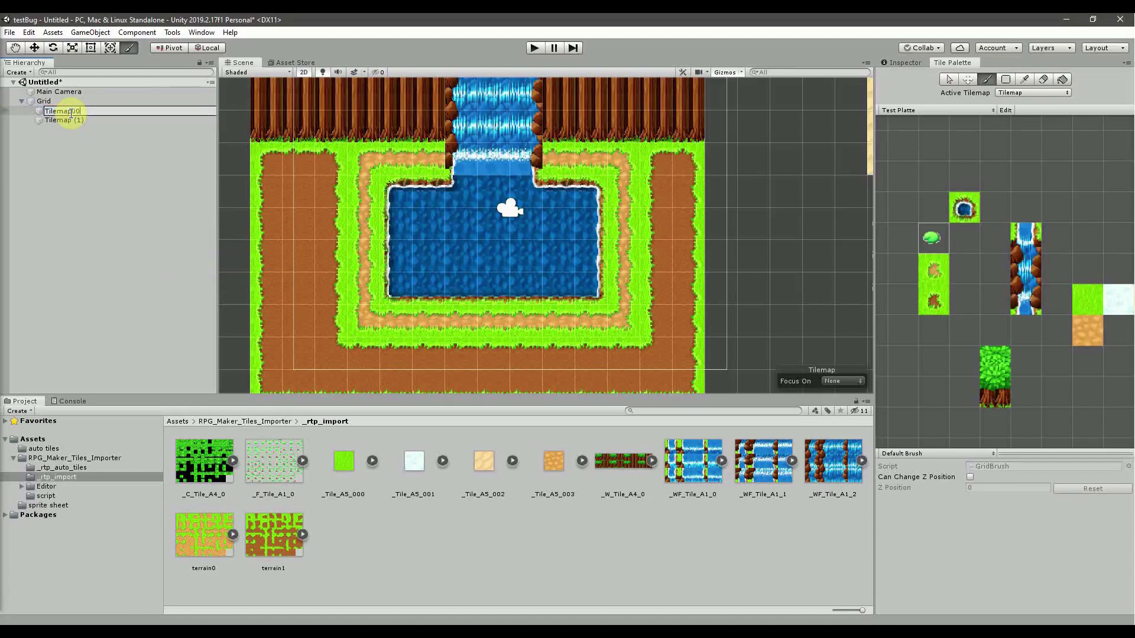
text(00)
click(71, 119)
click(73, 120)
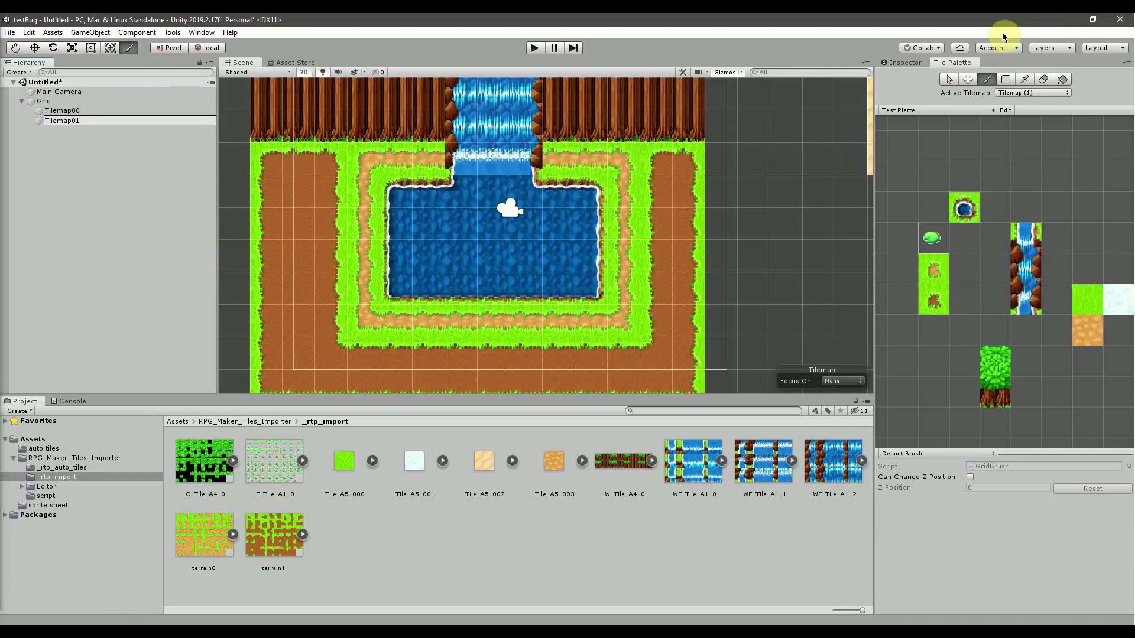
key(Return)
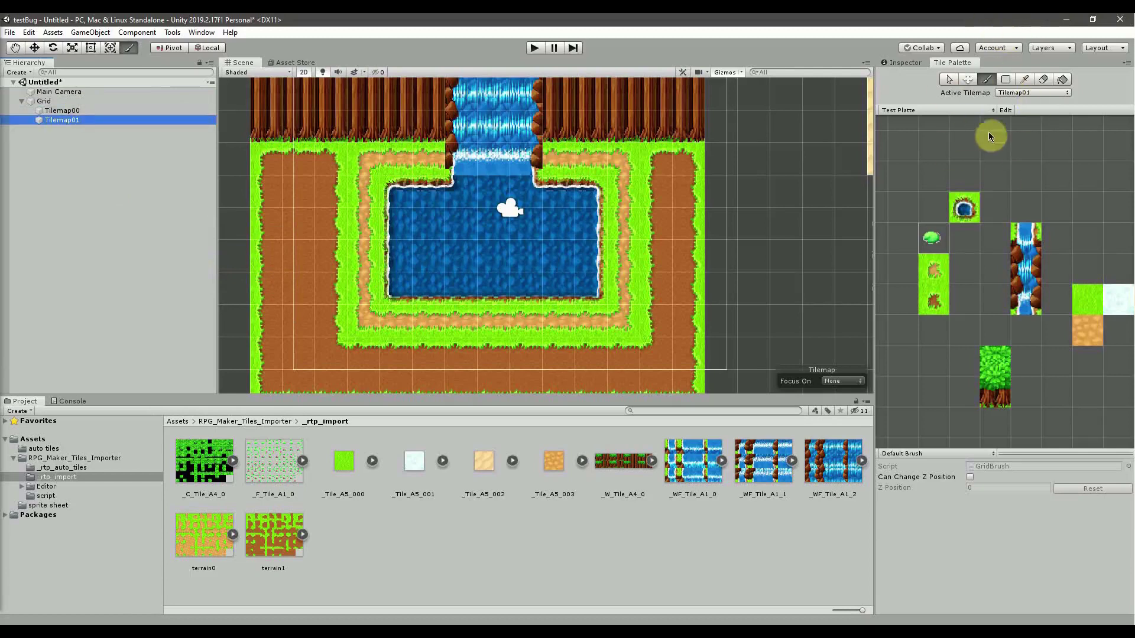
Make Tilemap01 the active tilemap and paint lily pads across the pond.
click(1040, 94)
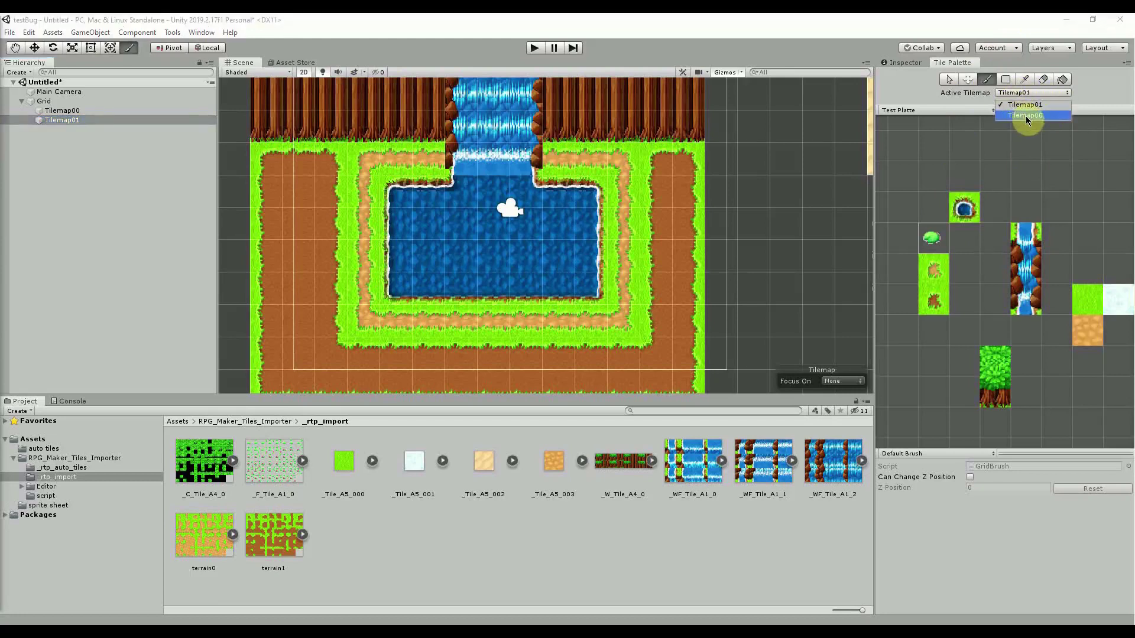
click(1025, 105)
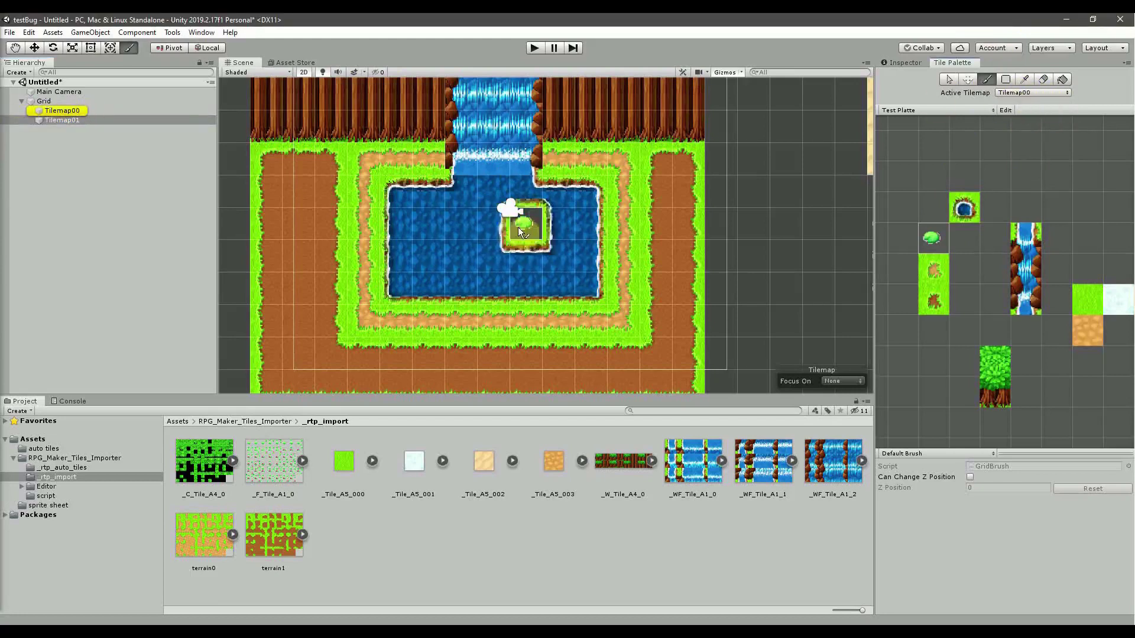
click(1033, 92)
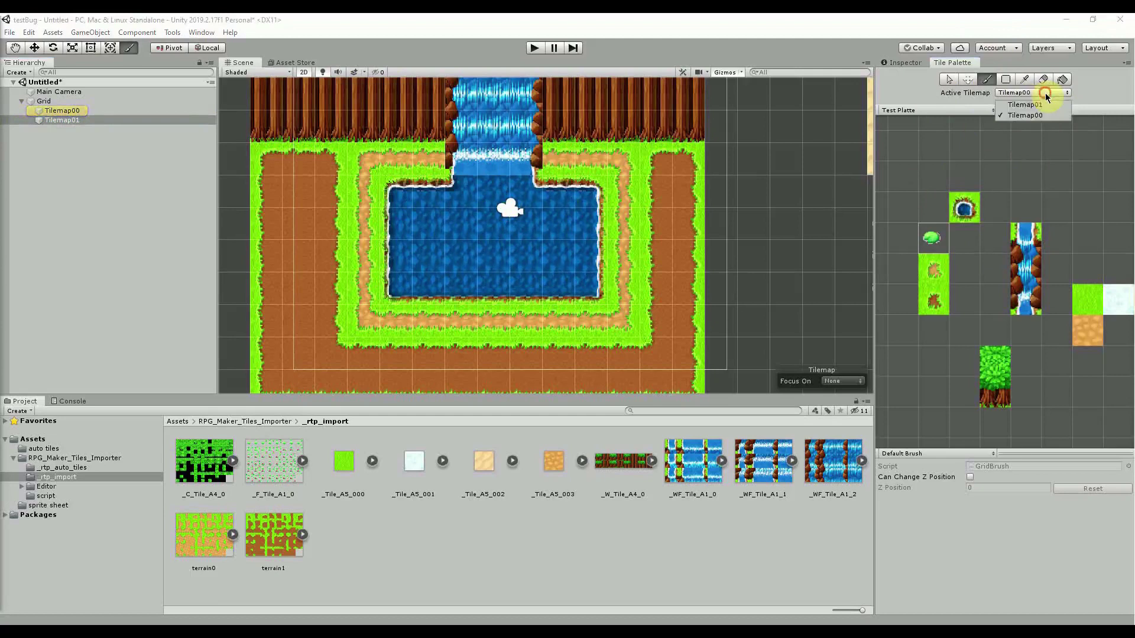
click(1026, 106)
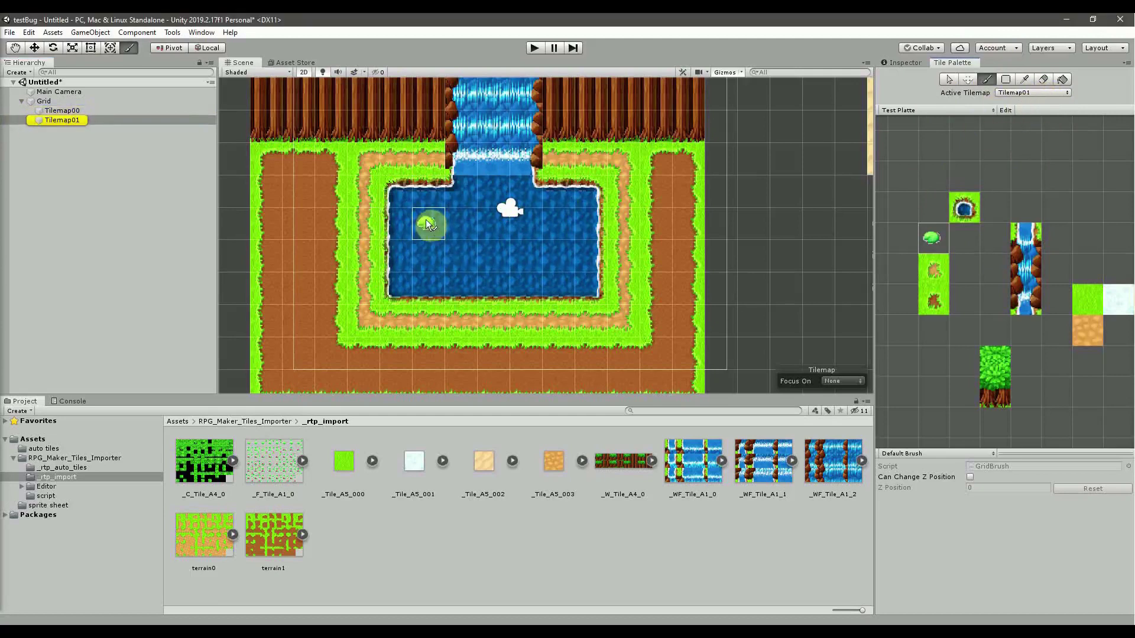
mouse_move(433, 222)
mouse_down()
mouse_move(464, 236)
mouse_move(488, 226)
mouse_move(541, 236)
mouse_move(526, 224)
mouse_move(479, 233)
mouse_move(468, 253)
mouse_move(465, 240)
mouse_move(412, 255)
mouse_up()
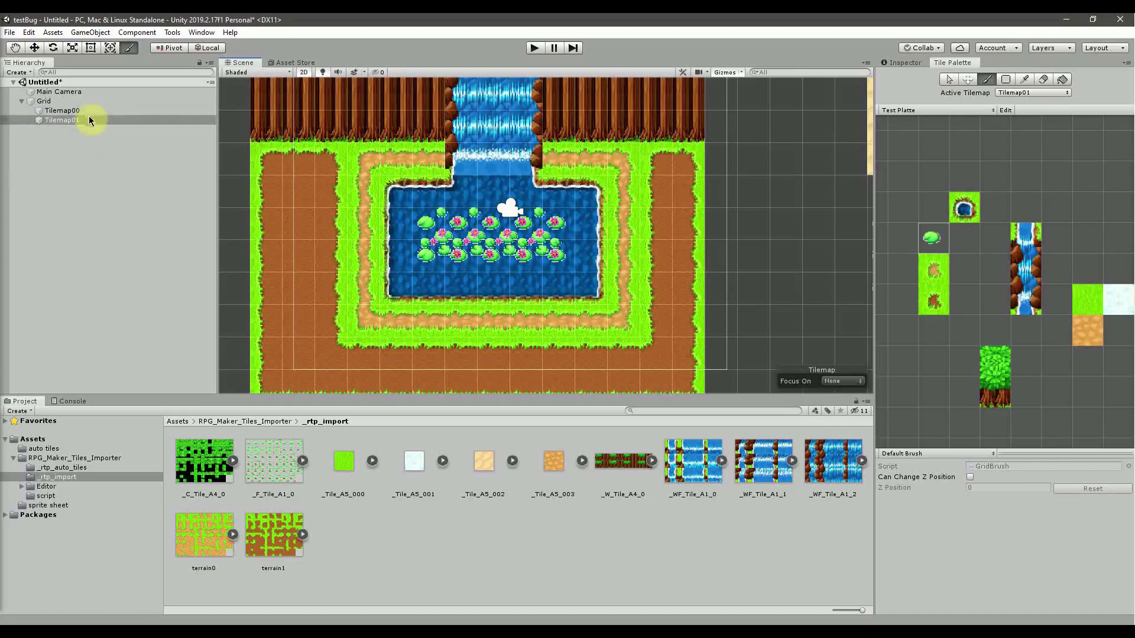
Compare Tilemap01 and Tilemap00 in the Inspector, checking Tilemap00's Order in Layer value.
click(903, 62)
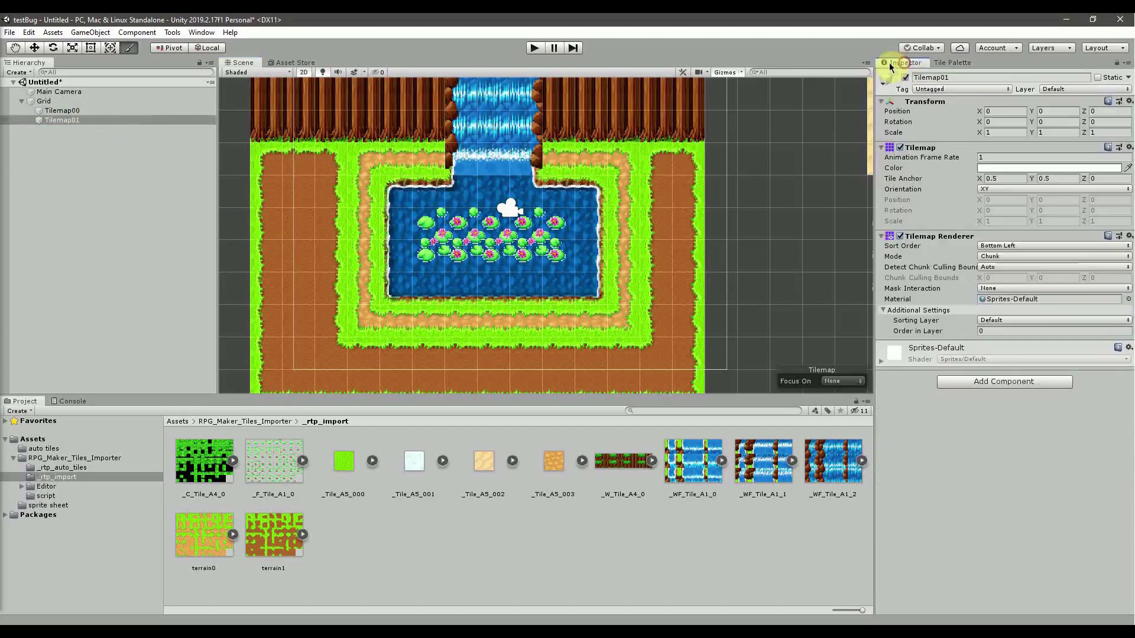
click(77, 120)
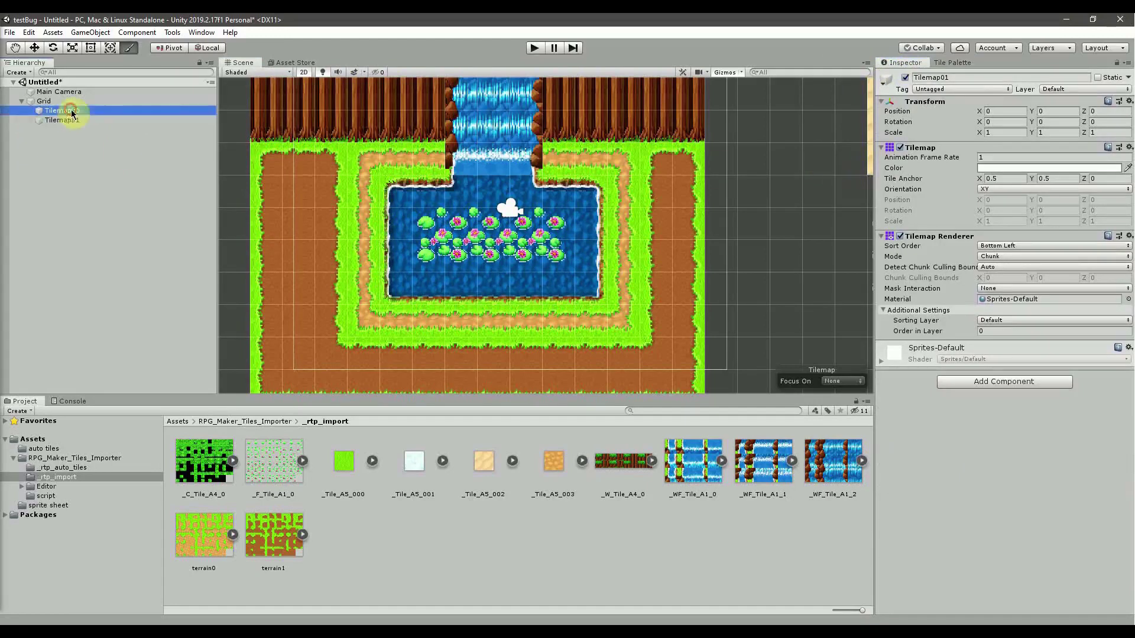
click(81, 112)
click(85, 122)
click(83, 110)
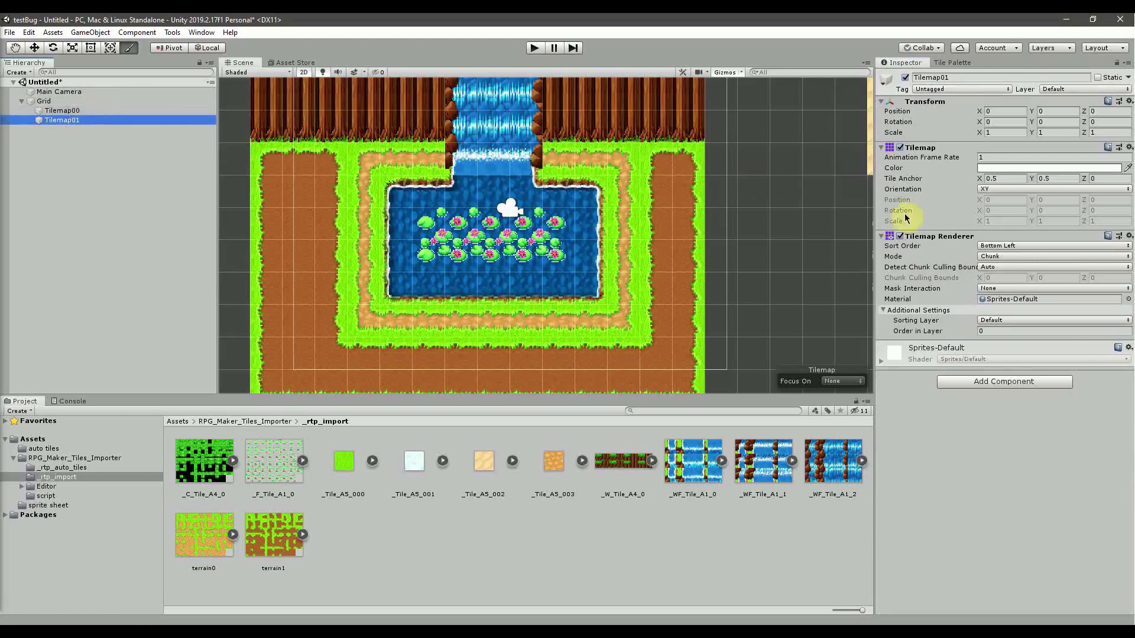
click(69, 111)
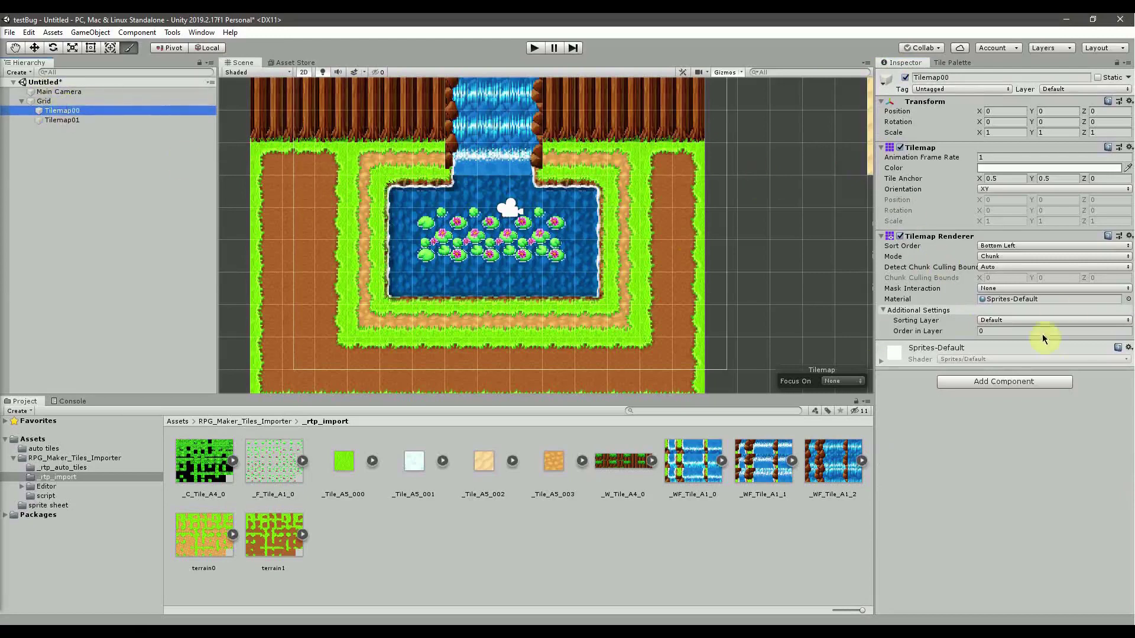
click(1006, 332)
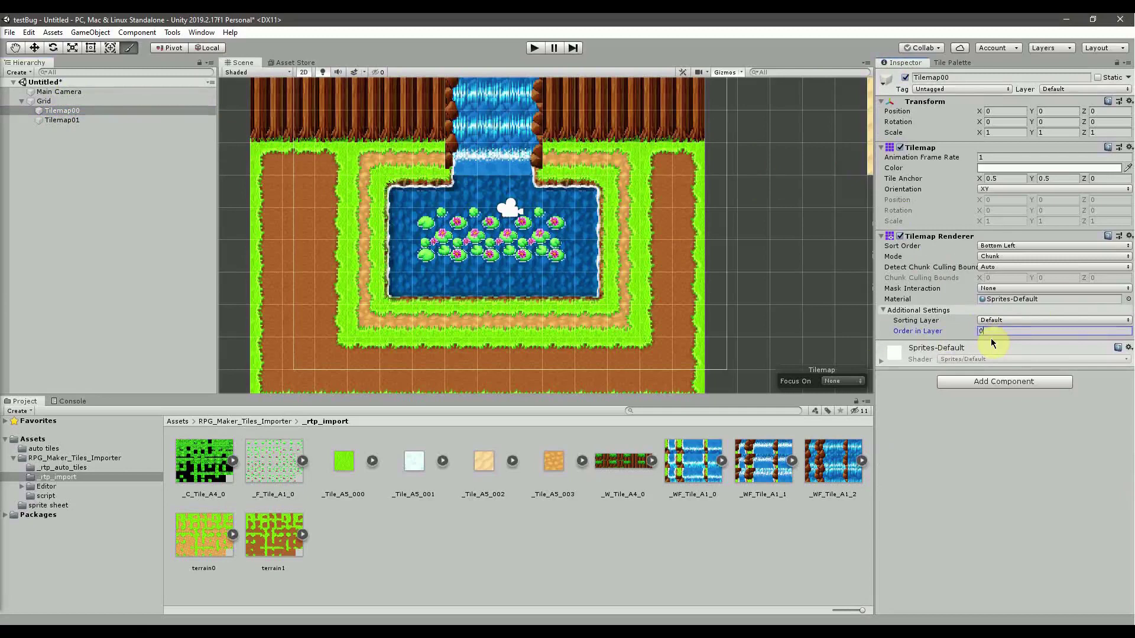
Set Tilemap01's Order in Layer to 2.
click(67, 121)
click(995, 331)
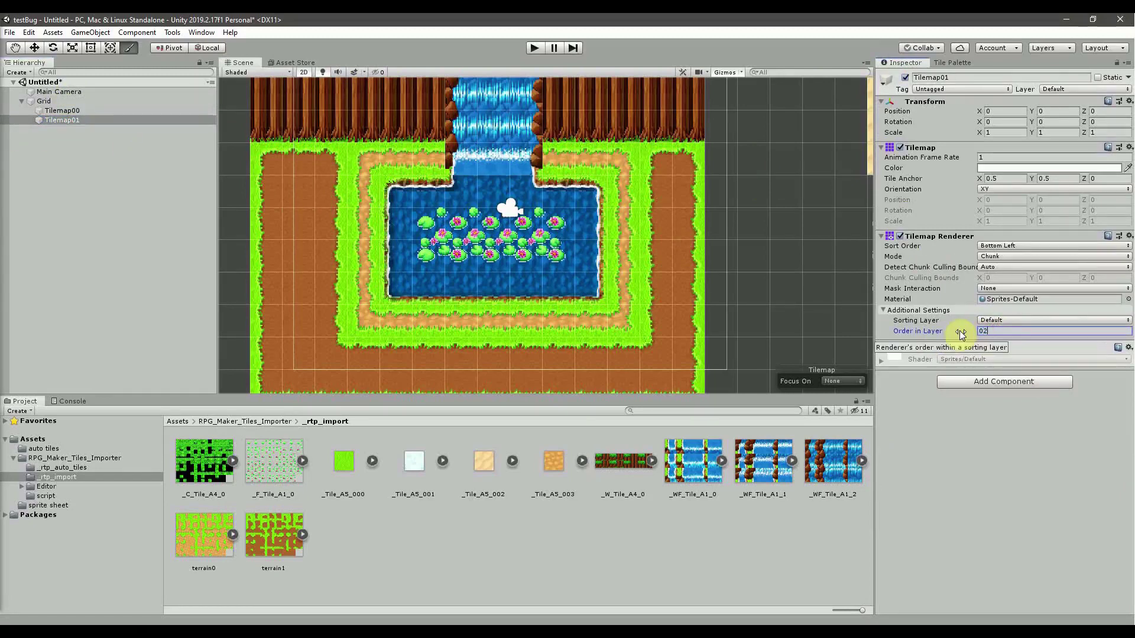
middle_drag(485, 231, 436, 227)
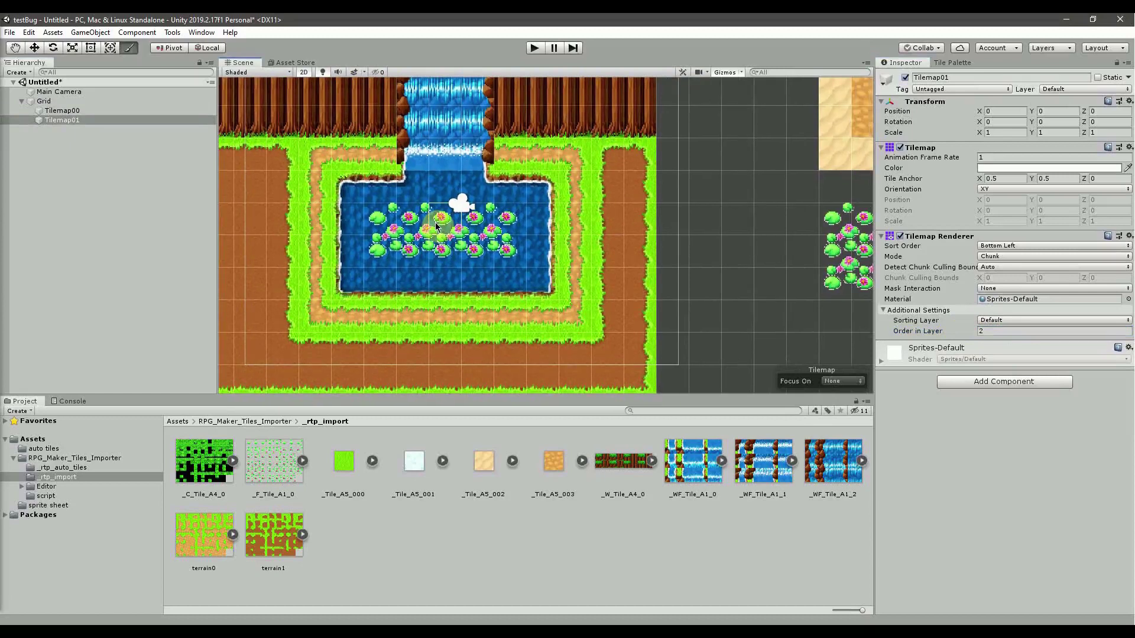
Play the scene, zoom in and out over the pond, then stop playback.
click(534, 47)
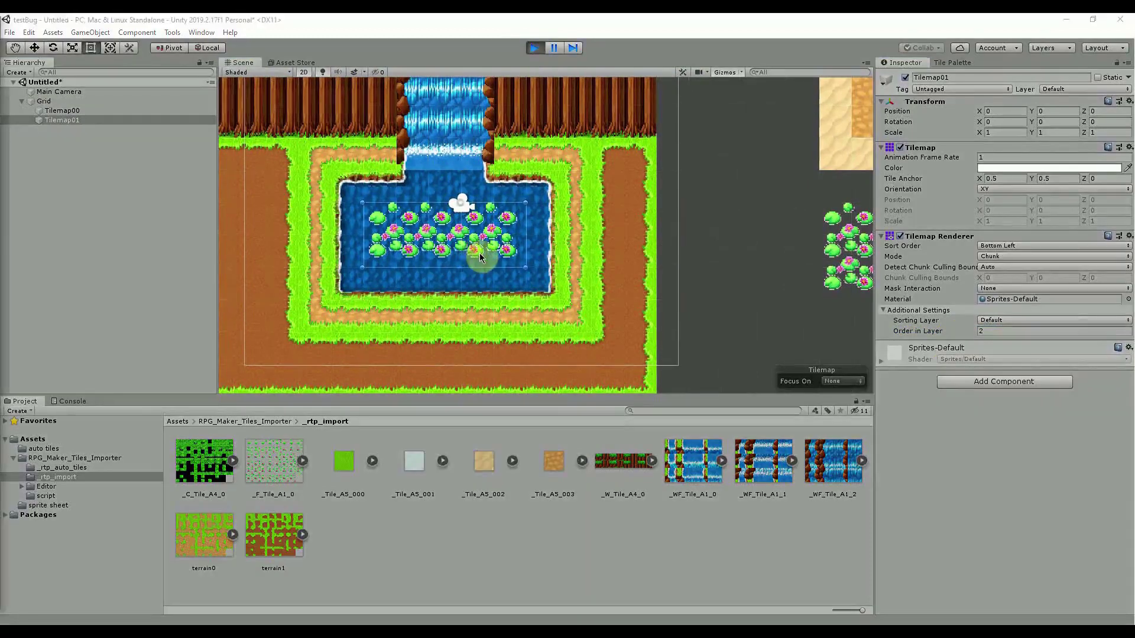
scroll(514, 234, up, 6)
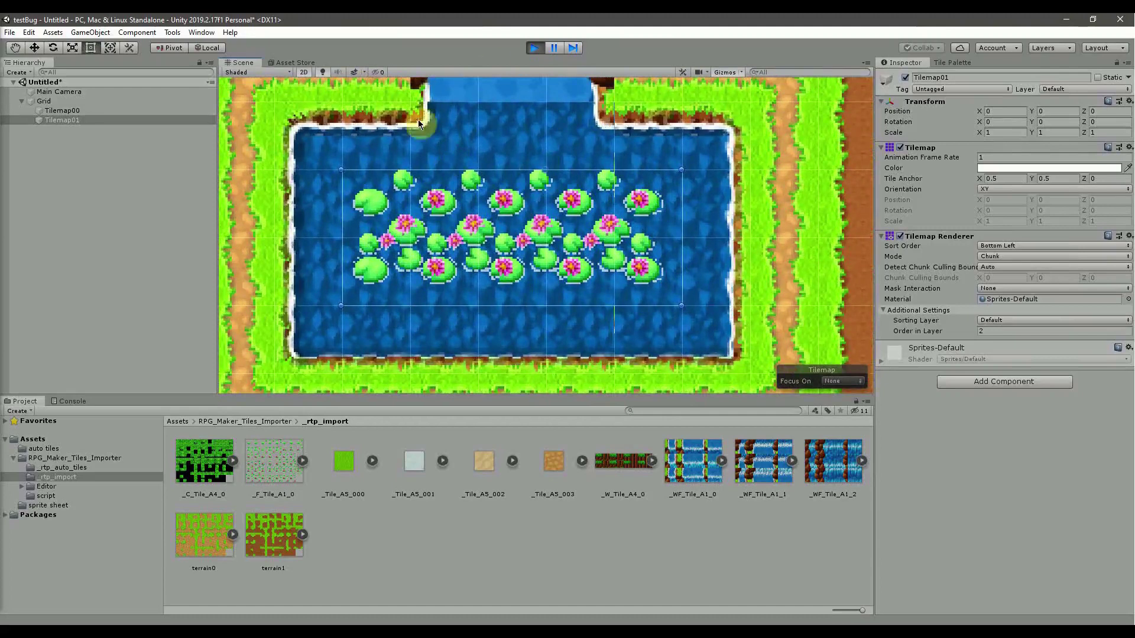
scroll(594, 260, down, 10)
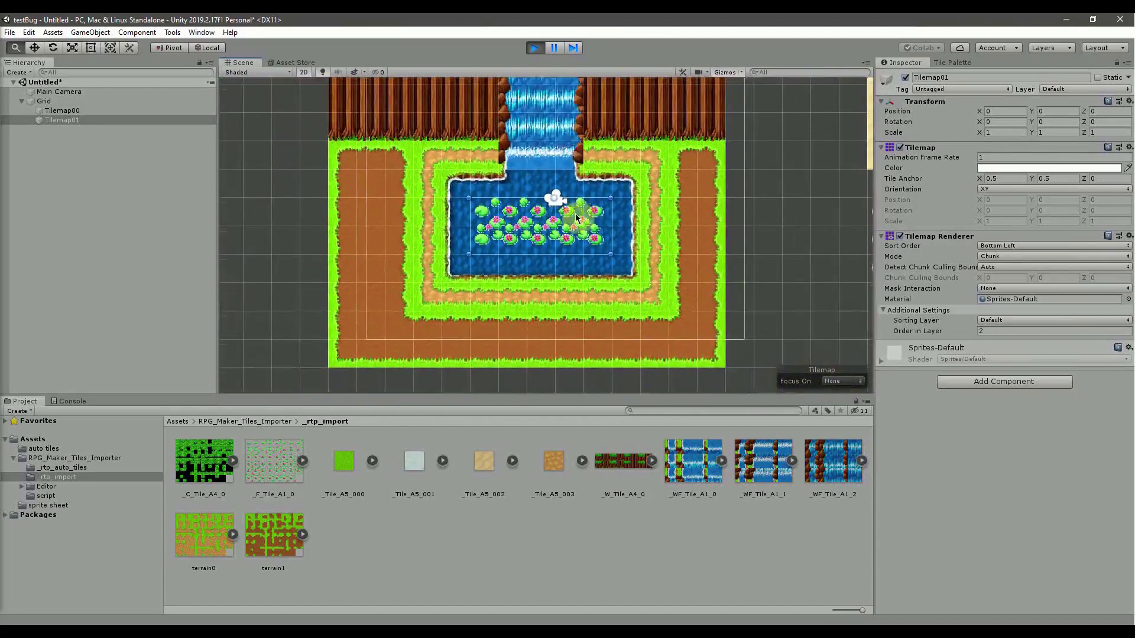
click(536, 47)
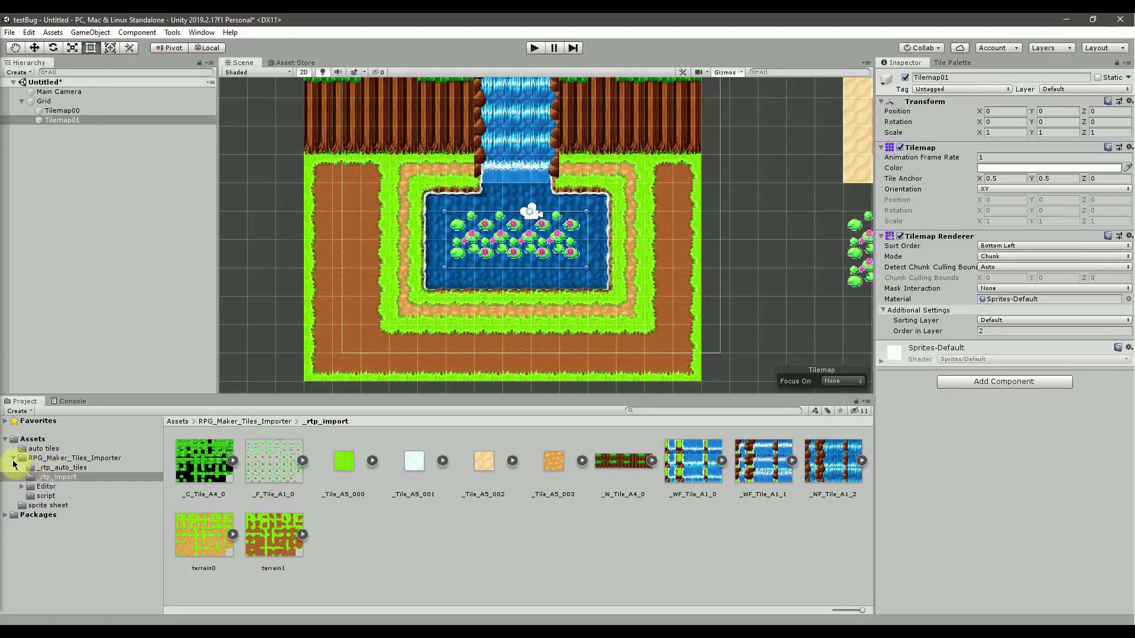
Select Tilemap00 and add a Tilemap Collider 2D component to it.
click(65, 469)
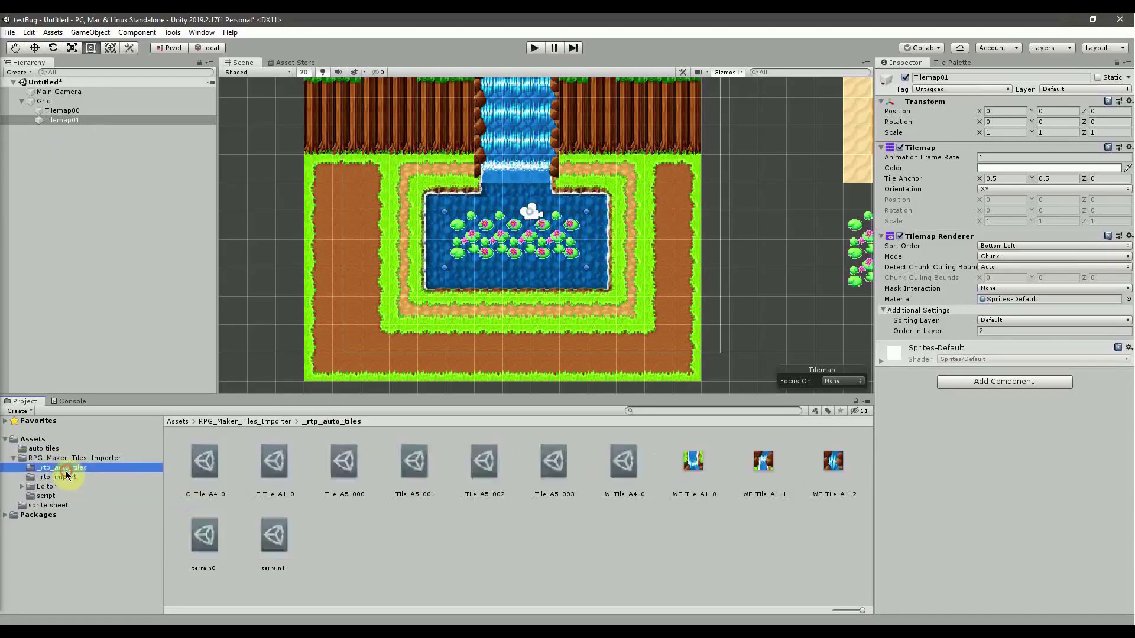
click(67, 476)
click(73, 119)
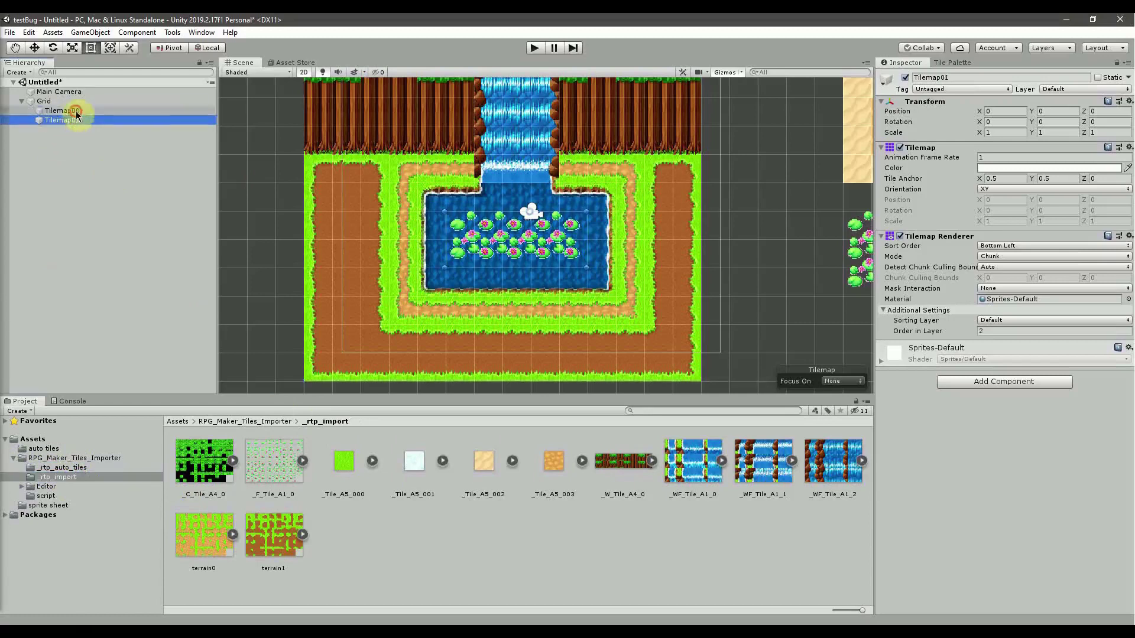
click(75, 111)
click(990, 381)
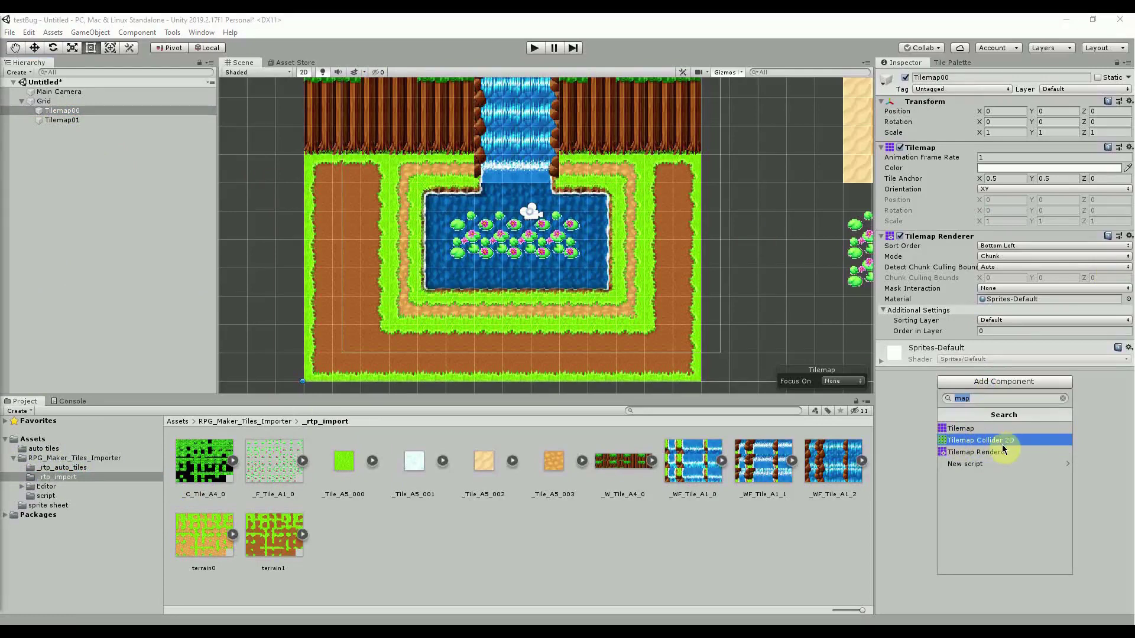
click(1010, 447)
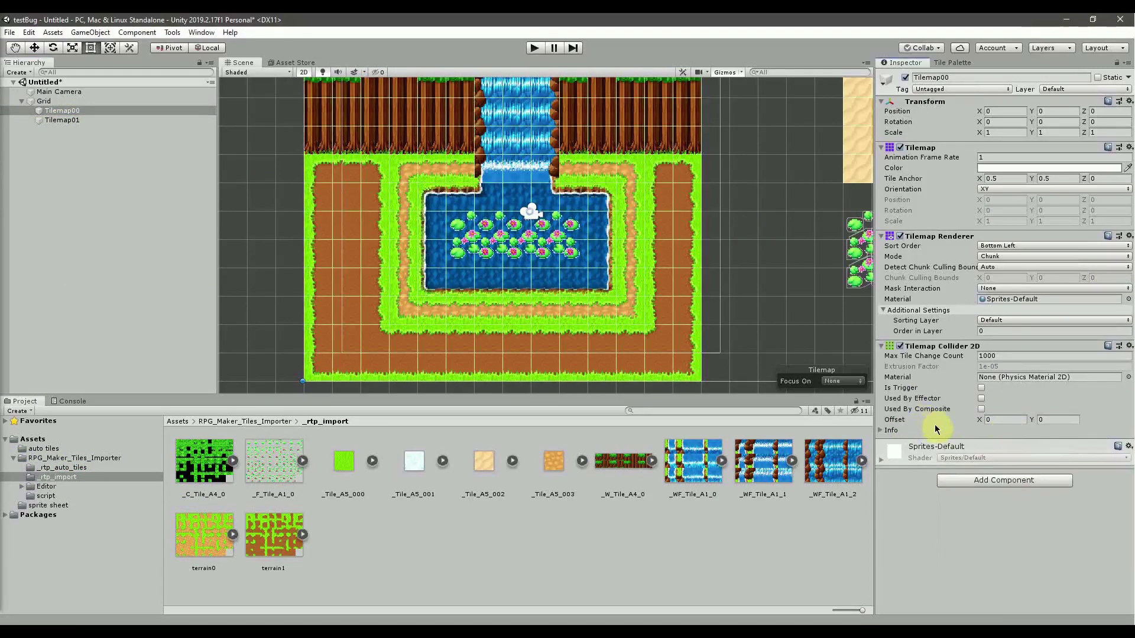
Pan and zoom across the map, then show the _rtp_auto_tiles folder's tile assets.
scroll(547, 226, down, 2)
middle_drag(532, 71, 529, 211)
scroll(546, 168, down, 2)
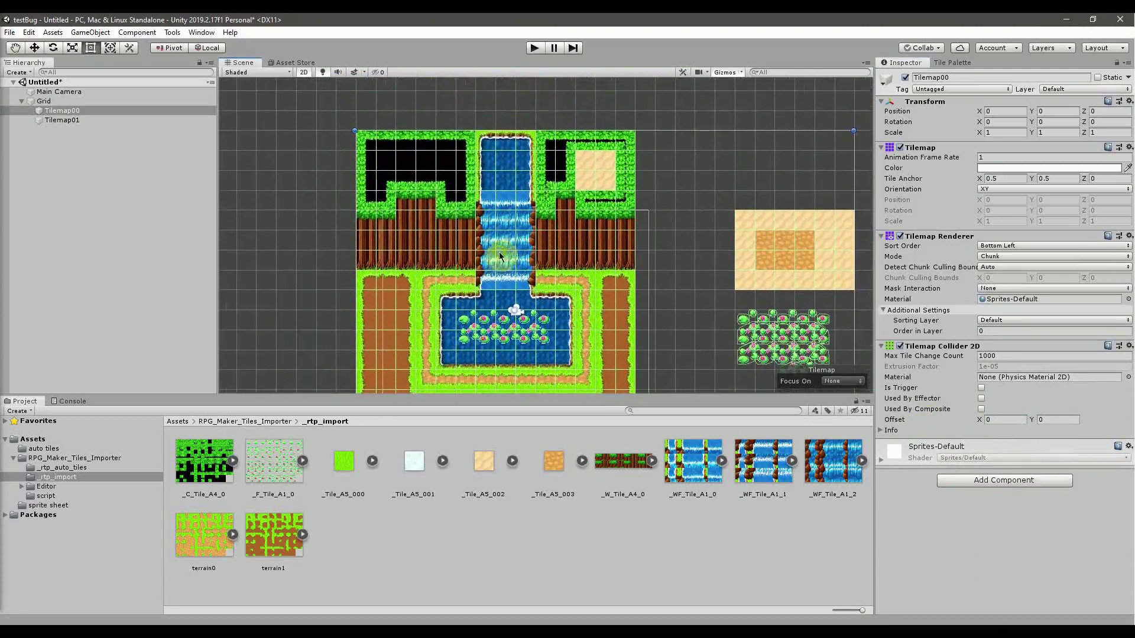
scroll(499, 255, up, 1)
scroll(523, 259, up, 2)
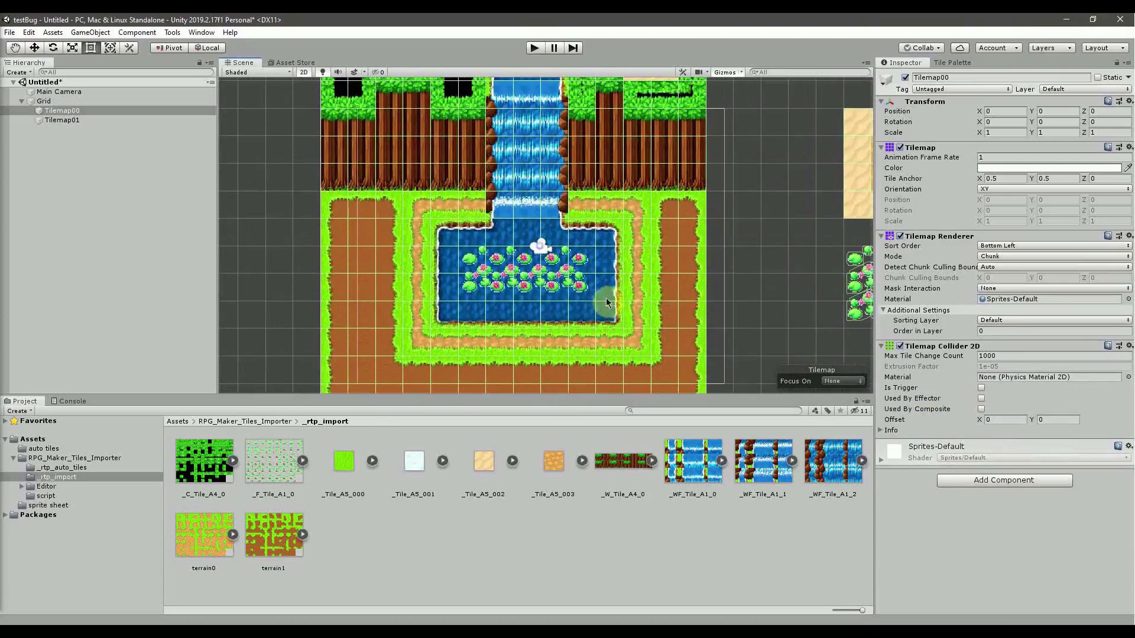
middle_drag(606, 303, 571, 240)
middle_drag(468, 182, 450, 249)
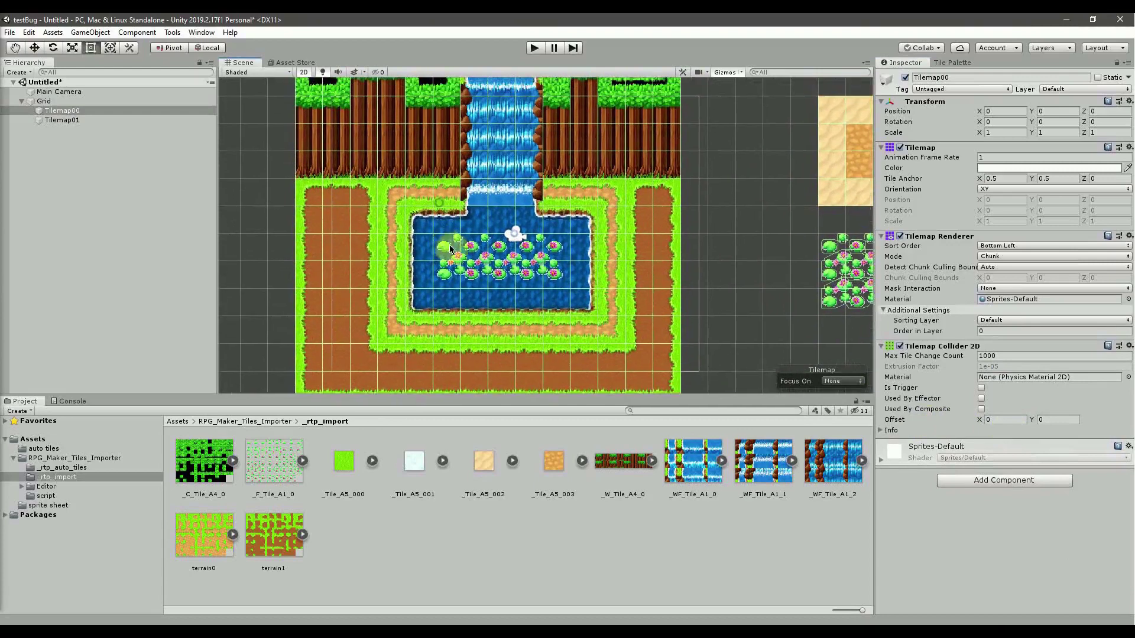
scroll(615, 222, down, 1)
middle_drag(509, 81, 481, 85)
click(82, 468)
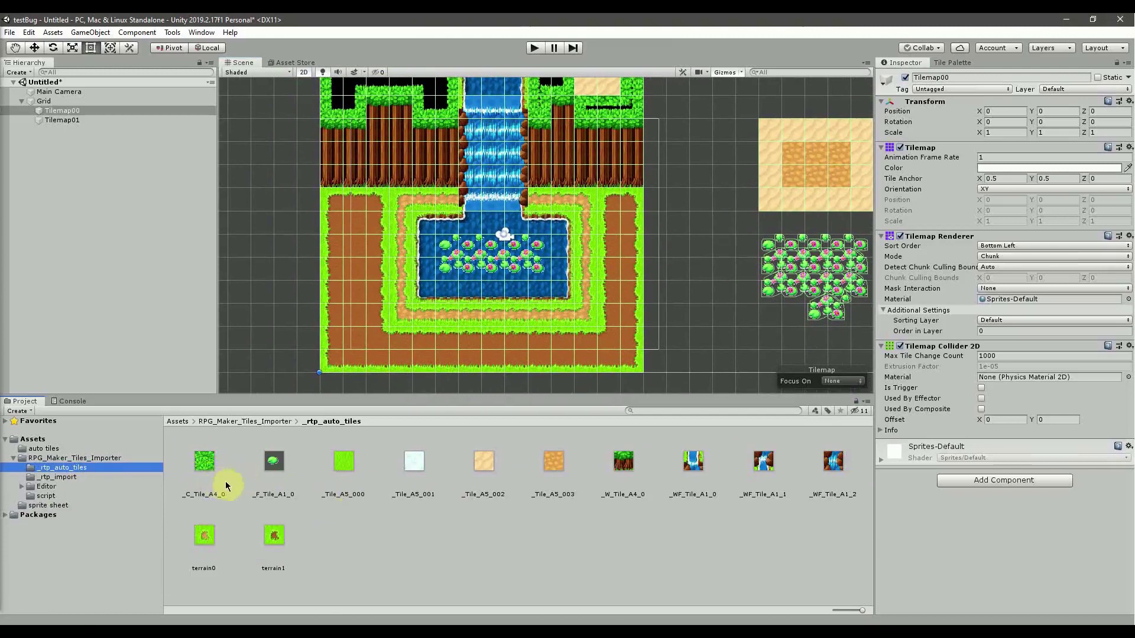
Review the water and waterfall tiles, leaving _W_Tile_A4_0 and _C_Tile_A4_0 on Sprite collider.
click(622, 467)
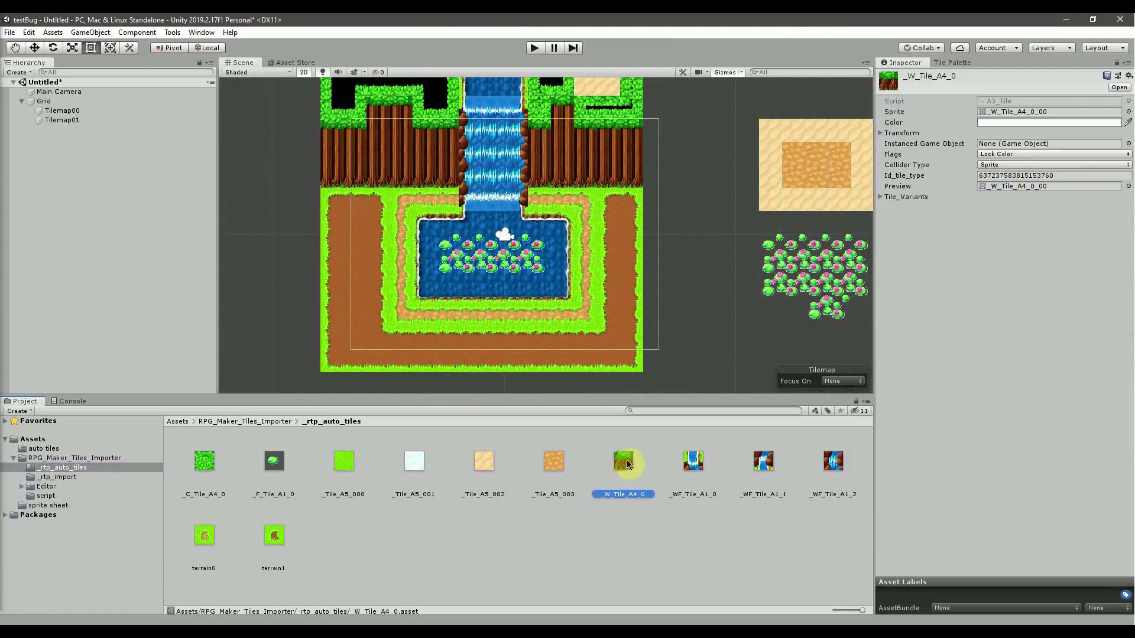
click(994, 165)
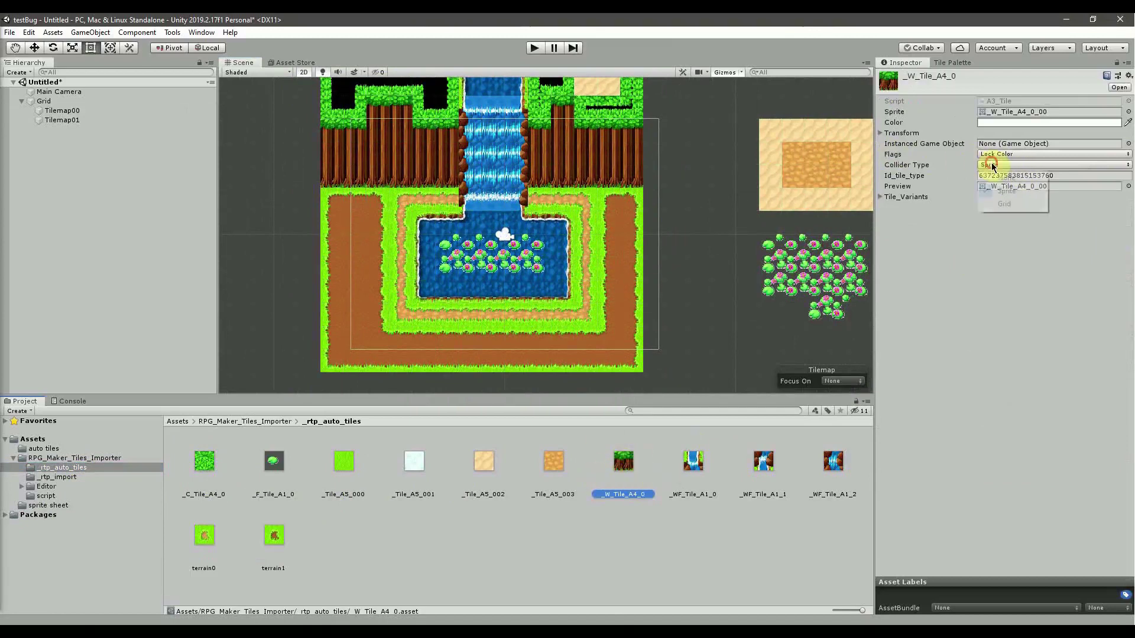
click(1005, 190)
click(696, 472)
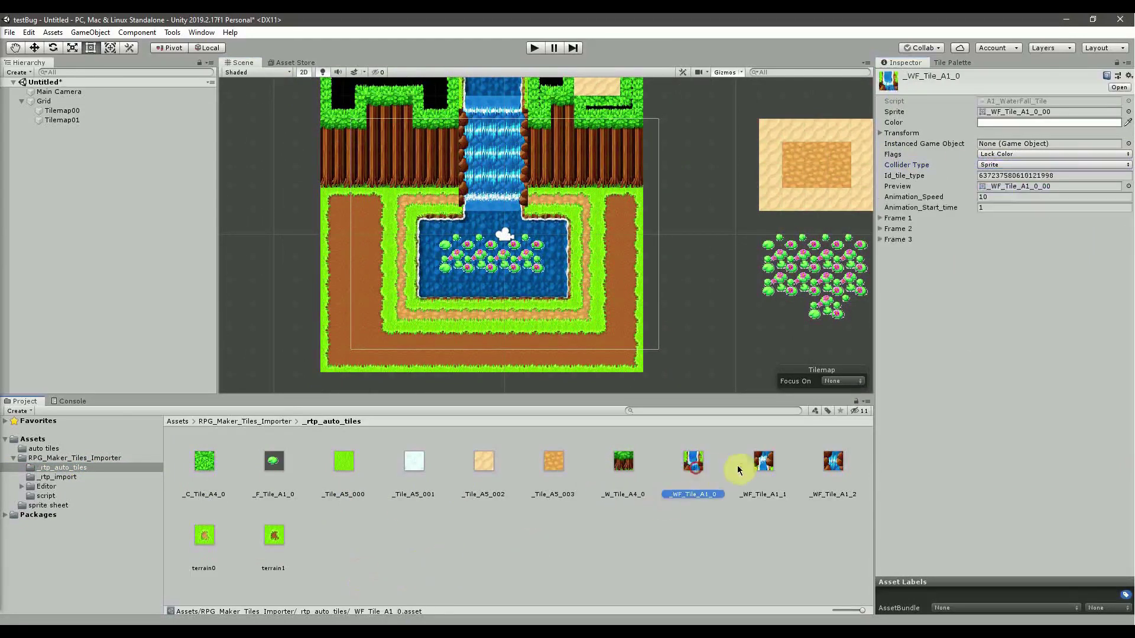
click(763, 477)
click(809, 482)
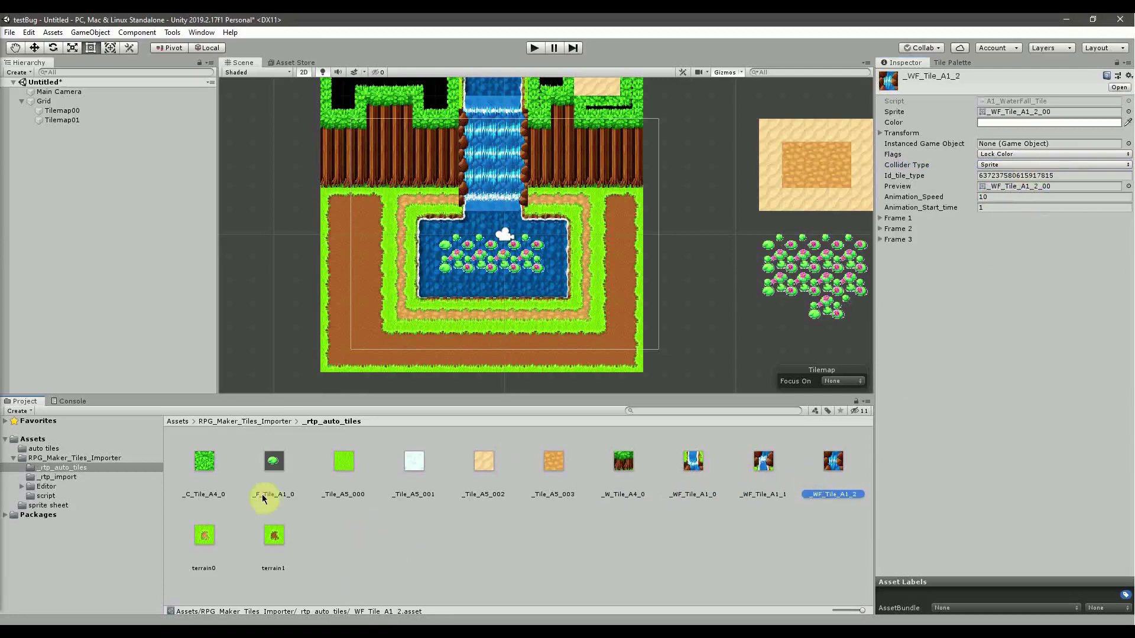
click(207, 466)
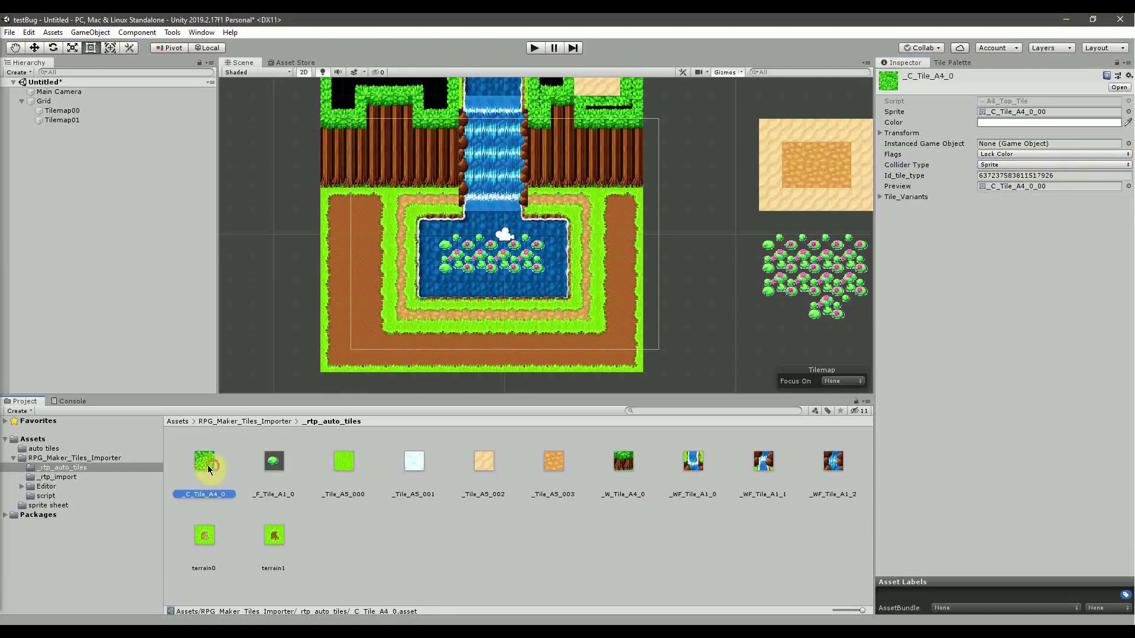
click(1007, 166)
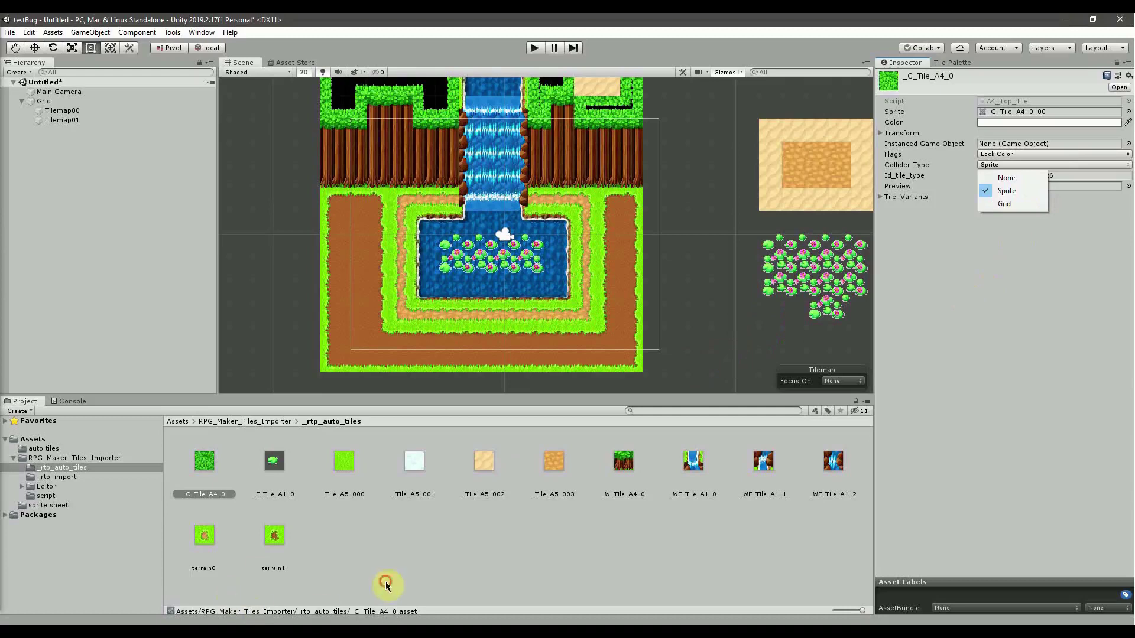
click(47, 498)
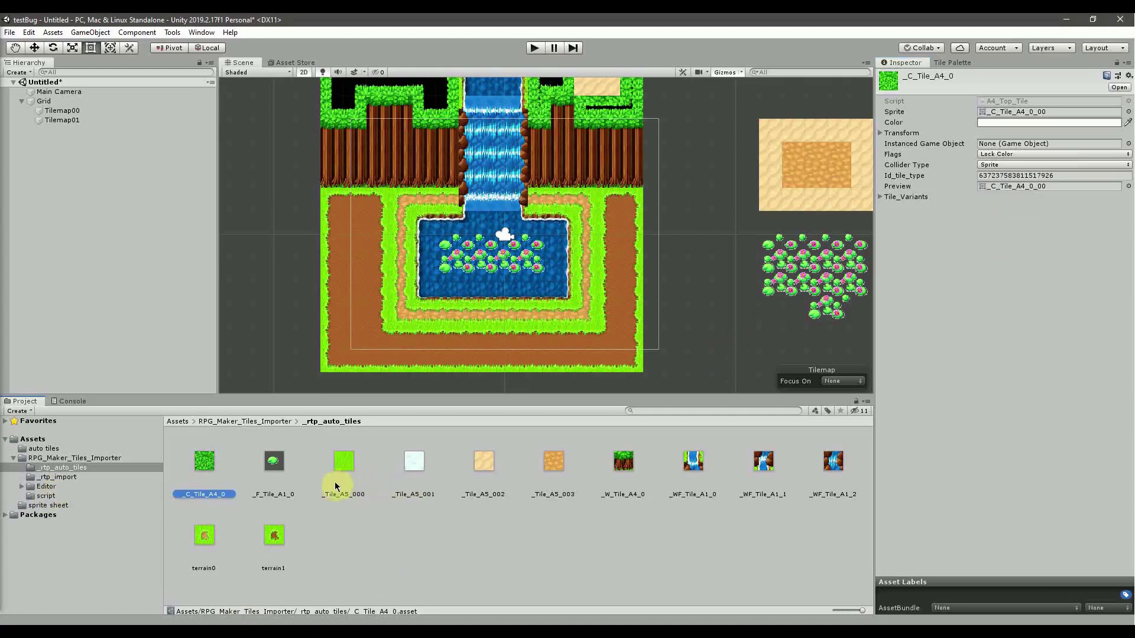
Set the Collider Type of the terrain0 and terrain1 tiles to None.
click(212, 540)
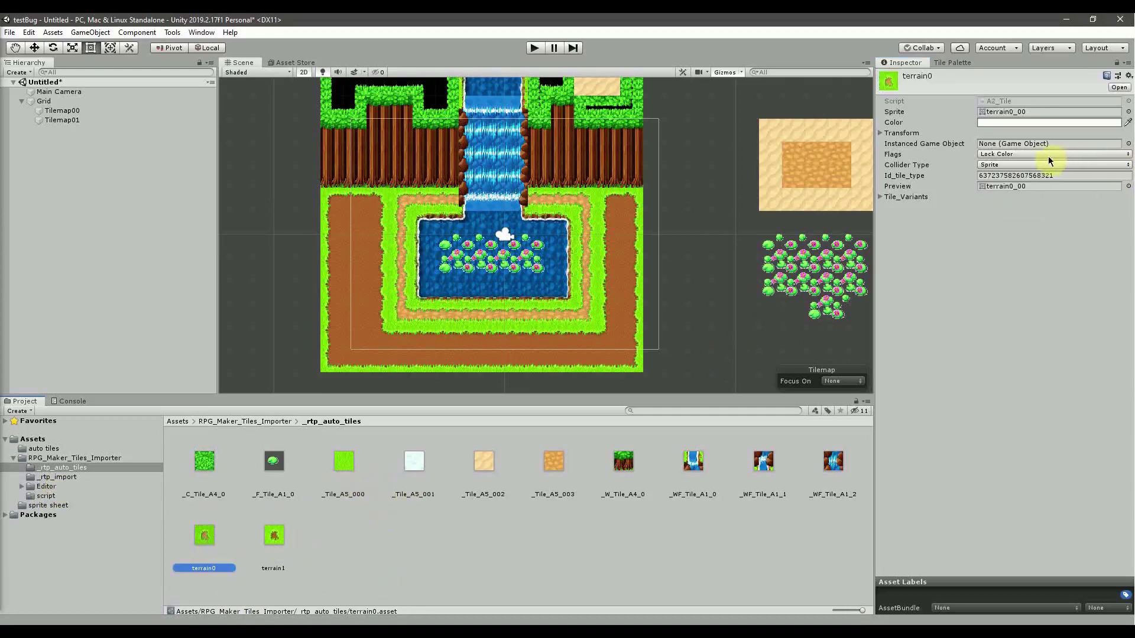
click(272, 550)
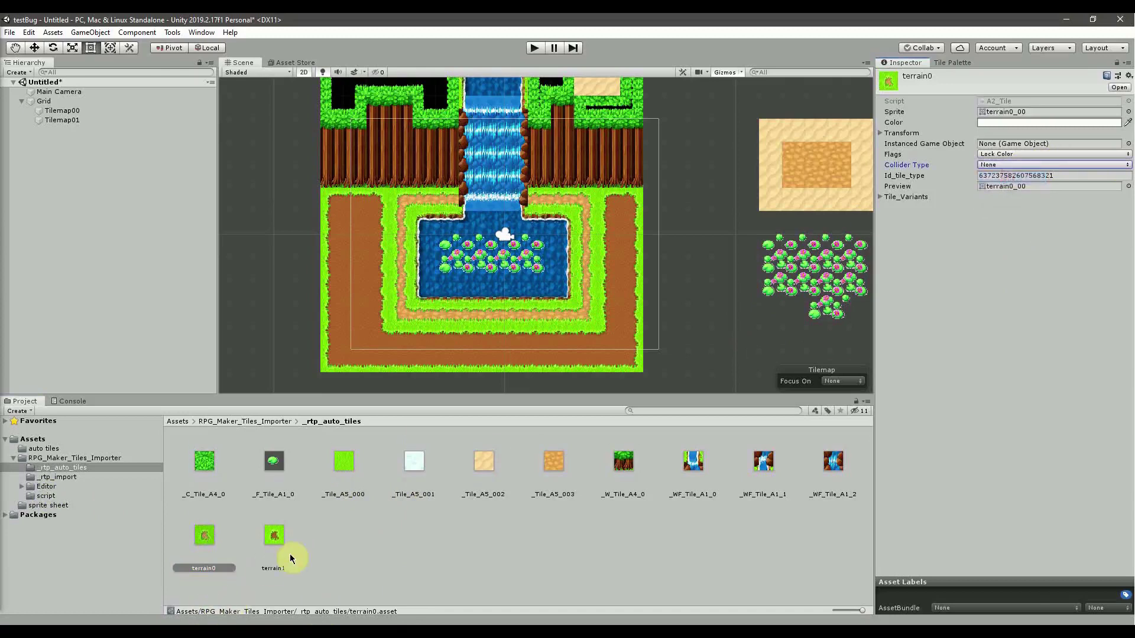
click(289, 552)
click(1020, 165)
click(1009, 175)
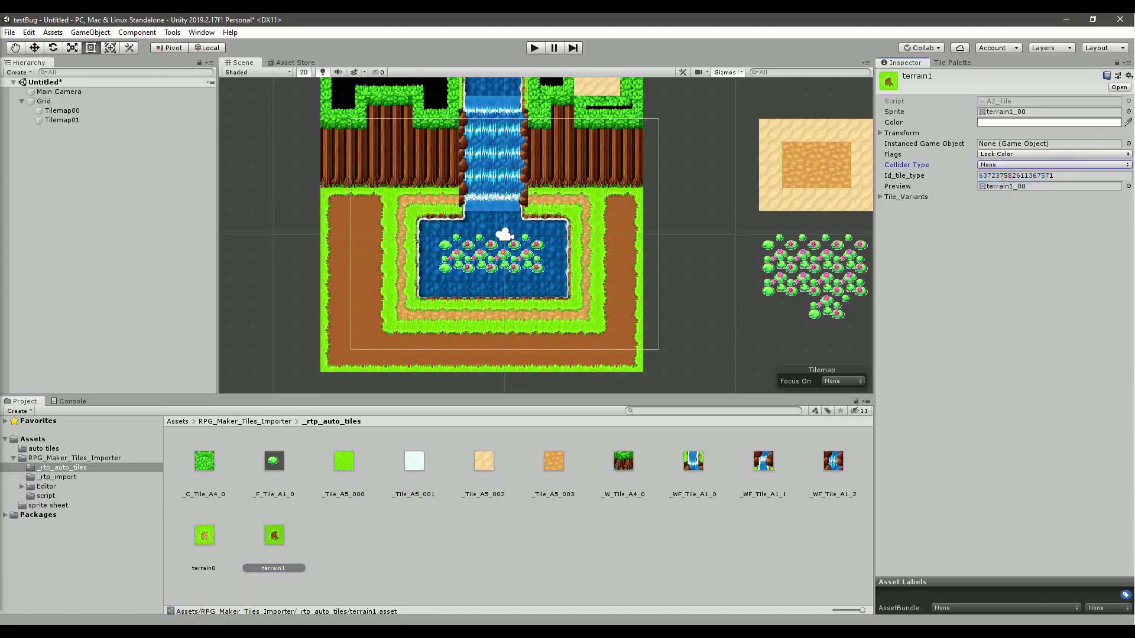
click(44, 449)
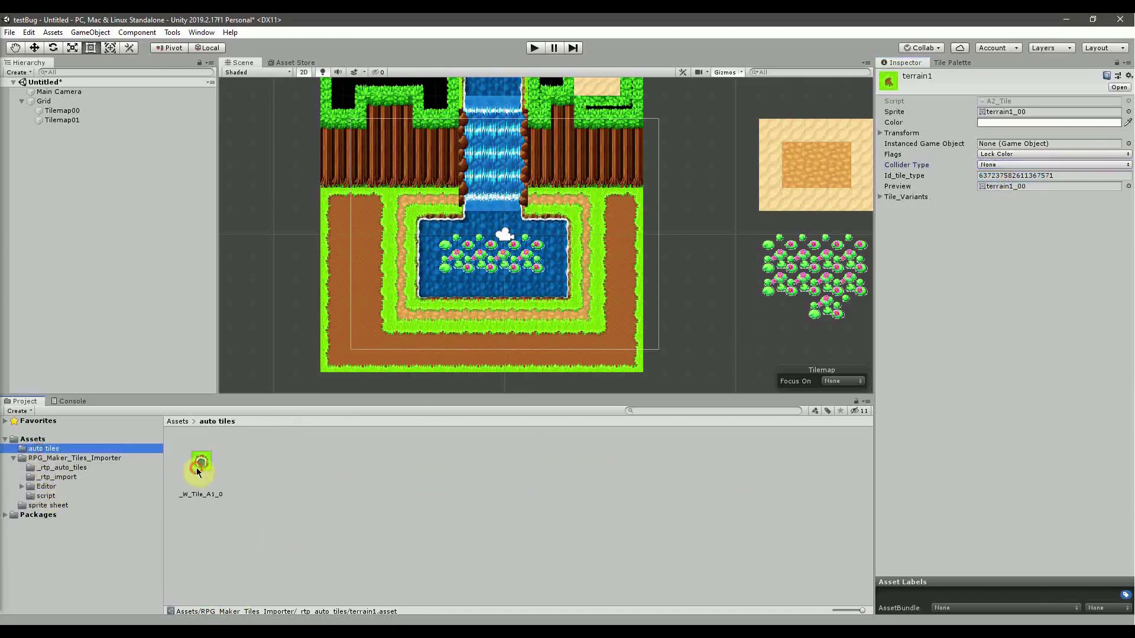
Inspect the _W_Tile_A1_0 tile, then select Tilemap00 and check the Gizmos menu.
click(201, 462)
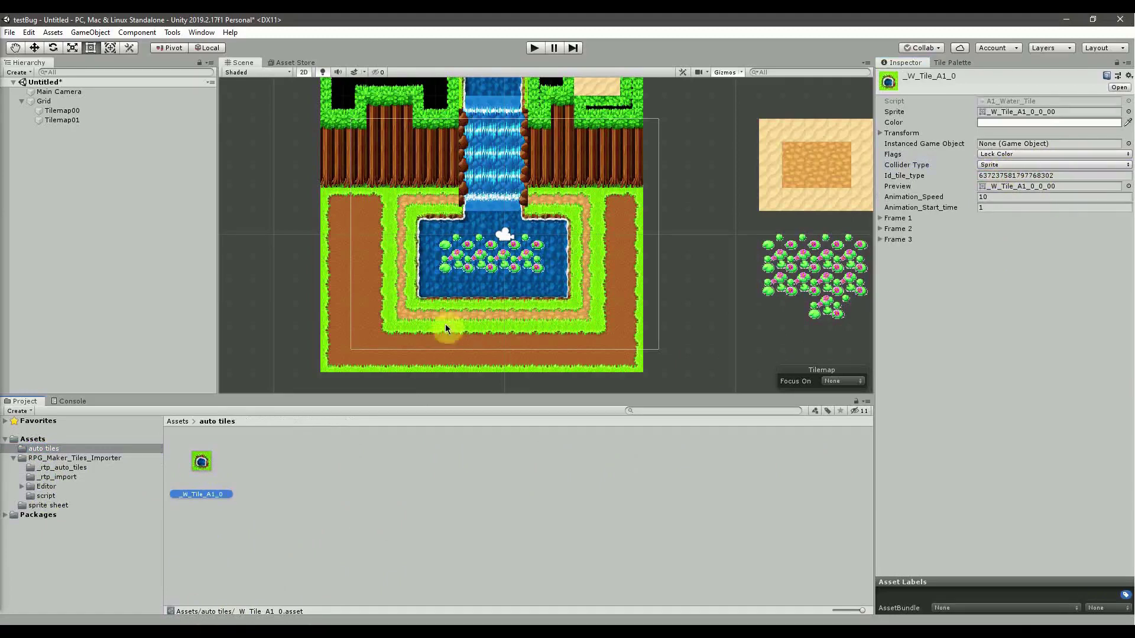
click(90, 112)
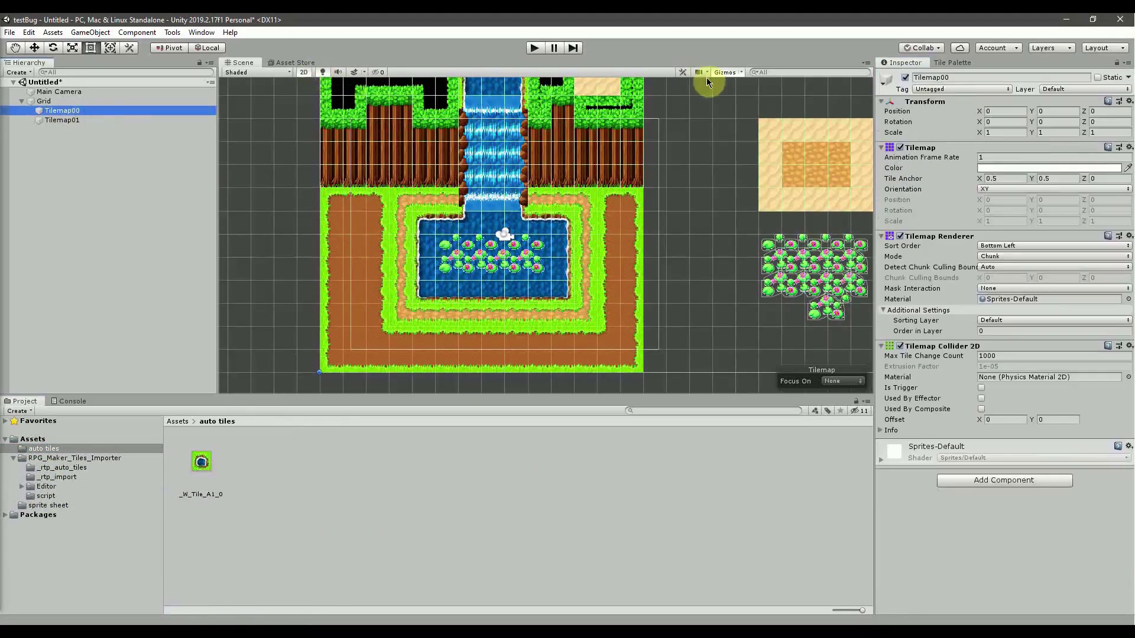
click(740, 72)
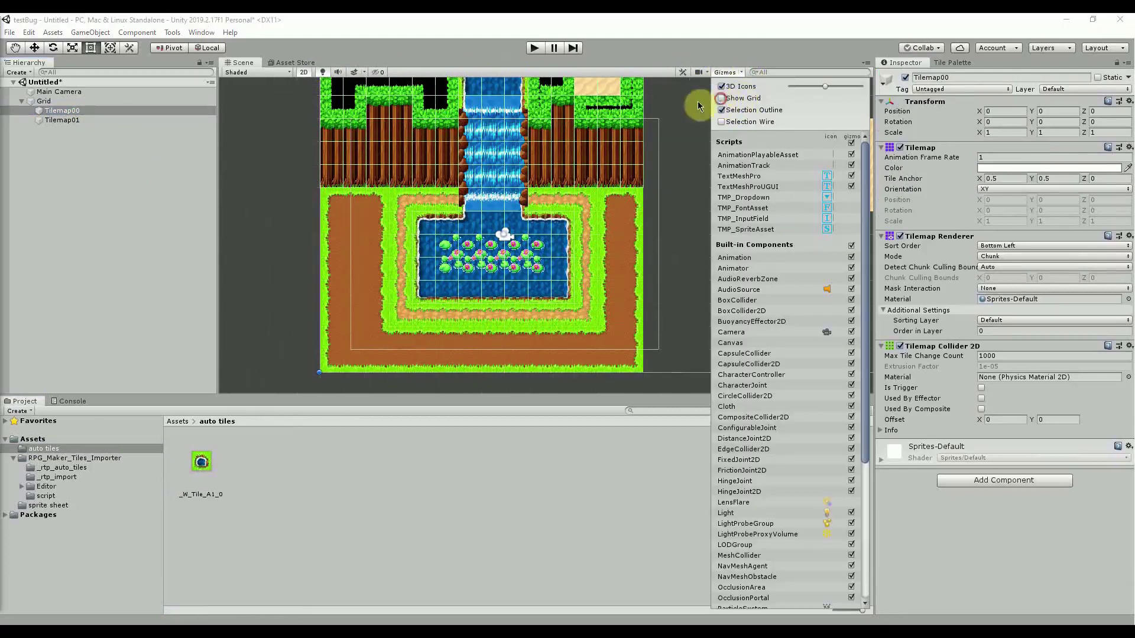
middle_drag(584, 214, 552, 213)
Pan and zoom over the waterfall, forest and lily pond to review Tilemap00's collider outlines.
scroll(576, 290, up, 5)
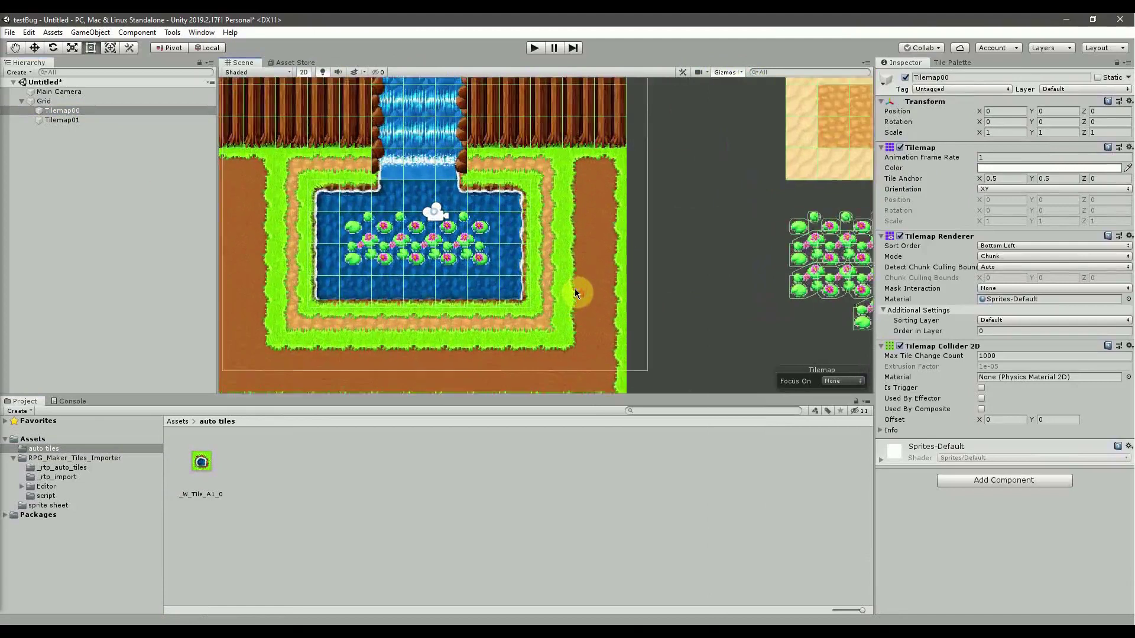
scroll(448, 249, up, 2)
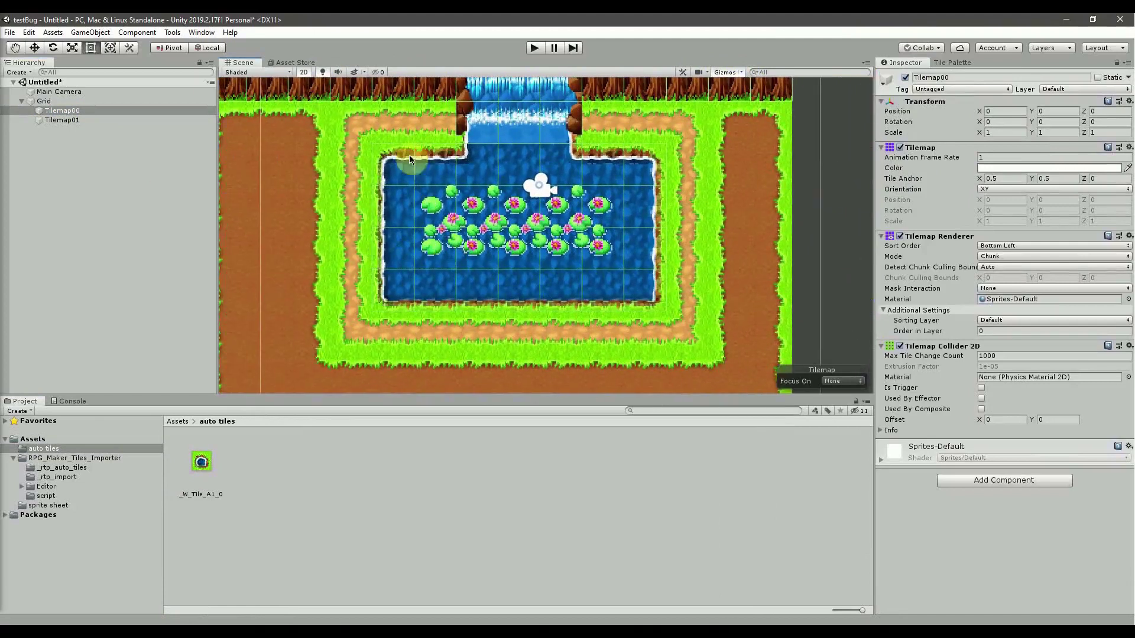
middle_drag(585, 97, 558, 296)
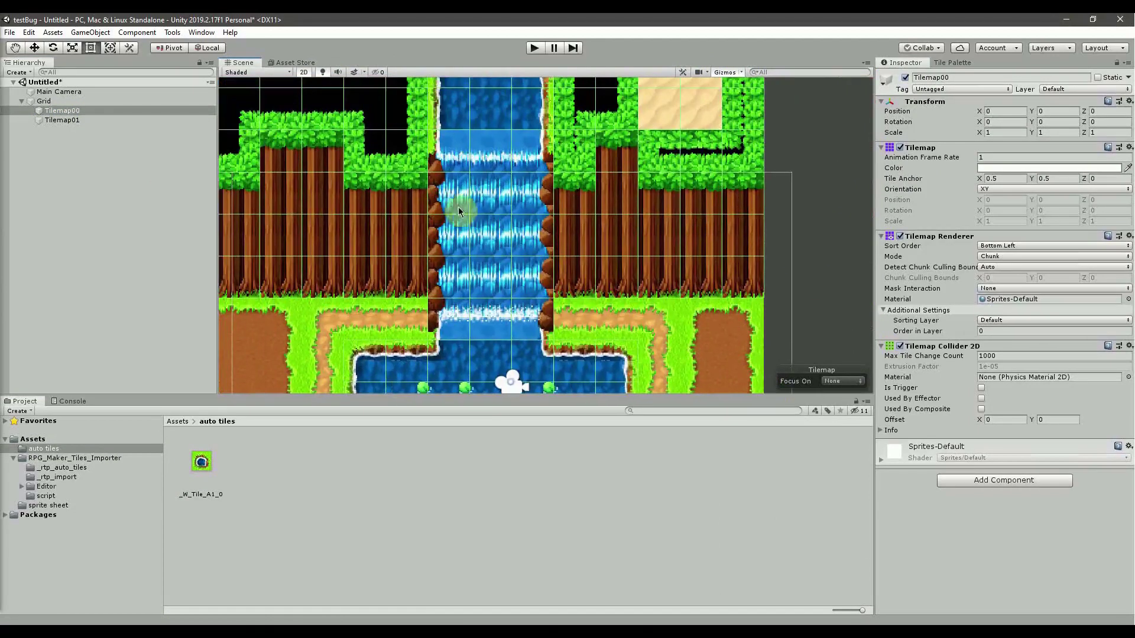
middle_drag(521, 218, 501, 267)
middle_drag(621, 201, 554, 217)
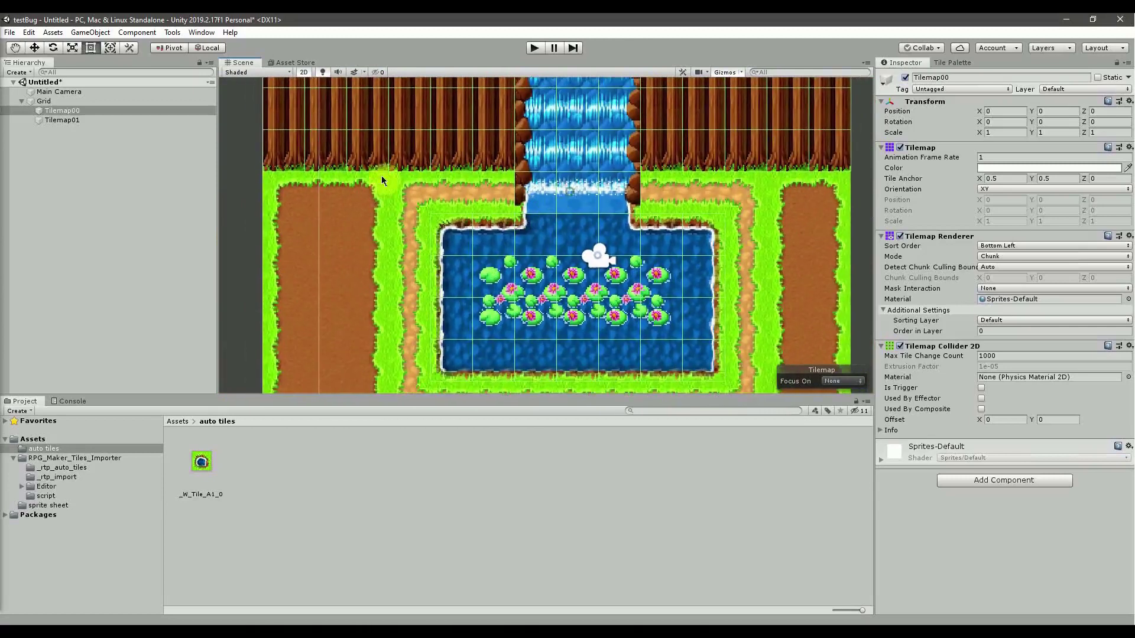
middle_drag(505, 249, 394, 158)
middle_drag(763, 236, 601, 237)
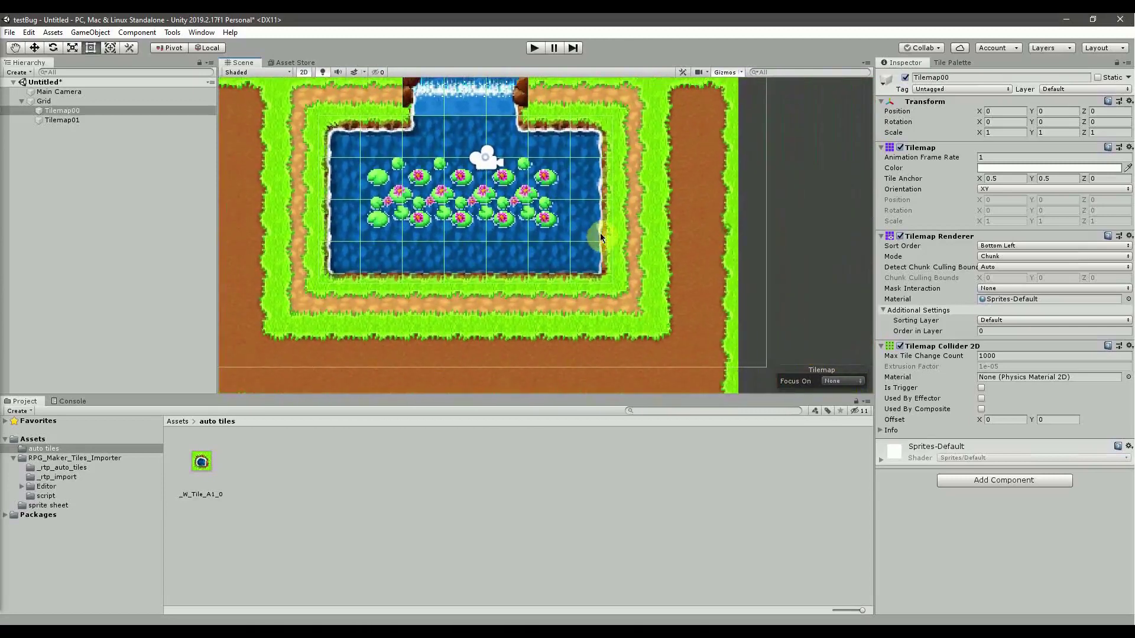
middle_drag(566, 143, 512, 208)
scroll(520, 218, down, 2)
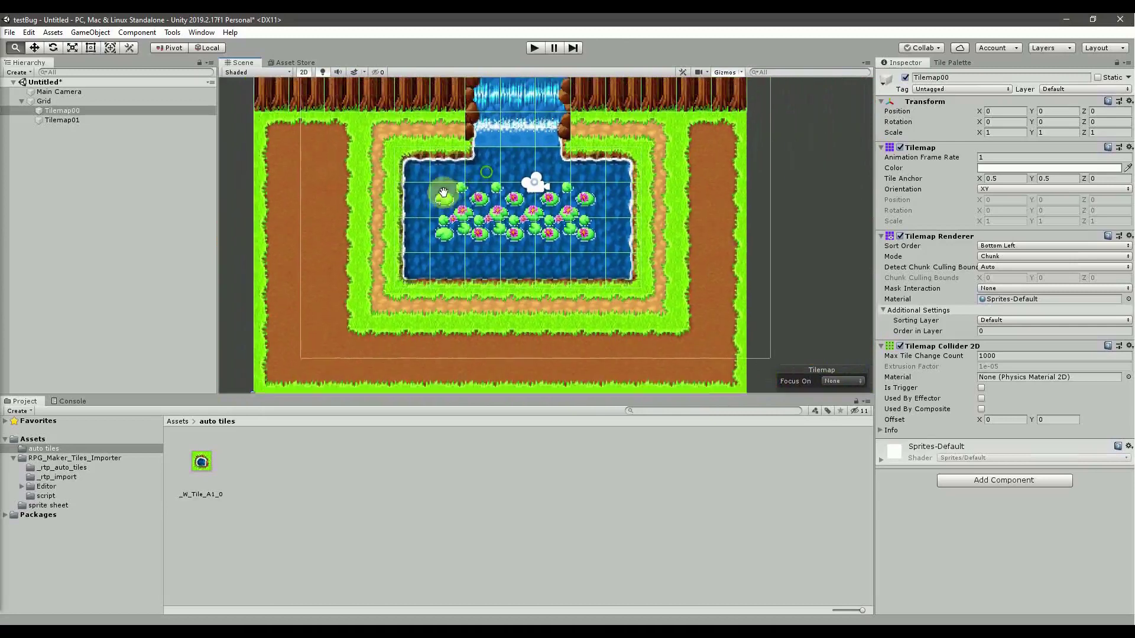
middle_drag(390, 238, 476, 237)
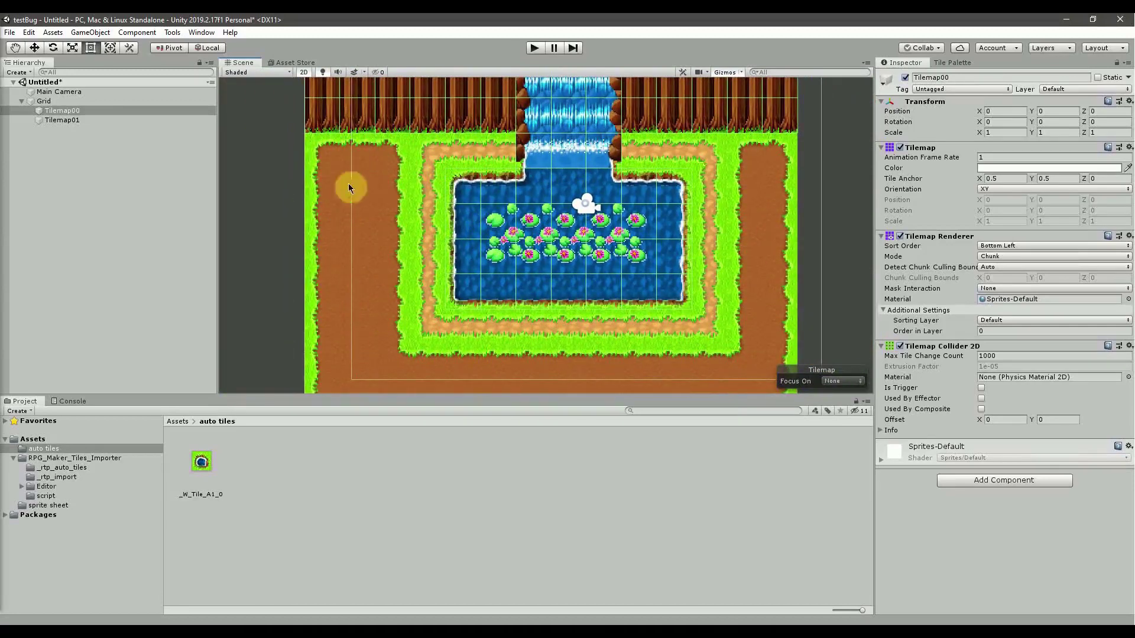
middle_drag(449, 371, 411, 338)
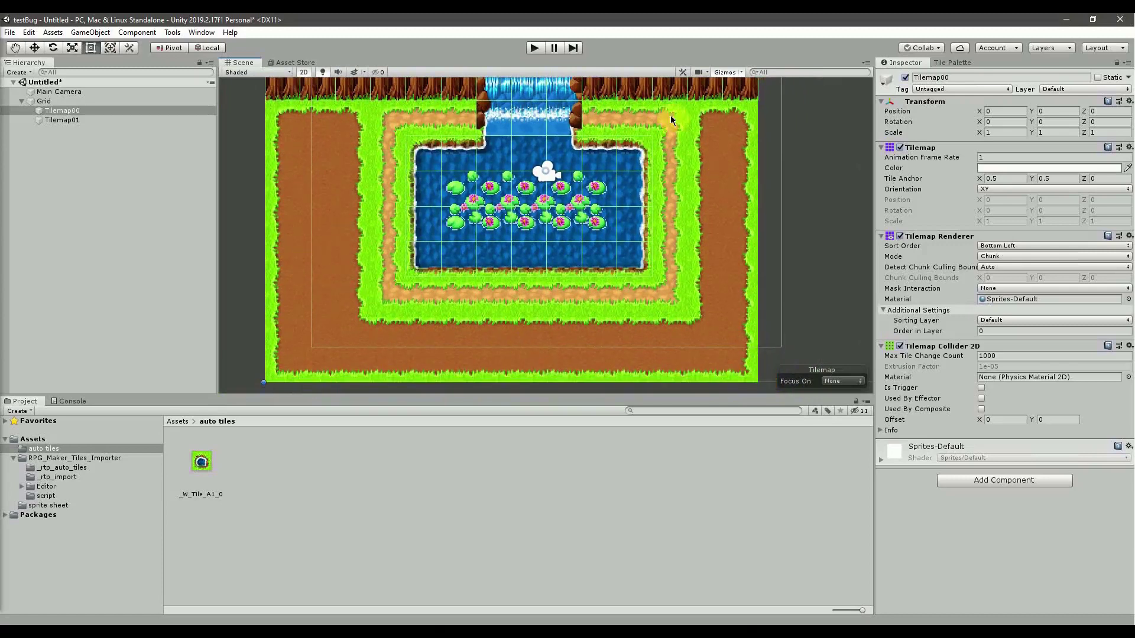
scroll(519, 251, up, 2)
scroll(532, 254, down, 2)
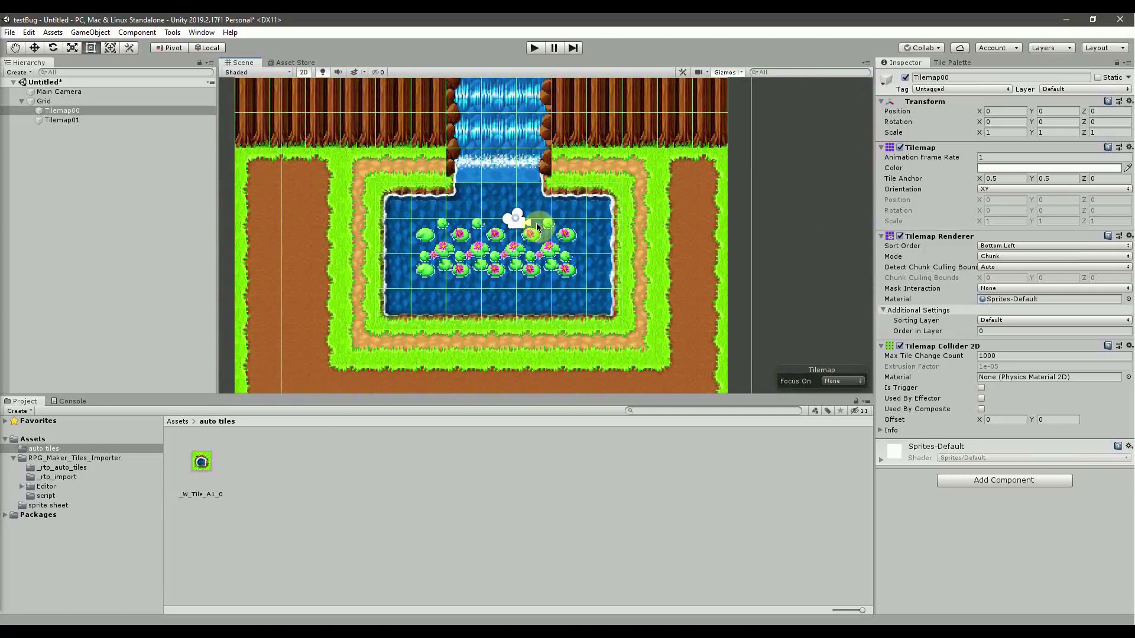
scroll(540, 301, down, 1)
Leave the _W_Tile_A1_0 water tile's Collider Type on Sprite.
click(228, 467)
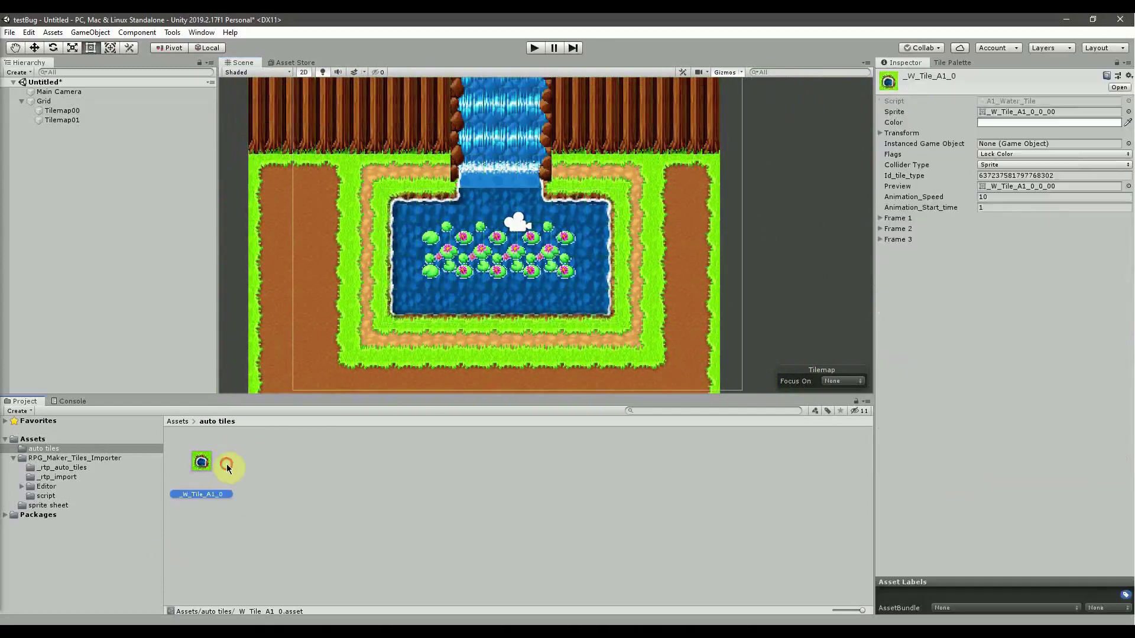
click(1038, 165)
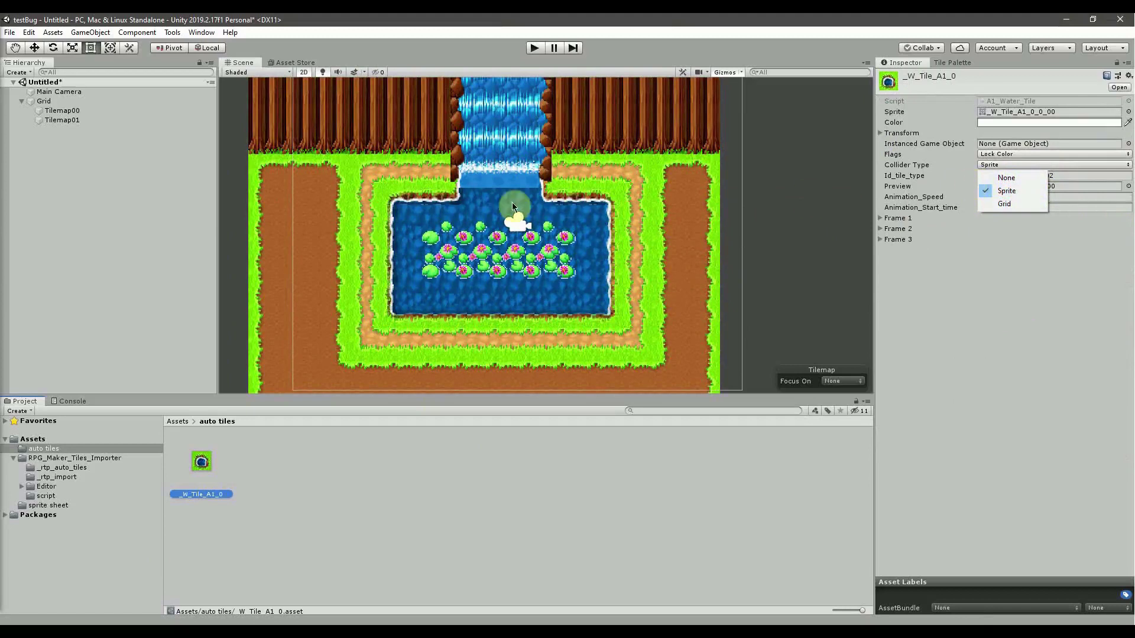
click(721, 286)
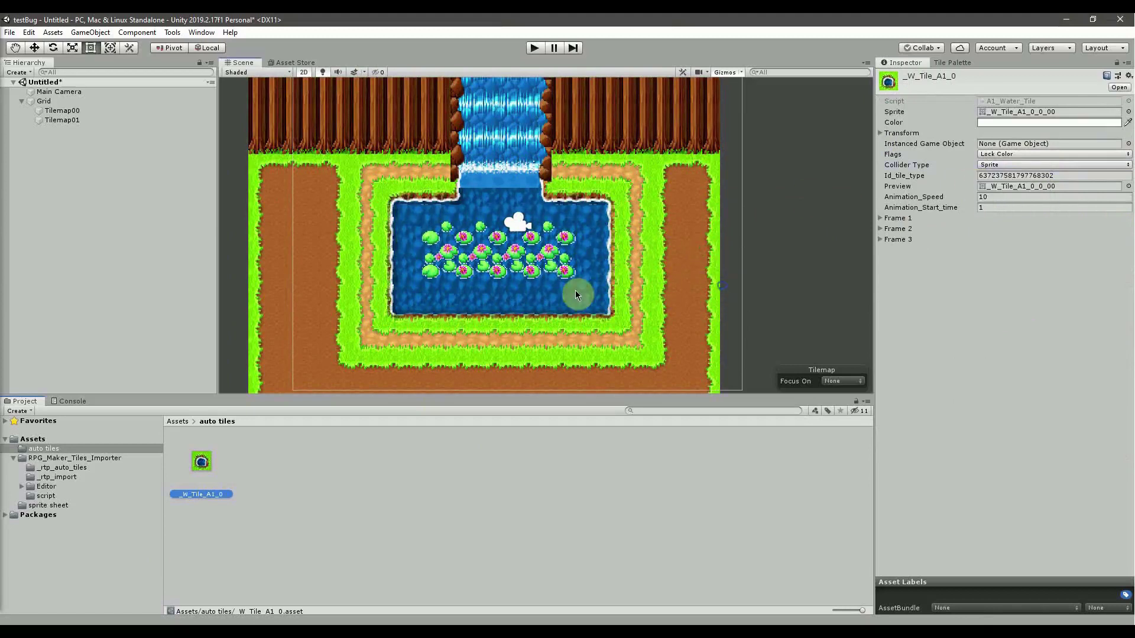
Select Tilemap00 and review the lily-pad cluster's collider shapes, zooming out over pond and waterfall.
middle_drag(692, 279, 279, 260)
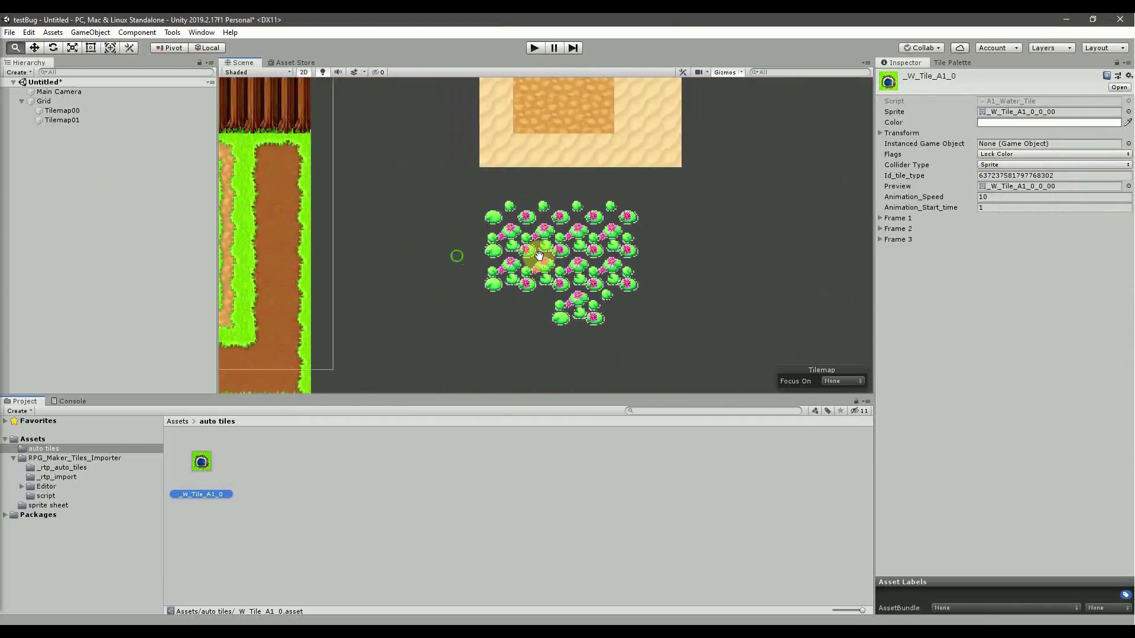
click(580, 250)
scroll(632, 270, up, 4)
drag(385, 218, 388, 256)
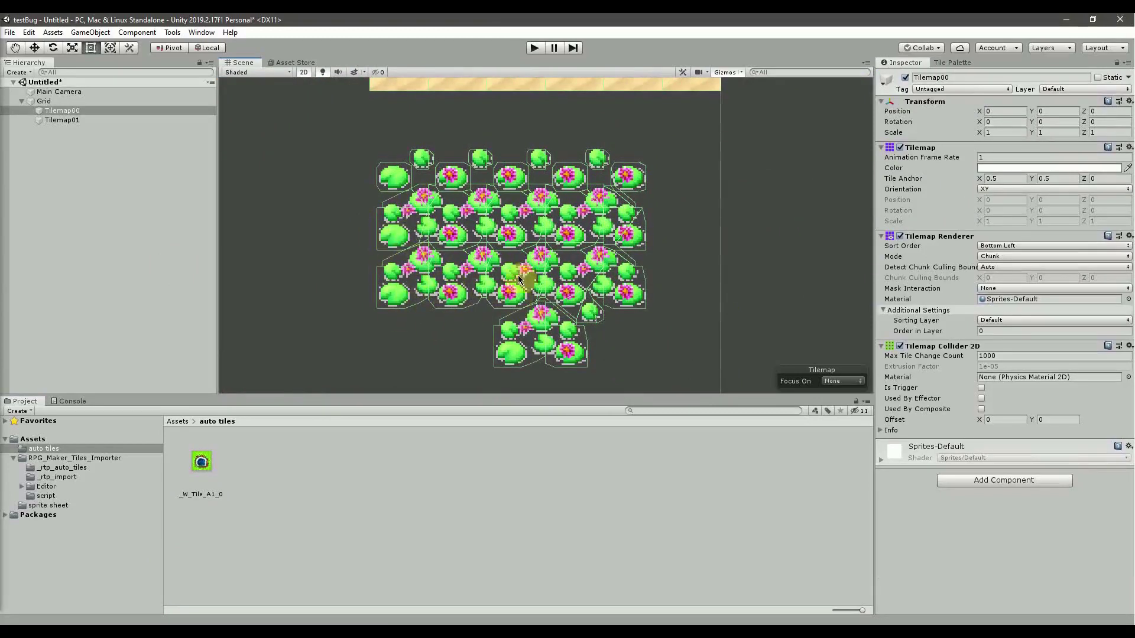
middle_drag(518, 275, 532, 204)
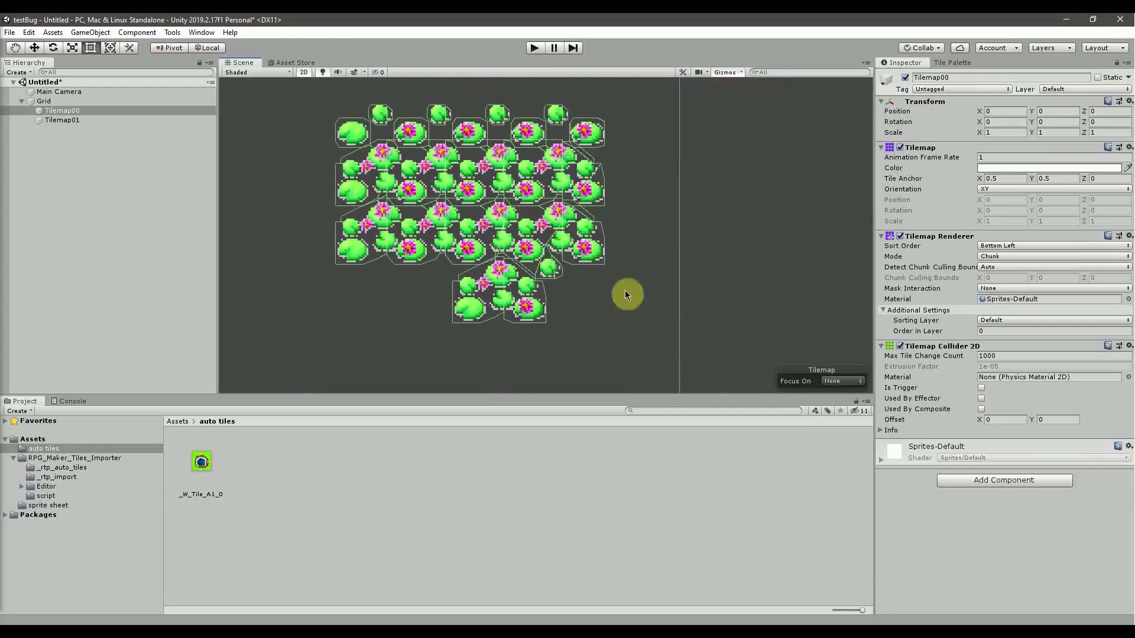
scroll(408, 258, down, 3)
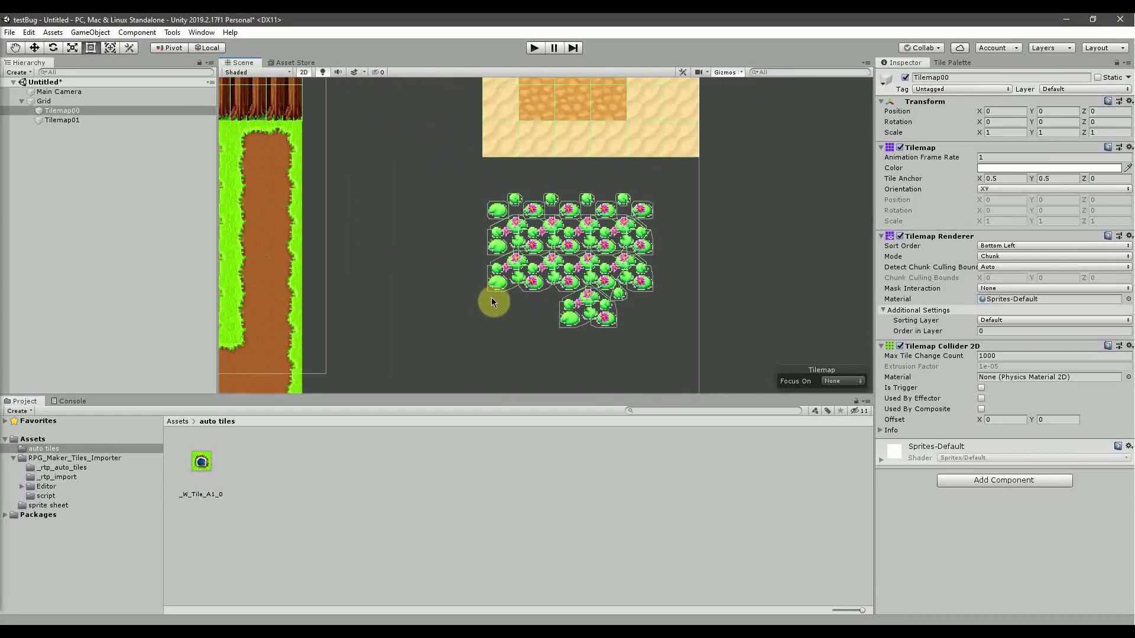
key(Left)
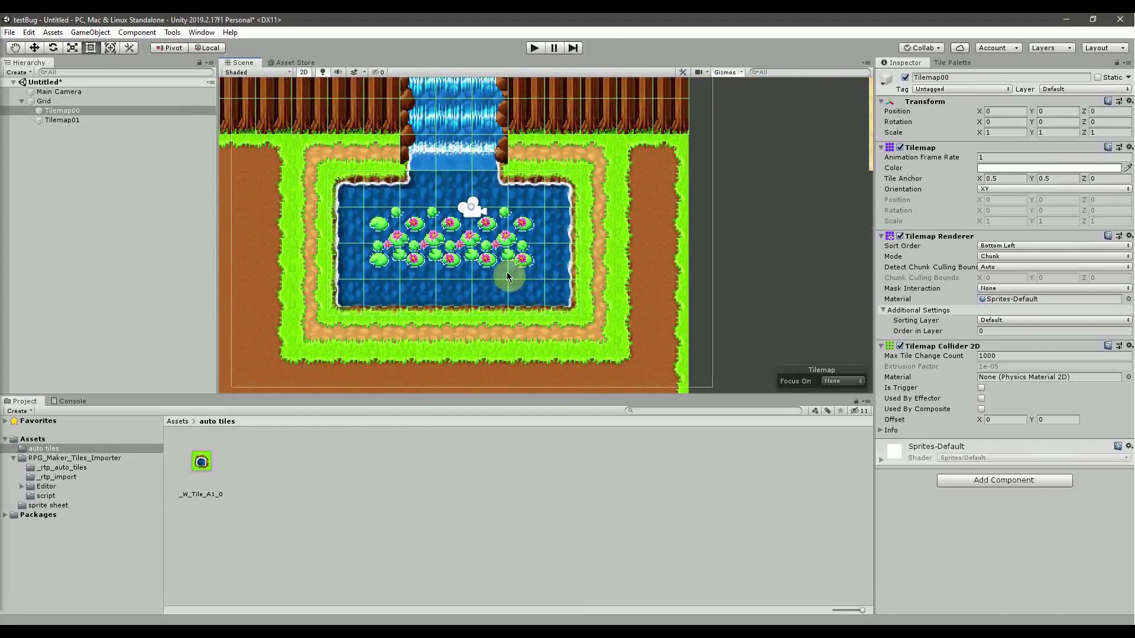
scroll(401, 283, down, 2)
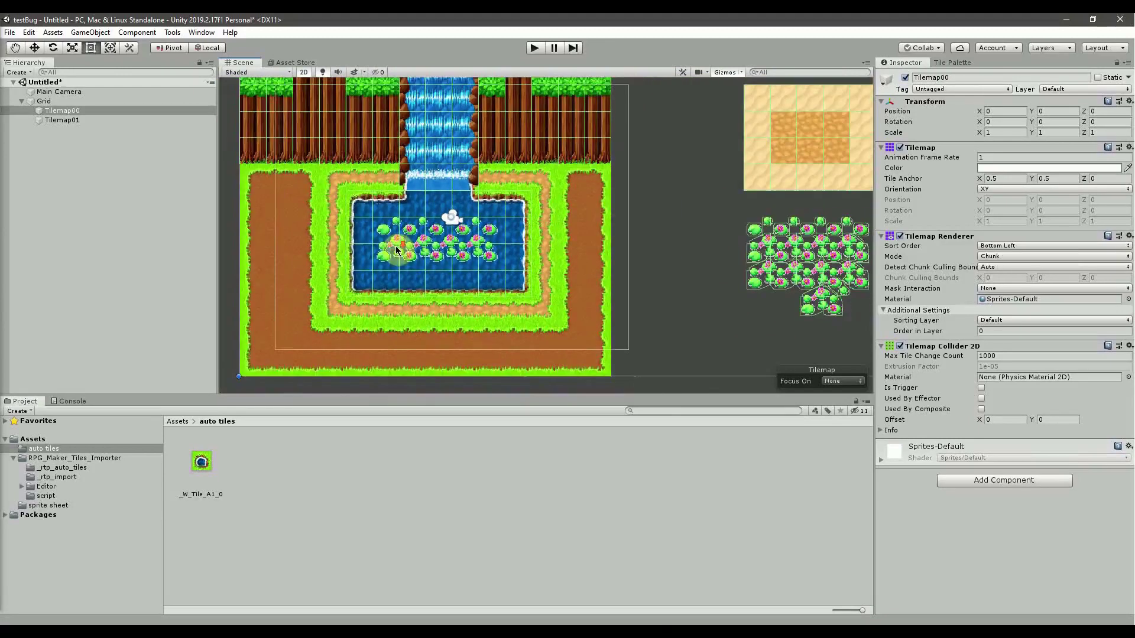
middle_drag(402, 283, 483, 272)
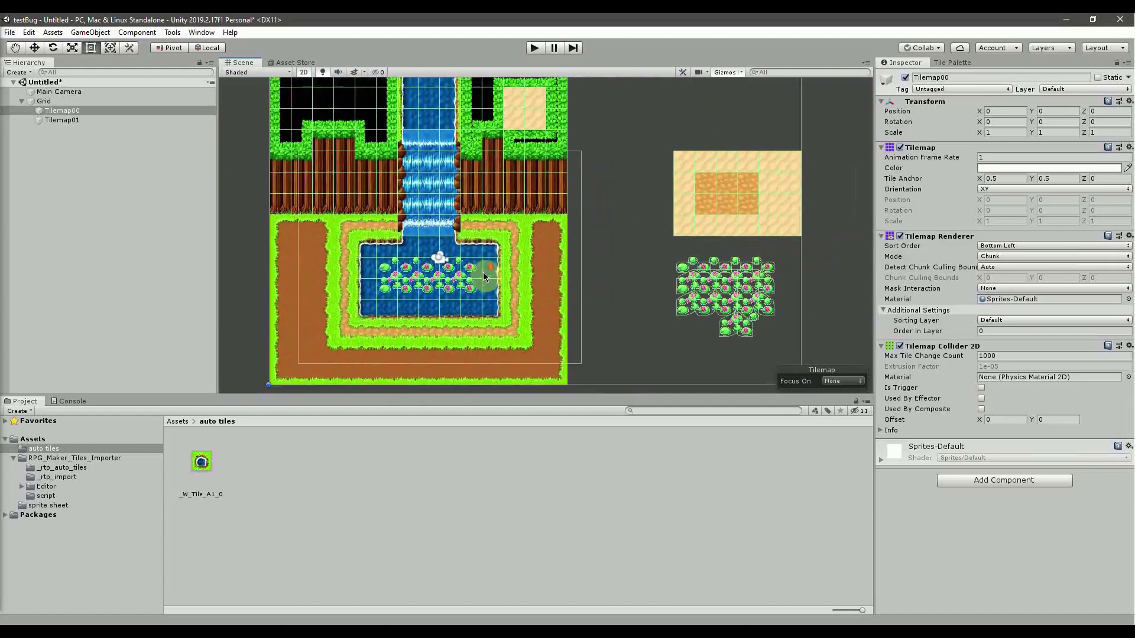
scroll(484, 272, down, 2)
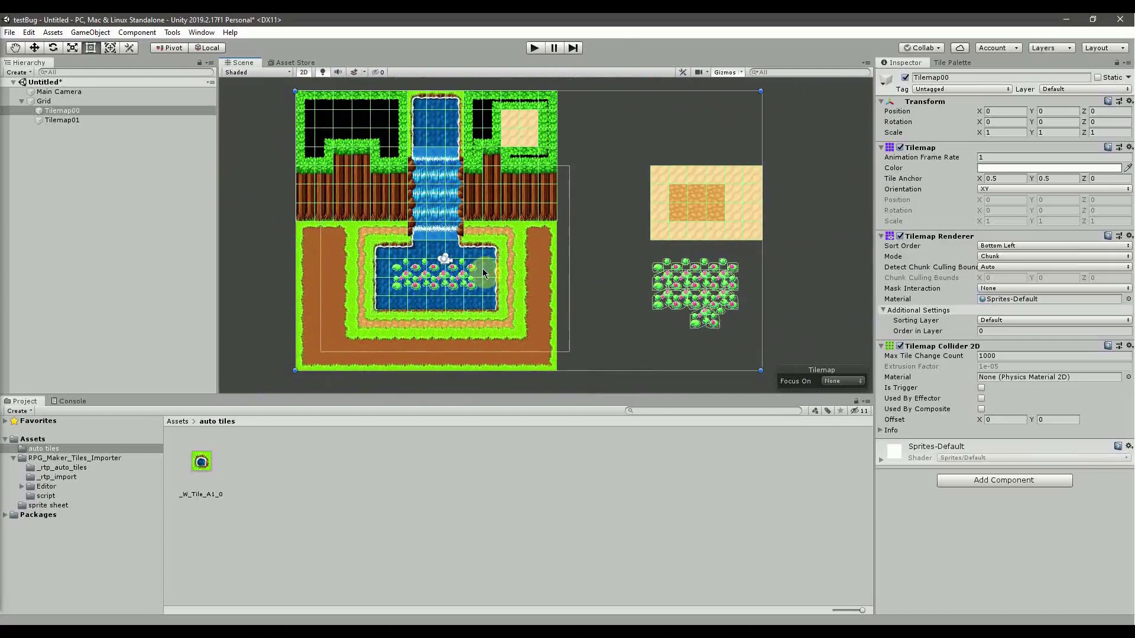